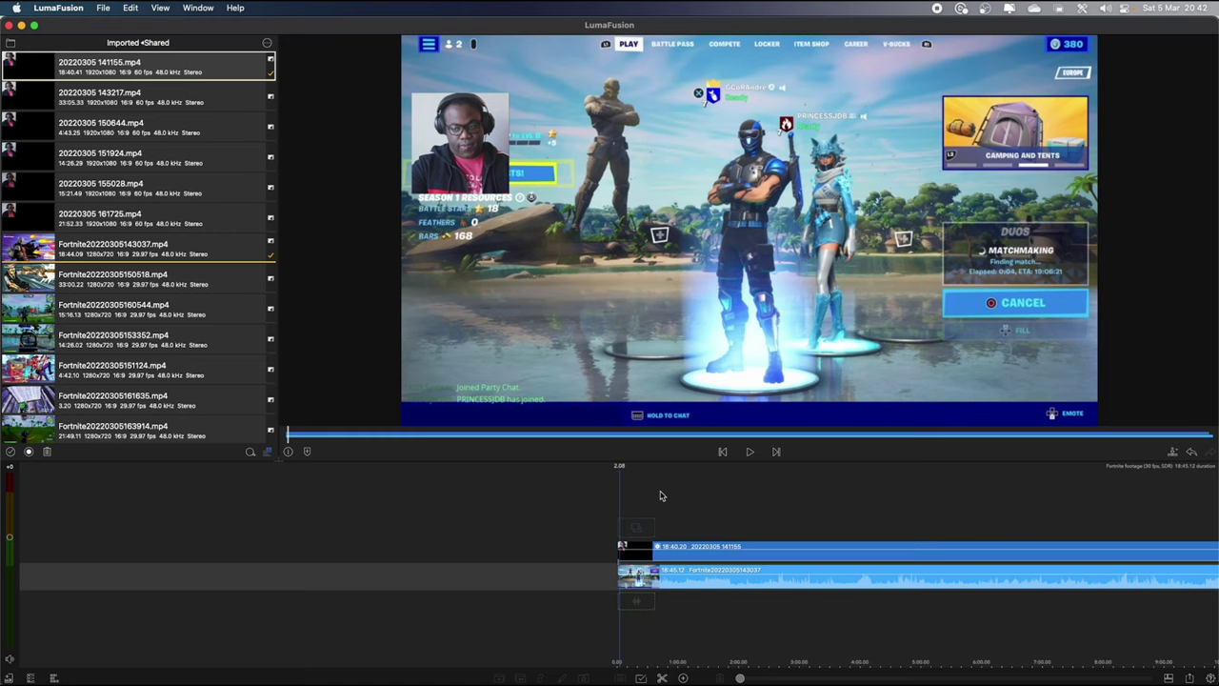
- Play and scrub the opening of the synced footage around the pre-match countdown to look for a cut point
scroll(628, 492, "right", 2)
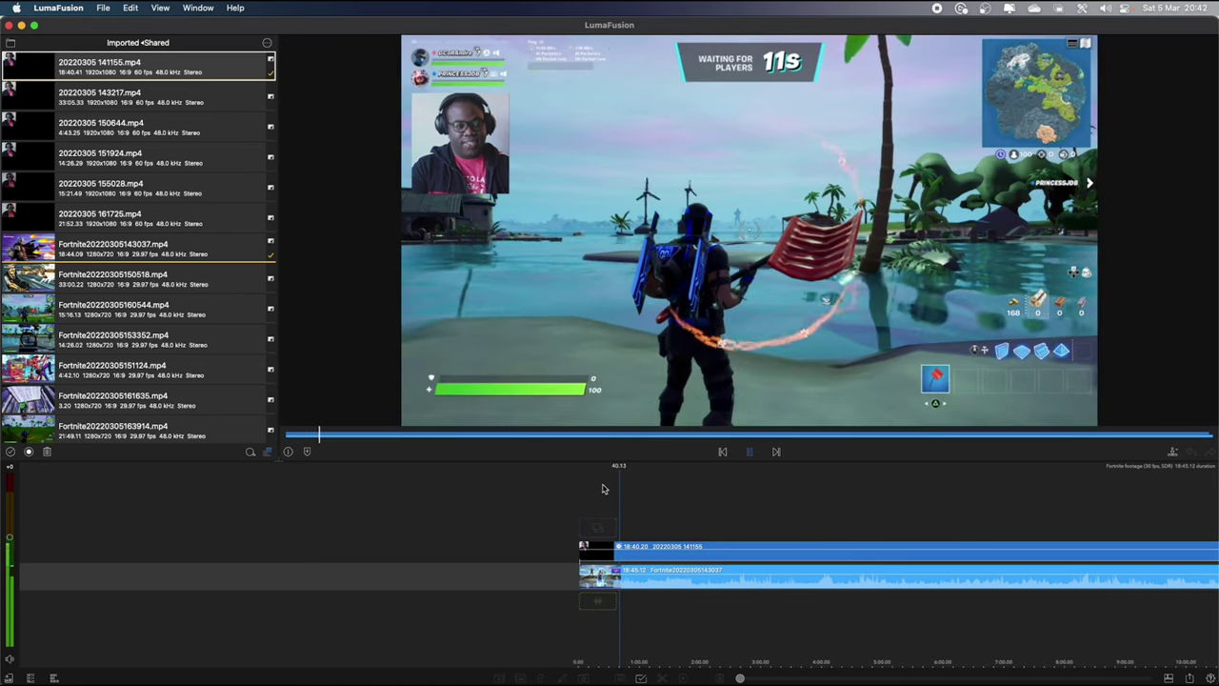
key("space")
mouse_move(613, 492)
left_mouse_down()
mouse_move(623, 494)
mouse_move(613, 493)
left_mouse_up()
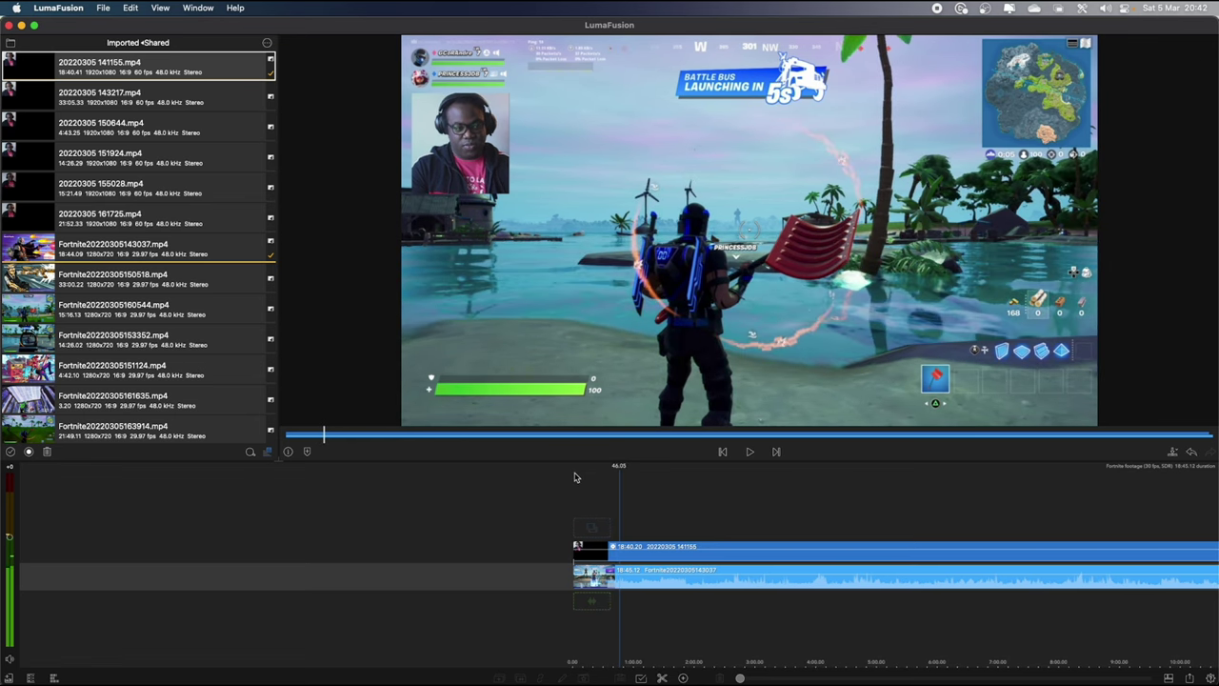
scroll(578, 476, "up", 3)
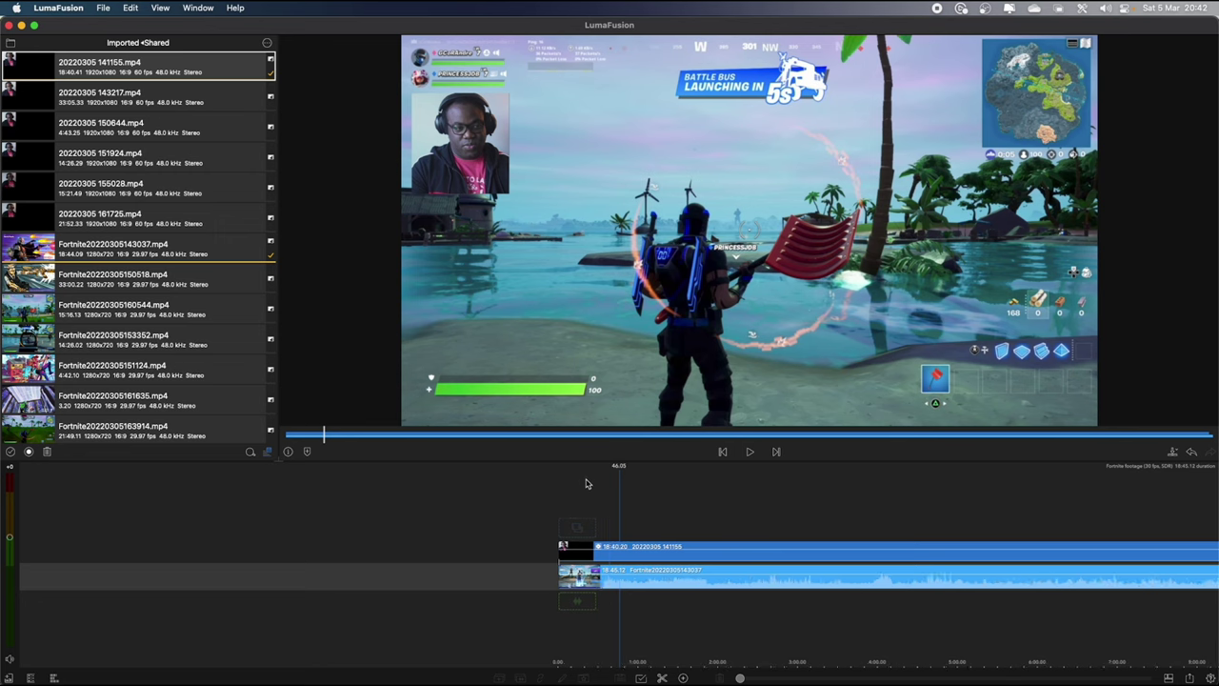
scroll(577, 493, "up", 5)
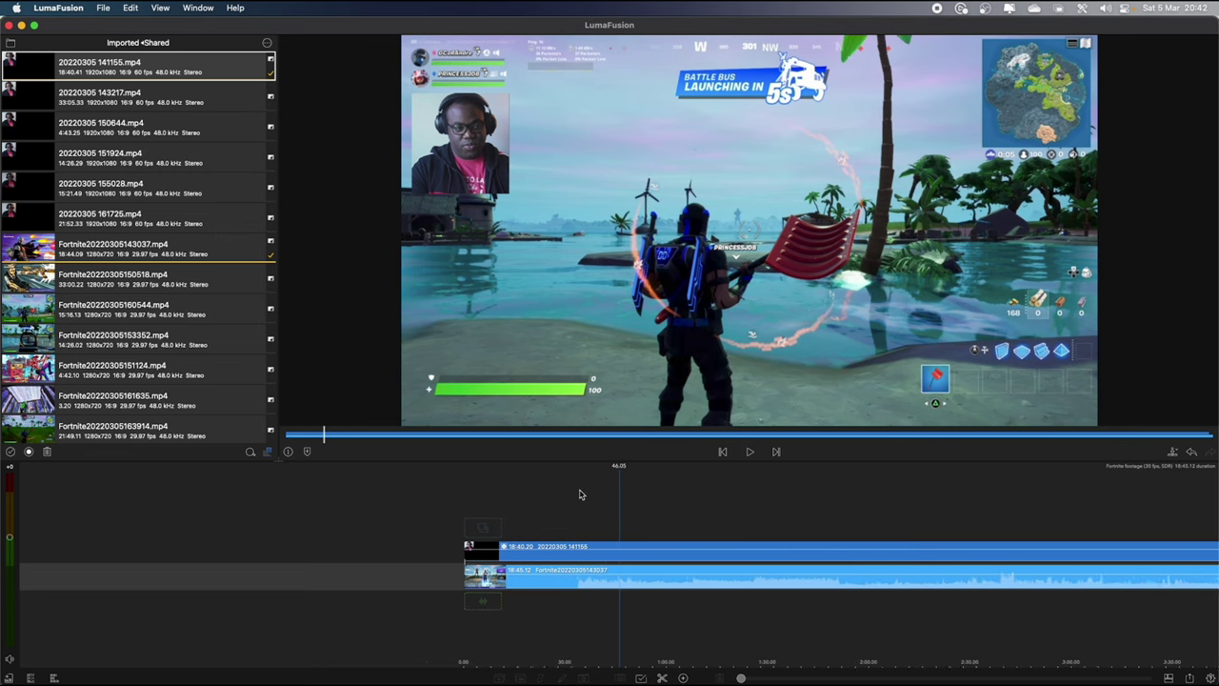
scroll(559, 498, "left", 5)
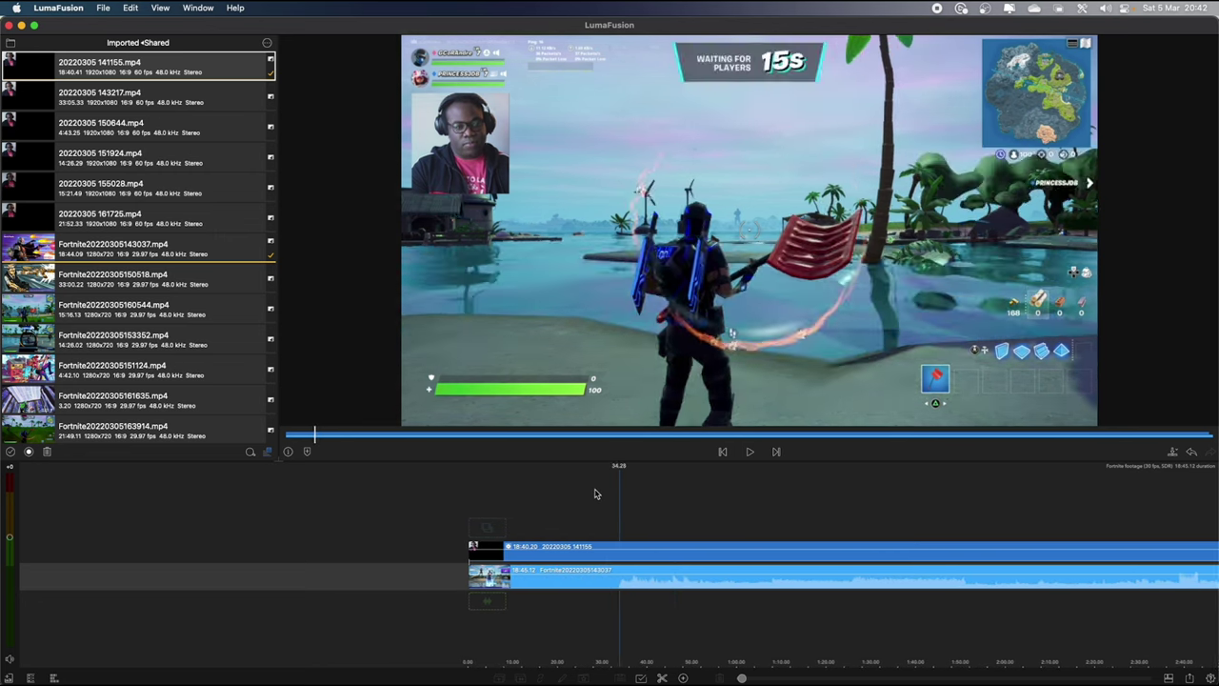
scroll(626, 487, "right", 3)
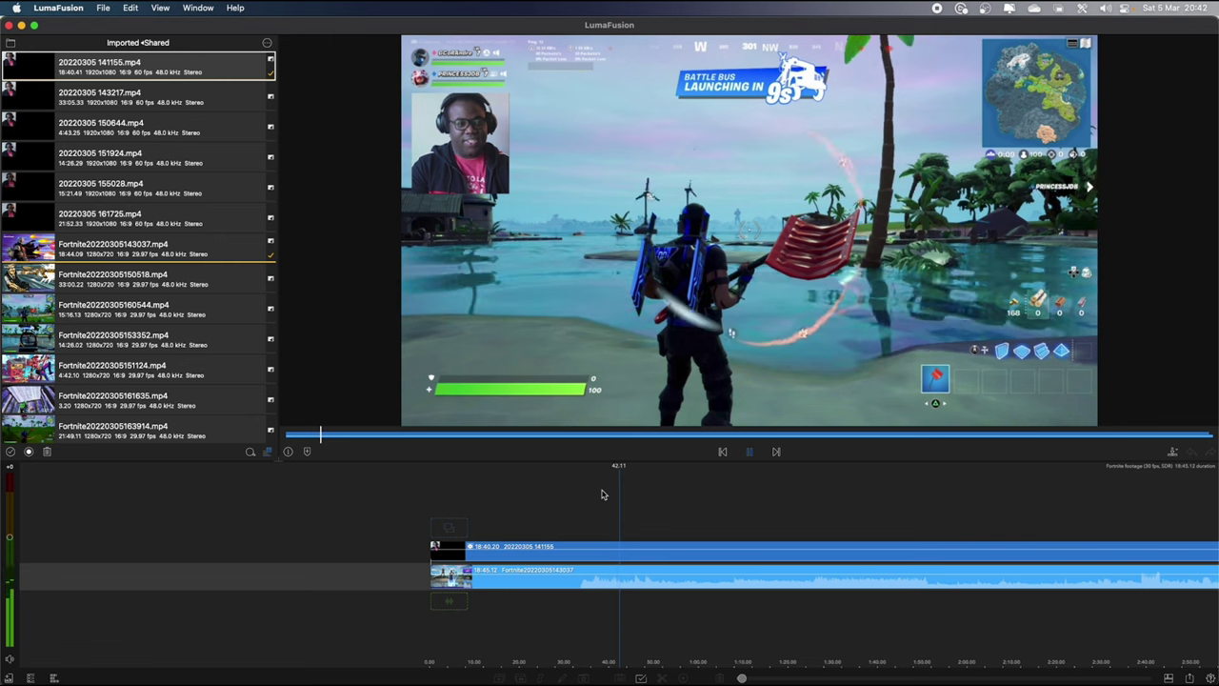
key("space")
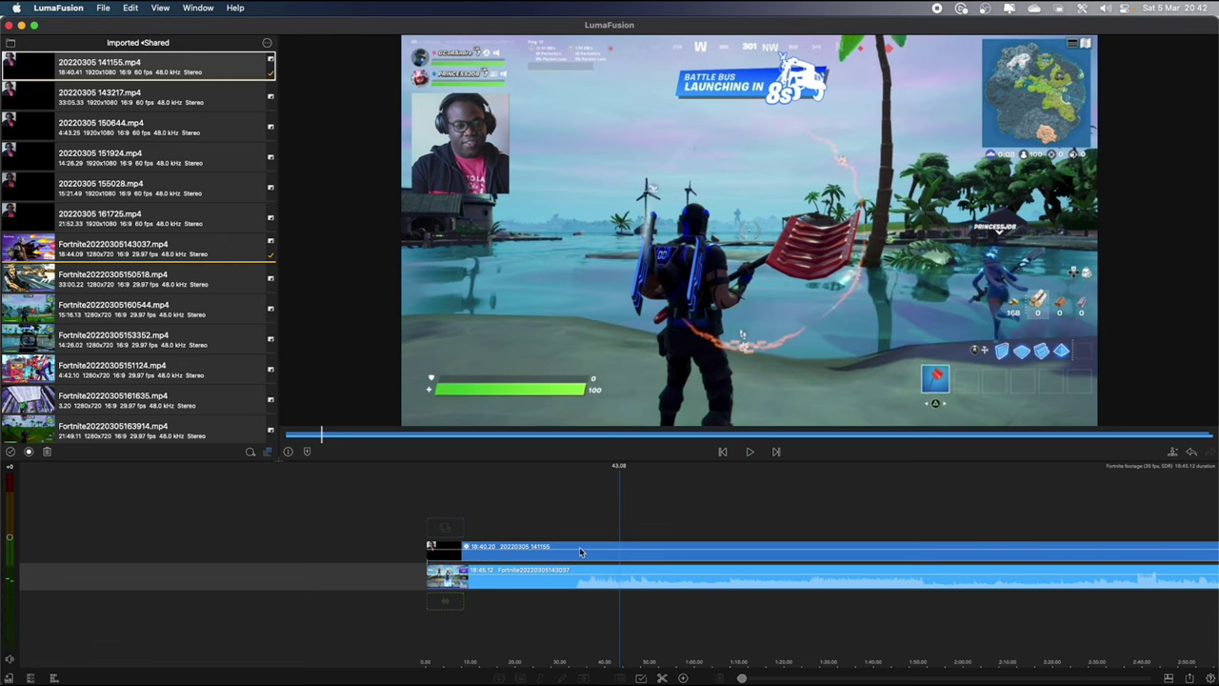
scroll(591, 517, "right", 2)
scroll(600, 532, "up", 3)
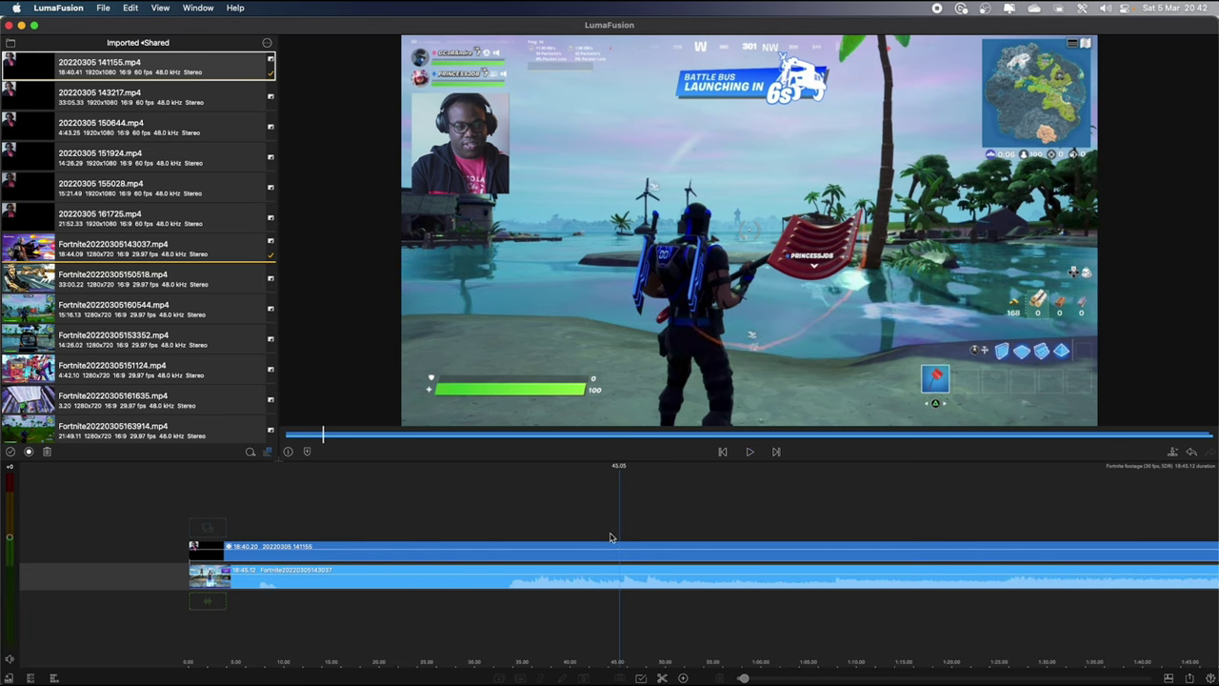
left_click(611, 553)
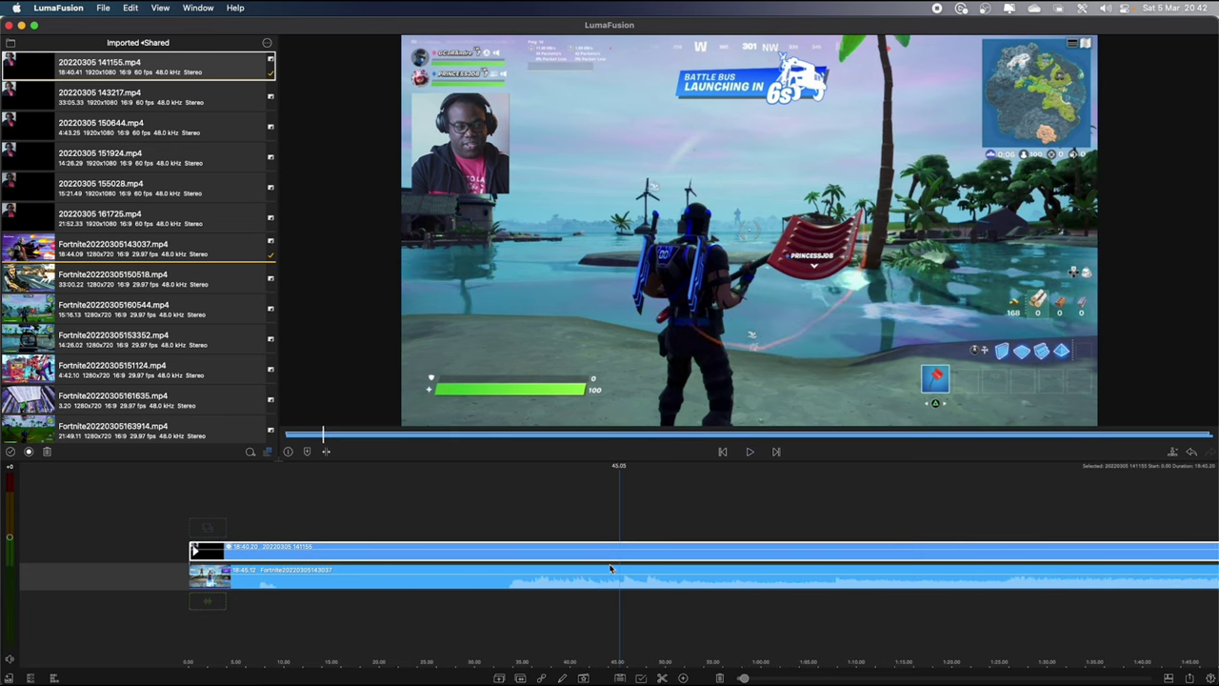
left_click(662, 679)
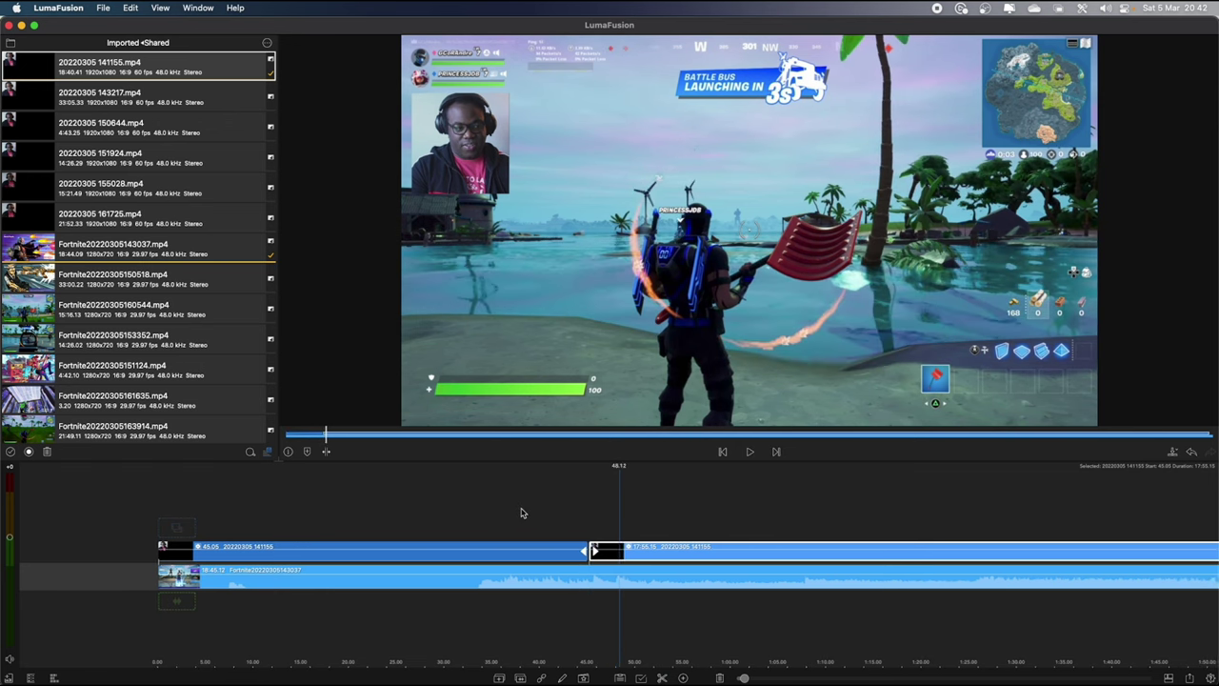
mouse_move(521, 513)
left_mouse_down()
mouse_move(539, 511)
mouse_move(527, 512)
left_mouse_up()
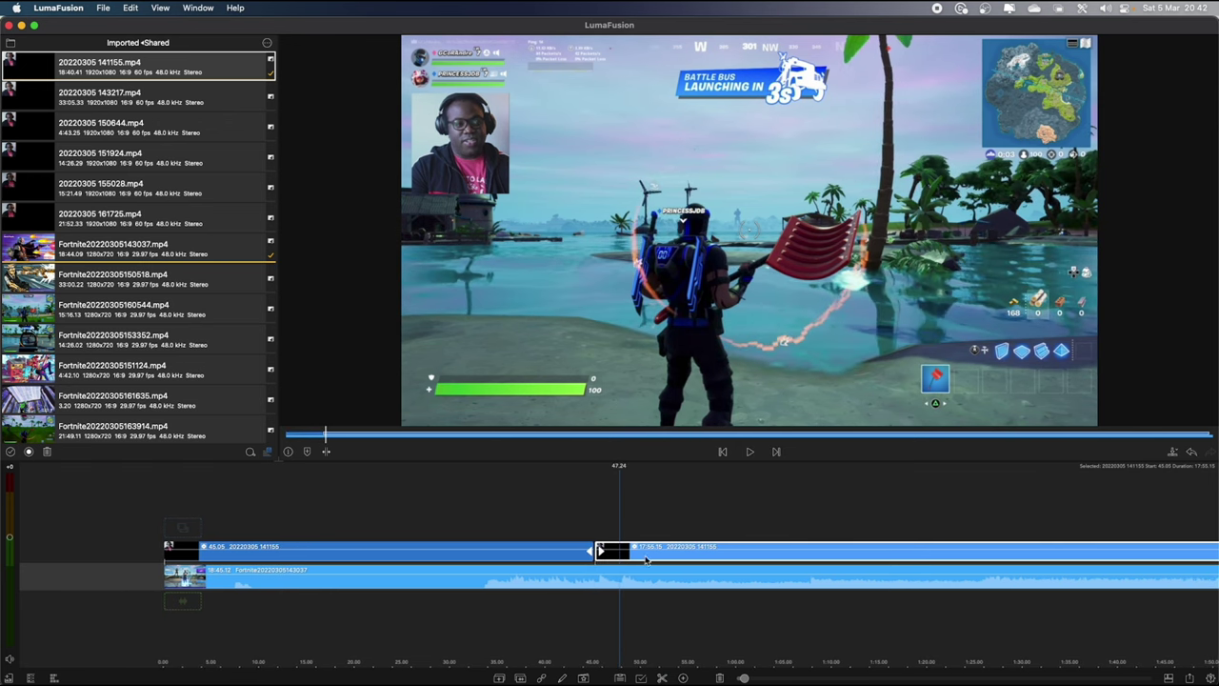
left_click(655, 582)
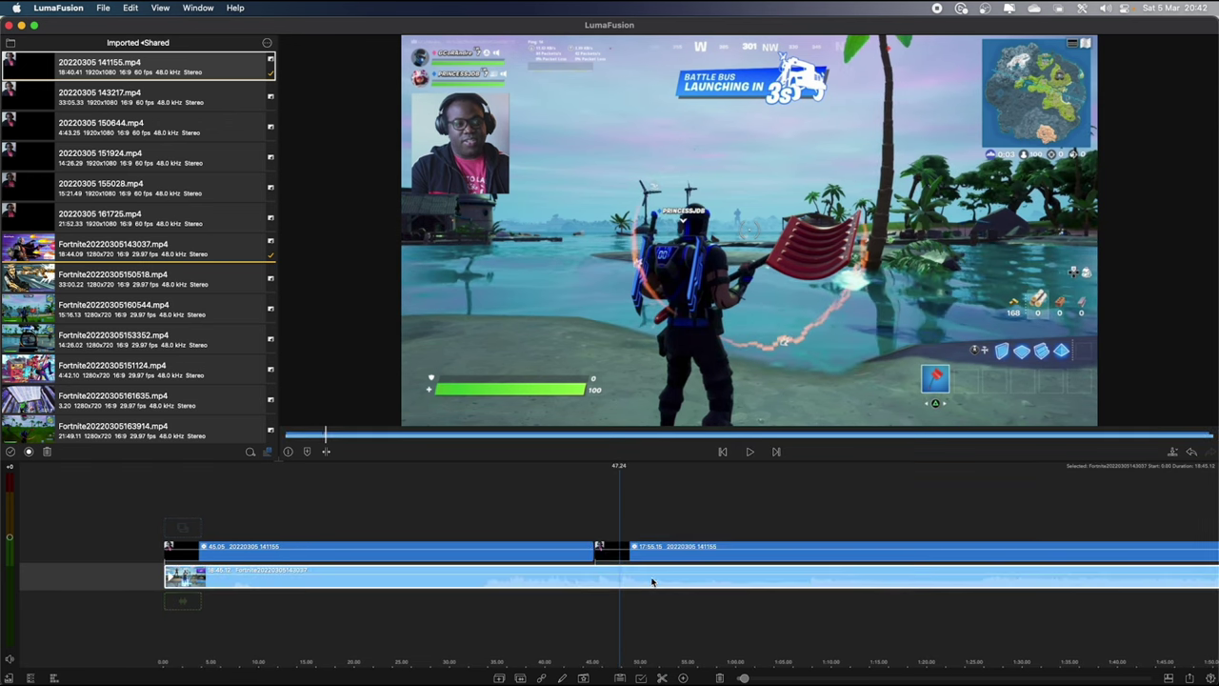
left_click(660, 679)
scroll(561, 512, "right", 2)
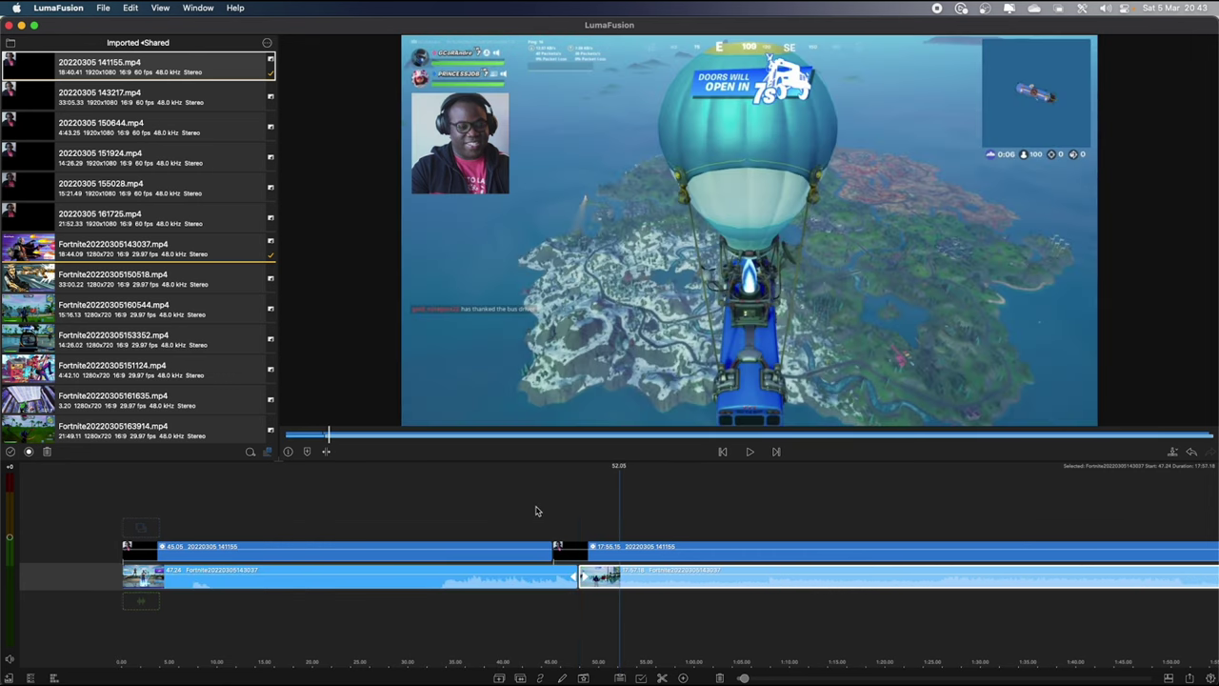
- Shift both webcam segments later on the timeline so their cut lines up with the gameplay cut, and play it back
scroll(585, 560, "left", 1)
double_click(585, 555)
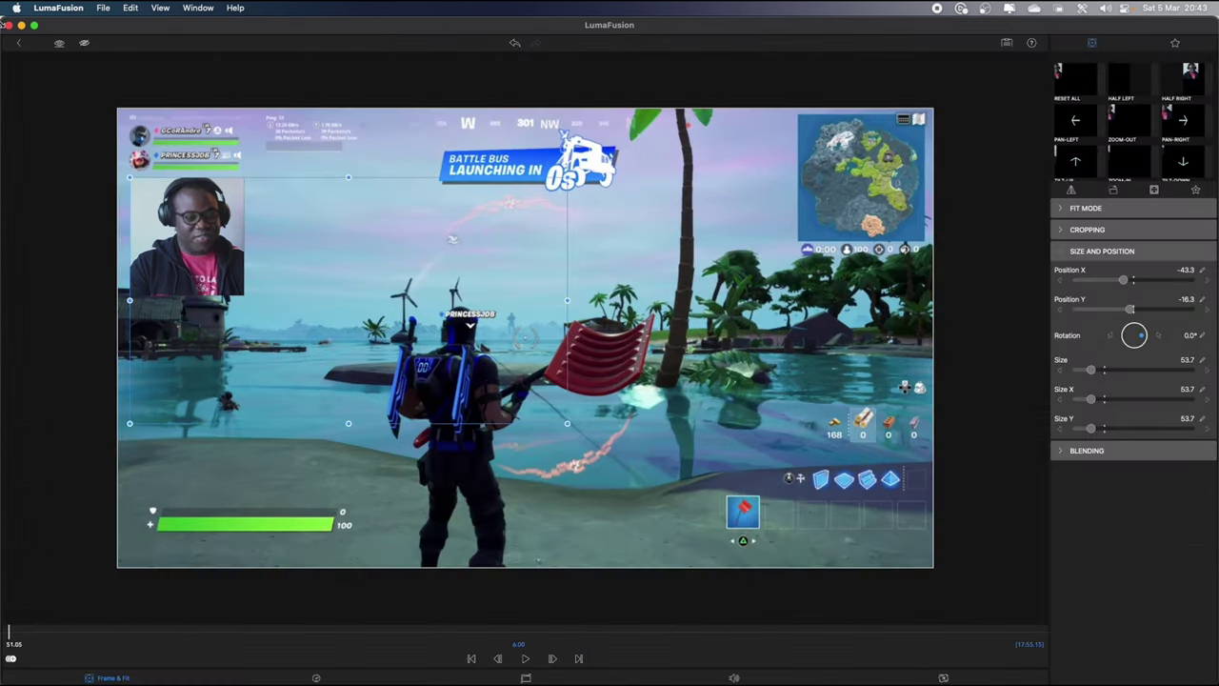
left_click(21, 43)
scroll(620, 553, "left", 1)
left_click_drag(656, 552, 680, 554)
left_click_drag(425, 557, 451, 560)
key("space")
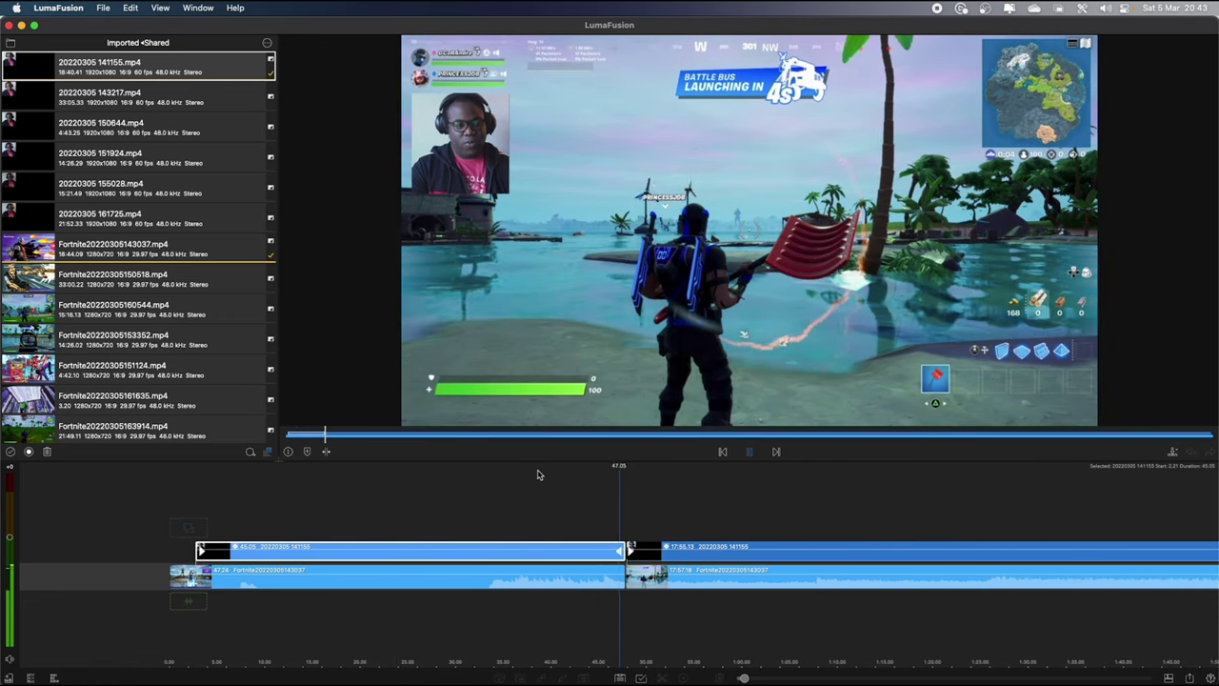
- Delete the opening webcam and gameplay segments before the cut
left_click_drag(448, 581, 396, 584)
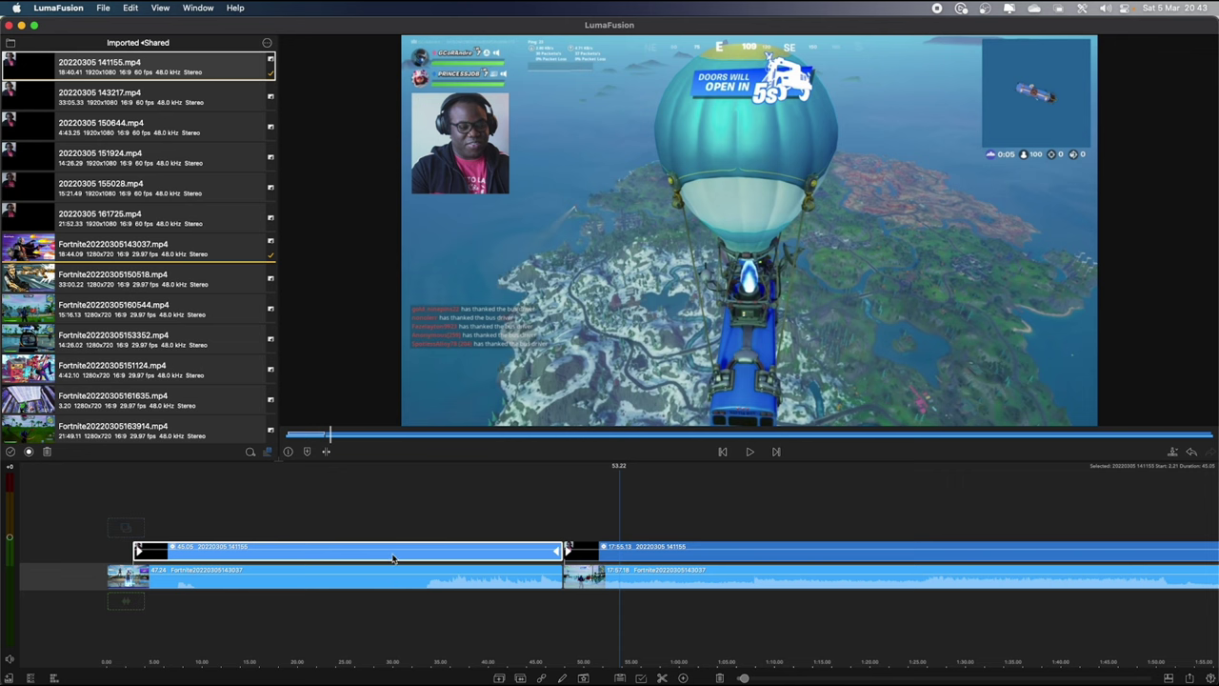
key("Delete")
left_click(392, 583)
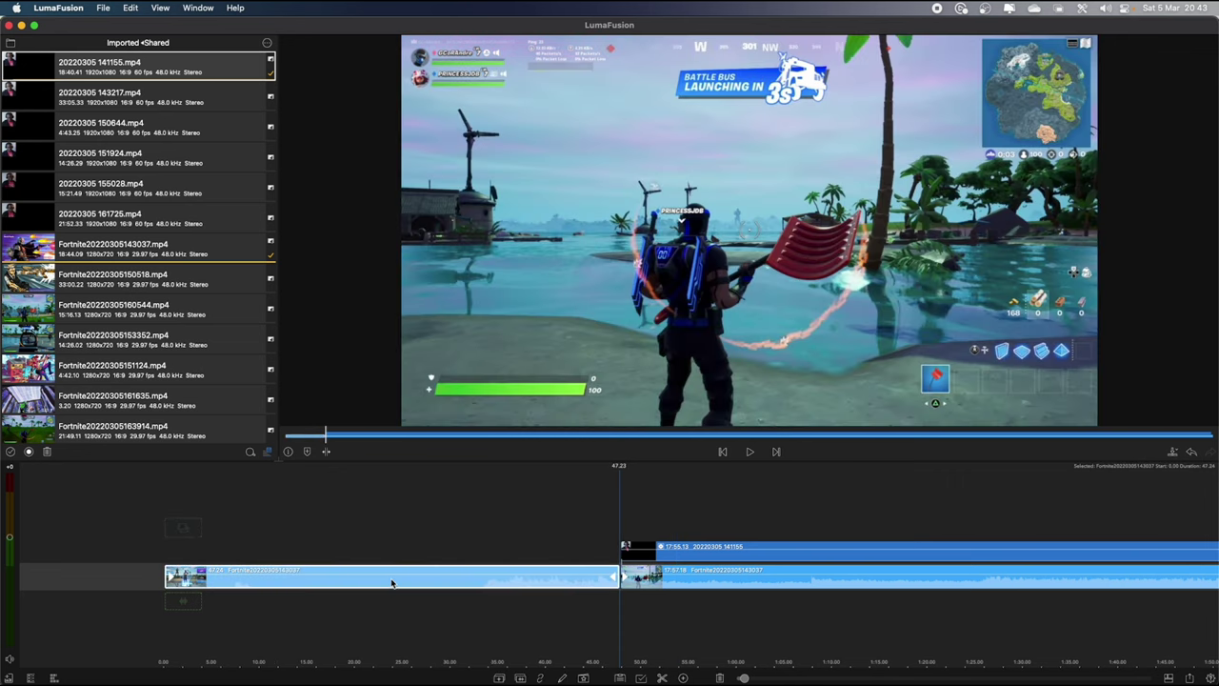
key("Delete")
- Split the webcam and gameplay clips at 3:44.16, shortly before the Sleepy Sound shootout
left_click_drag(391, 501, 726, 469)
scroll(727, 467, "left", 5)
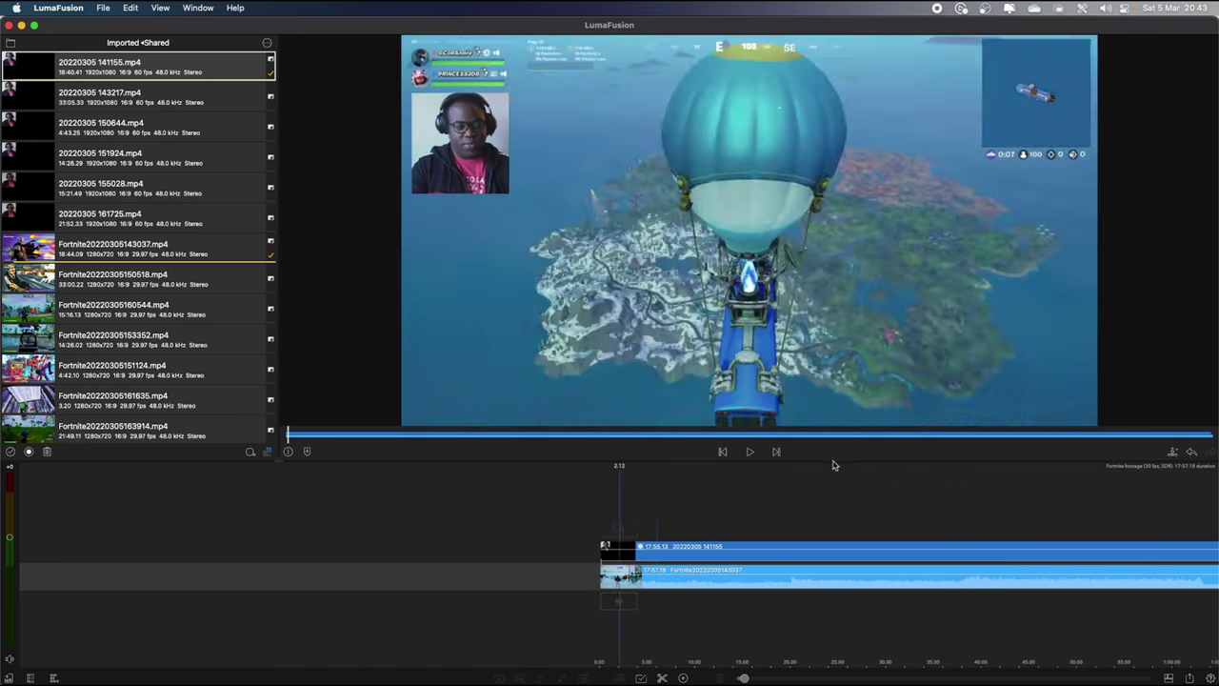
left_click_drag(850, 467, 769, 472)
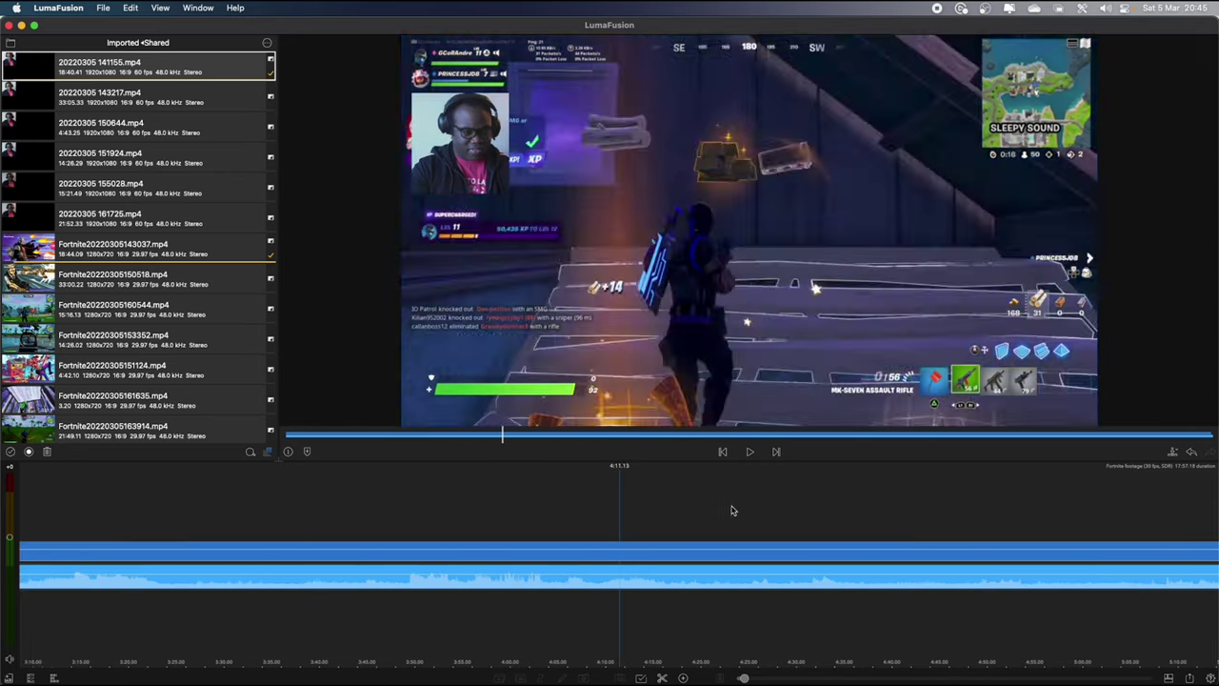
left_click_drag(795, 511, 985, 496)
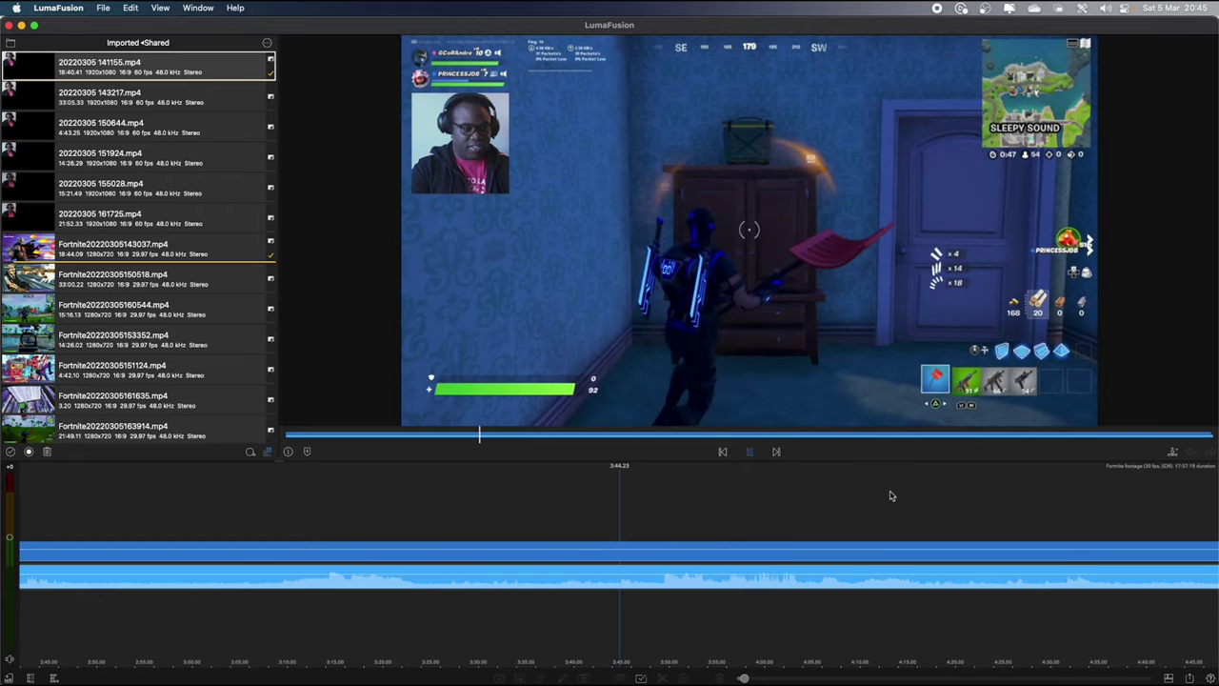
key("space")
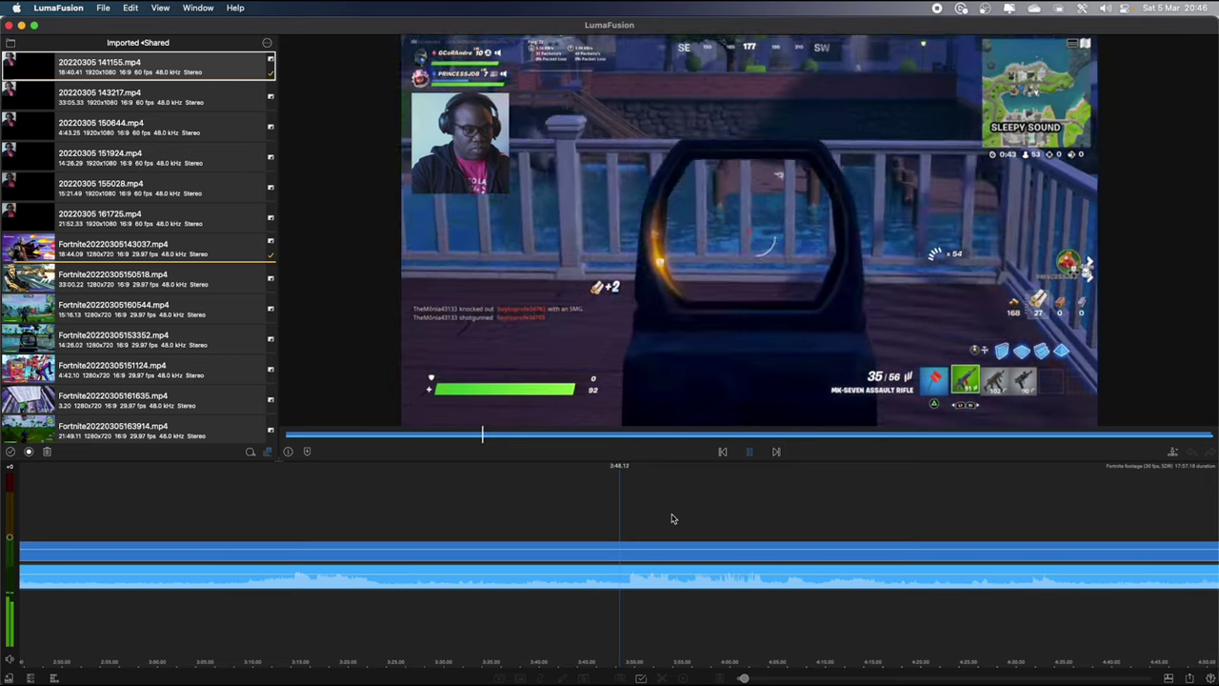
left_click_drag(648, 519, 696, 523)
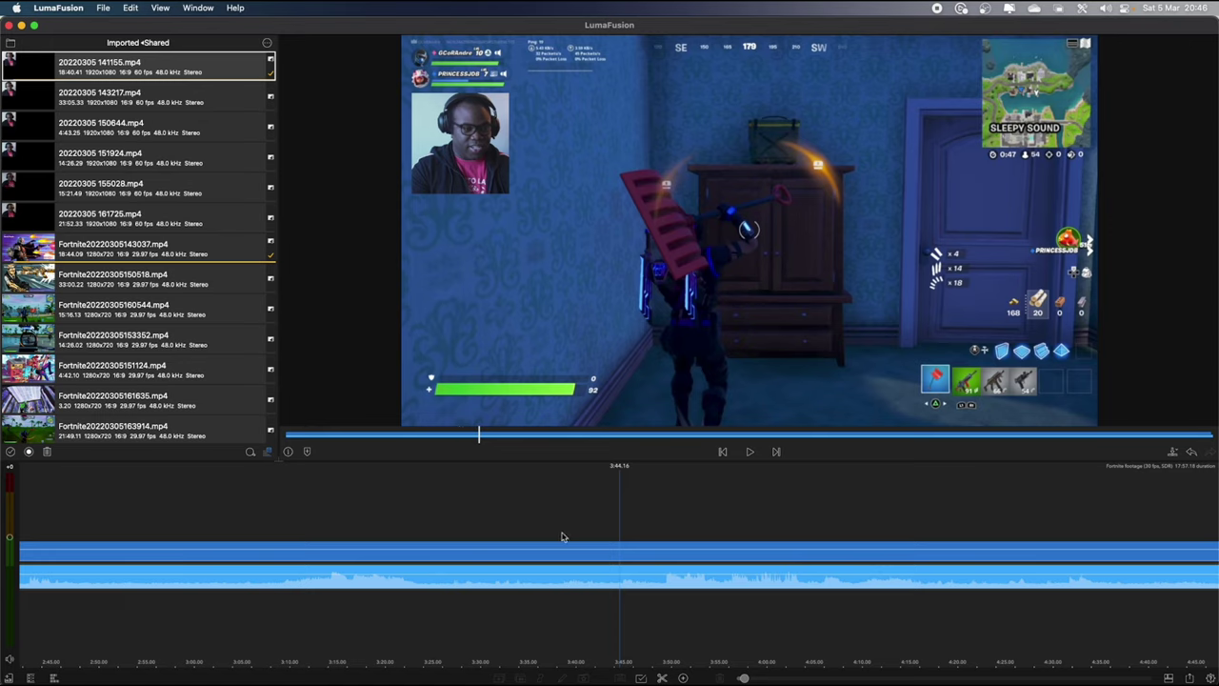
left_click(667, 675)
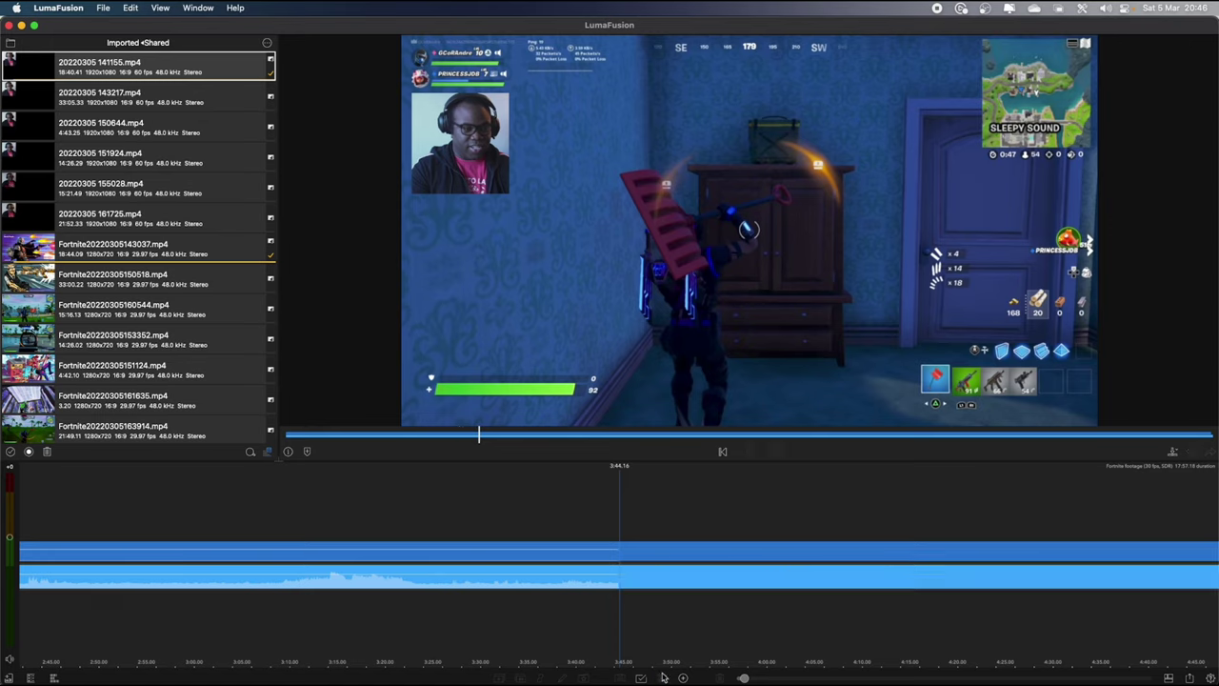
- Delete the webcam and gameplay segments preceding the 3:44.16 split
left_click(539, 578)
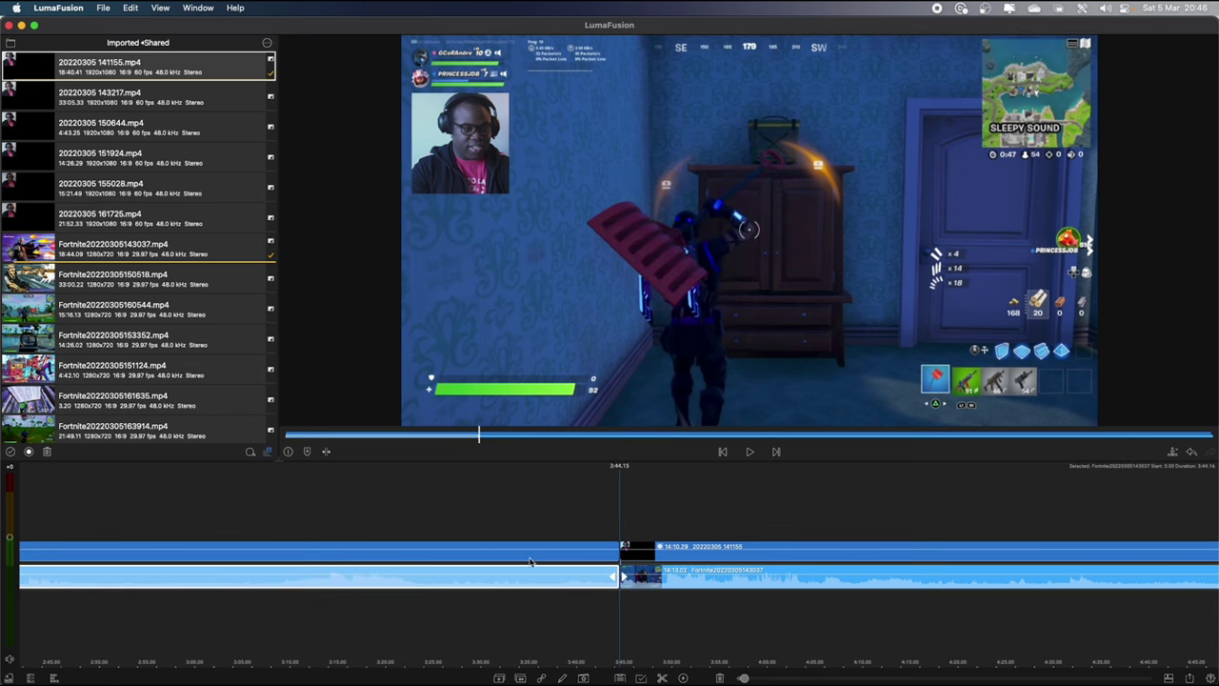
left_click(529, 555)
key("Delete")
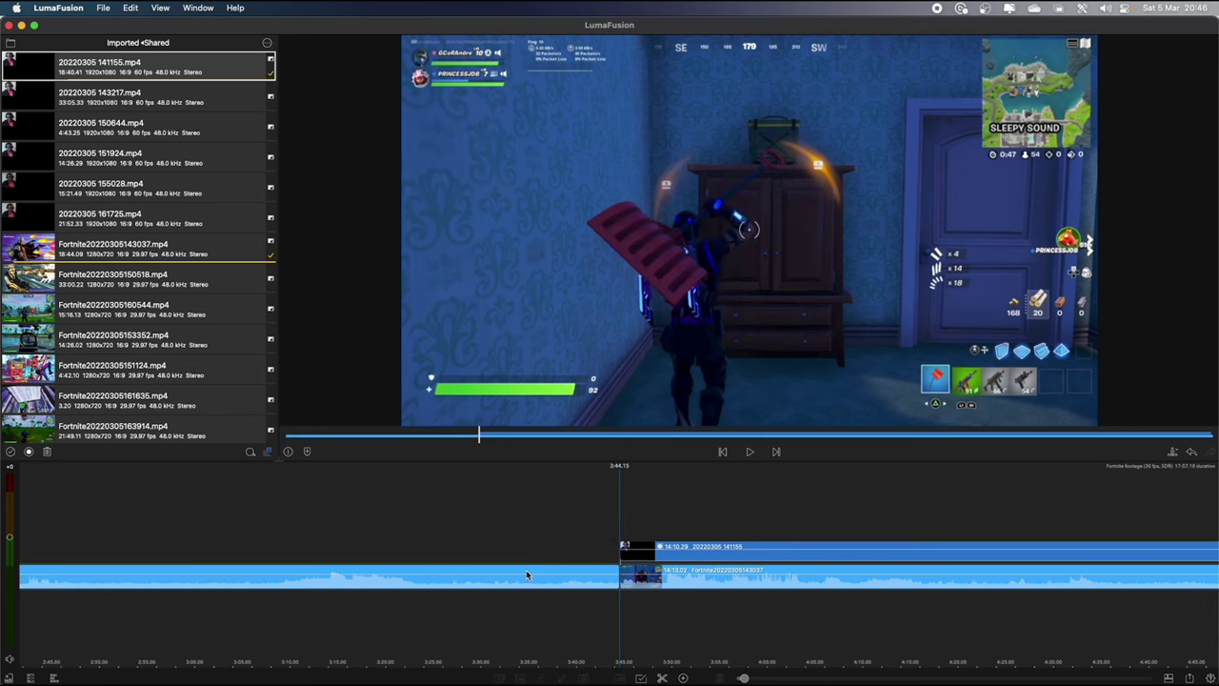
key("Delete")
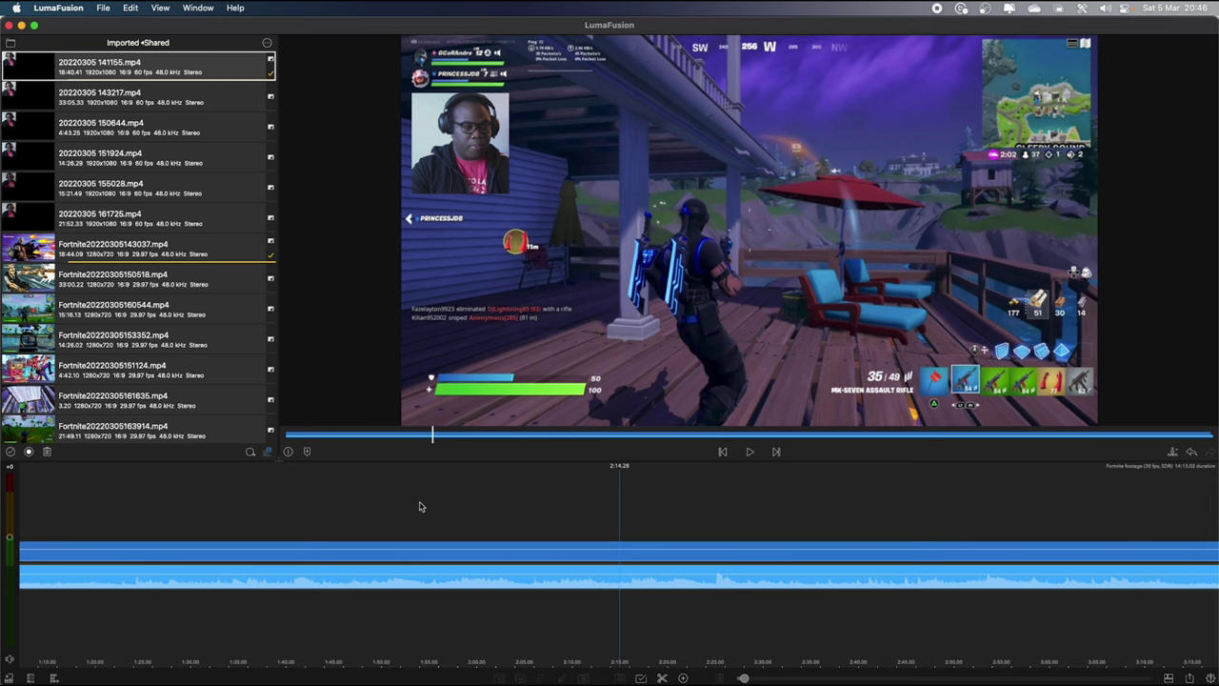
- Play the shootout from the start of the timeline and split both clips at 23.24, after the elimination
key("shift+z")
left_click_drag(411, 498, 600, 498)
key("space")
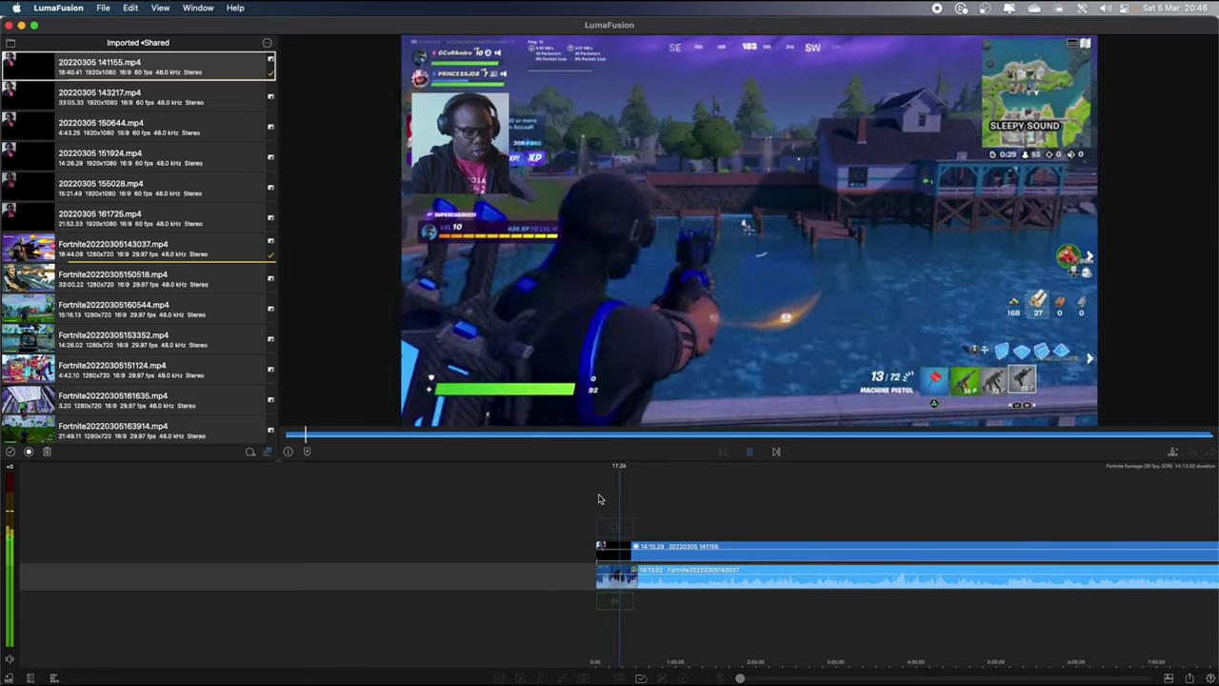
left_click_drag(639, 516, 618, 518)
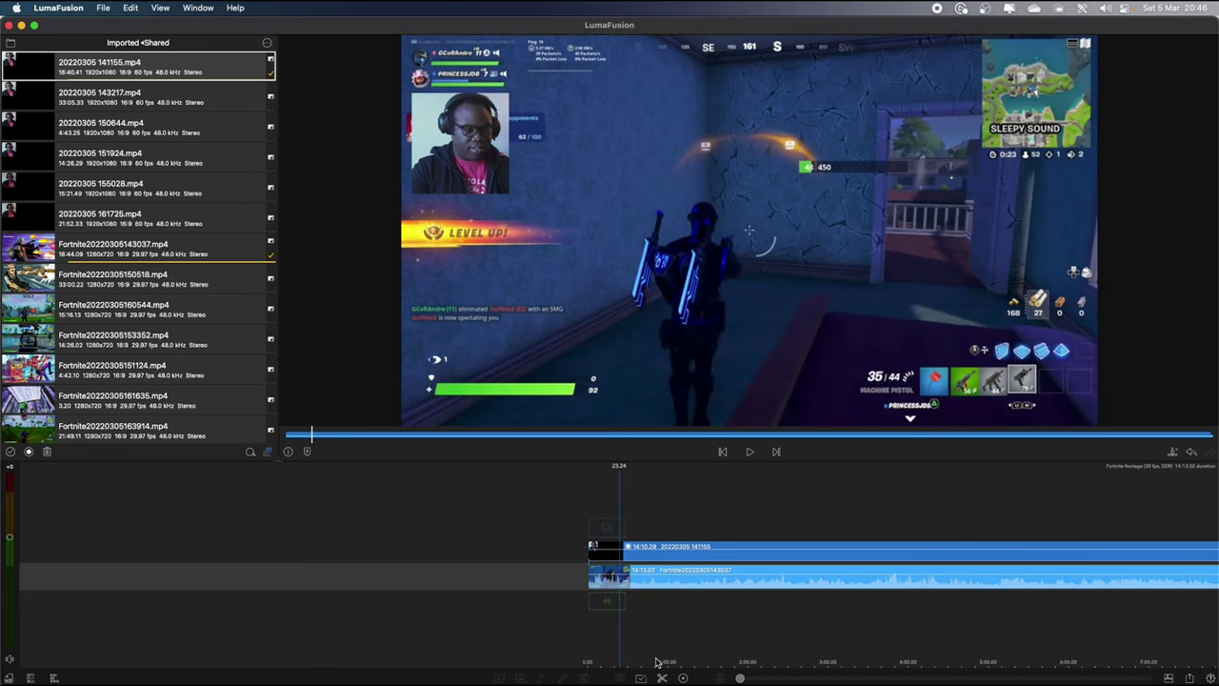
- Scrub through the rest of the match footage to the end to check for more moments worth keeping
left_click_drag(730, 523, 540, 510)
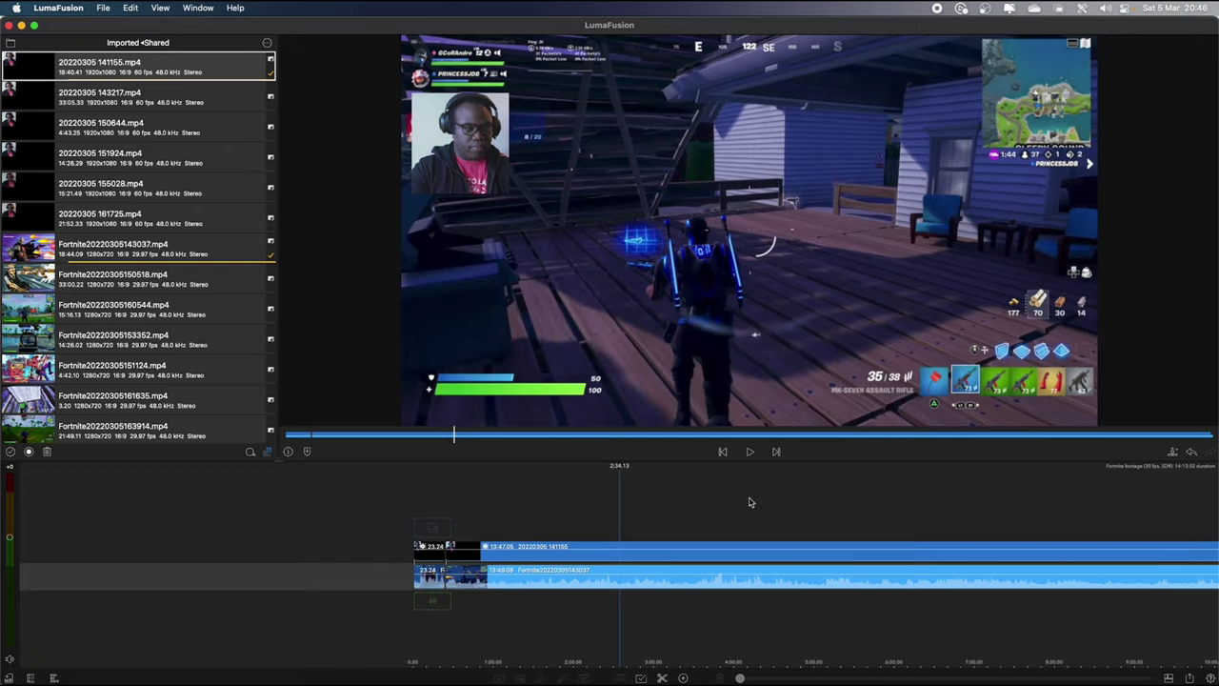
left_click_drag(750, 502, 613, 501)
left_click_drag(795, 501, 708, 501)
left_click_drag(871, 514, 651, 520)
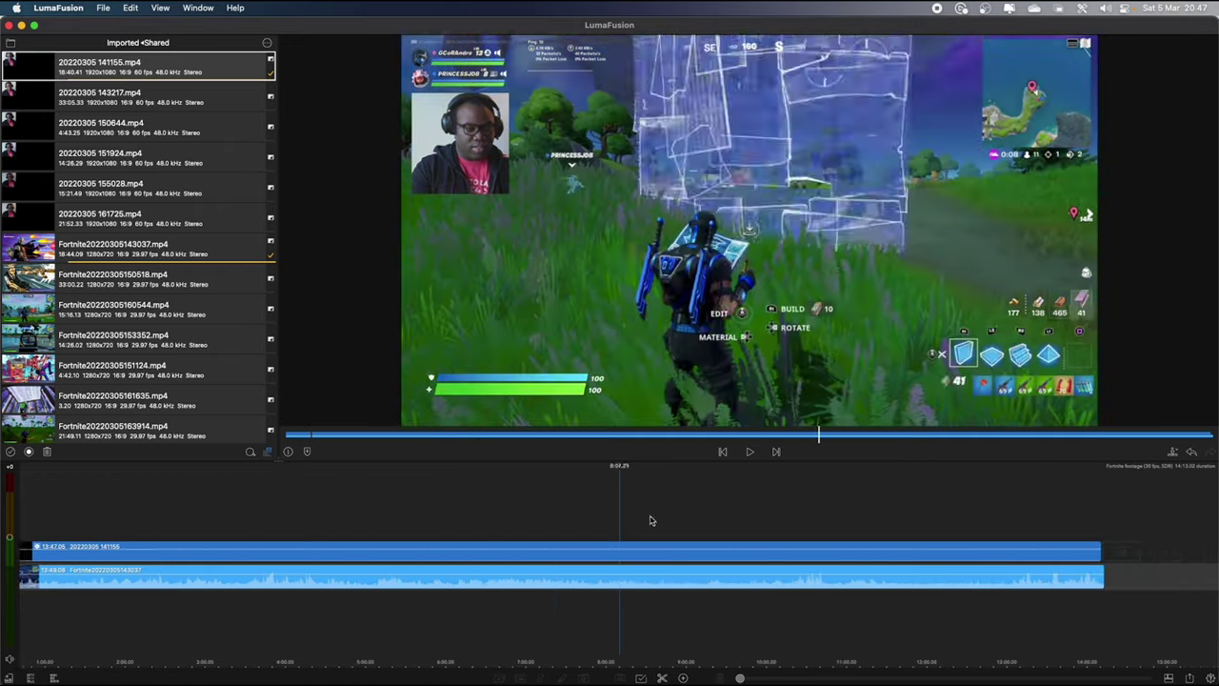
scroll(650, 520, "right", 10)
scroll(752, 506, "right", 5)
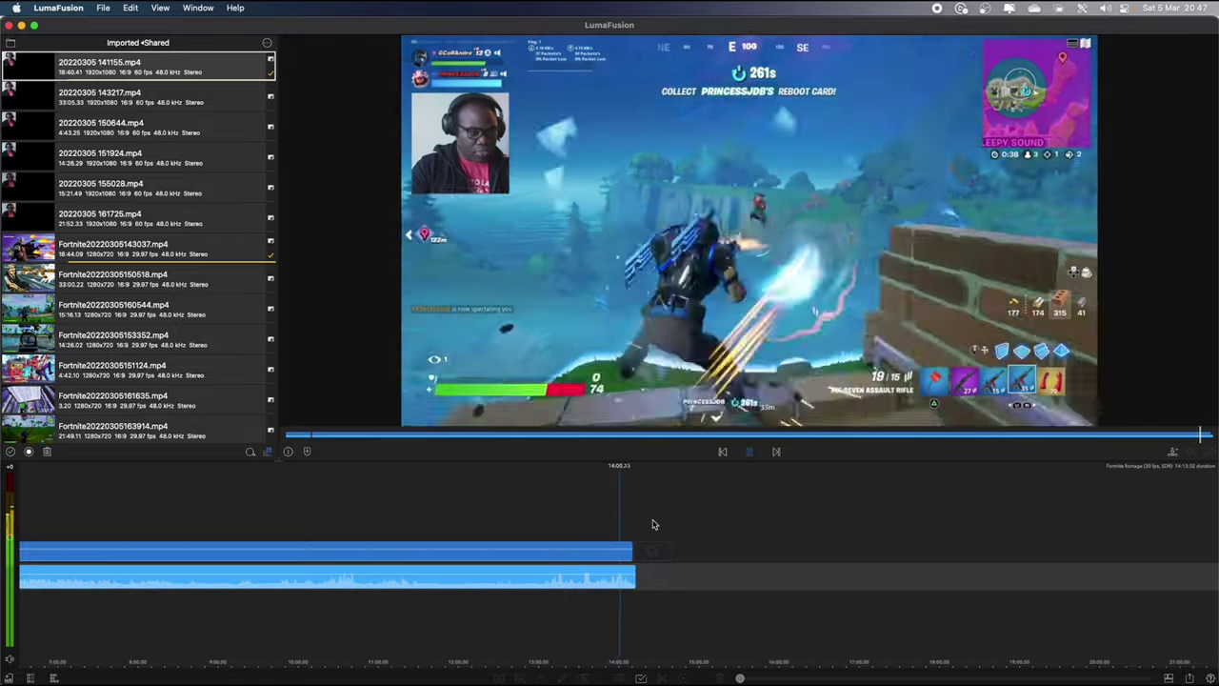
scroll(601, 510, "left", 8)
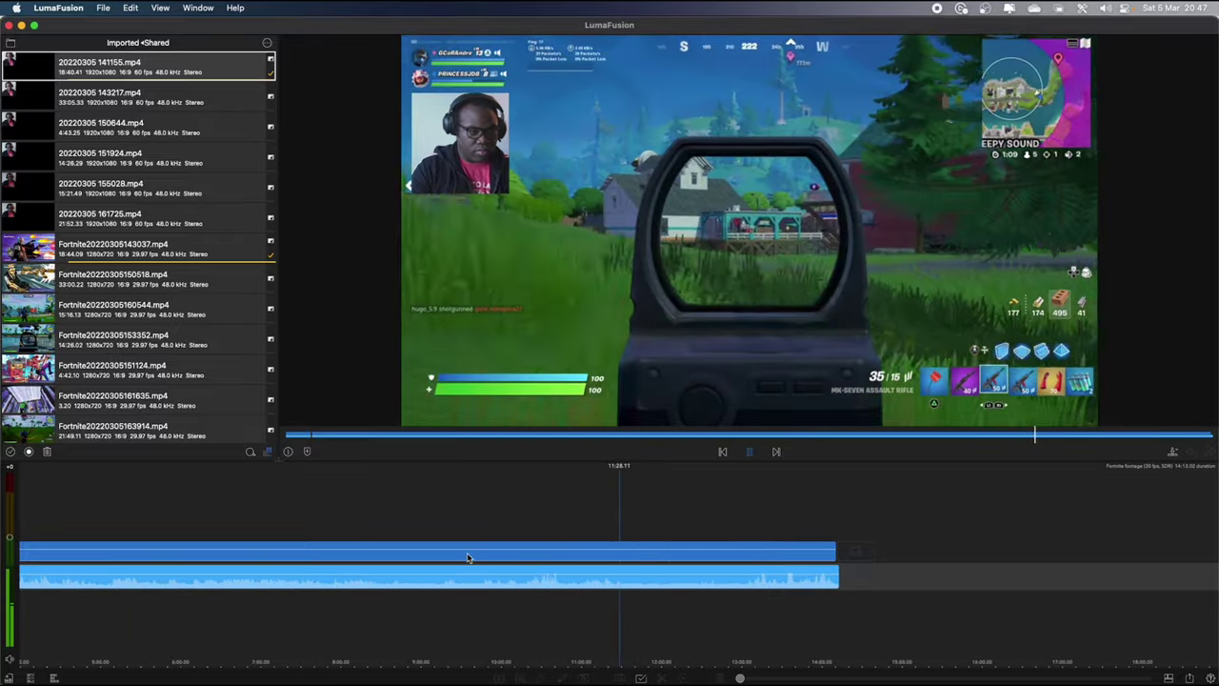
scroll(435, 531, "left", 20)
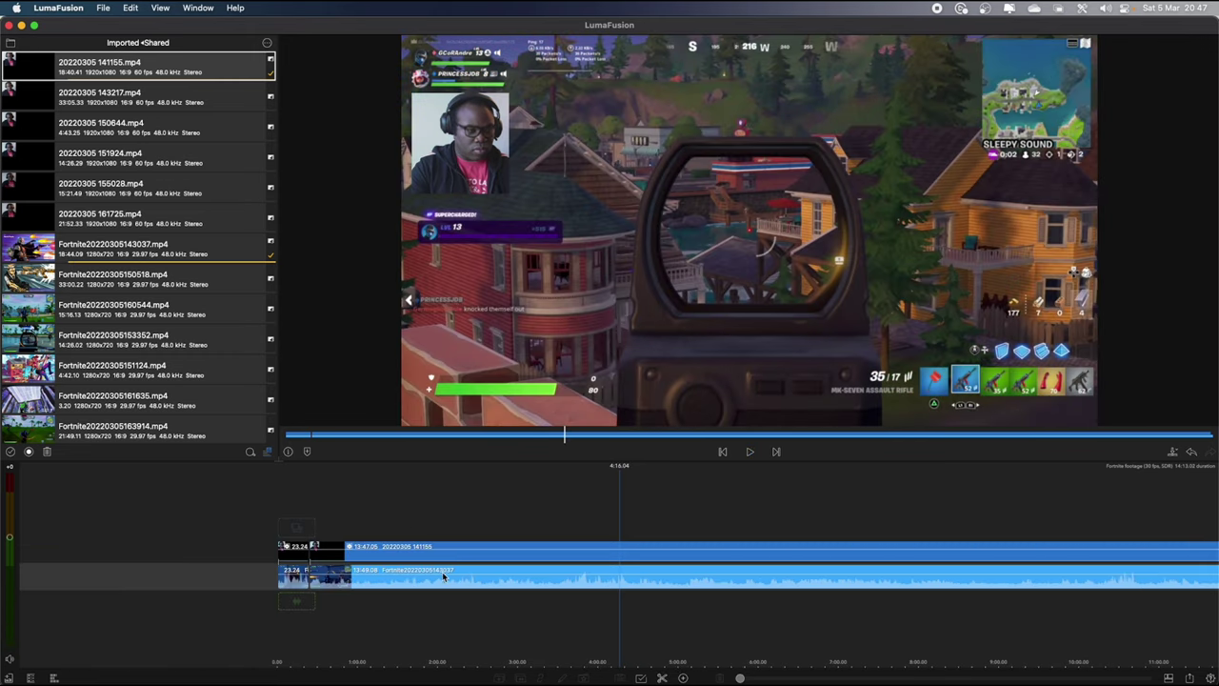
- Delete the remaining webcam and gameplay segments after the 23.24 split, keeping only the shootout
left_click(443, 580)
left_click(443, 580)
key("Delete")
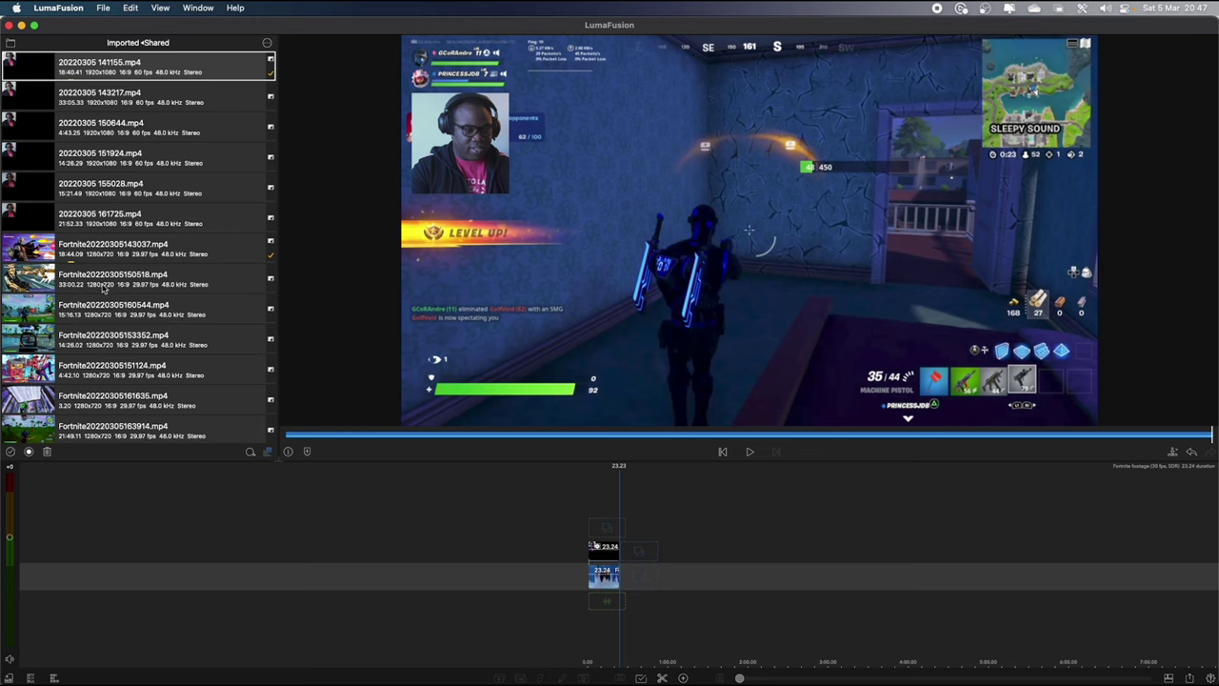
- Add Fortnite20220305150518.mp4 to the main track directly after the kept shootout segment
left_click_drag(98, 285, 693, 582)
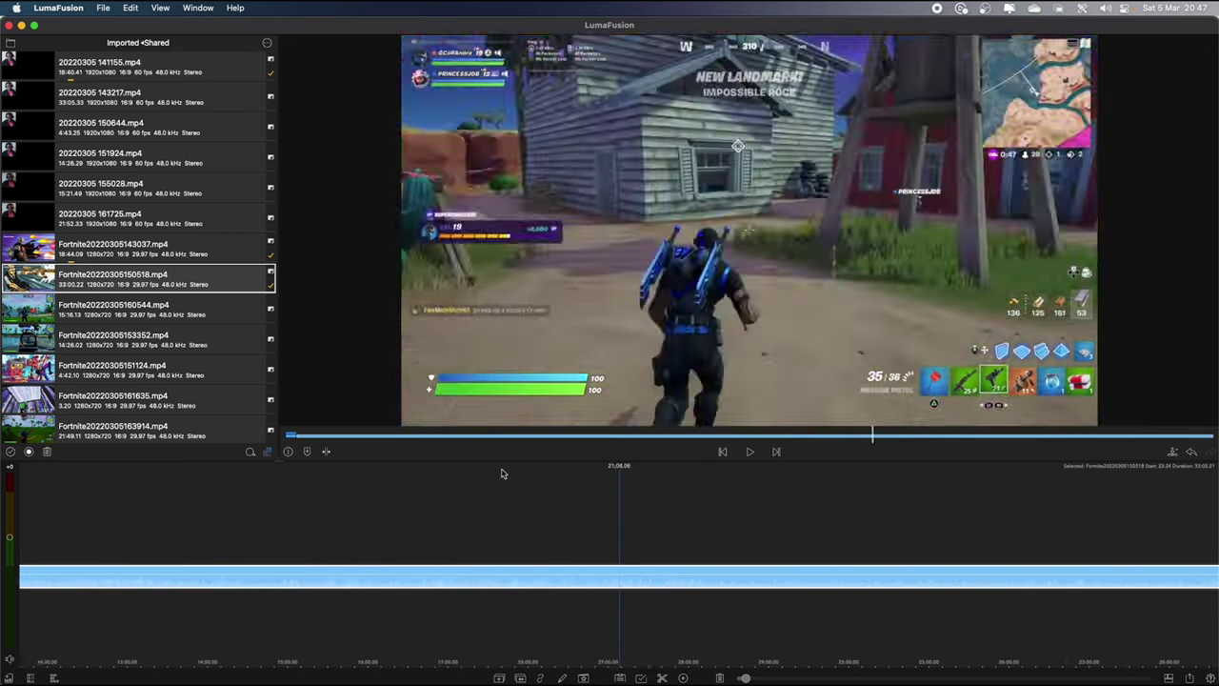
scroll(406, 519, "left", 15)
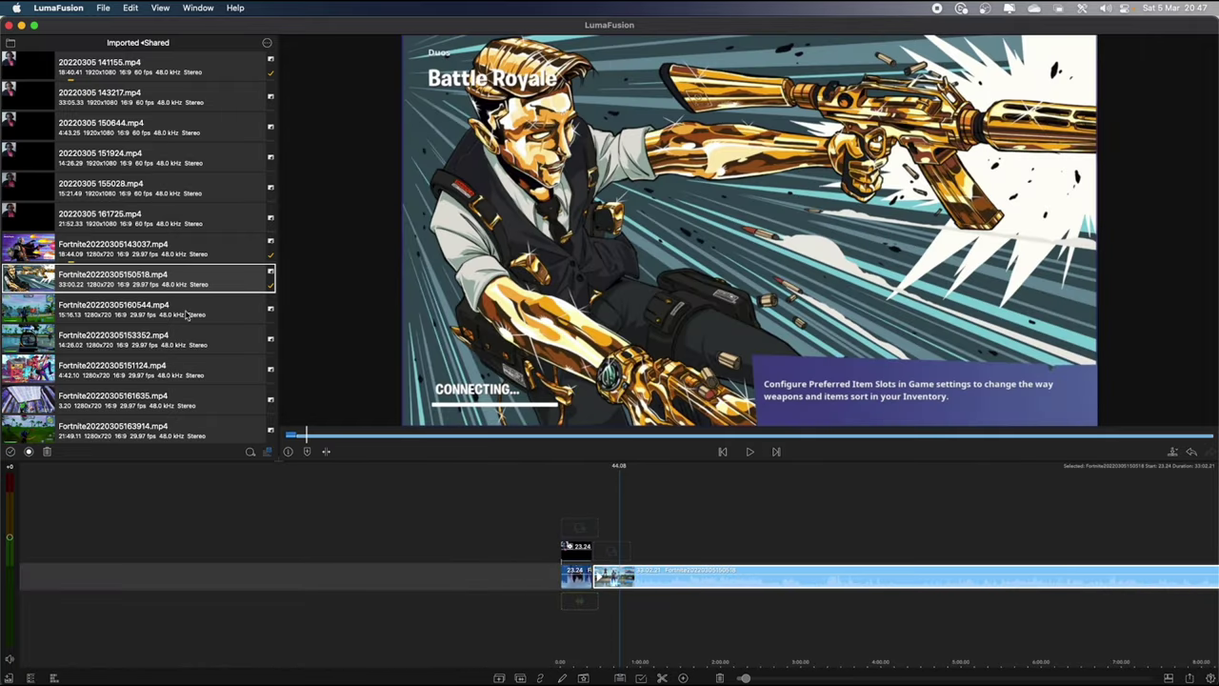
left_click_drag(62, 105, 625, 551)
left_click(619, 678)
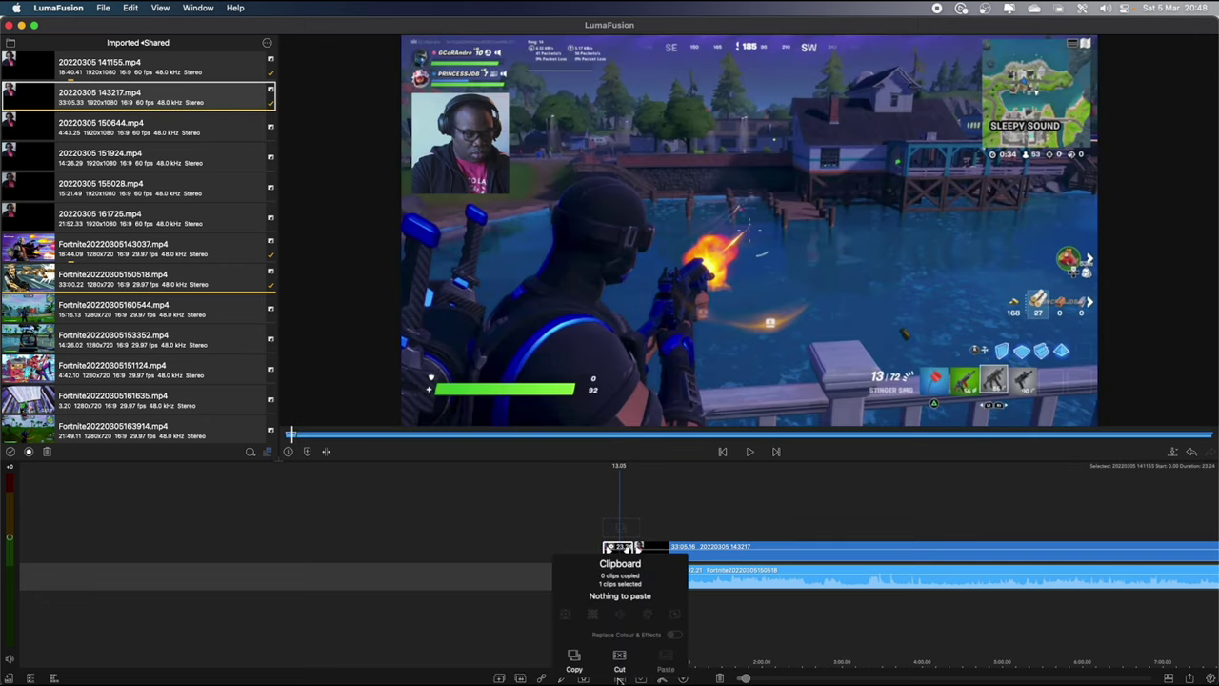
left_click(575, 665)
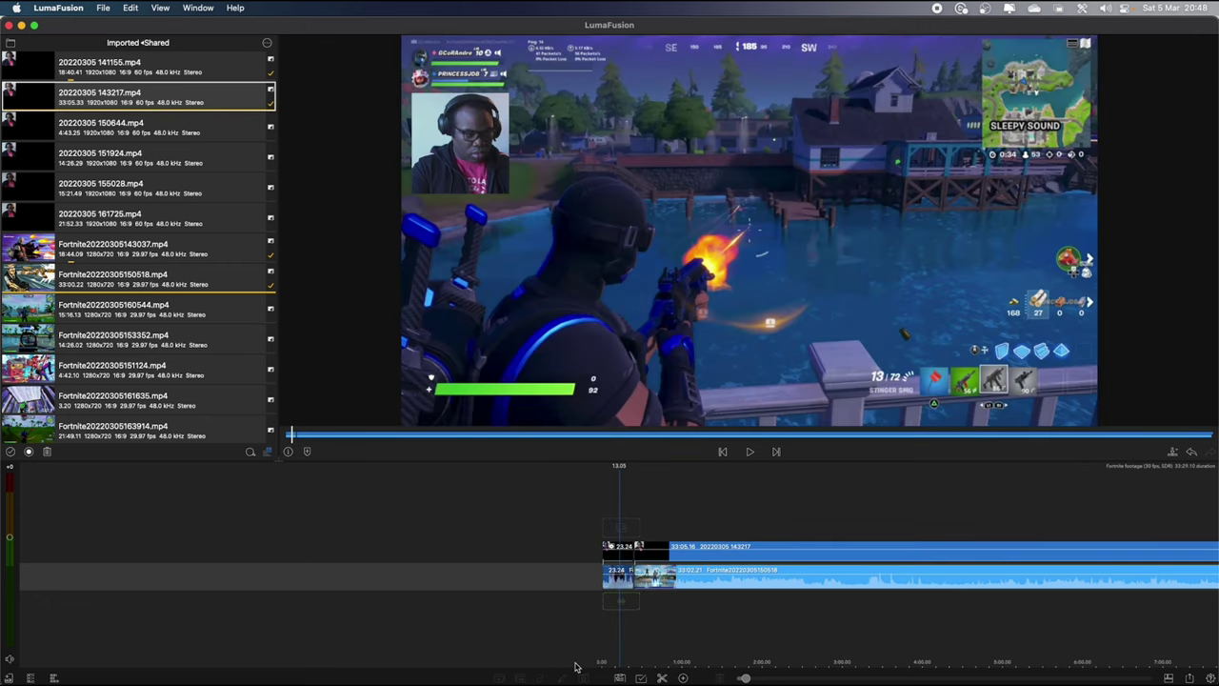
left_click(616, 552)
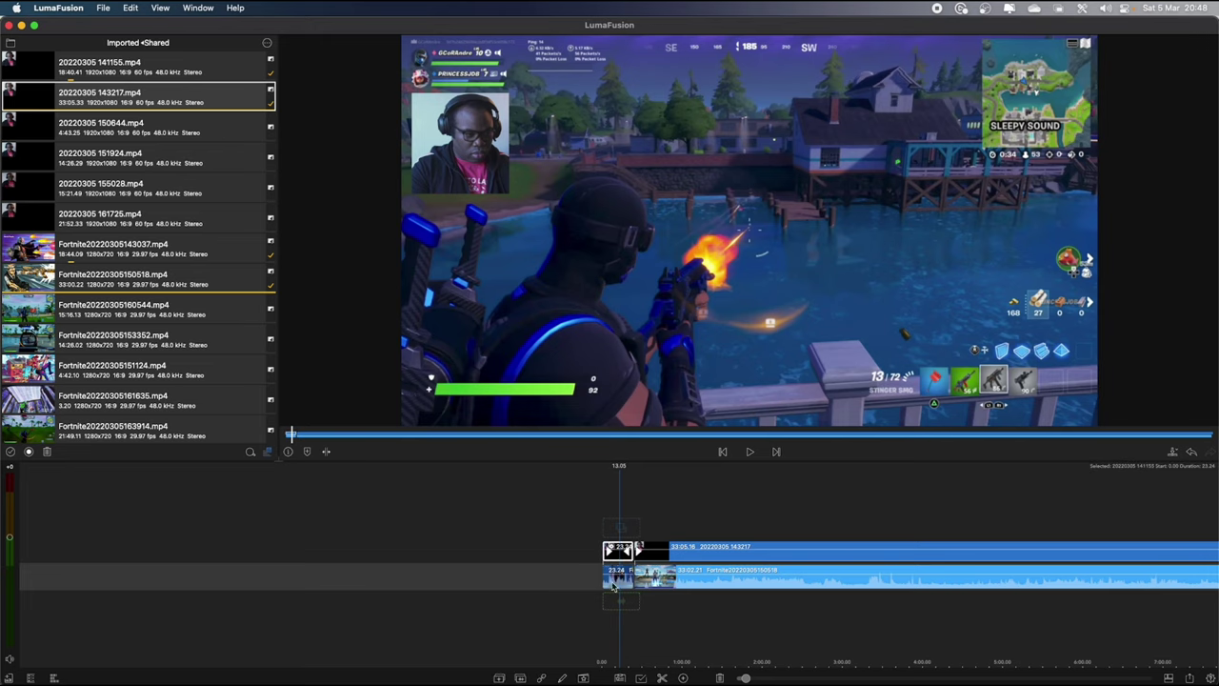
left_click(619, 677)
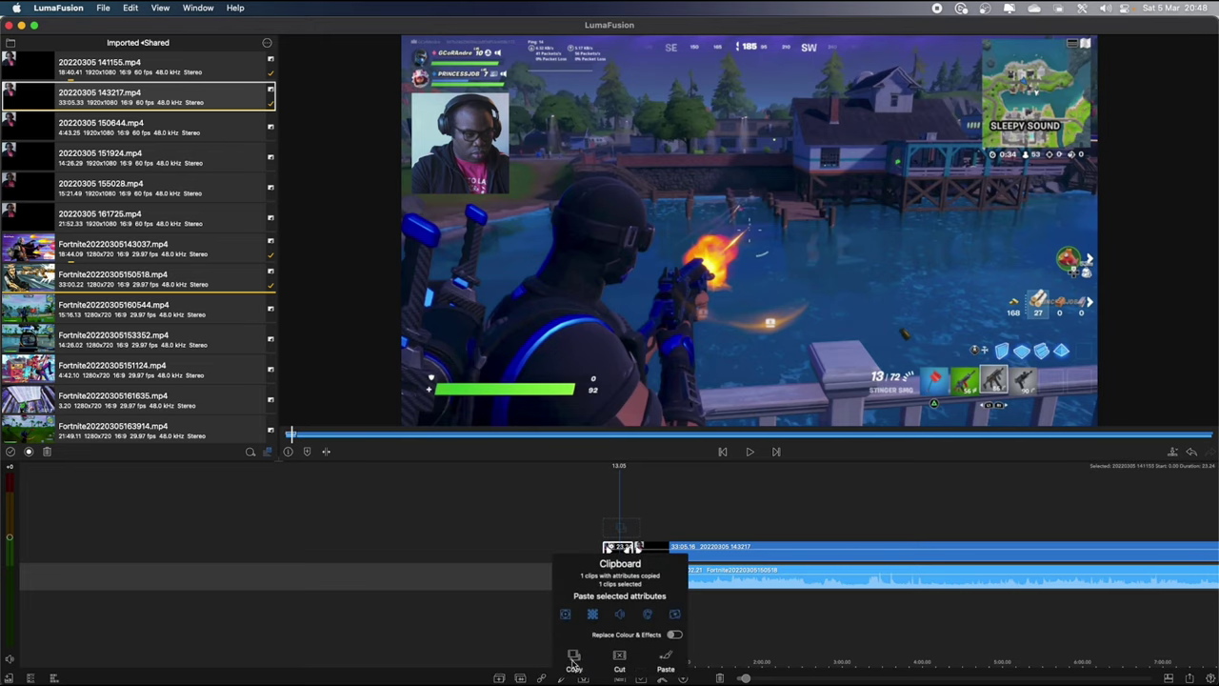
left_click(575, 665)
scroll(603, 534, "right", 5)
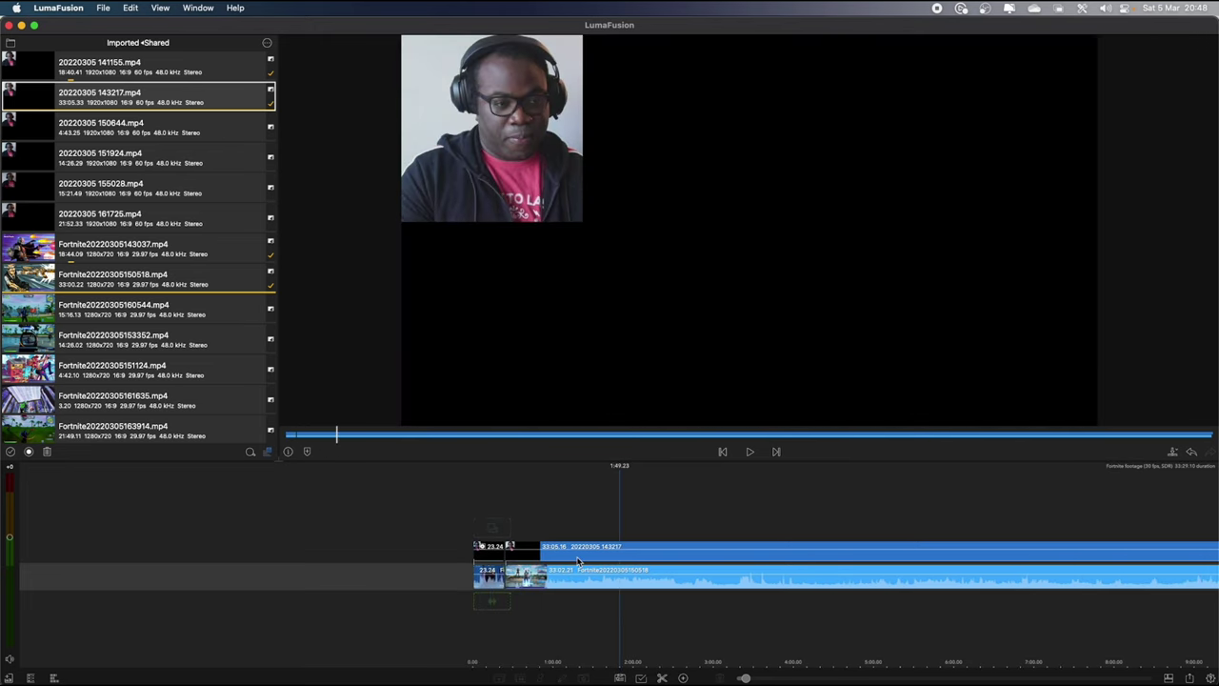
left_click(577, 558)
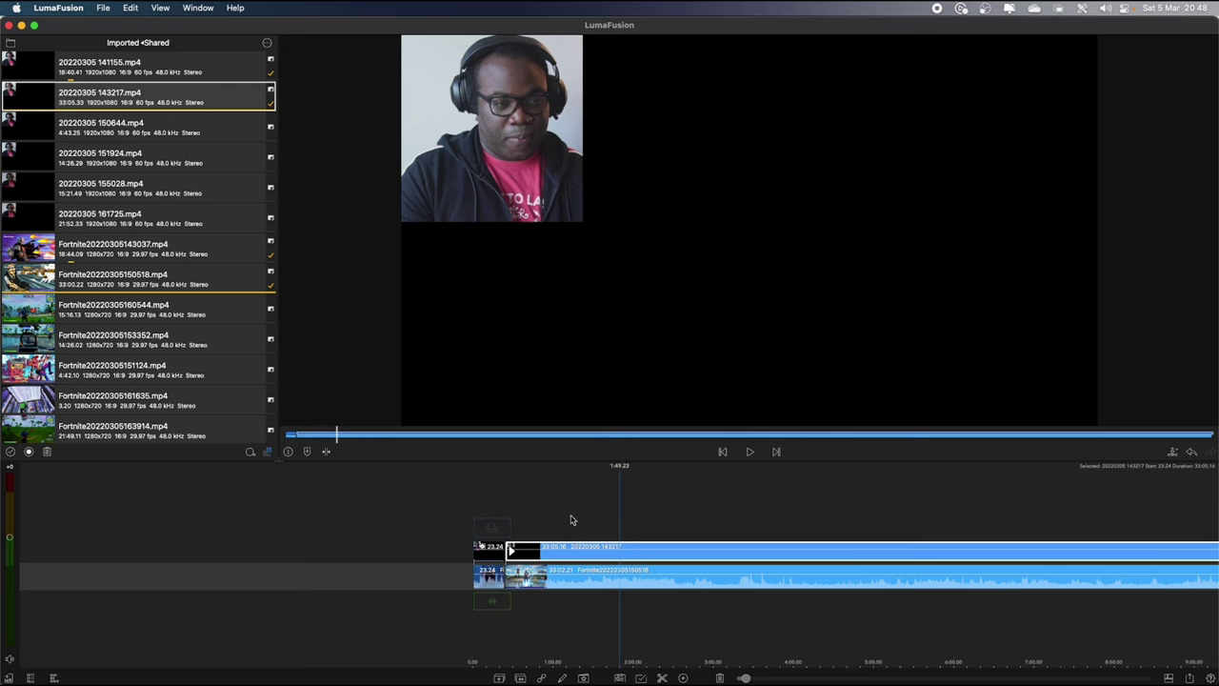
left_click(621, 677)
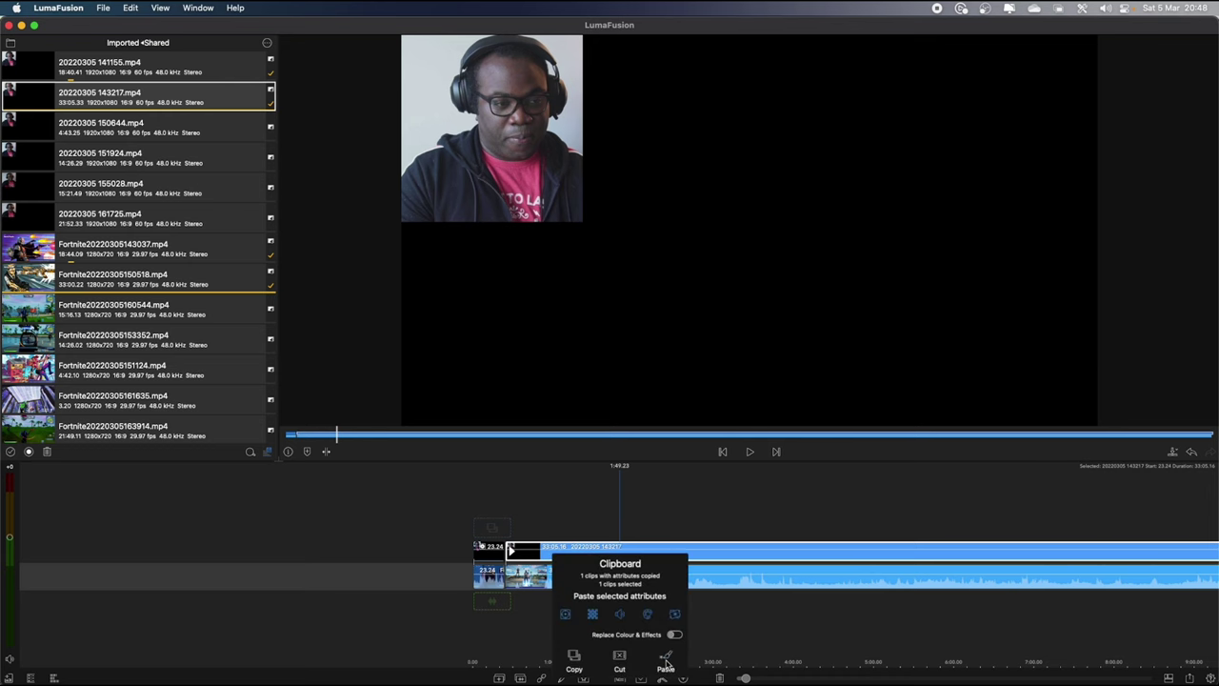
left_click(667, 664)
left_click_drag(530, 500, 592, 576)
key("space")
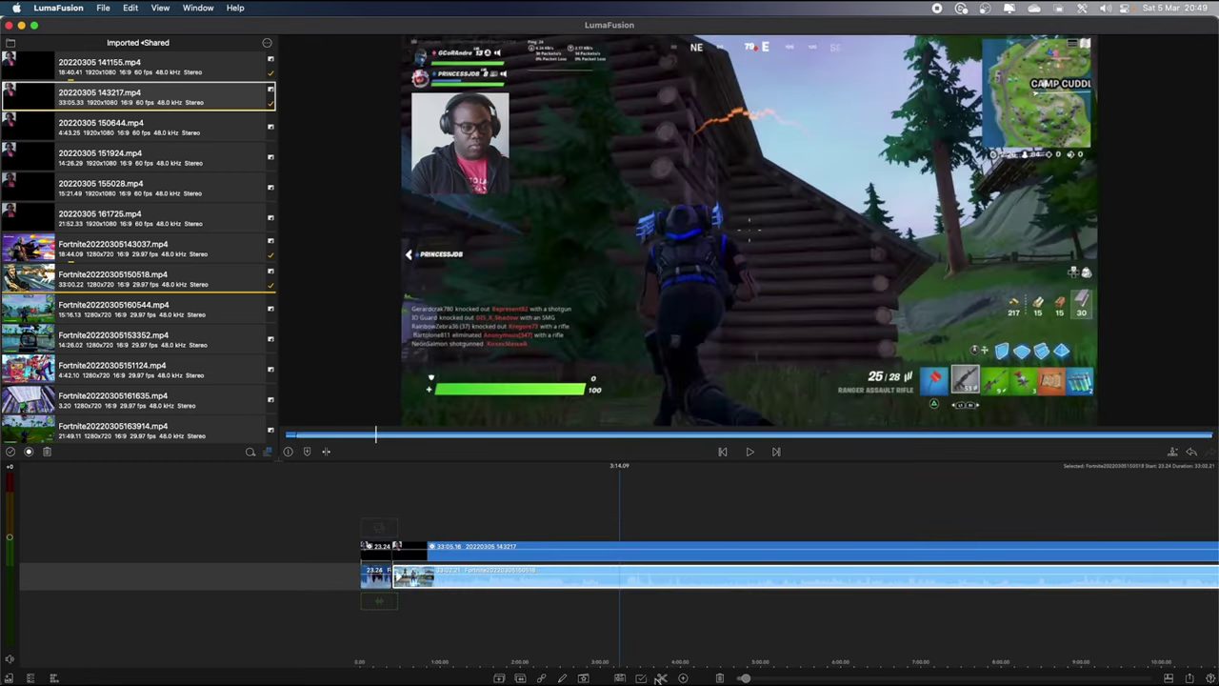
left_click(661, 677)
left_click(600, 556)
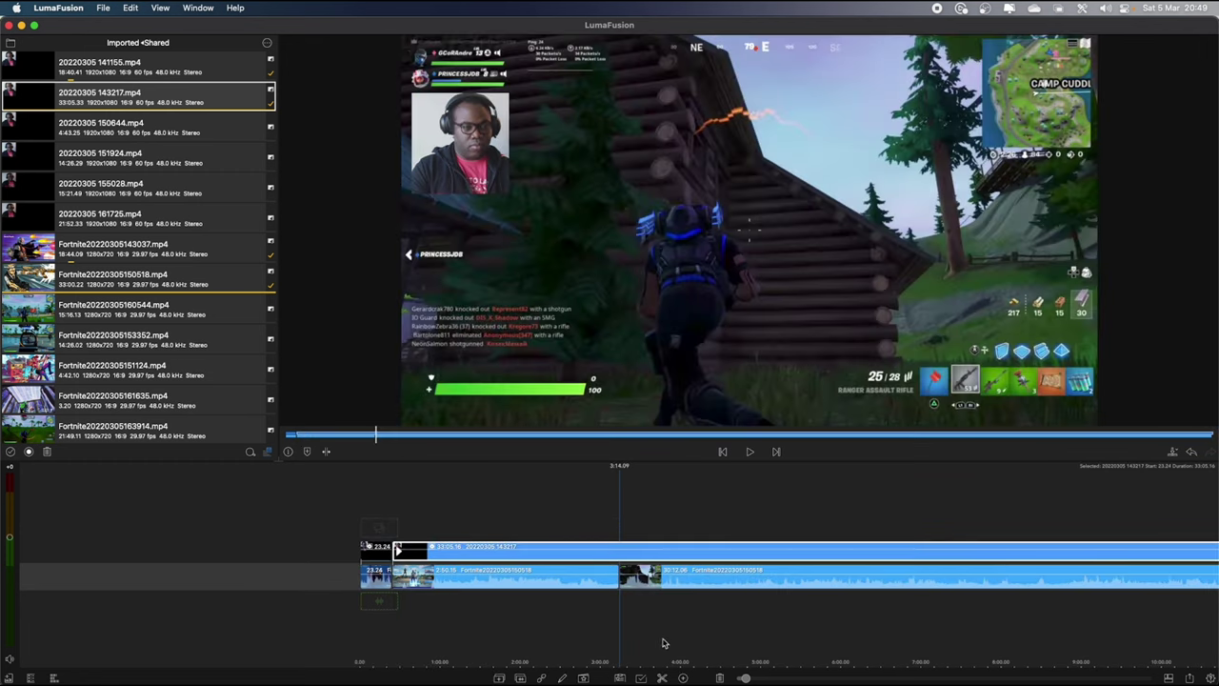
left_click(661, 678)
left_click(549, 581)
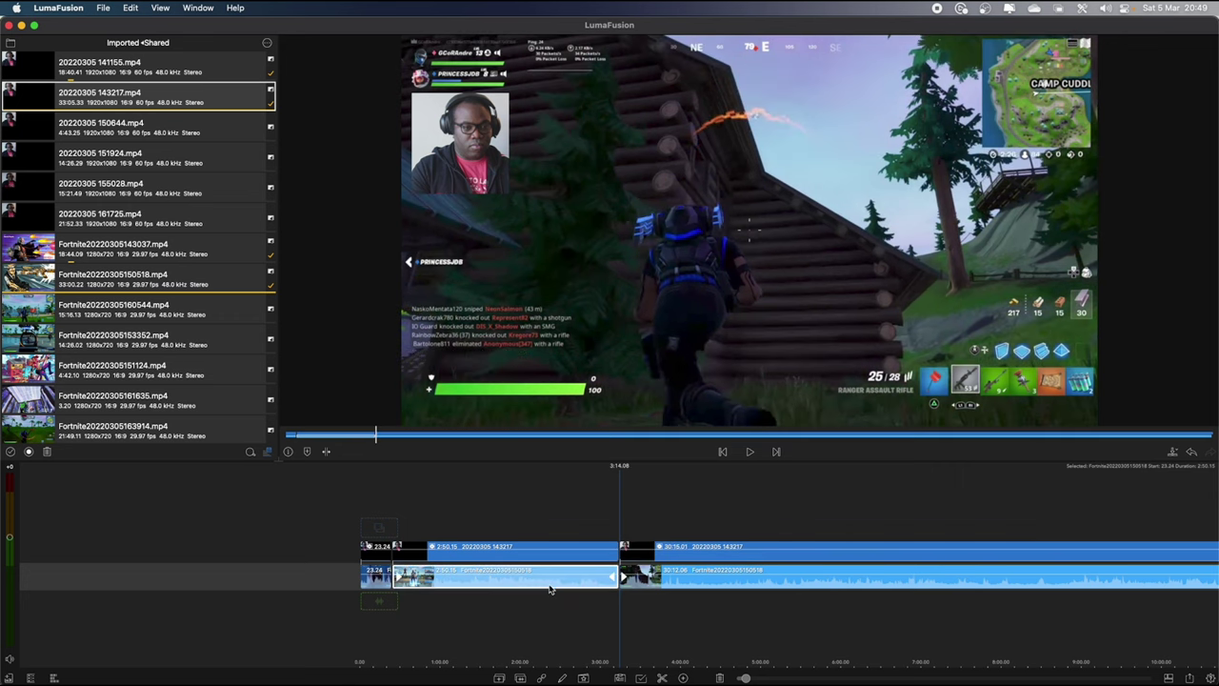
key("Delete")
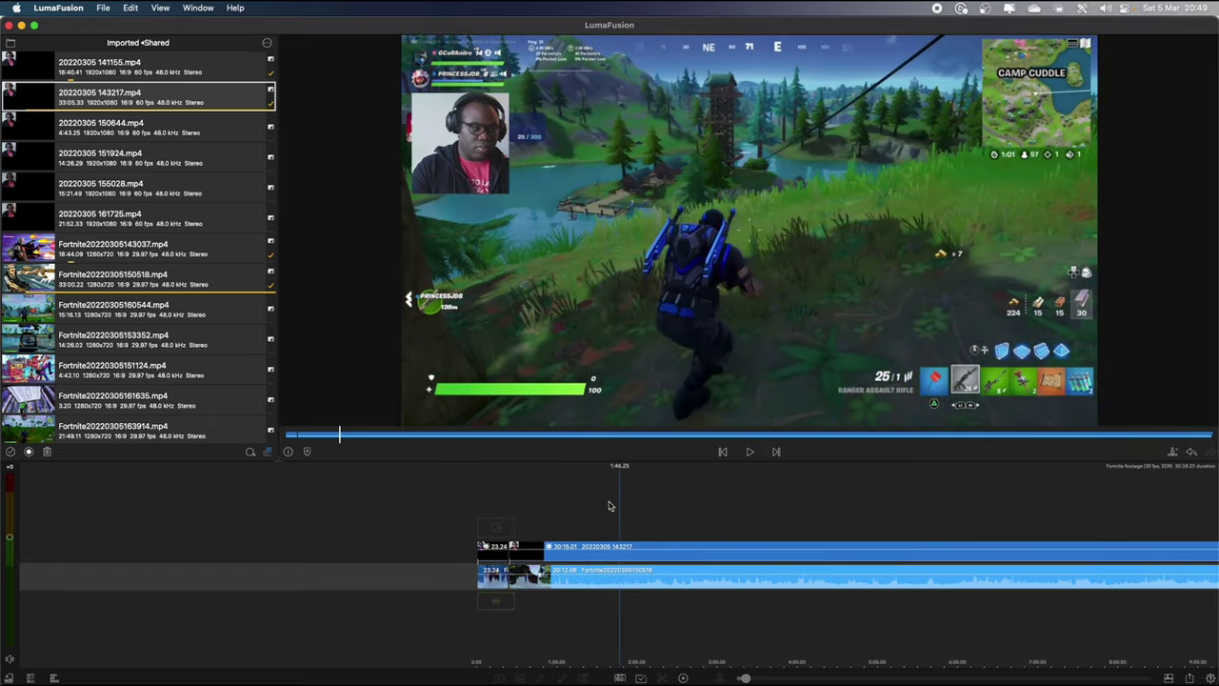
- Keep a 39.04 long Camp Cuddle segment and delete the gameplay and webcam footage between it and the next elimination
mouse_move(675, 511)
left_mouse_down()
mouse_move(634, 507)
mouse_move(668, 507)
left_mouse_up()
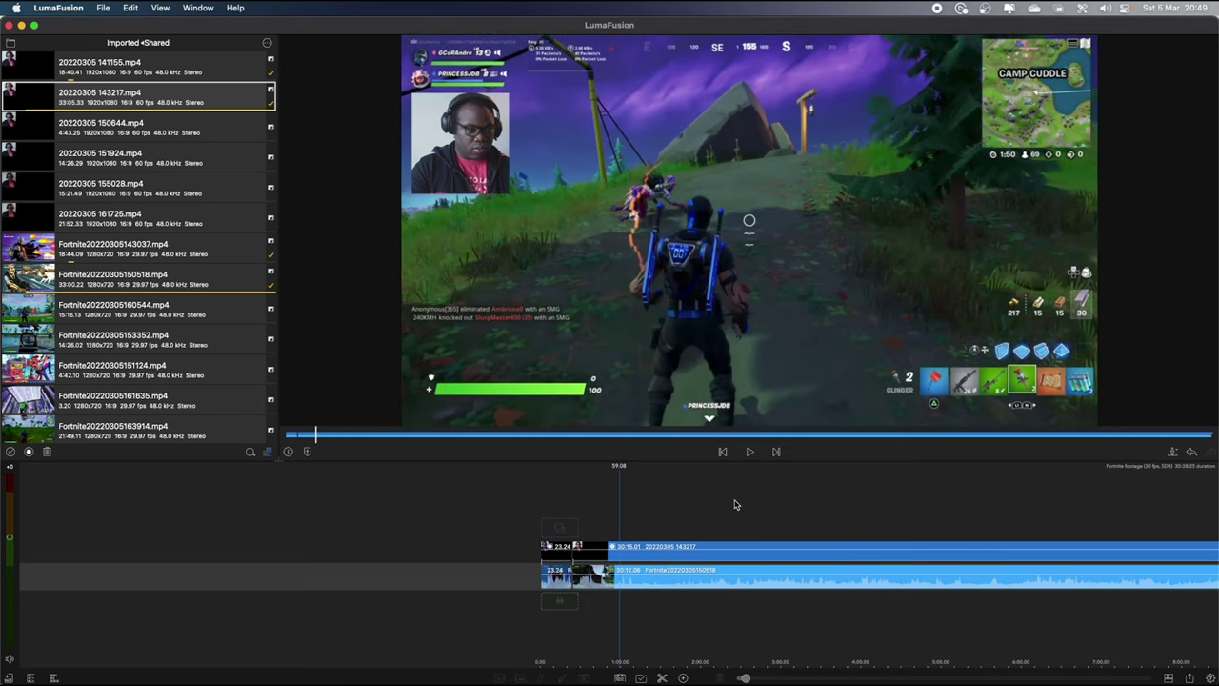
left_click_drag(572, 520, 502, 492)
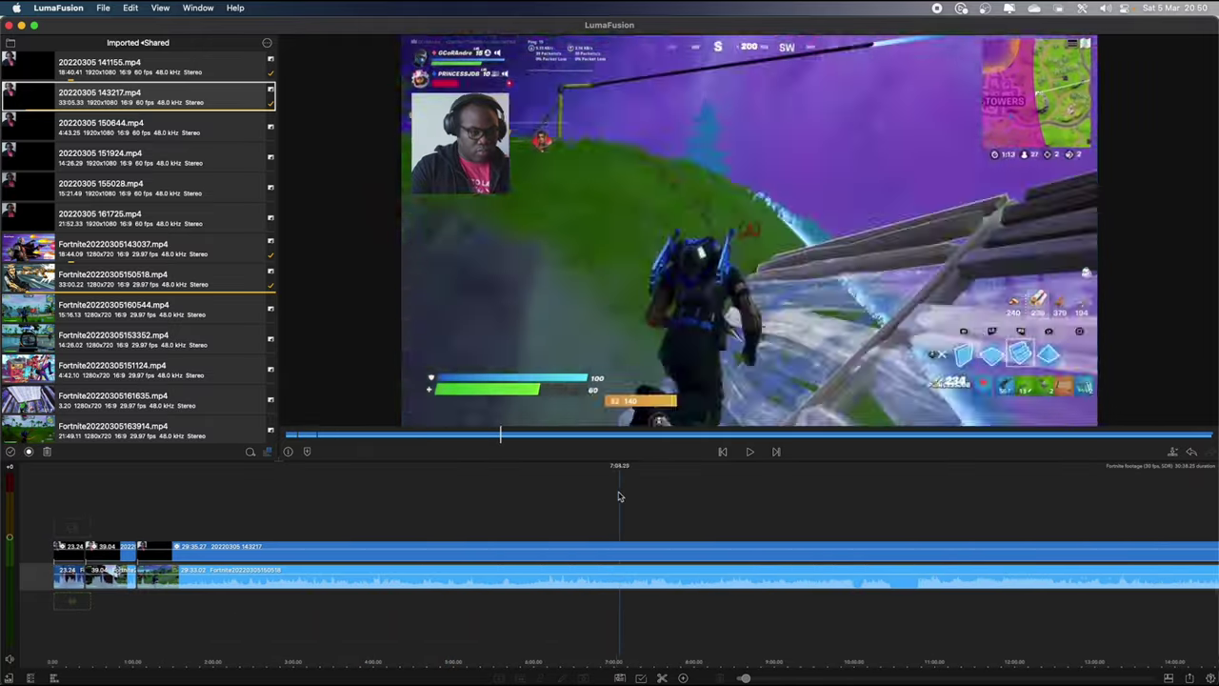
left_click_drag(620, 496, 762, 487)
key("super+b")
left_click(481, 581)
key("BackSpace")
key("super+=")
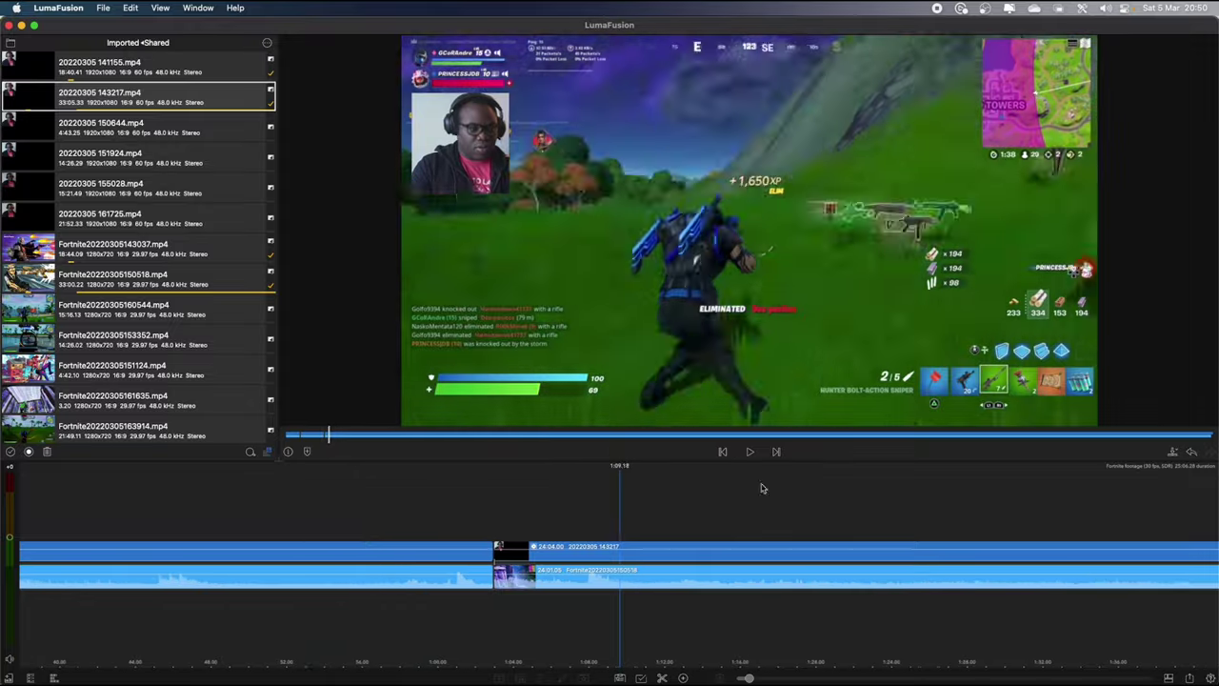
- Split both clips at 1:12.01 after the sniper elimination and delete the match footage up to the Condo Canyon scene
scroll(762, 489, "right", 10)
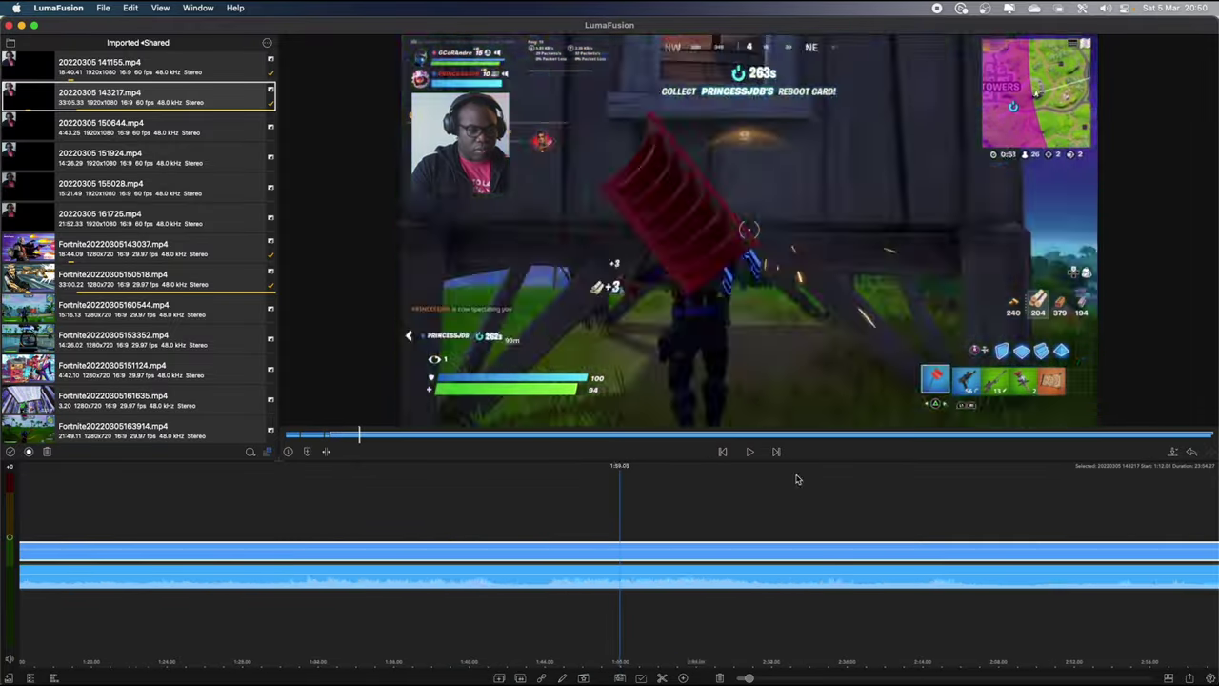
scroll(797, 480, "right", 15)
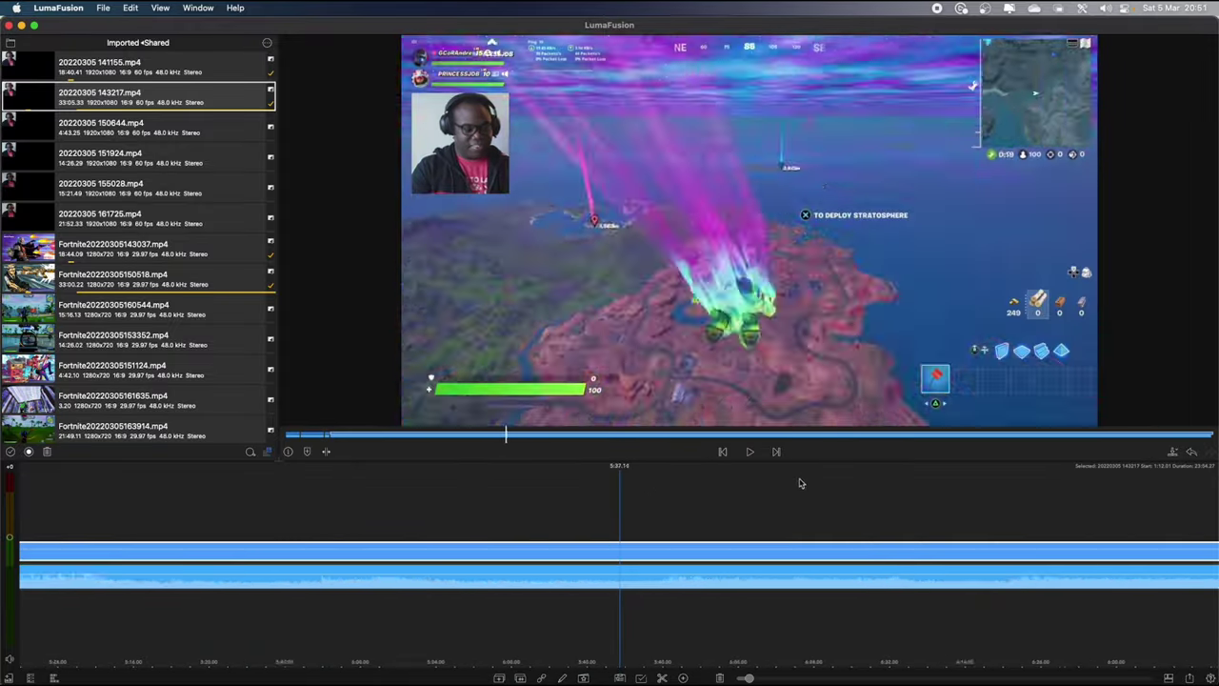
scroll(873, 488, "right", 12)
scroll(986, 474, "left", 20)
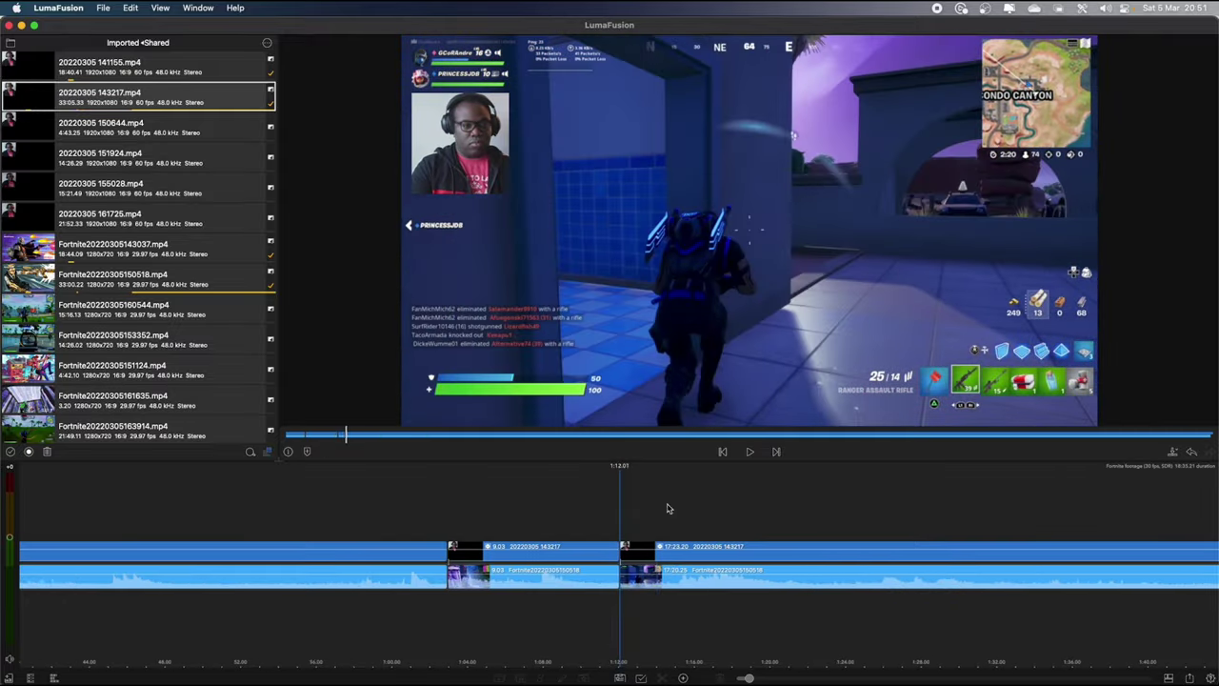
- Scrub through the match footage after the Condo Canyon scene to check for more moments worth keeping
scroll(600, 508, "right", 3)
scroll(504, 501, "right", 8)
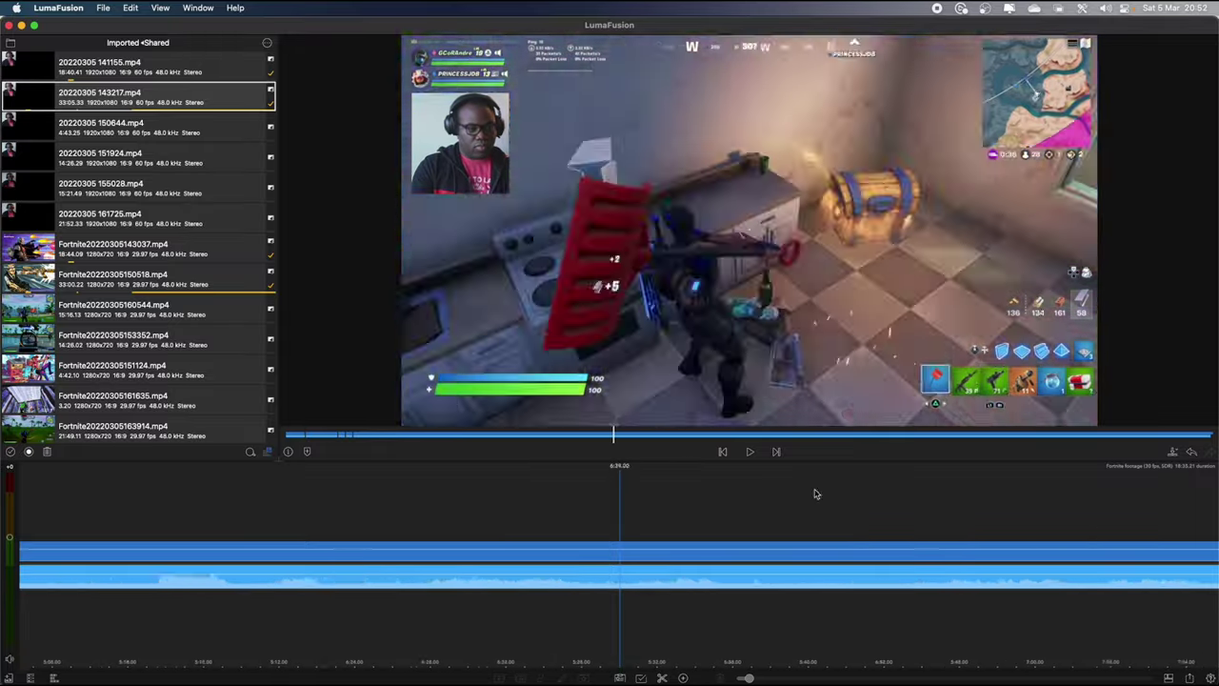
scroll(897, 487, "down", 5)
left_click_drag(897, 487, 555, 533)
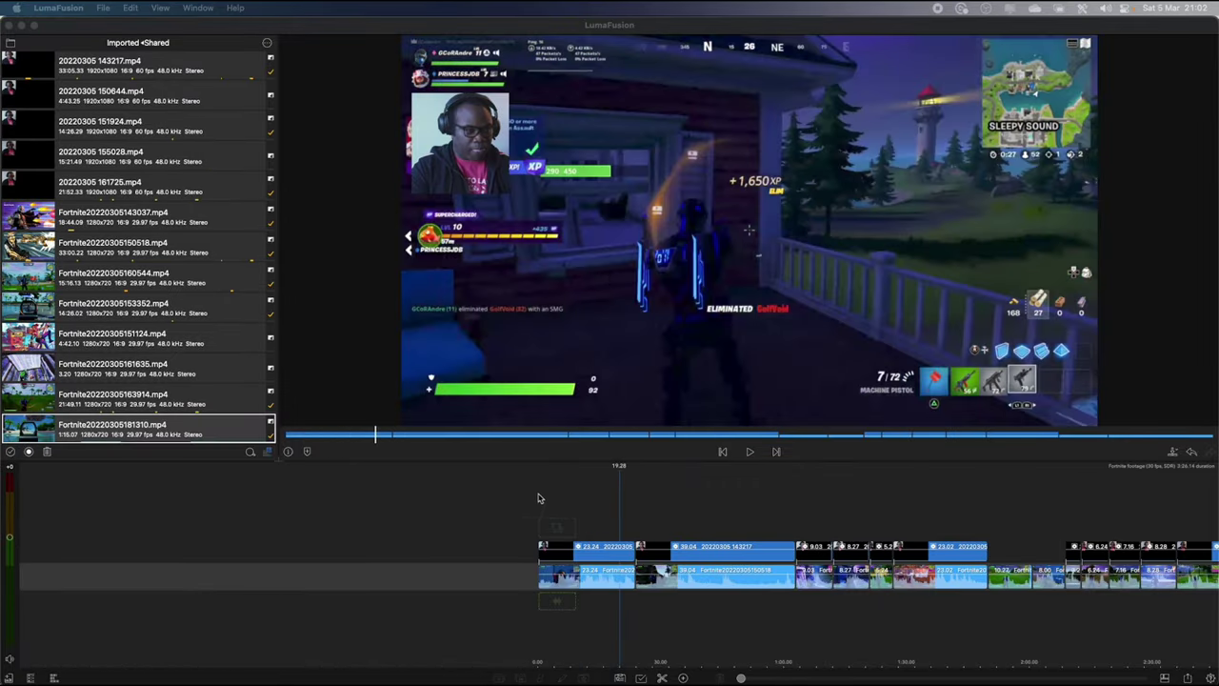
- Review the assembled timeline to its end, split the last gameplay clip at 3:16.19 and delete the remainder
scroll(678, 493, "right", 10)
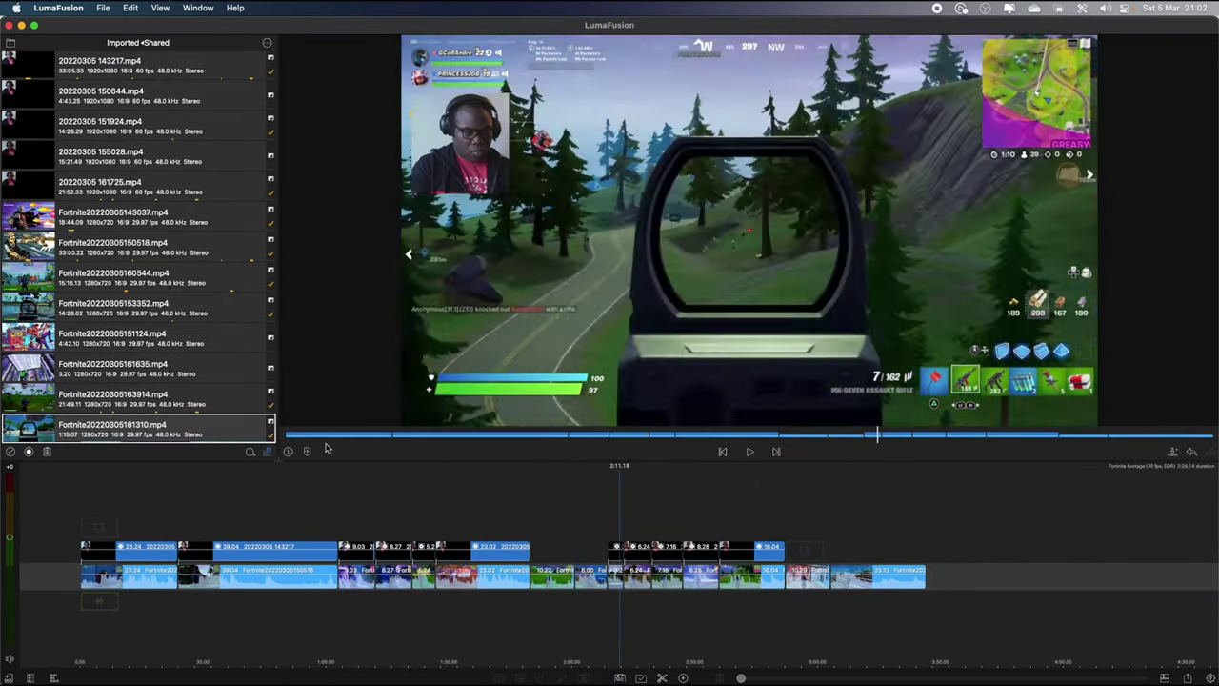
scroll(841, 472, "left", 10)
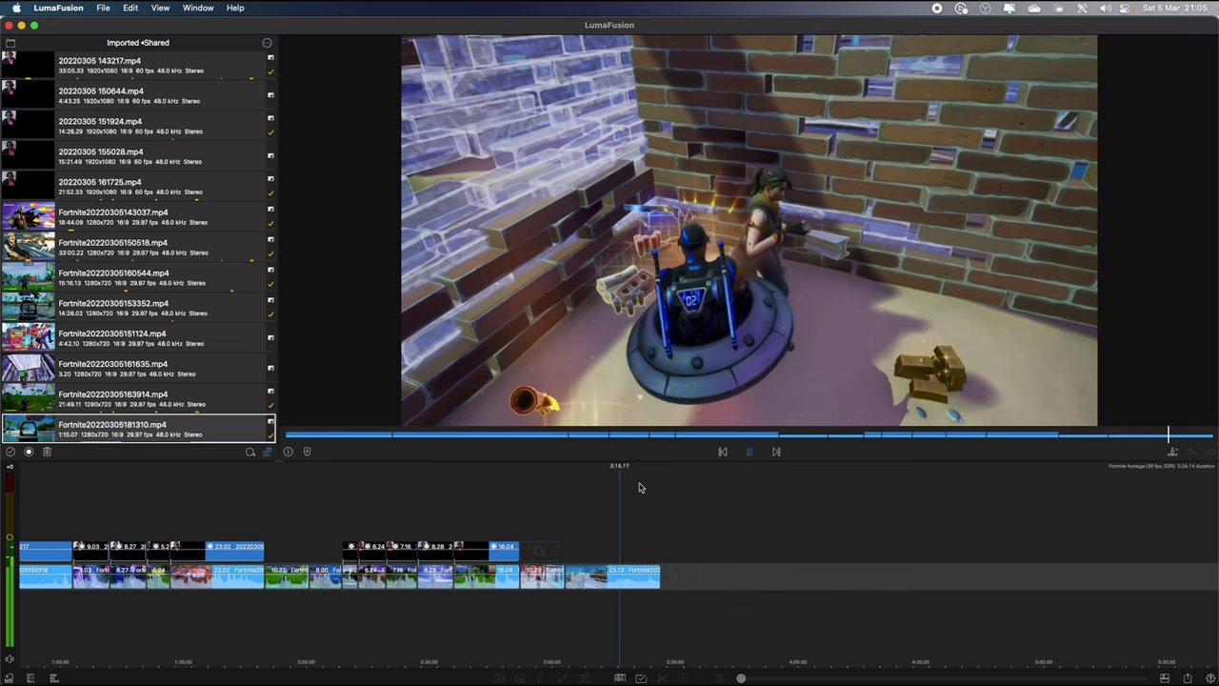
key("space")
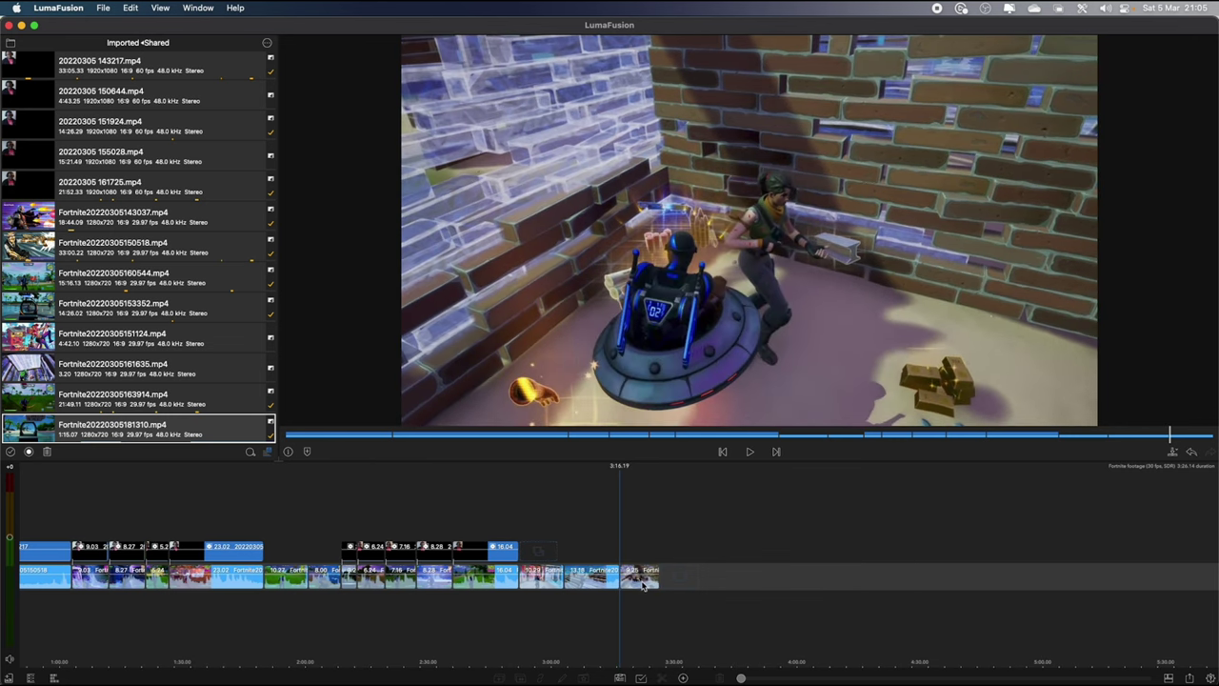
key("Delete")
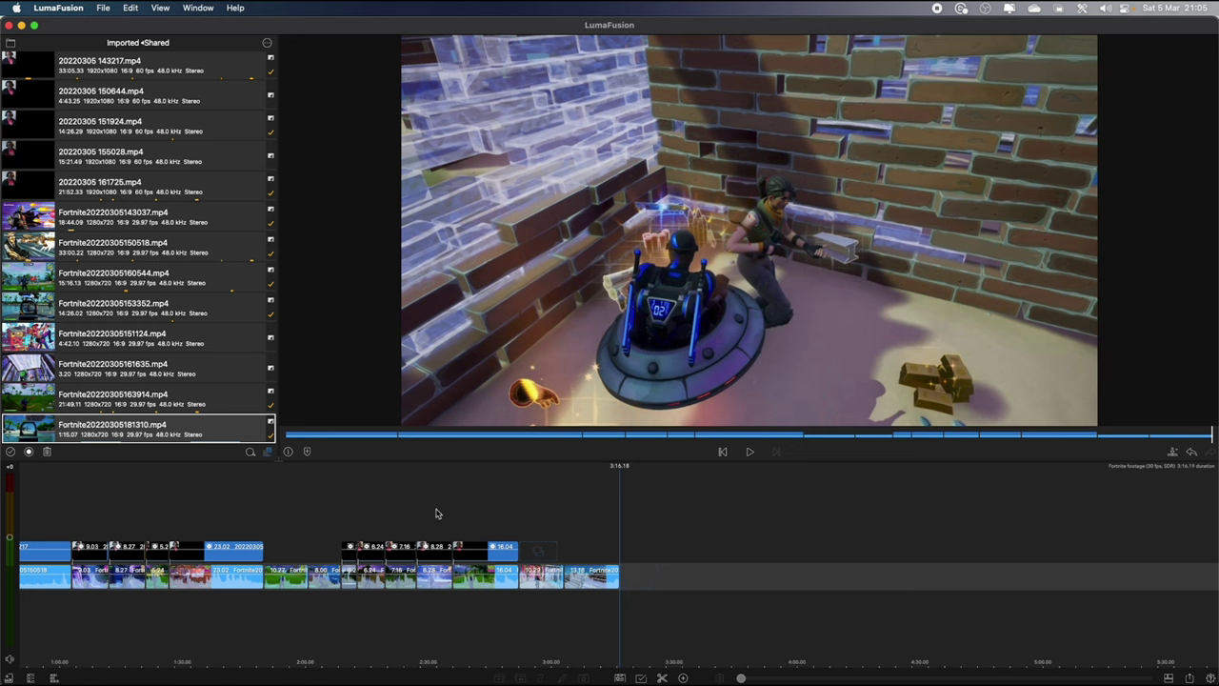
- Return to the start of the timeline, split the first gameplay and webcam clips at 2.07 and delete their opening pieces
key("Home")
key("f")
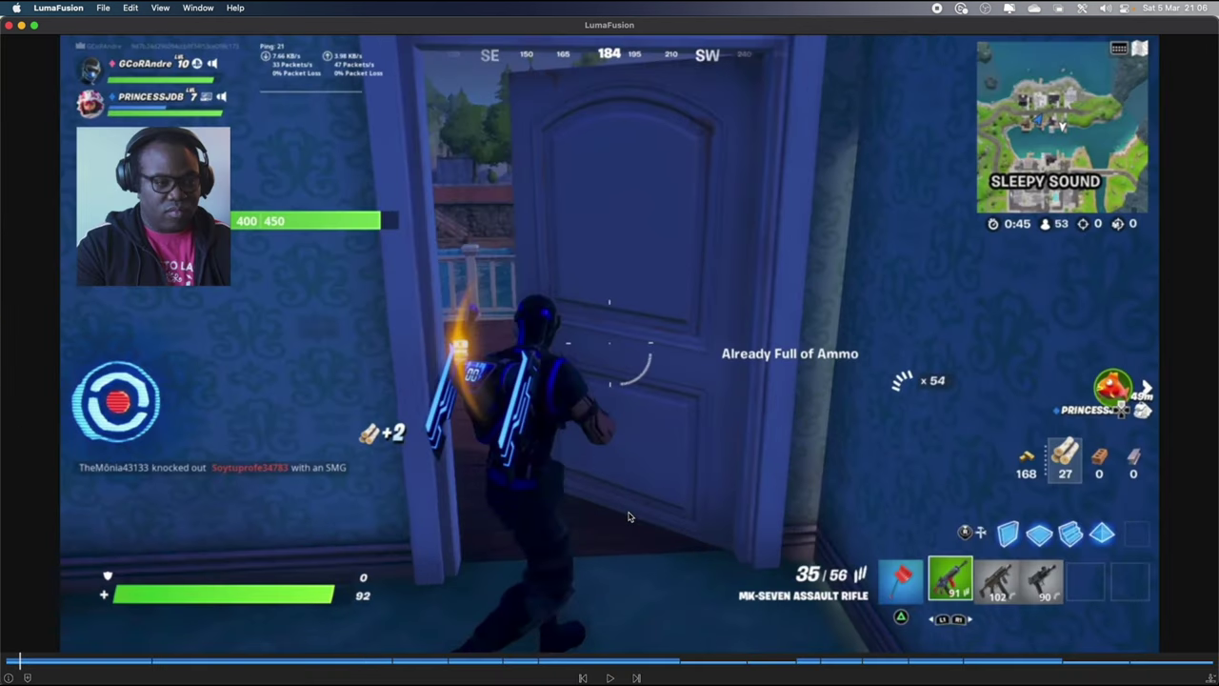
key("f")
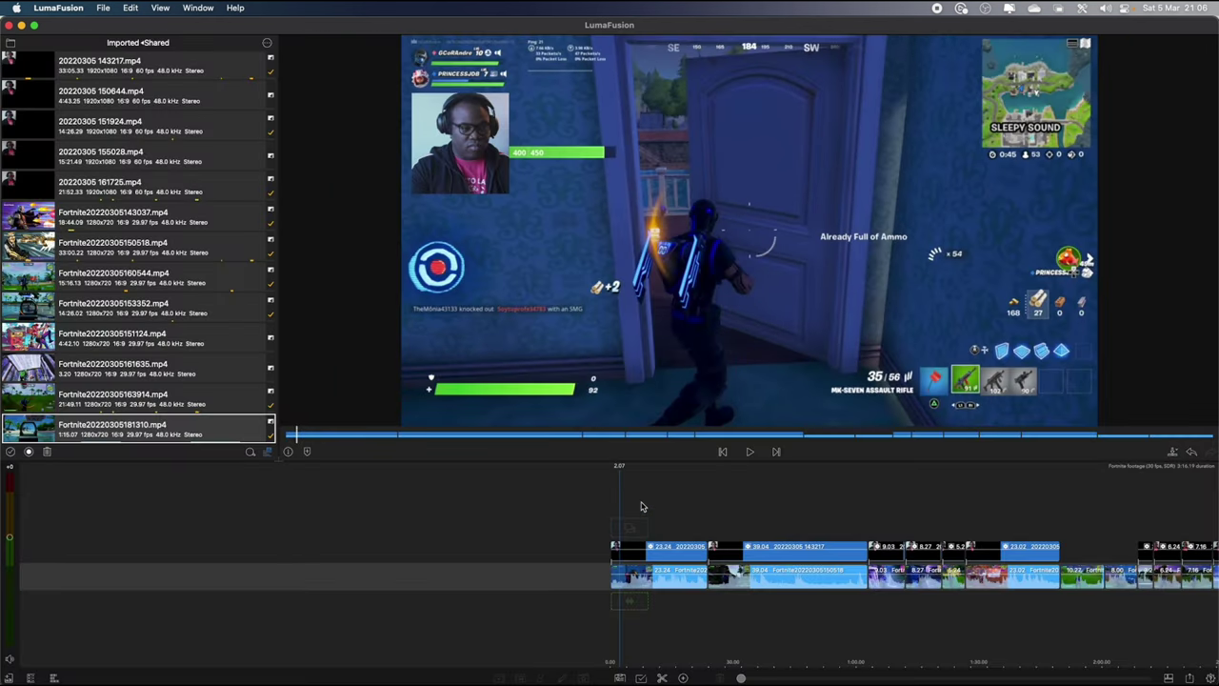
key("super+=")
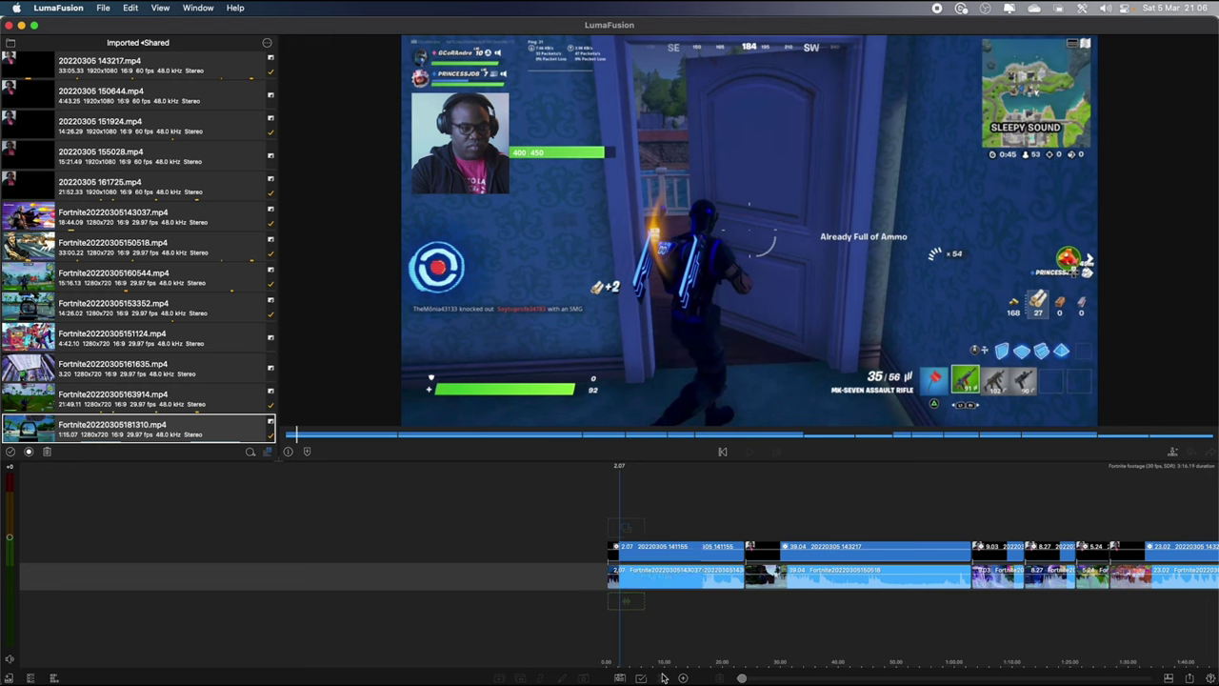
left_click(662, 677)
left_click(615, 578)
key("BackSpace")
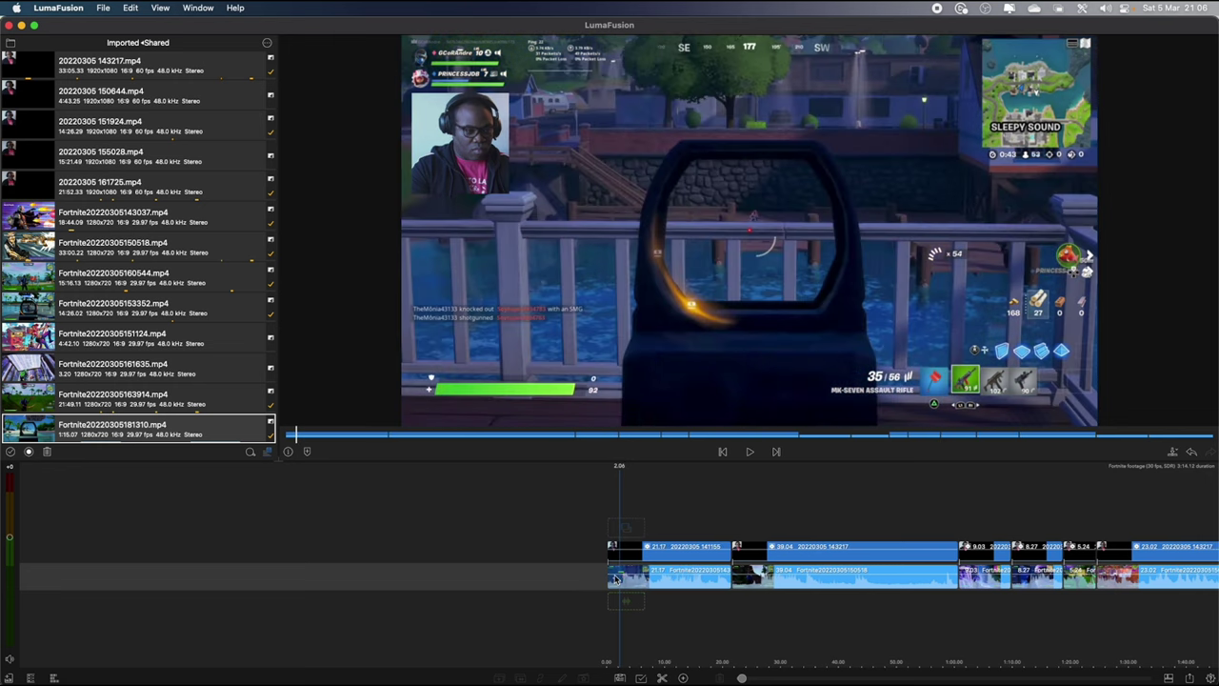
- Cut the end of the first shootout off at 17.07 and remove the first 2.06 of the following Camp Cuddle segment
key("space")
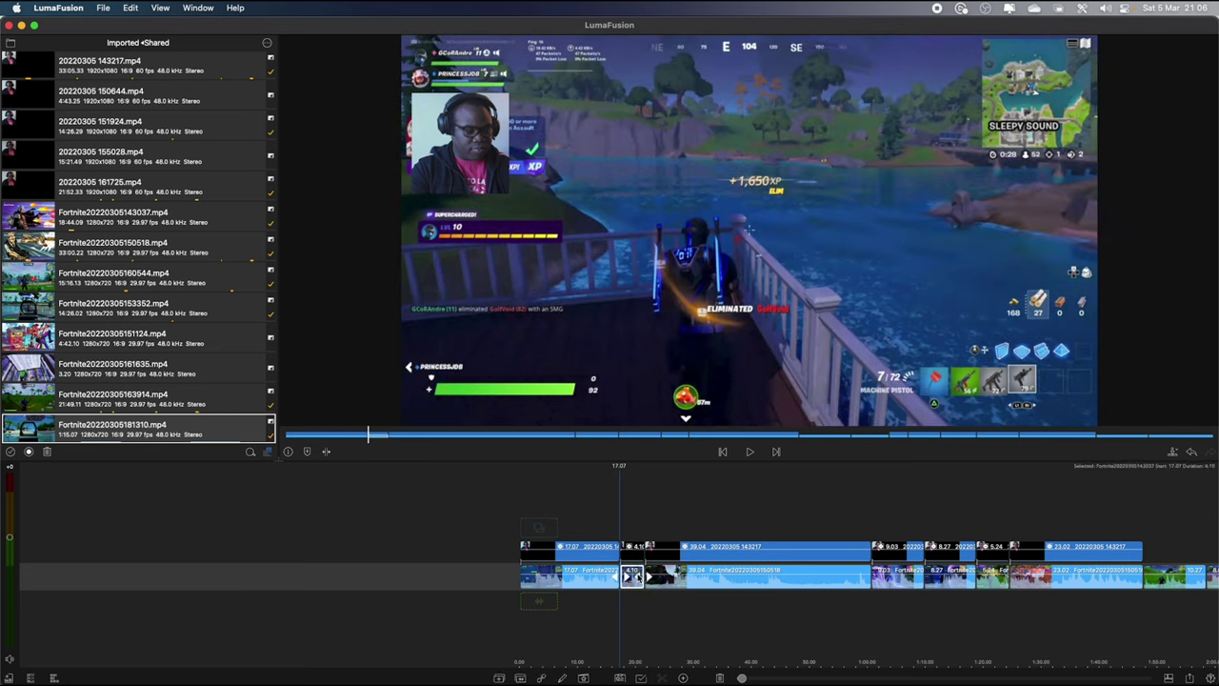
key("Delete")
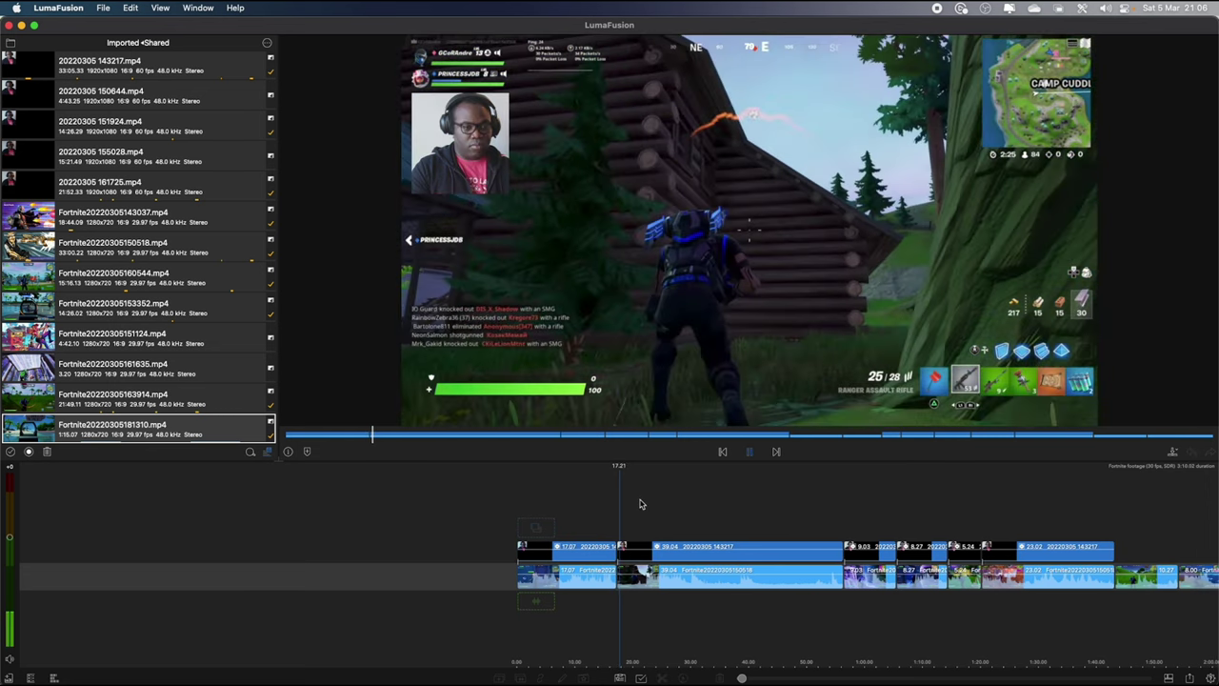
key("space")
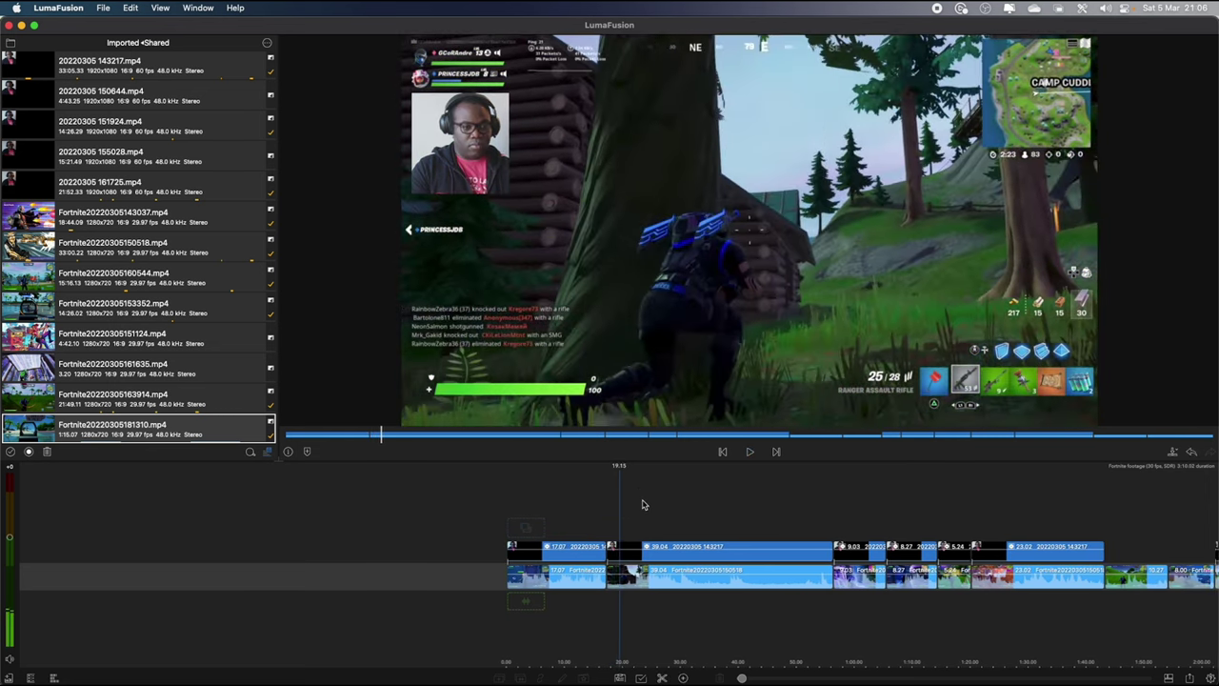
left_click(615, 579)
key("Delete")
- Review the Camp Cuddle segment and split its gameplay and webcam clips after the knockdown at 30.27 and again at 46.19
key("space")
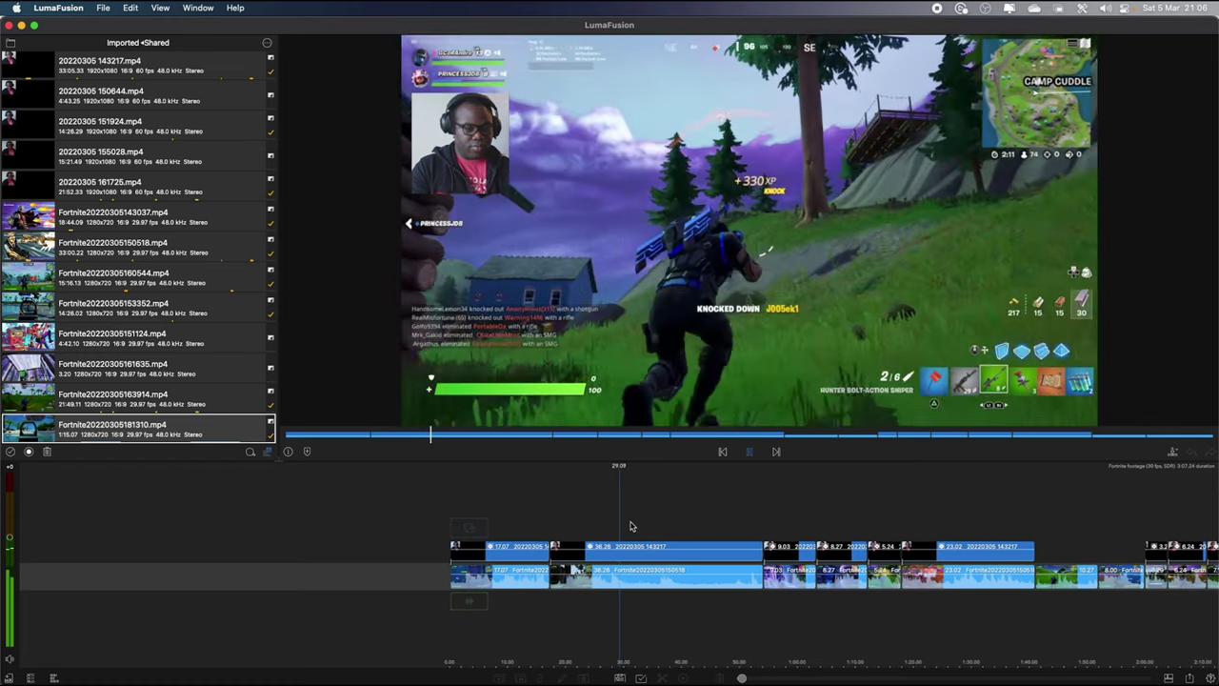
key("space")
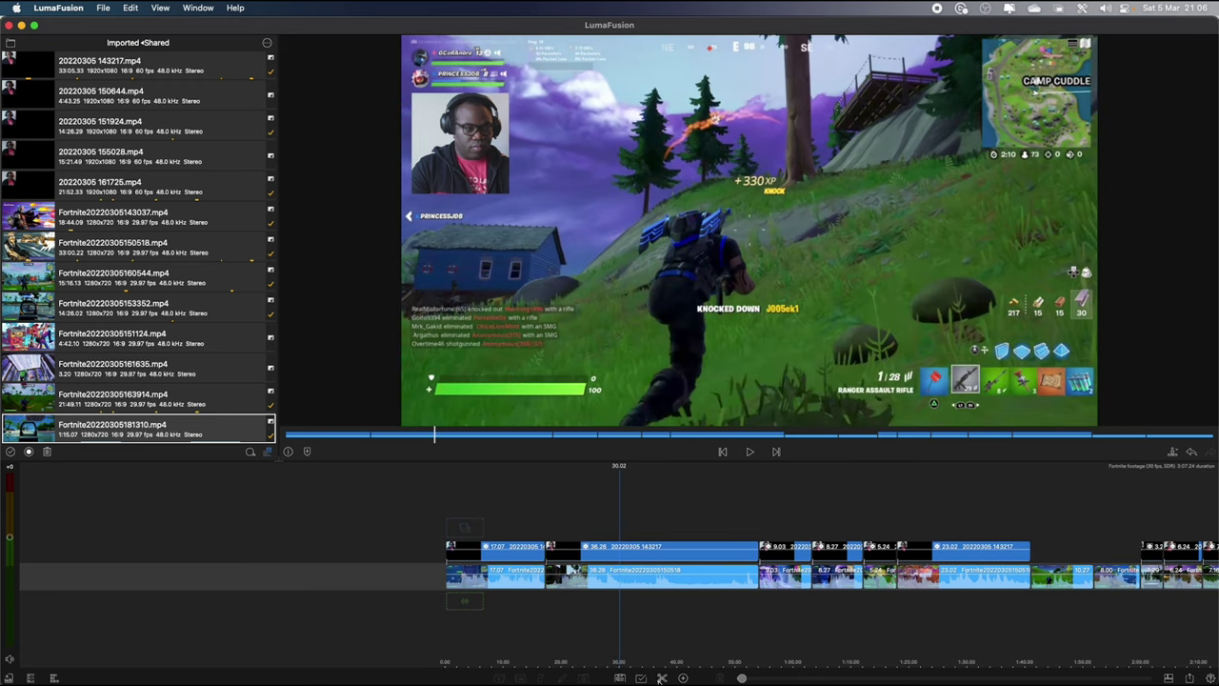
key("space")
key("space")
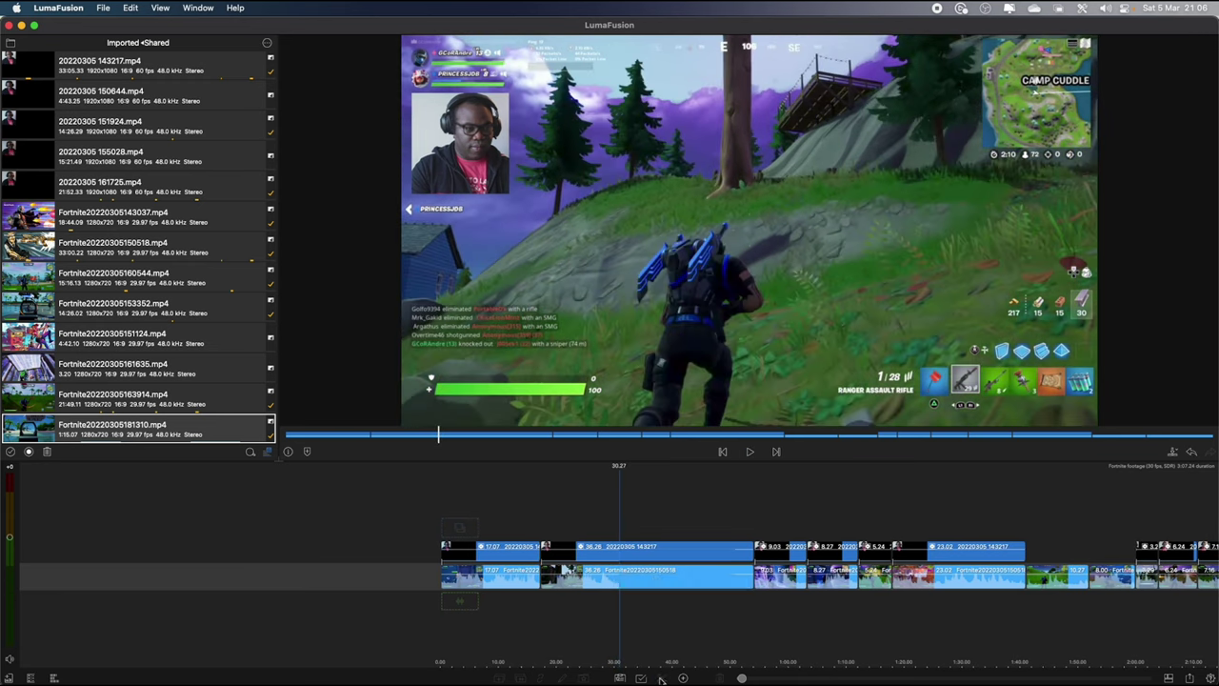
left_click(662, 678)
left_click_drag(642, 509, 550, 510)
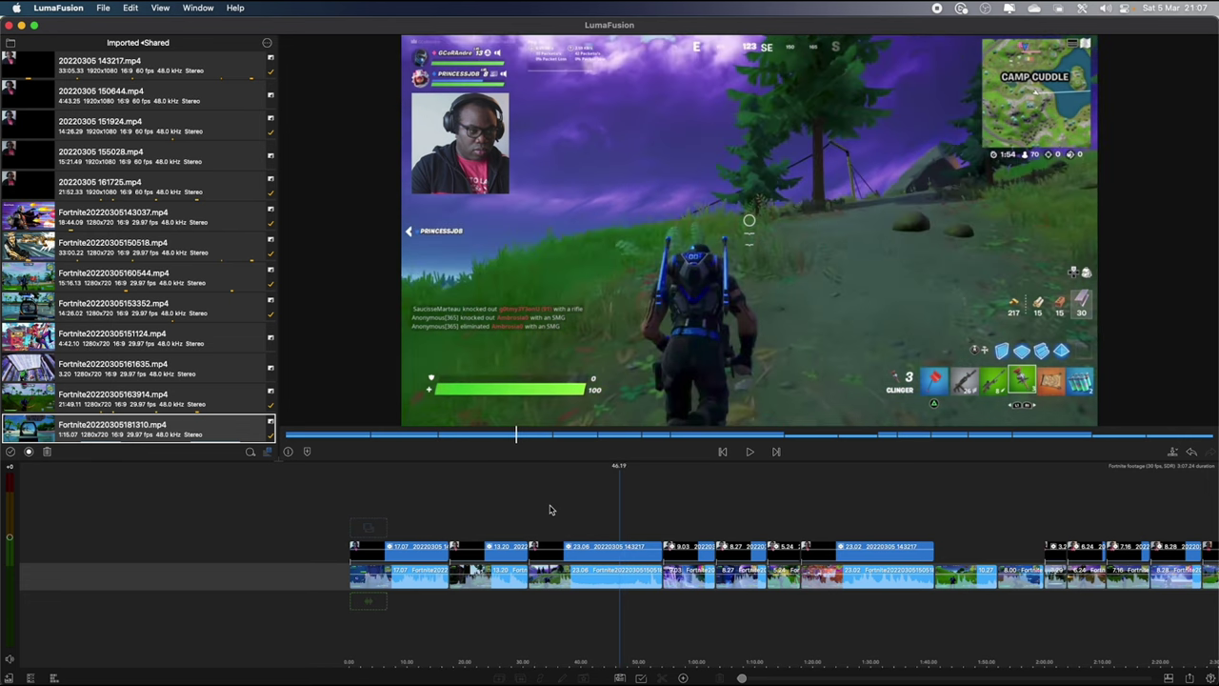
left_click(659, 677)
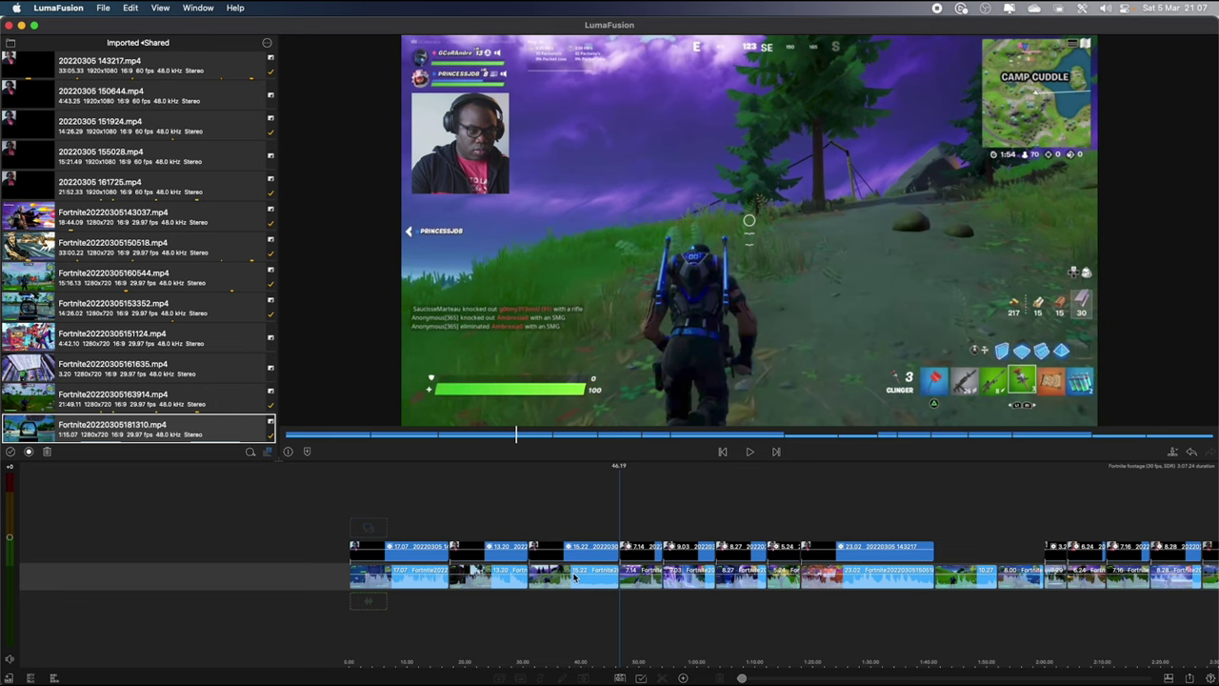
- Speed up the 15.22 webcam clip between the two Camp Cuddle splits to 6.00x
left_click_drag(563, 539, 574, 558)
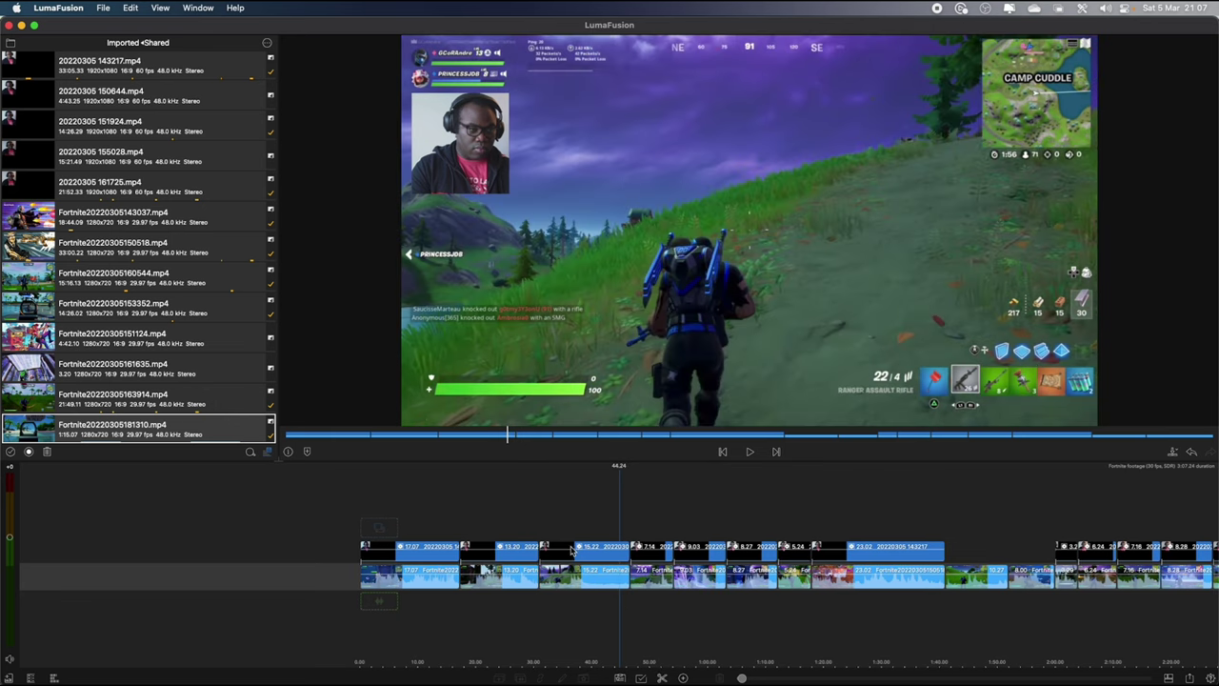
left_click(572, 566)
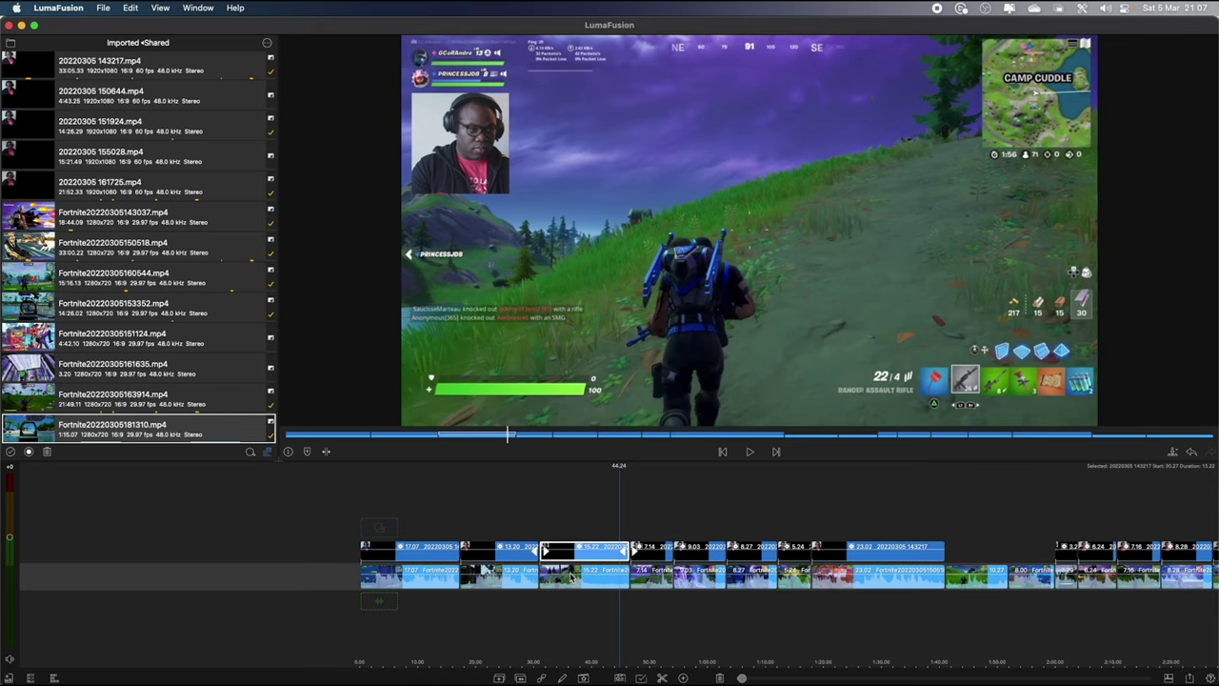
left_click(572, 576)
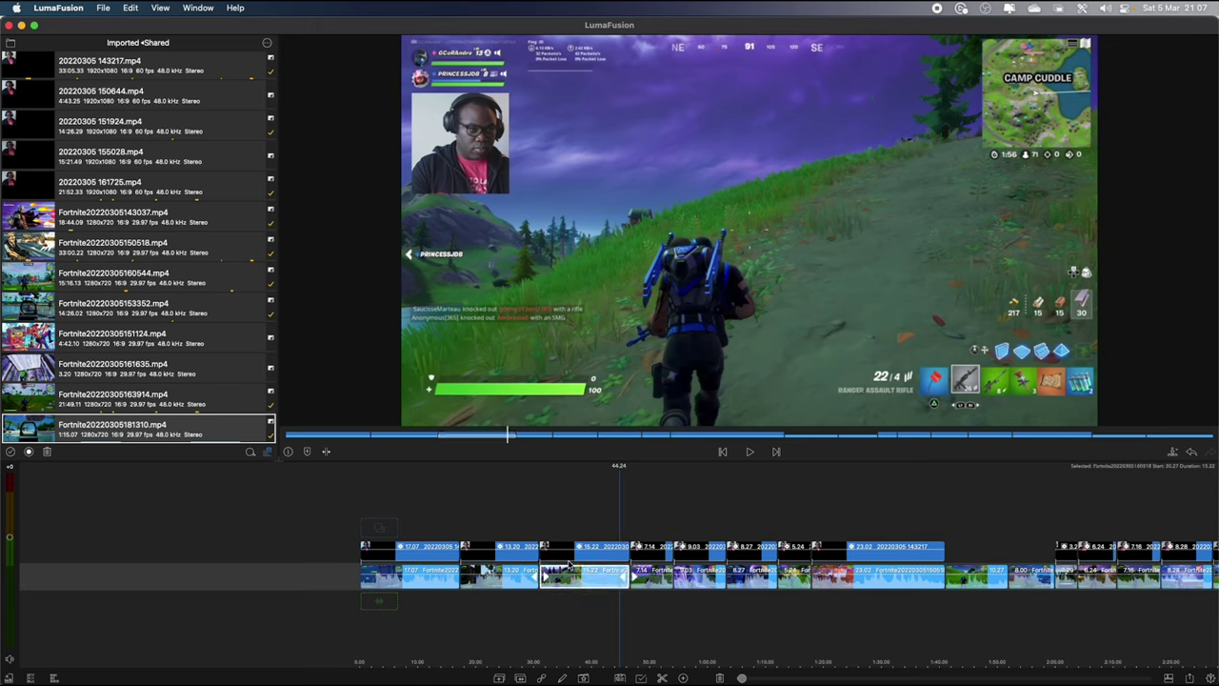
left_click(566, 557)
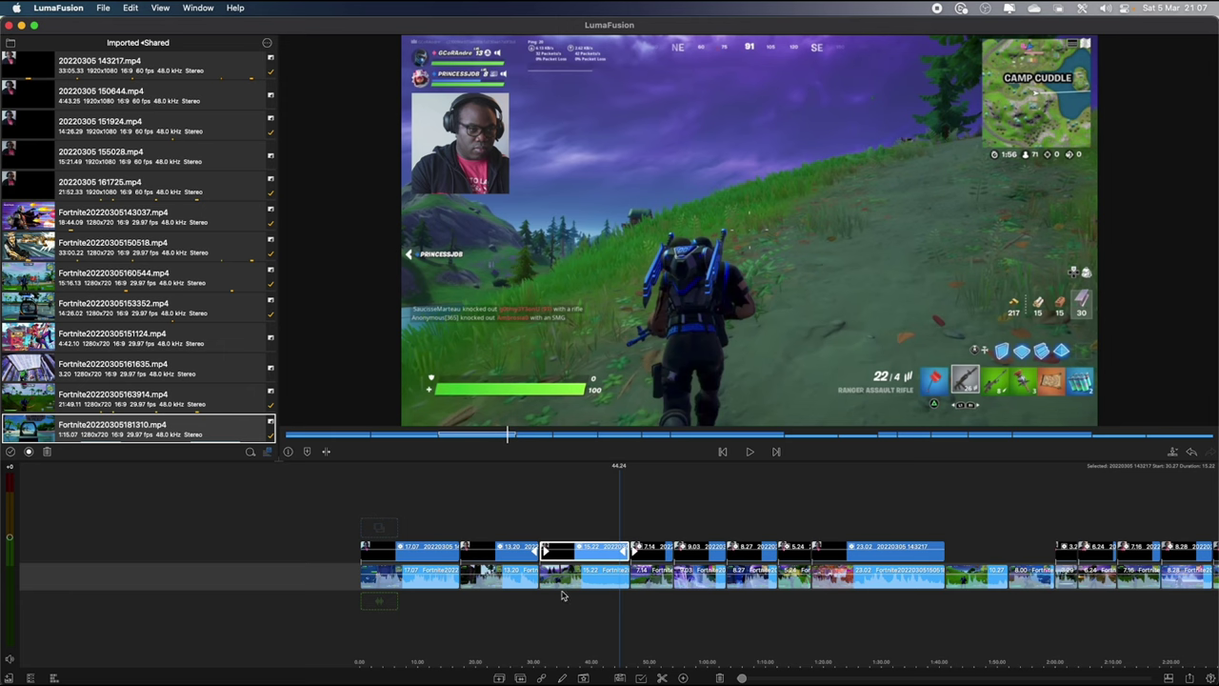
double_click(562, 550)
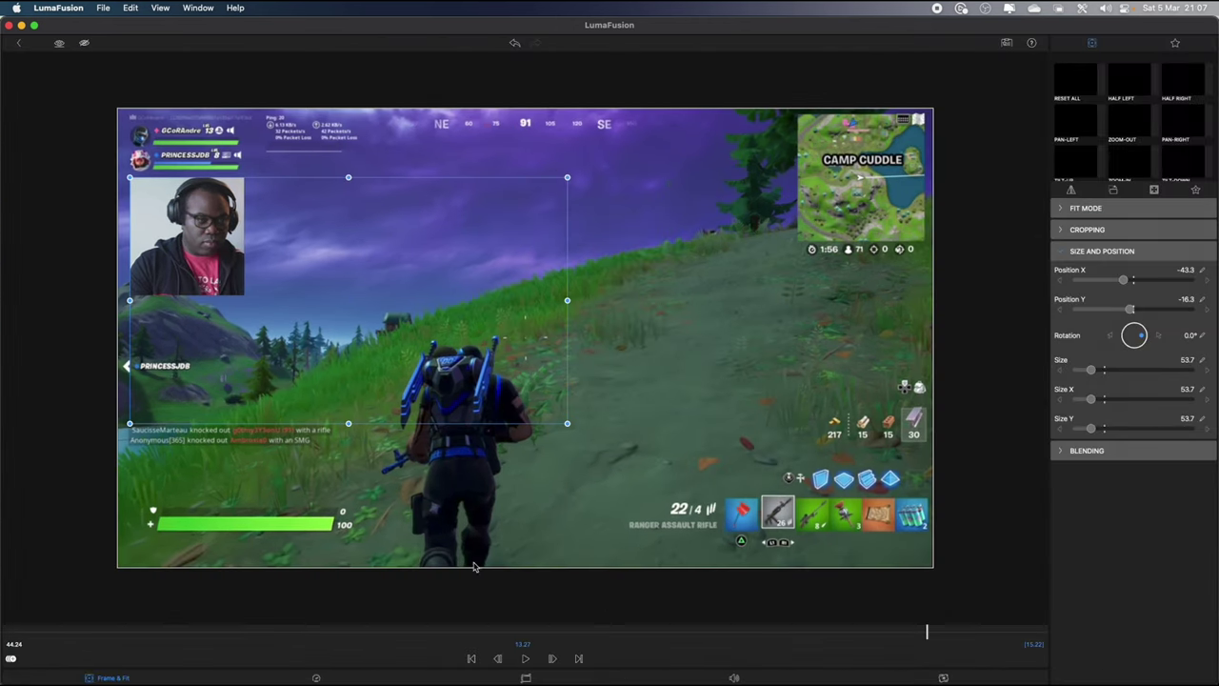
left_click(317, 677)
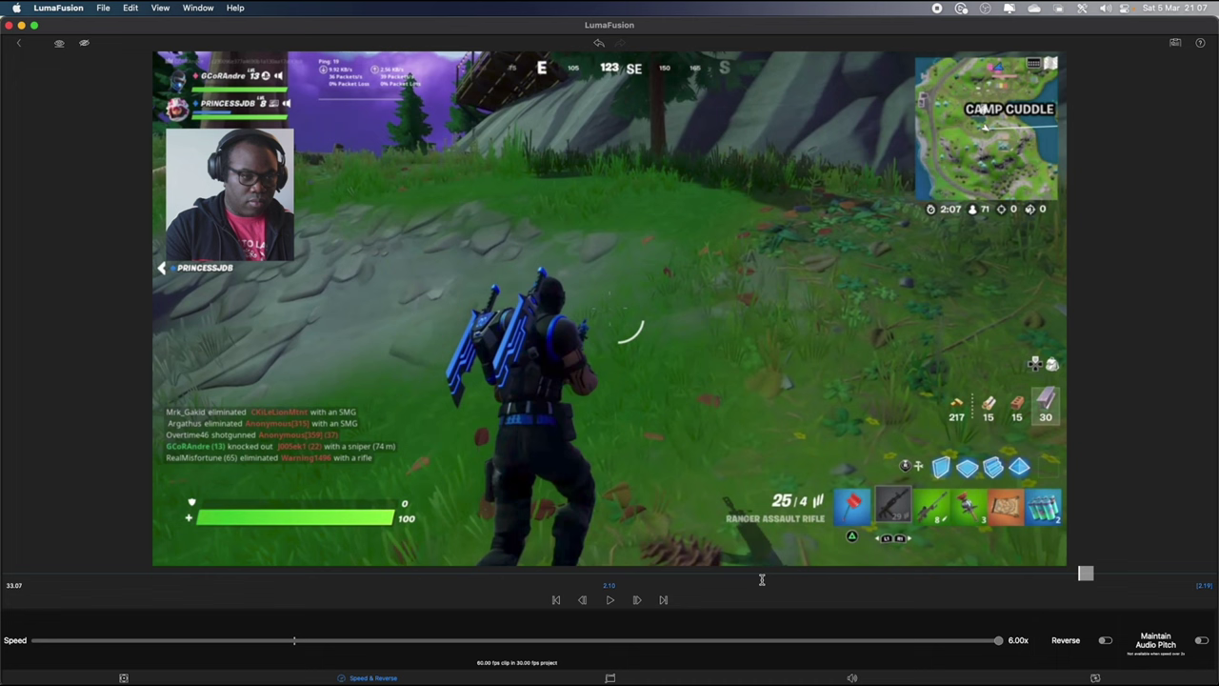
left_click(15, 45)
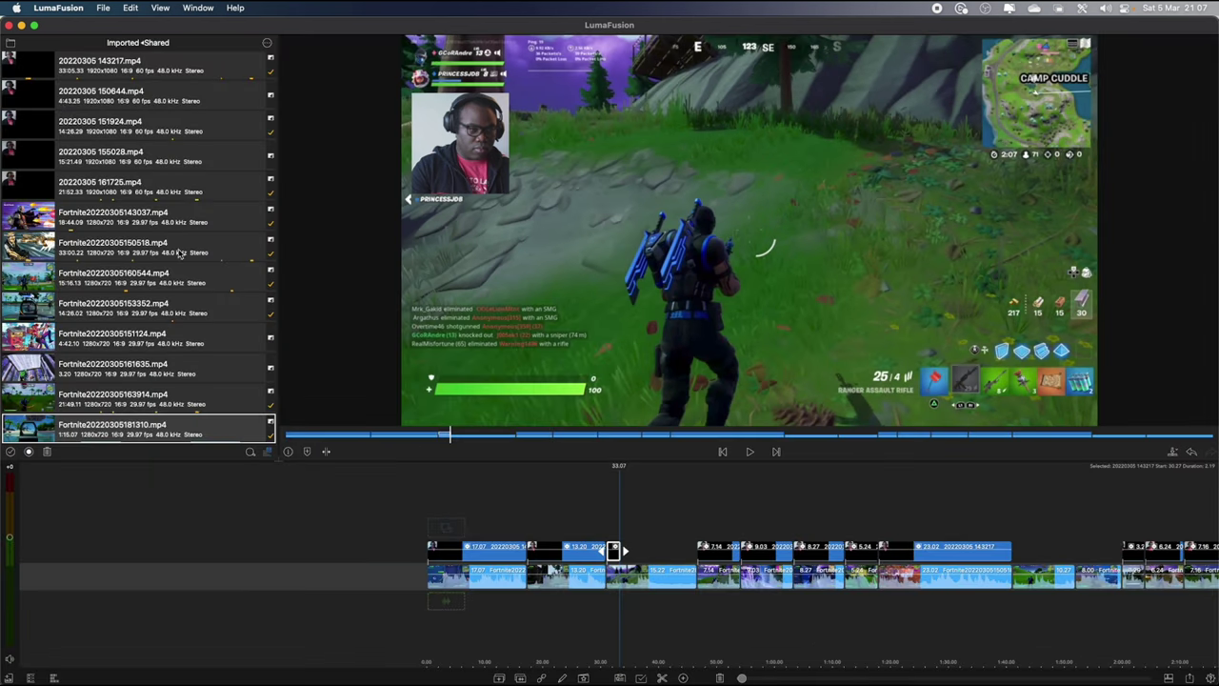
- Speed up the matching 15.22 Camp Cuddle gameplay clip to 6.00x as well
left_click(654, 579)
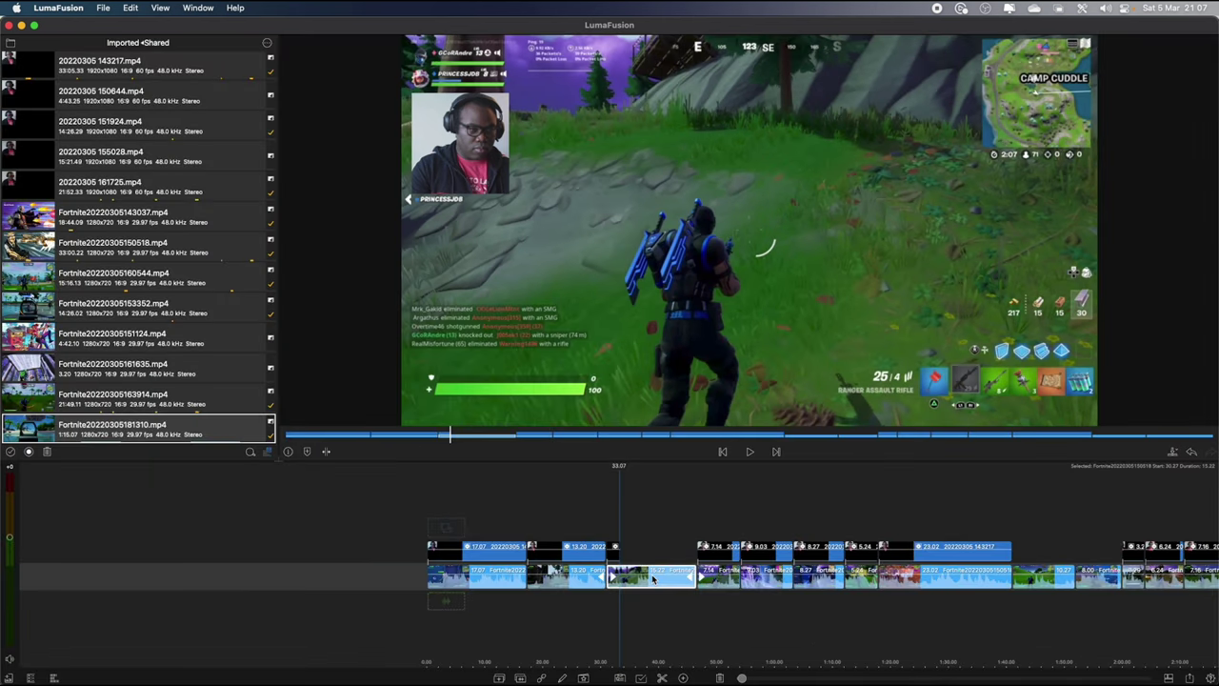
double_click(654, 579)
left_click_drag(617, 643, 998, 643)
left_click(25, 44)
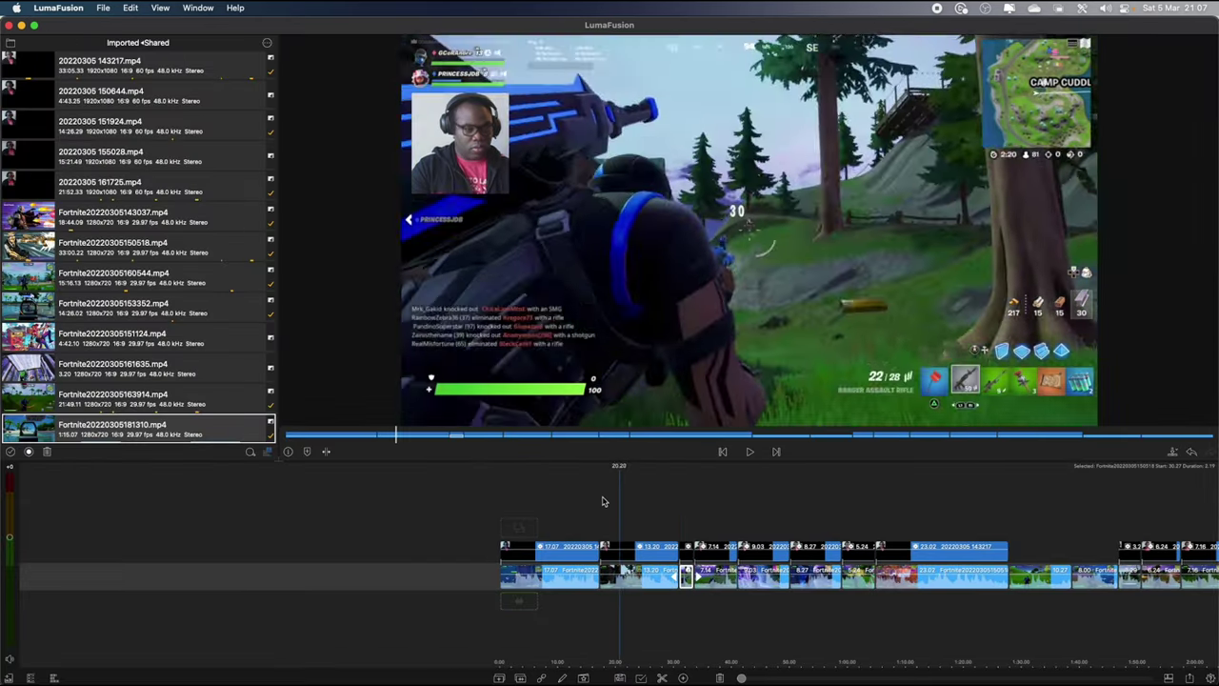
- Play the timeline from 15.28 onward to check the sped-up Camp Cuddle stretch and the segments that follow
left_click_drag(602, 502, 632, 504)
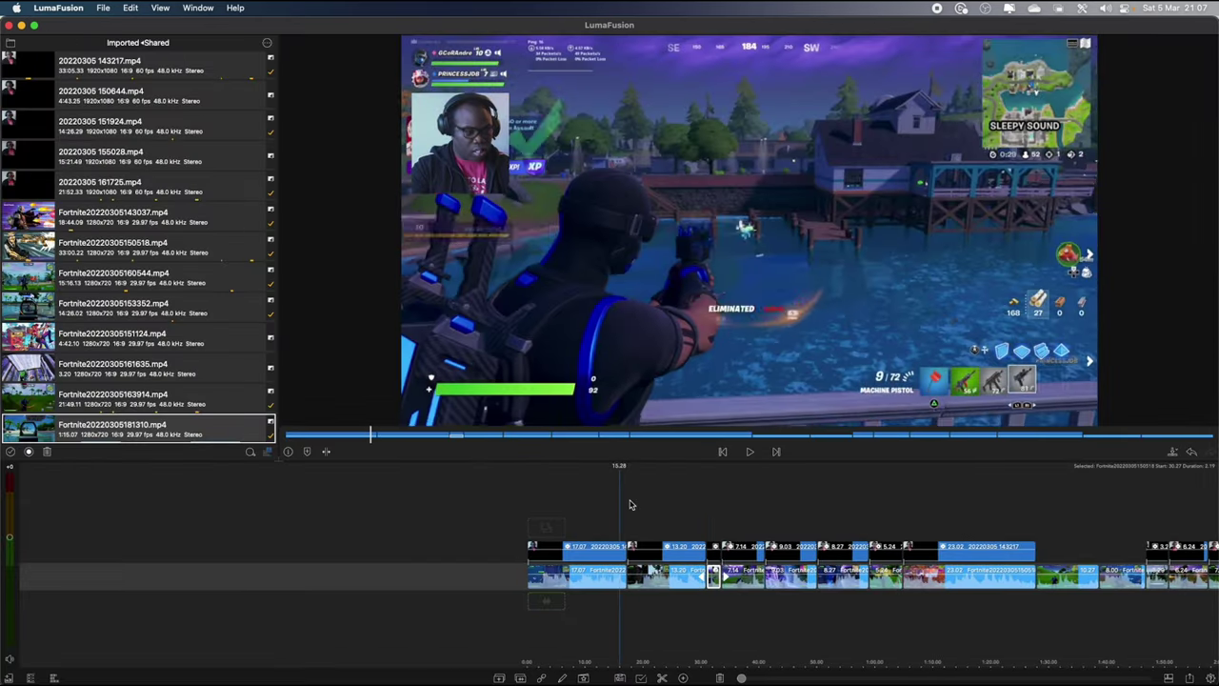
key("space")
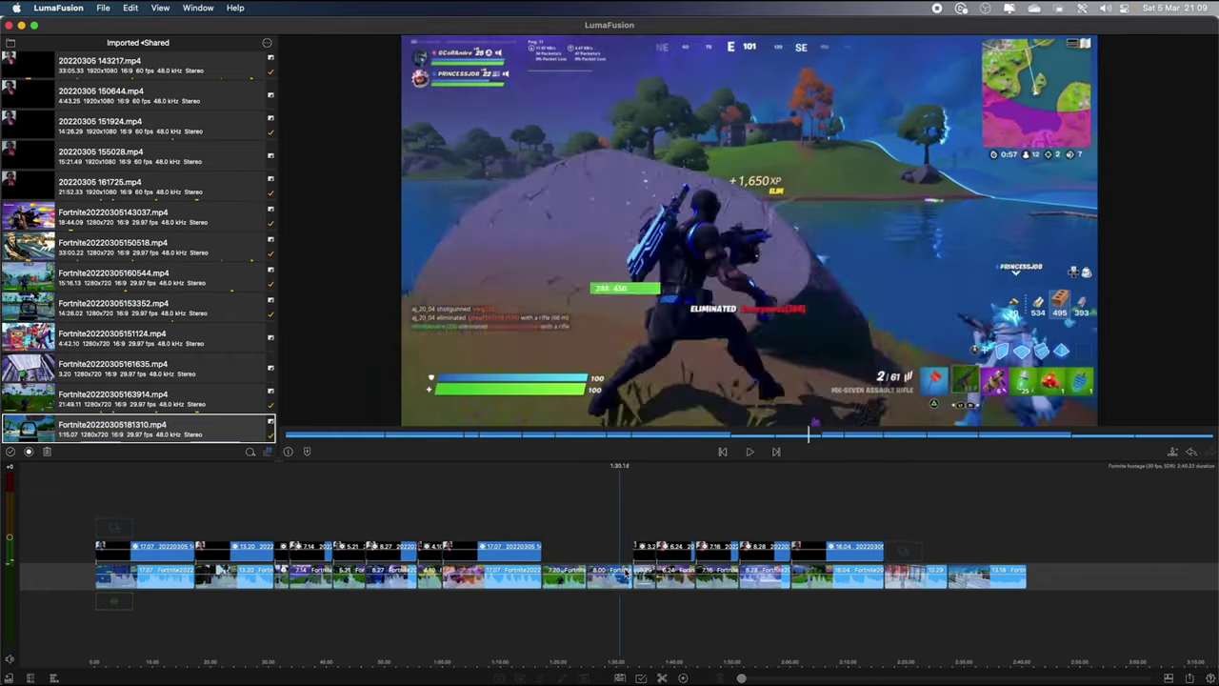
key("space")
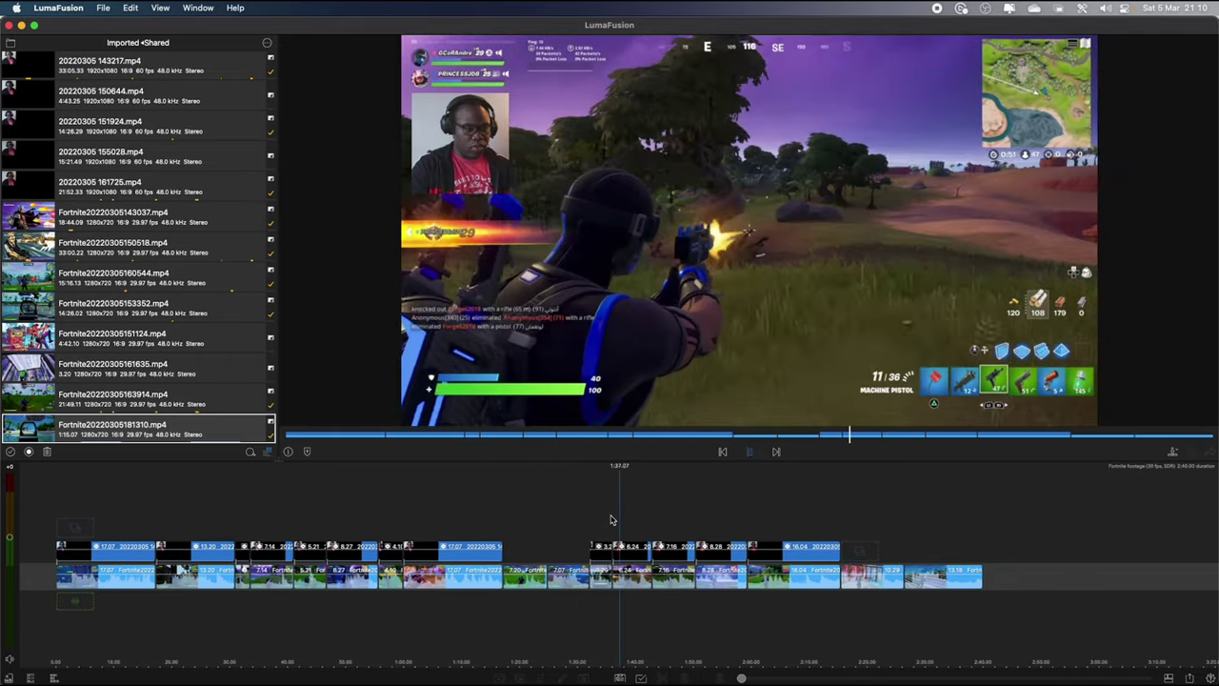
key("space")
- Delete the 6.24 webcam clip over the gunfight near 1:37 and the leftover 3.20 gameplay piece after 2:31.20
left_click(610, 547)
key("BackSpace")
key("space")
key("space")
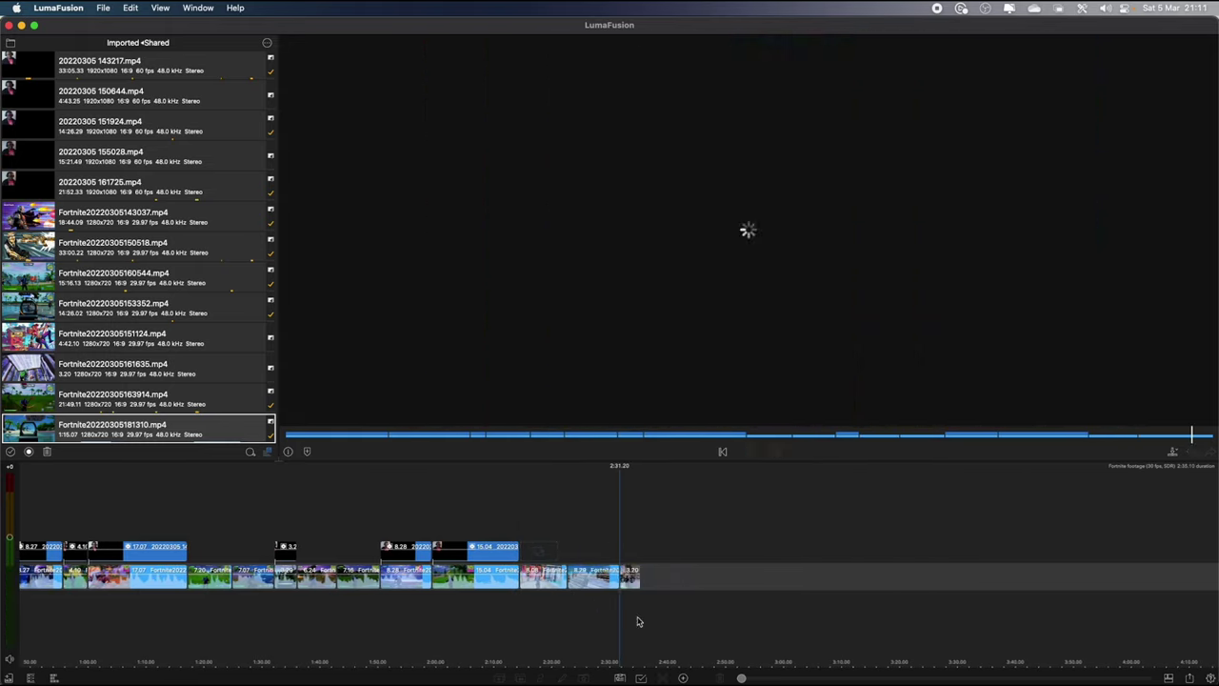
left_click(630, 576)
key("BackSpace")
- Play the assembled edit from its start to check the pacing of the remaining segments
left_click(722, 451)
key("space")
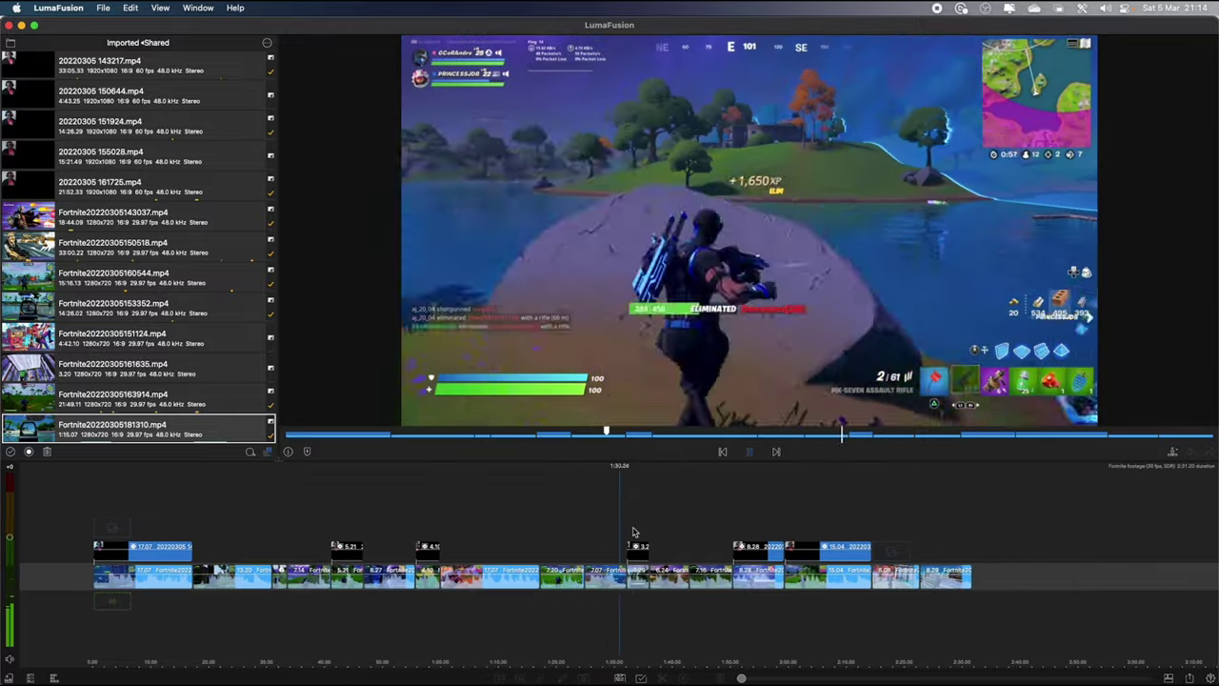
key("space")
scroll(629, 530, "left", 1)
scroll(628, 531, "right", 1)
key("space")
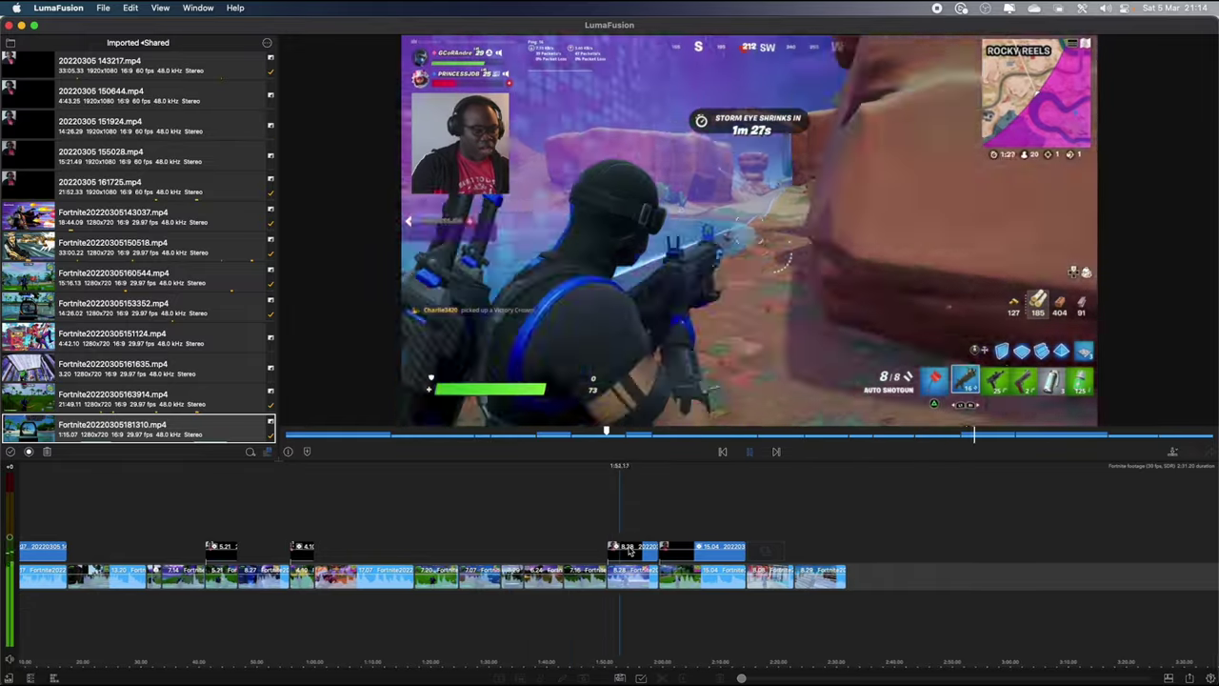
key("space")
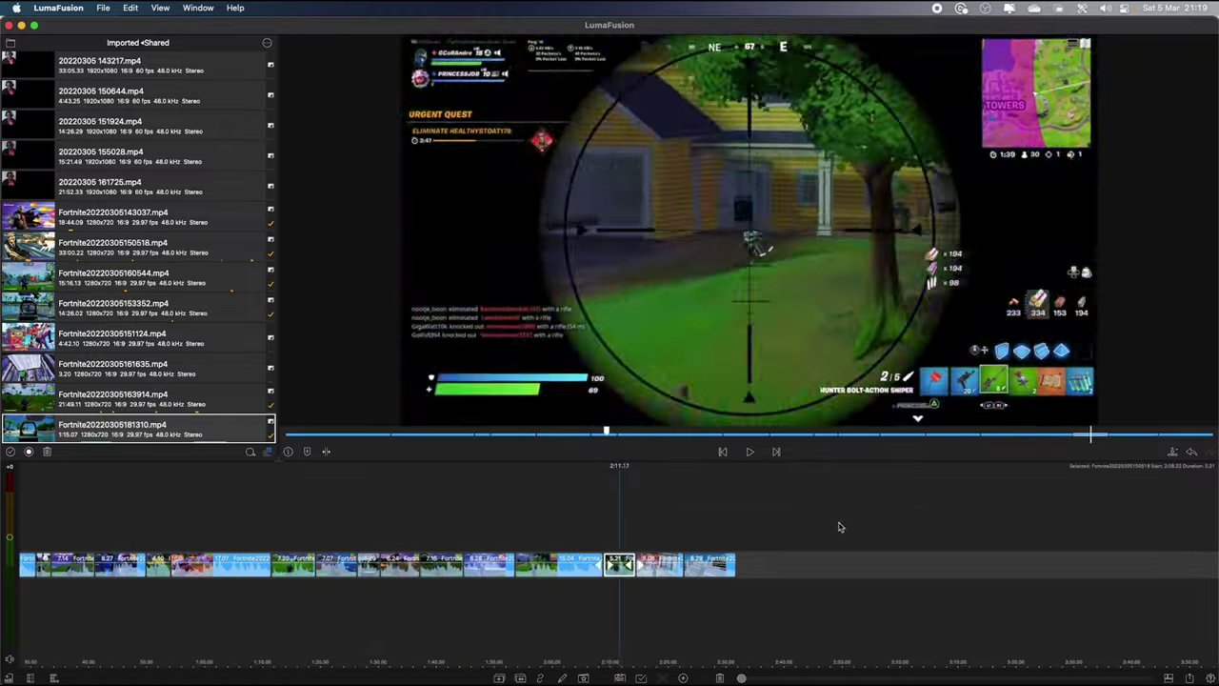
- Move the 7.16 gameplay clip to directly before the 5.21 sniper clip near the end of the edit
scroll(839, 527, "left", 10)
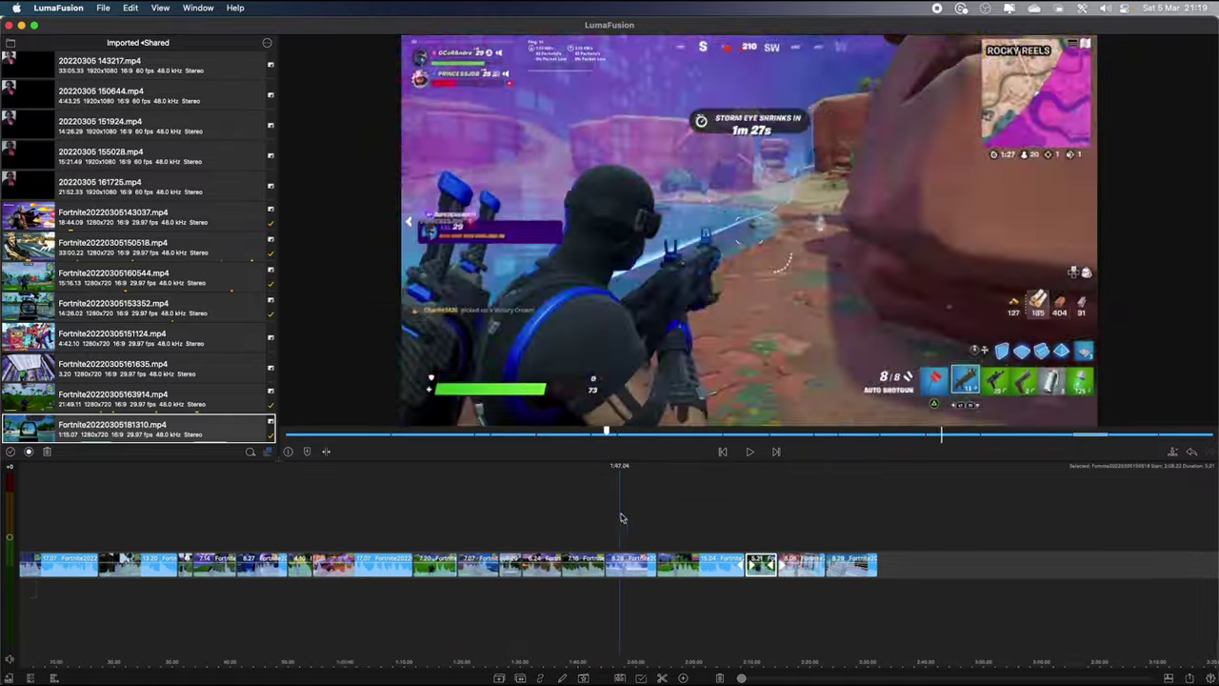
scroll(569, 495, "left", 10)
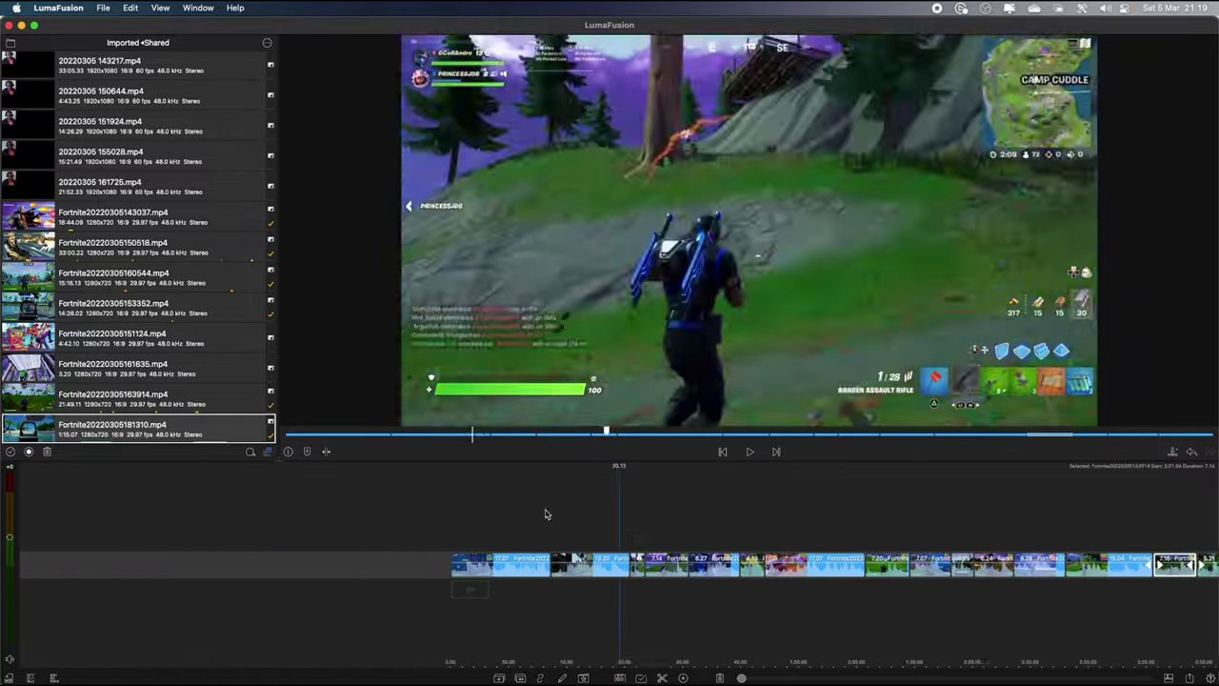
scroll(556, 517, "right", 6)
scroll(631, 519, "right", 8)
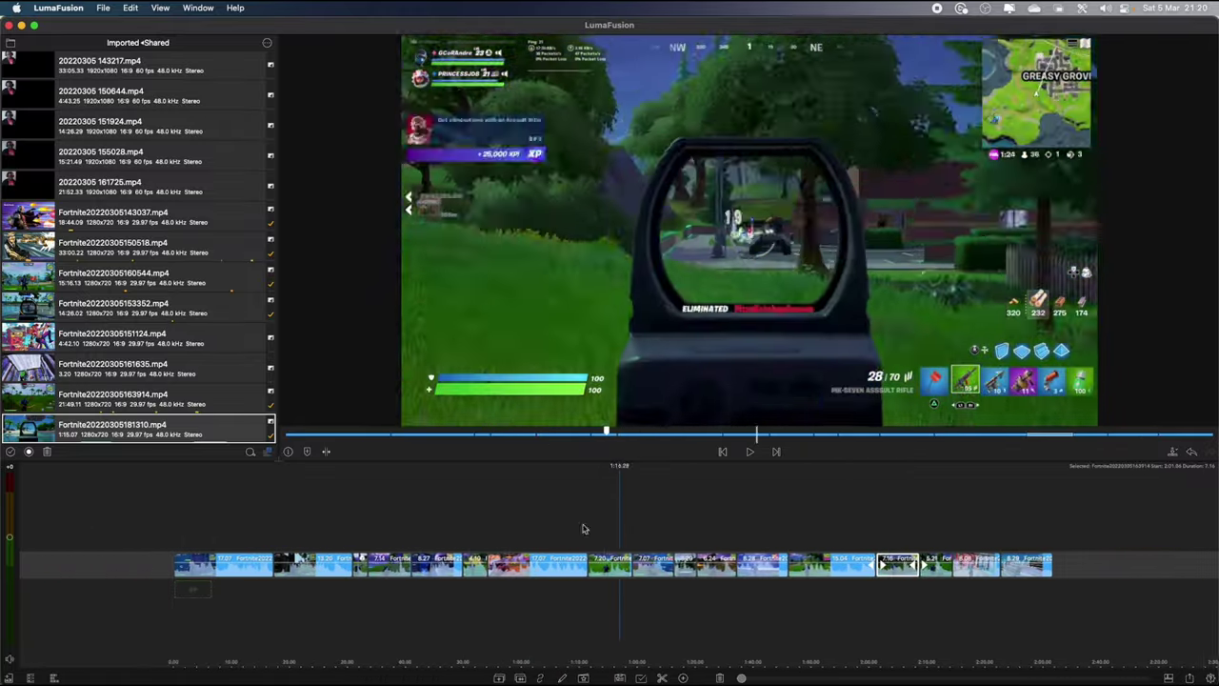
- Move the 15.04 gameplay clip to directly after the opening 17.07 Sleepy Sound clip
scroll(524, 516, "left", 12)
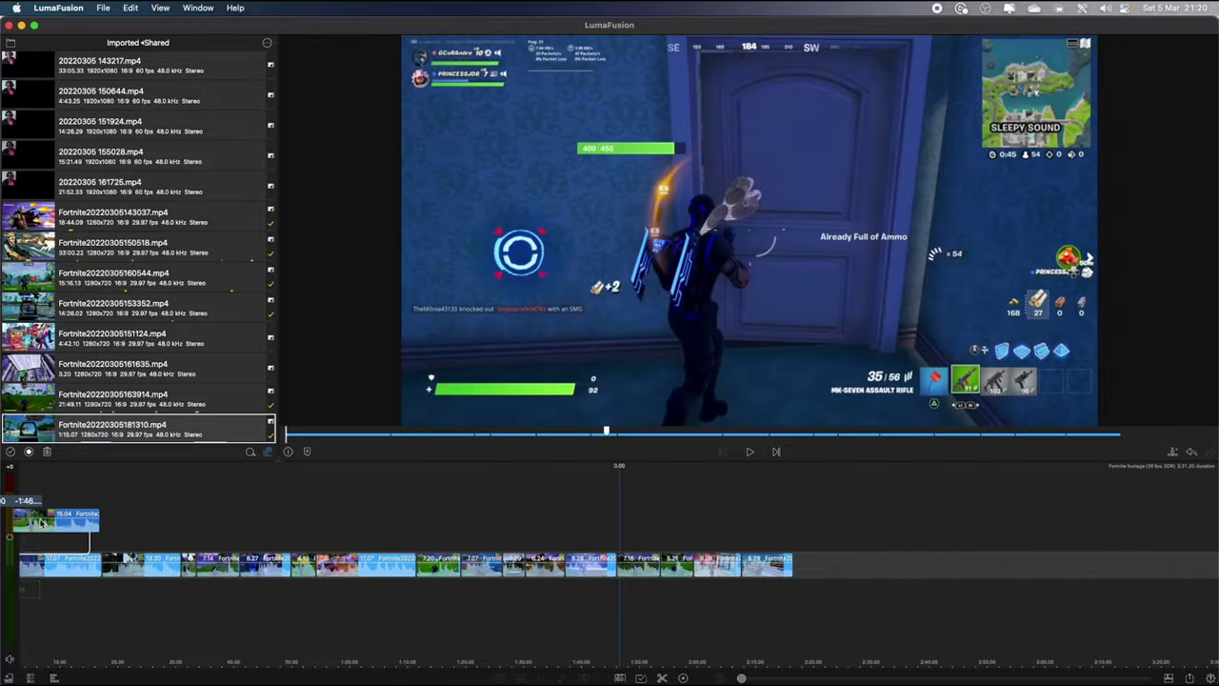
scroll(470, 498, "right", 7)
scroll(428, 514, "right", 5)
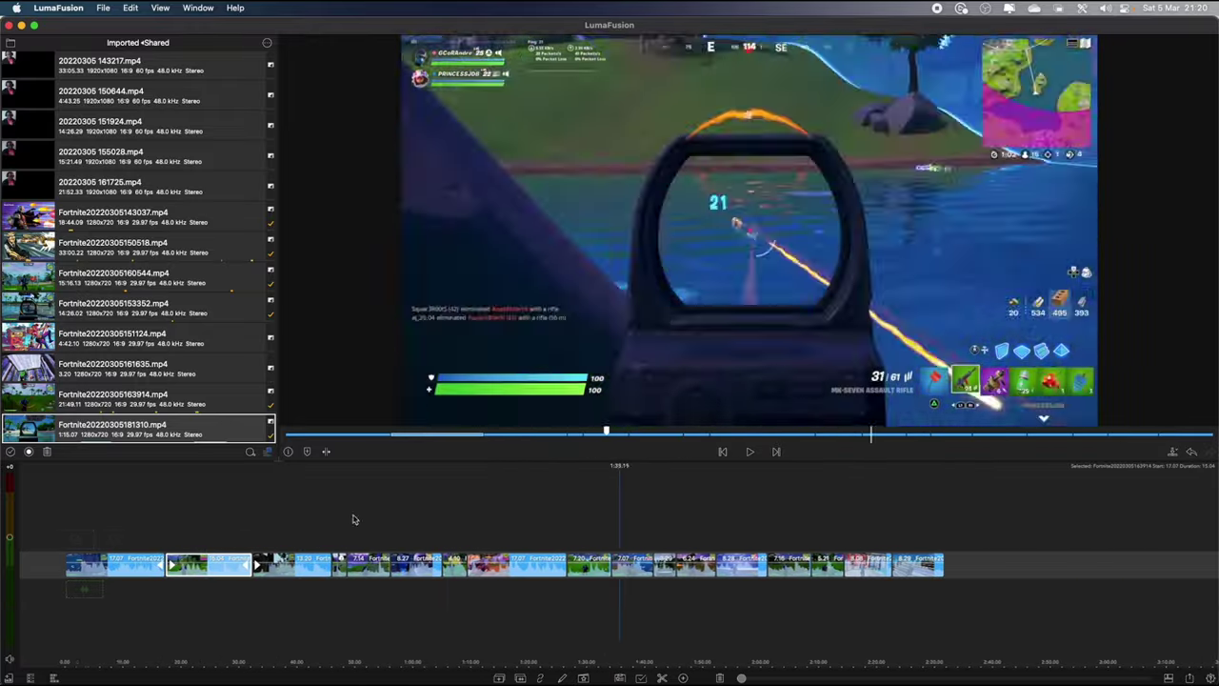
- Move the 7.07 gameplay clip with the water shootout to directly after the 15.04 clip
scroll(354, 517, "left", 9)
scroll(673, 493, "right", 3)
scroll(548, 496, "right", 2)
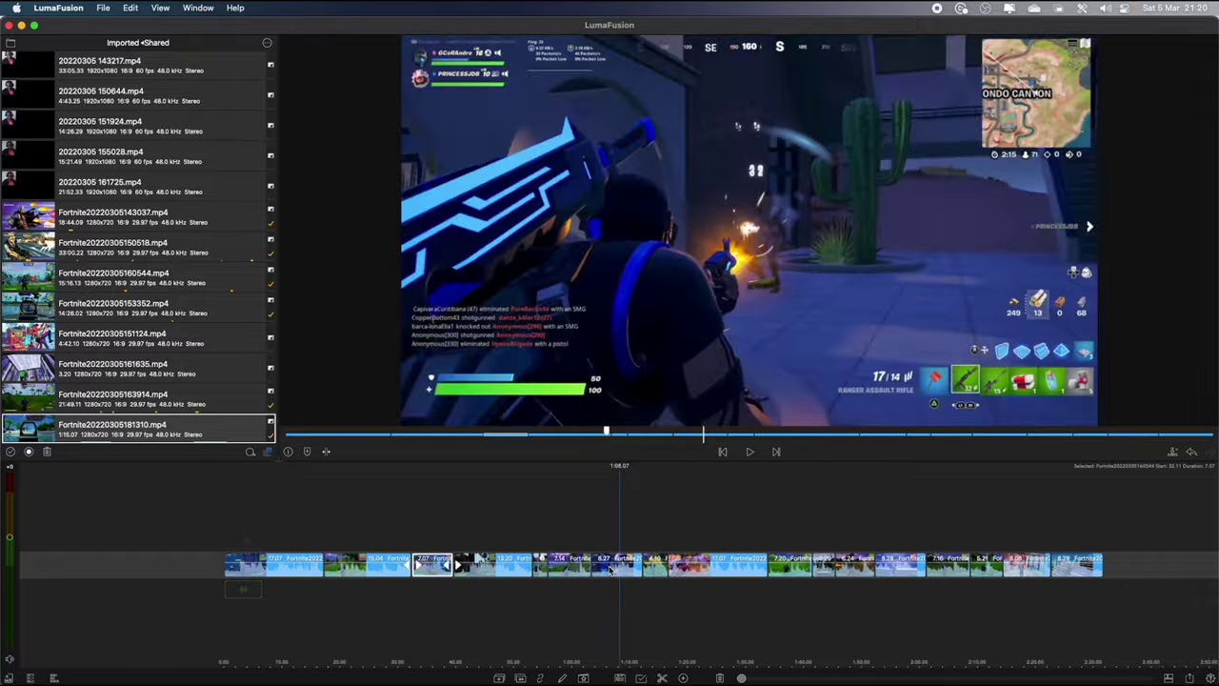
- Move the 8.27 Condo Canyon clip and the 7.20 Greasy Grove clip to follow the 7.07 clip
scroll(724, 511, "left", 4)
scroll(645, 517, "right", 7)
scroll(549, 520, "left", 5)
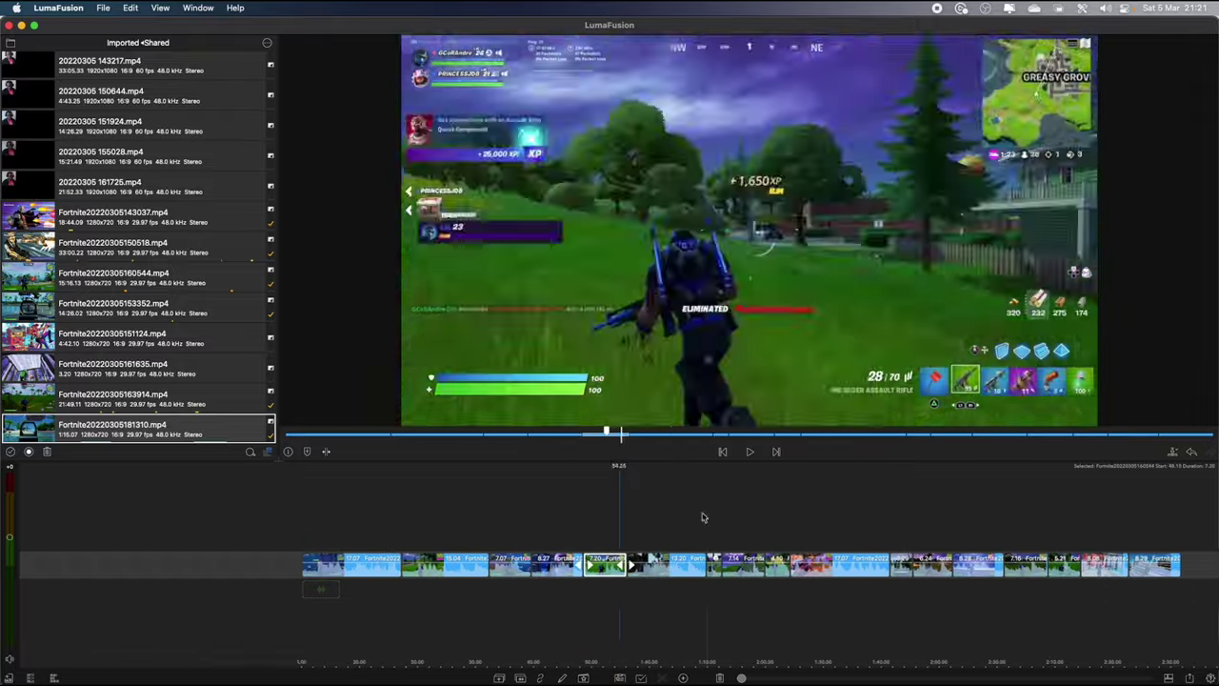
scroll(549, 520, "right", 6)
left_click_drag(638, 564, 346, 551)
scroll(632, 528, "left", 6)
scroll(673, 512, "right", 6)
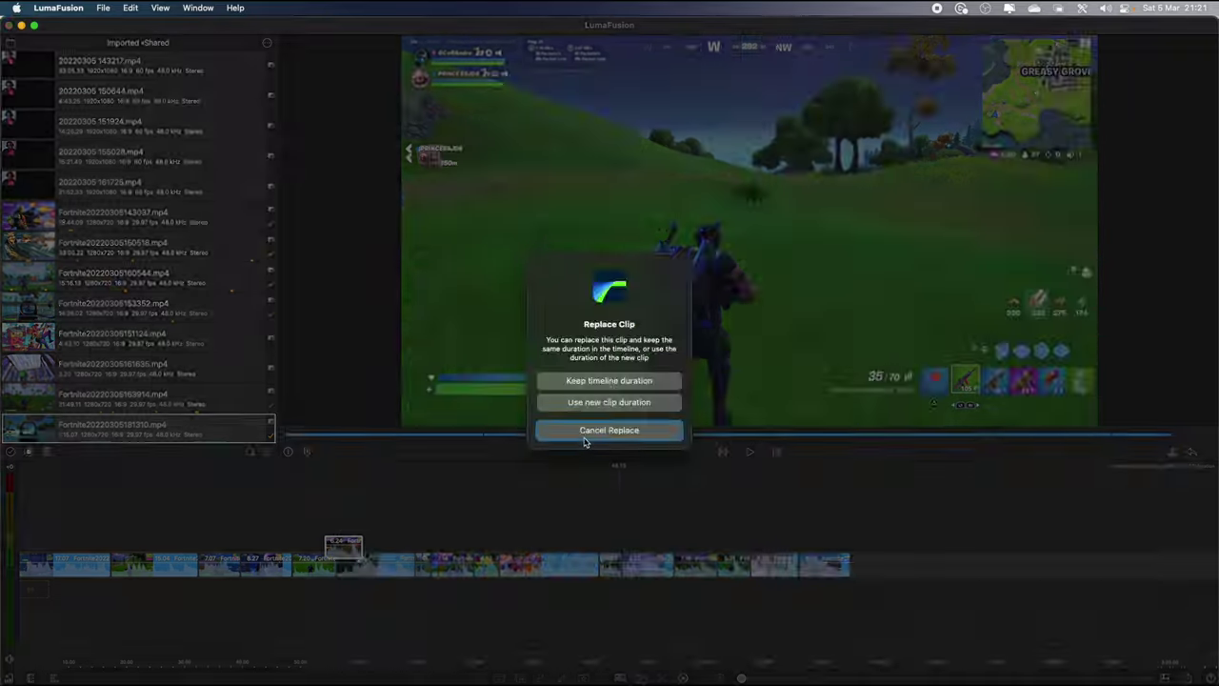
left_click(598, 430)
- Insert the 6.24 gameplay clip directly after the 7.20 Greasy Grove clip
scroll(629, 498, "left", 5)
left_click_drag(890, 564, 637, 562)
scroll(708, 497, "right", 2)
scroll(708, 496, "right", 6)
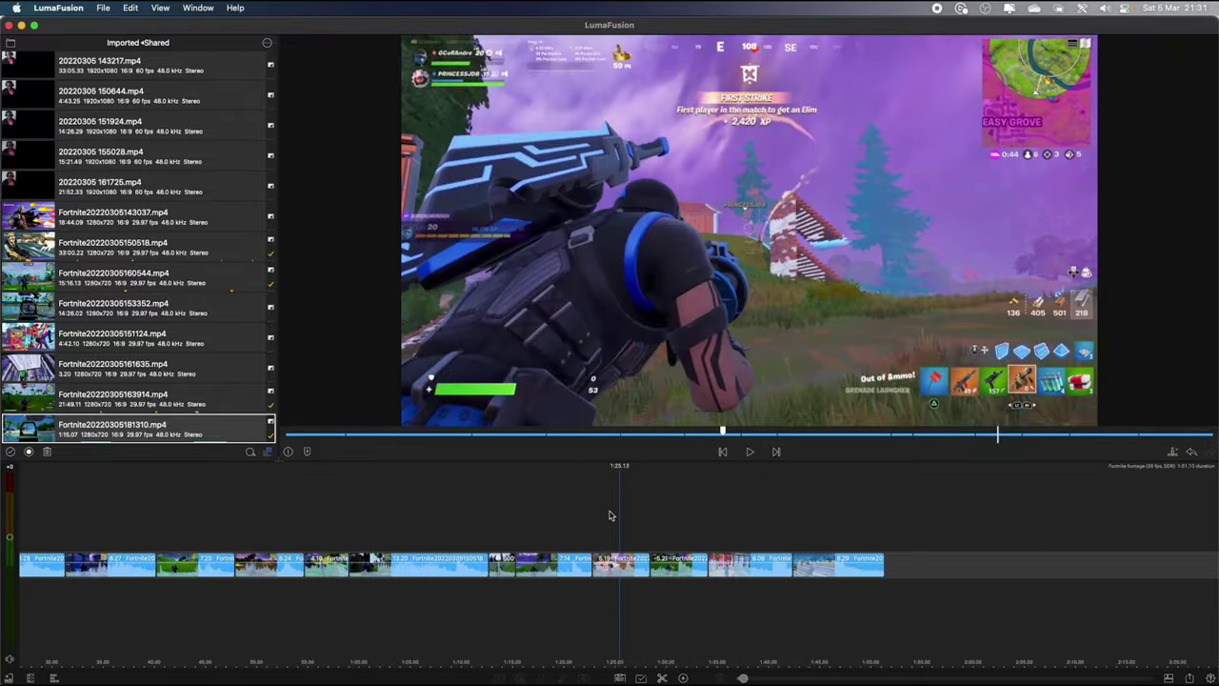
- In the 5.19 gameplay clip, add a framing keyframe at 2.04 and enlarge the picture to size 372.3 at 2.19
scroll(610, 516, "down", 2)
scroll(611, 515, "up", 5)
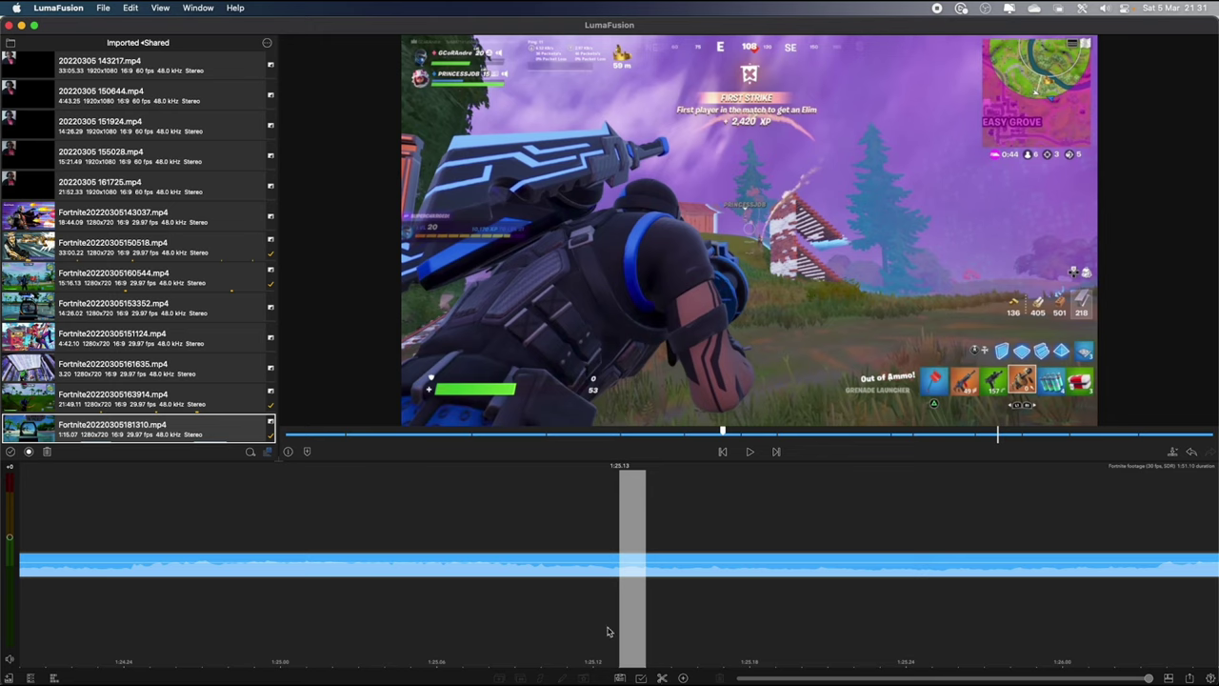
double_click(574, 575)
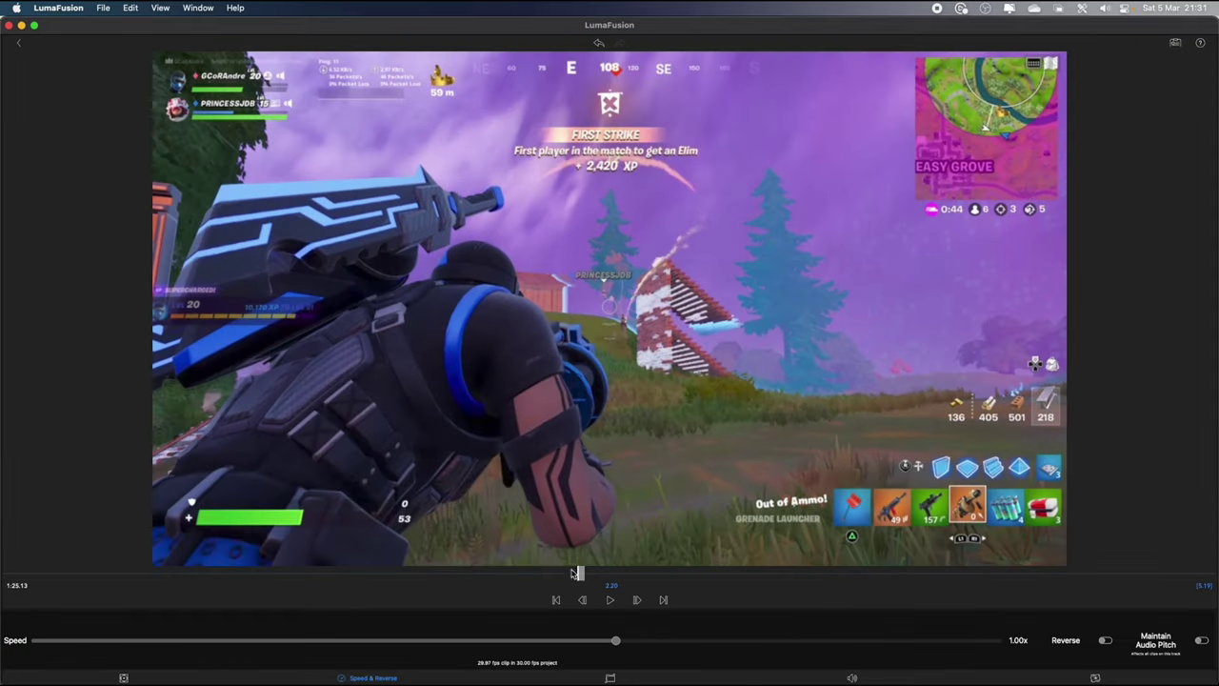
left_click(141, 673)
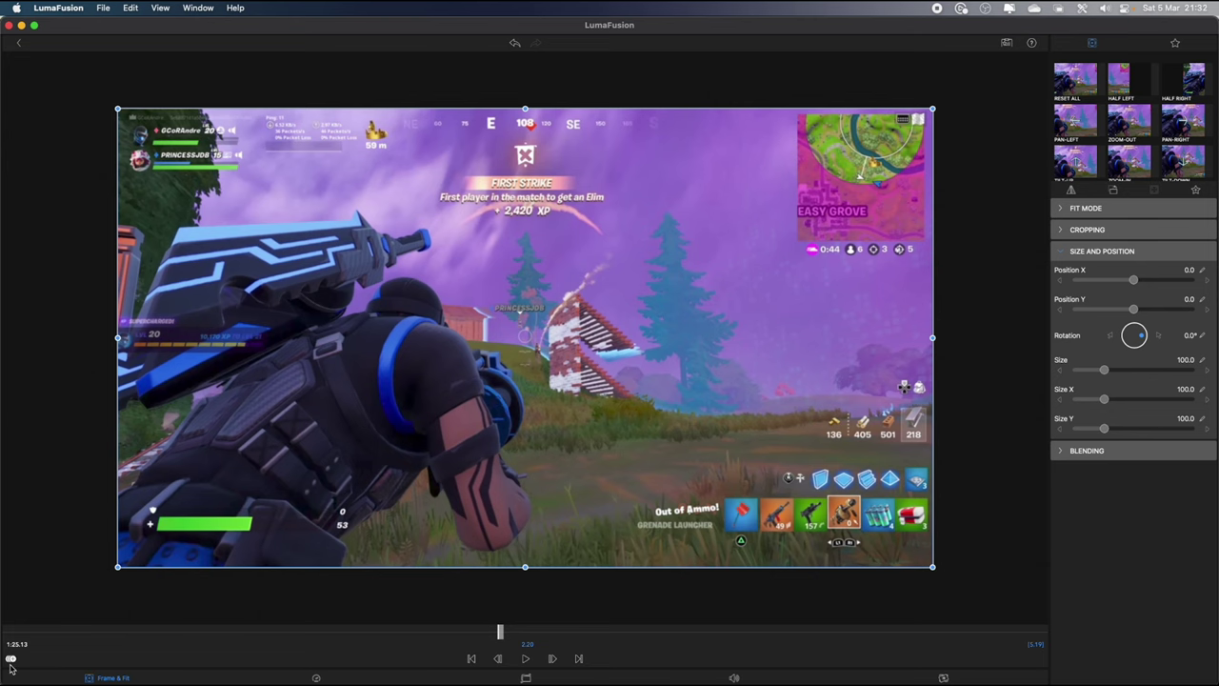
left_click_drag(498, 632, 399, 635)
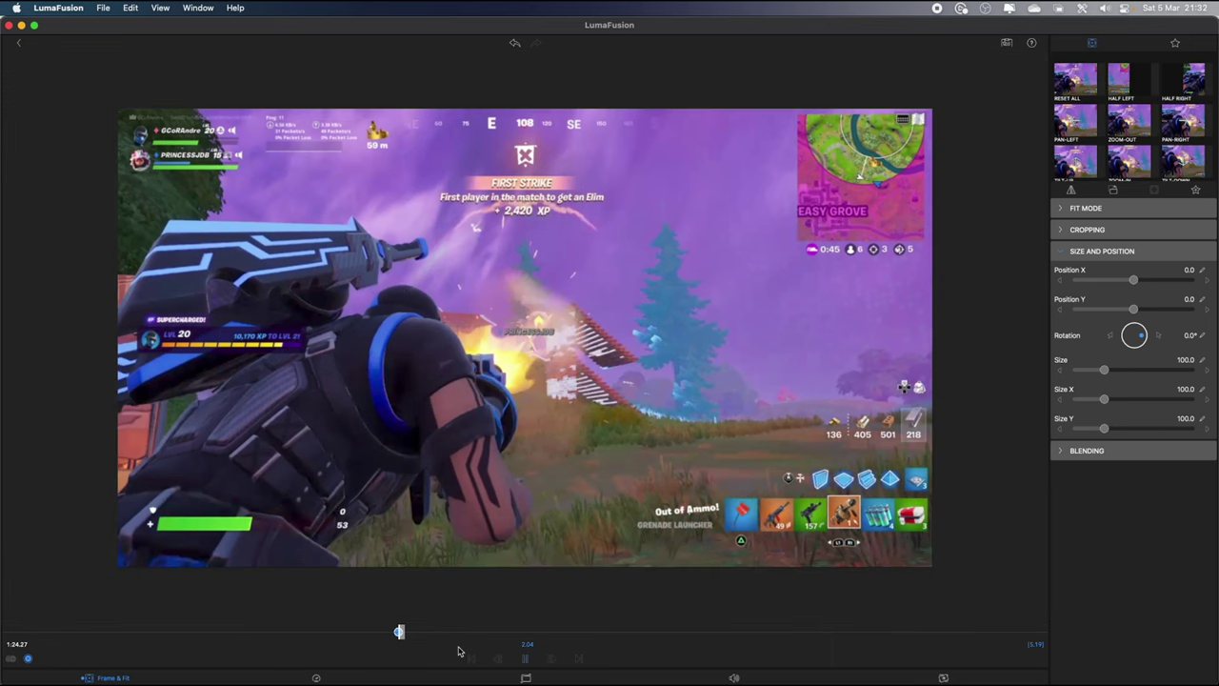
left_click(487, 632)
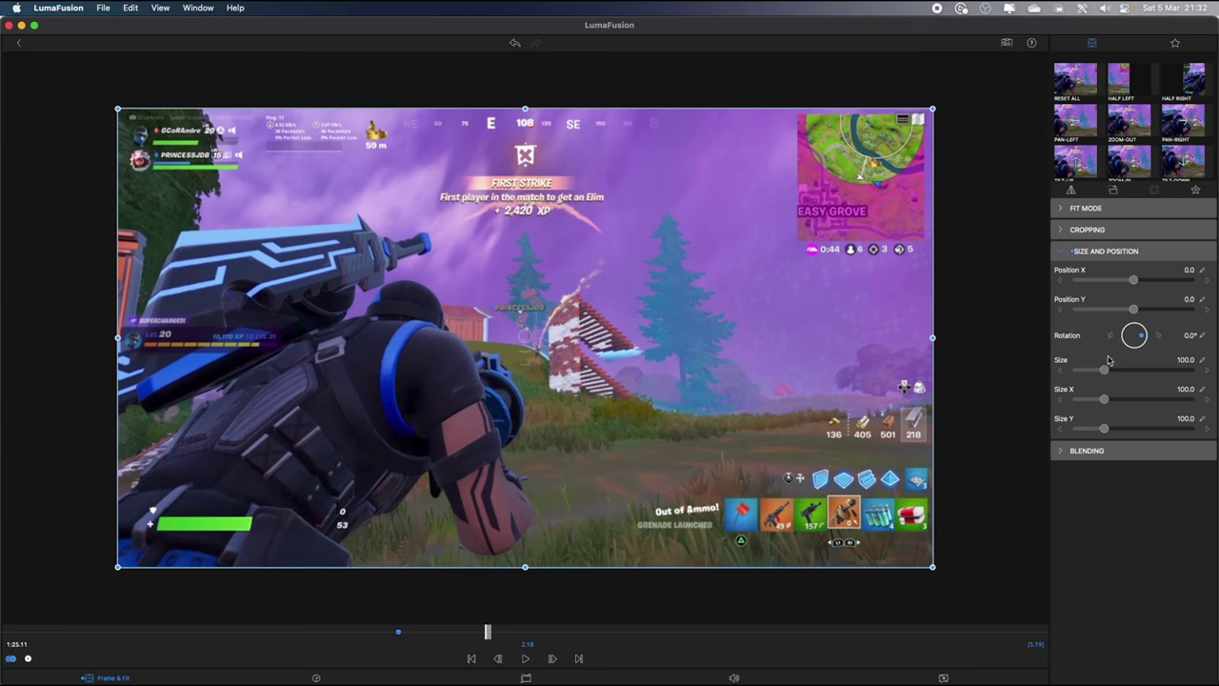
left_click_drag(1104, 371, 1188, 388)
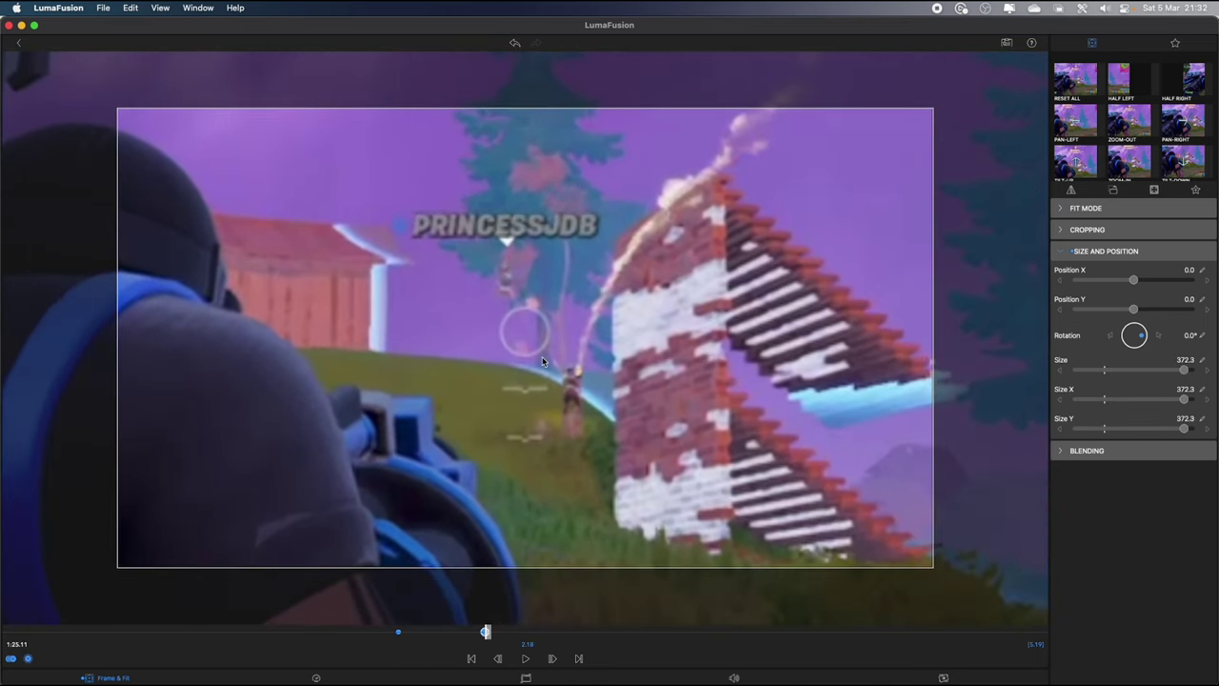
- Play the zoomed section and add a hold keyframe at 3.22 into the clip, during the explosion
key("space")
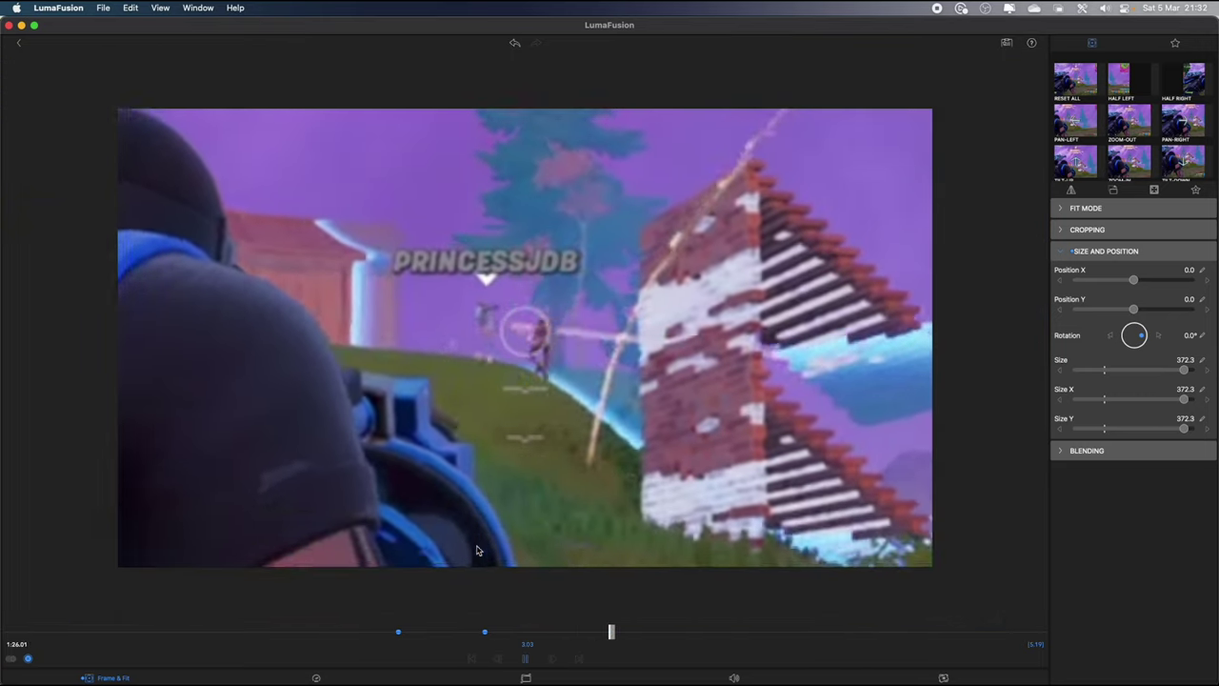
key("space")
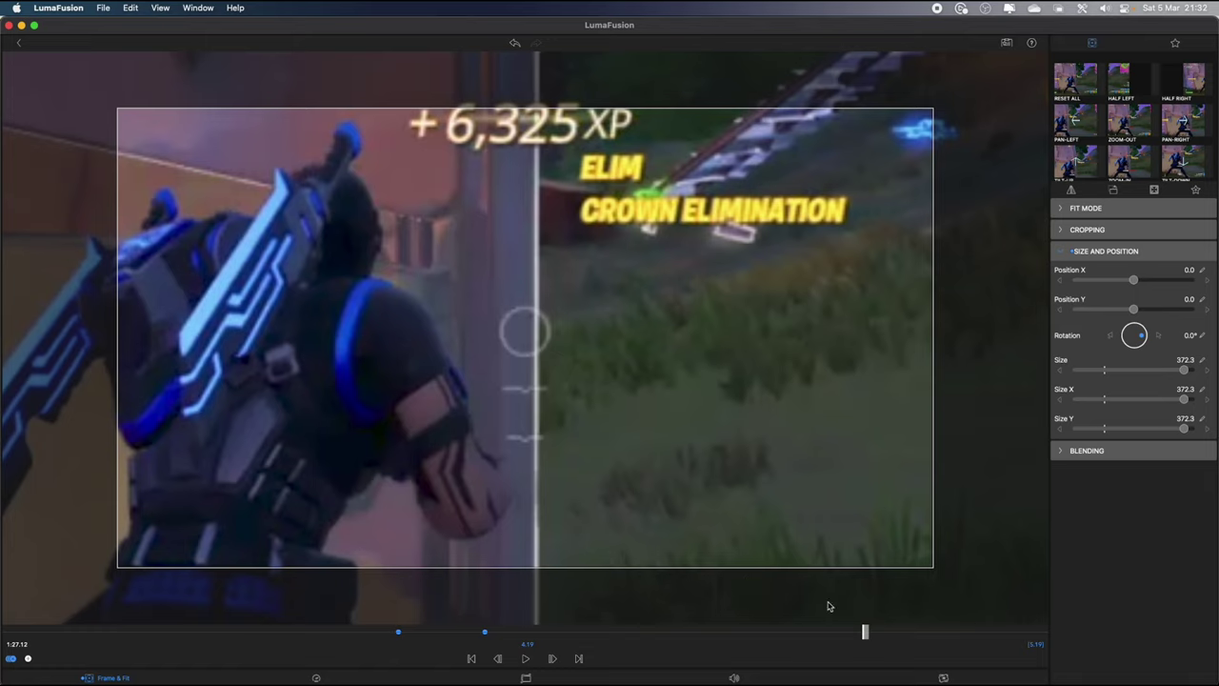
left_click_drag(864, 633, 751, 634)
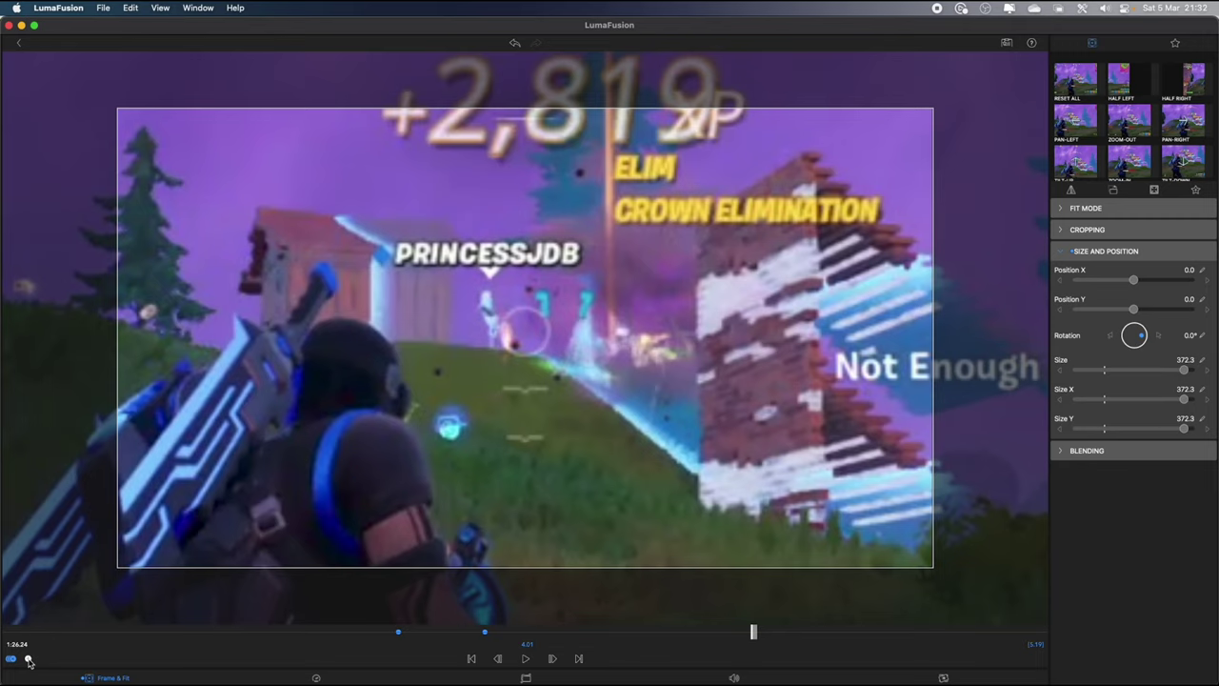
left_click_drag(754, 632, 696, 632)
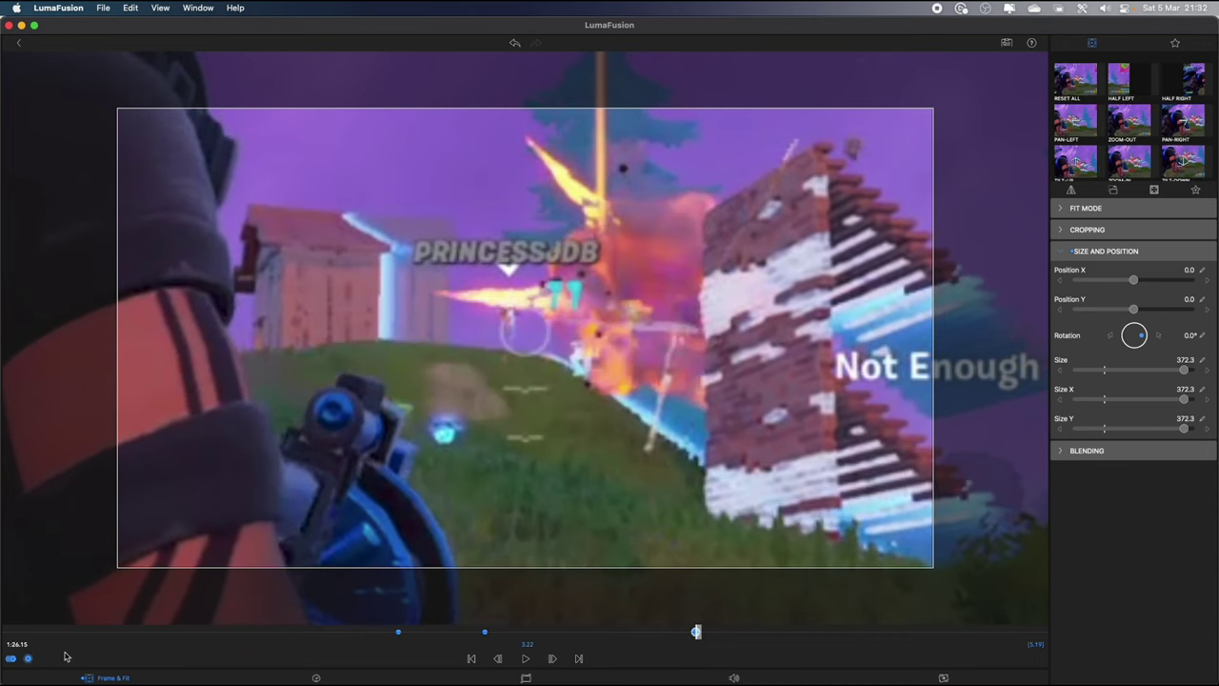
- Return the picture to size 100 with a keyframe at 4.02 into the clip
key("space")
key("space")
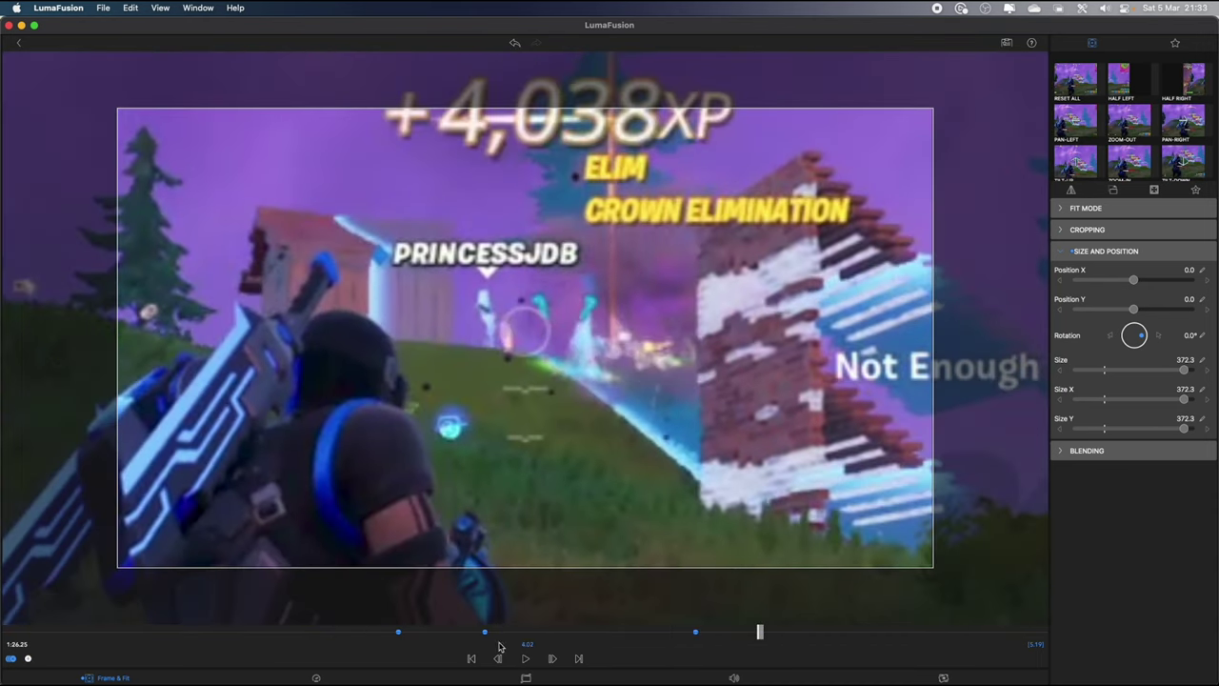
left_click_drag(1178, 366, 1104, 380)
left_click(1197, 363)
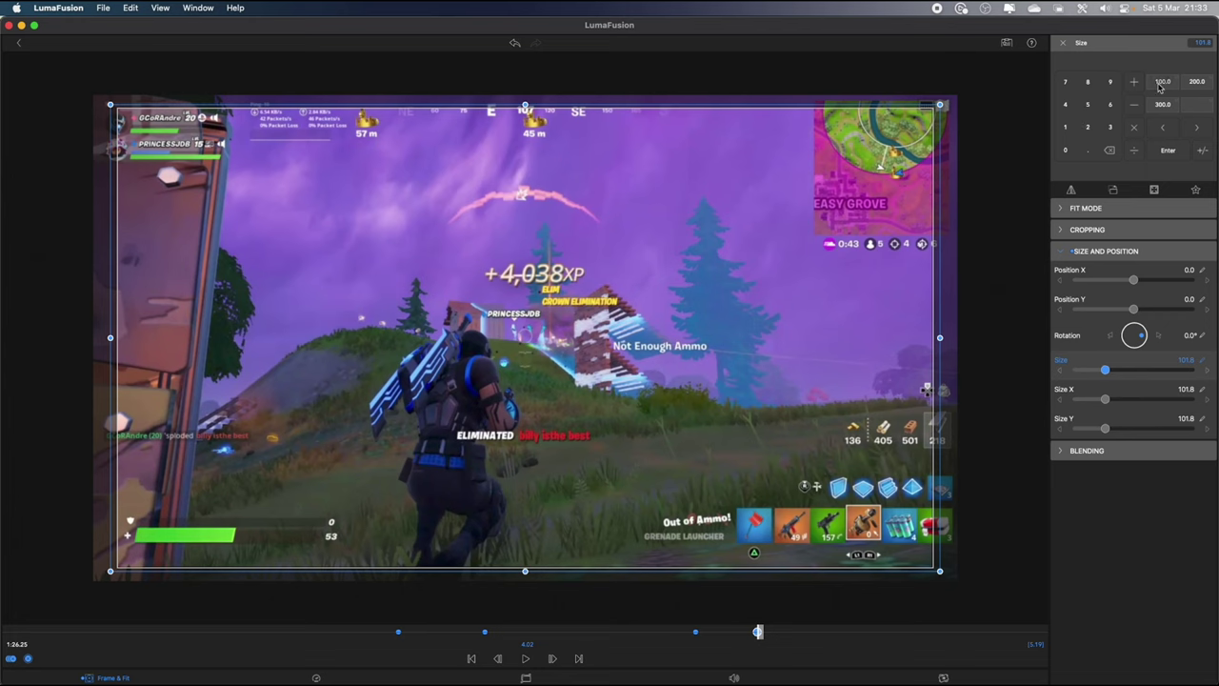
left_click(1161, 83)
left_click(1064, 43)
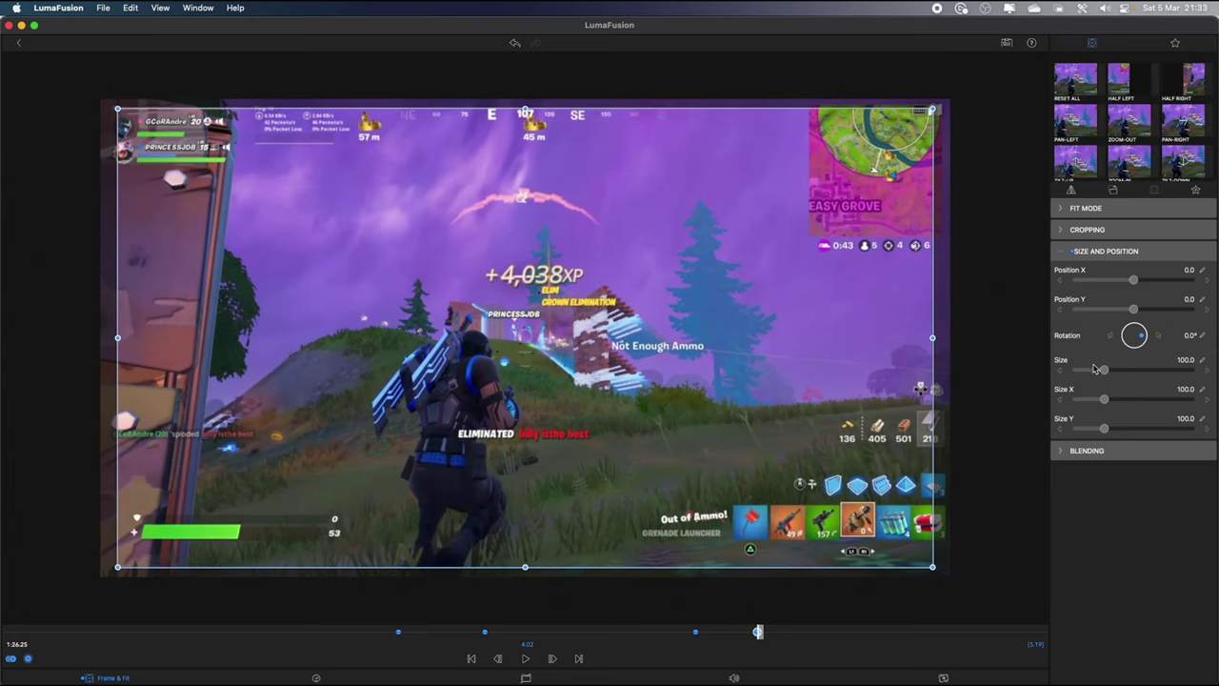
left_click_drag(1105, 371, 1102, 373)
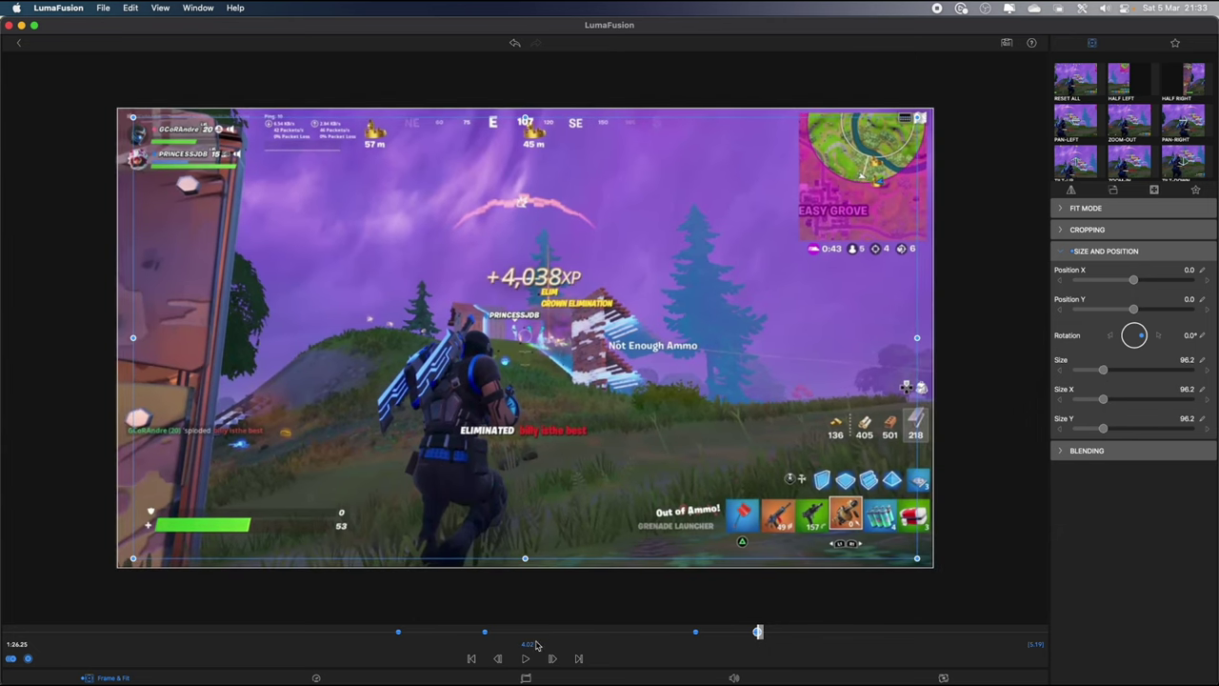
left_click(525, 658)
left_click(525, 658)
left_click(472, 658)
left_click(1203, 361)
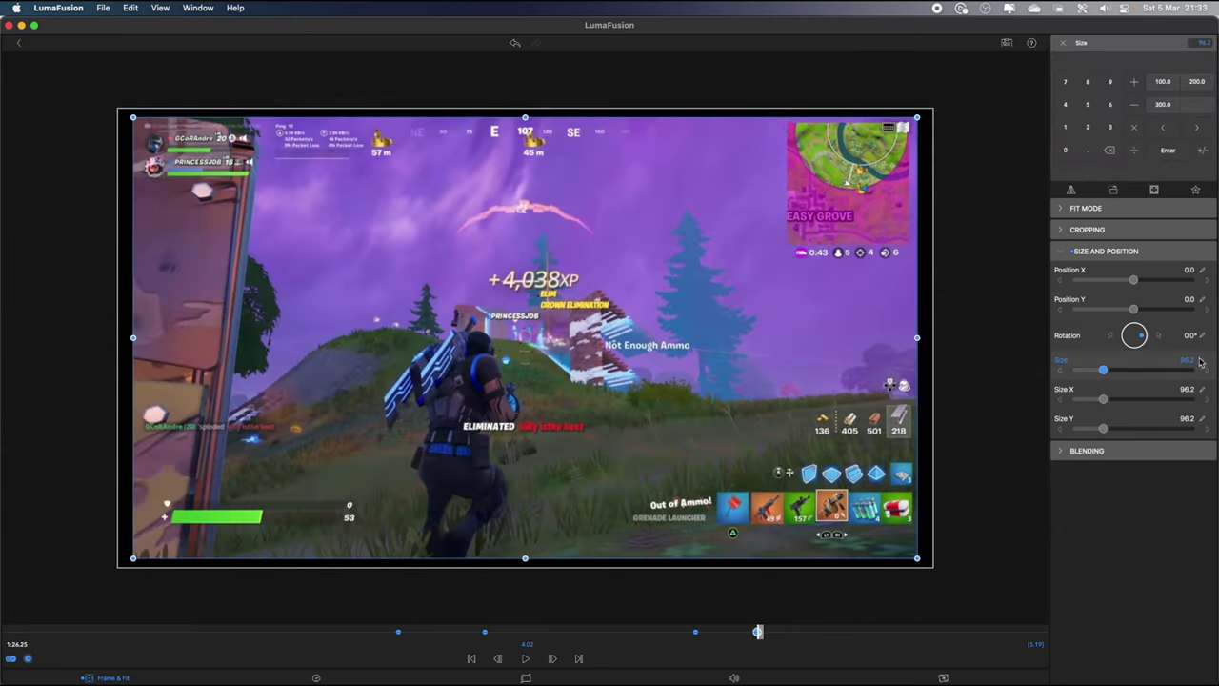
left_click(1065, 44)
- Play the clip through from near its beginning to review the zoom-in and zoom-out
left_click(94, 634)
key("space")
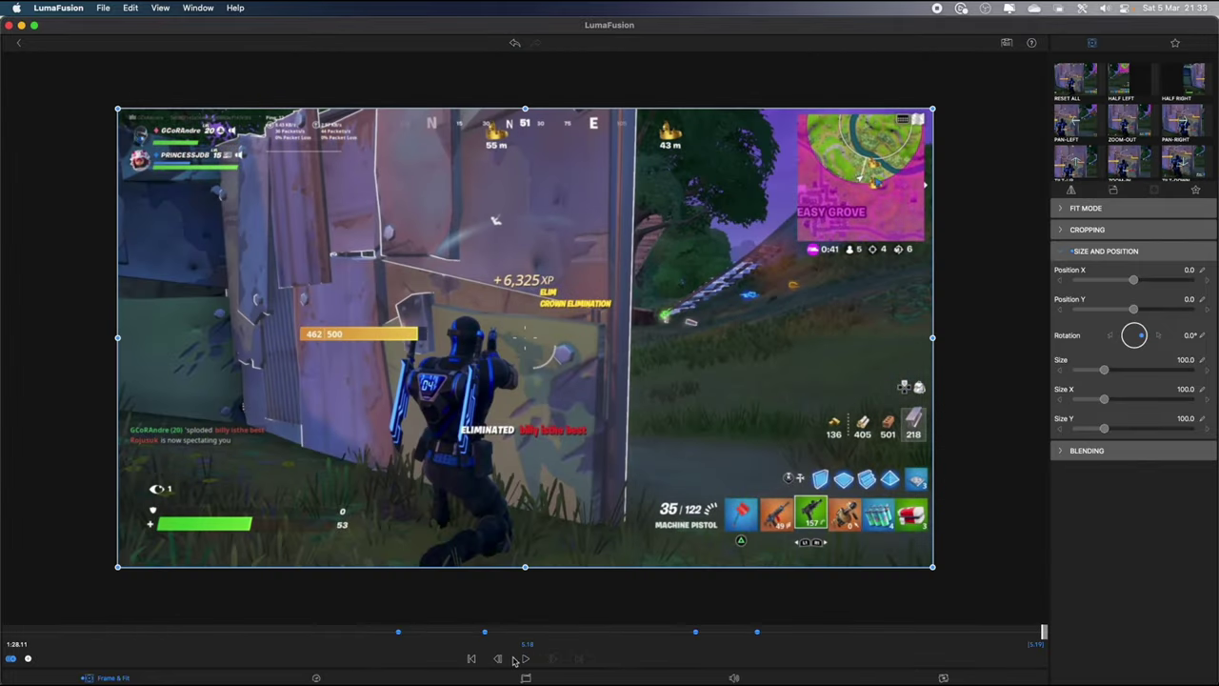
left_click(522, 659)
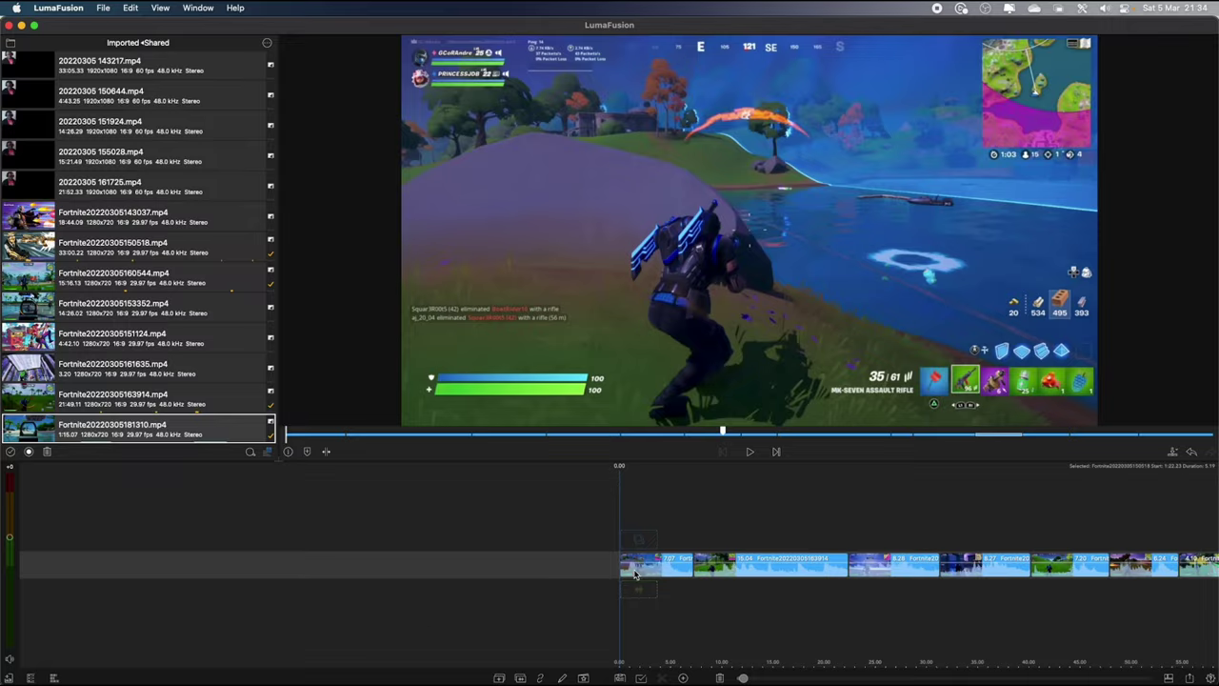
- Add an overlay title above the first timeline clip and extend it to that clip's full length of 7.07
left_click(685, 678)
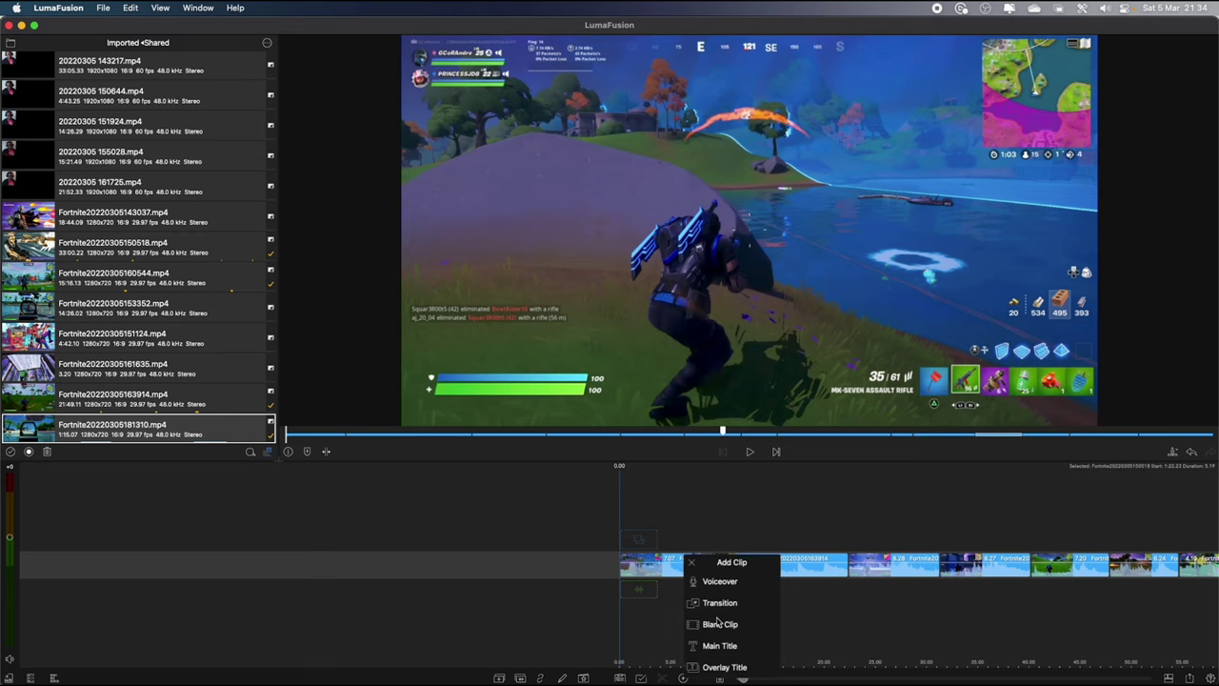
left_click(724, 667)
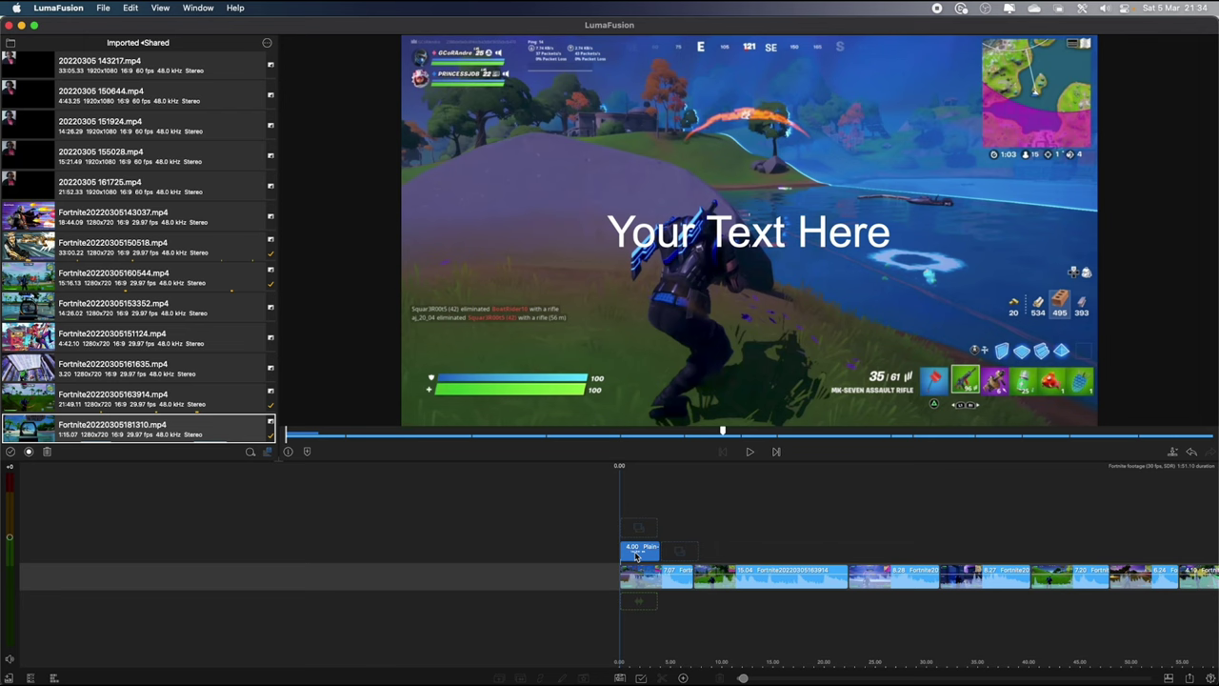
left_click_drag(663, 551, 690, 553)
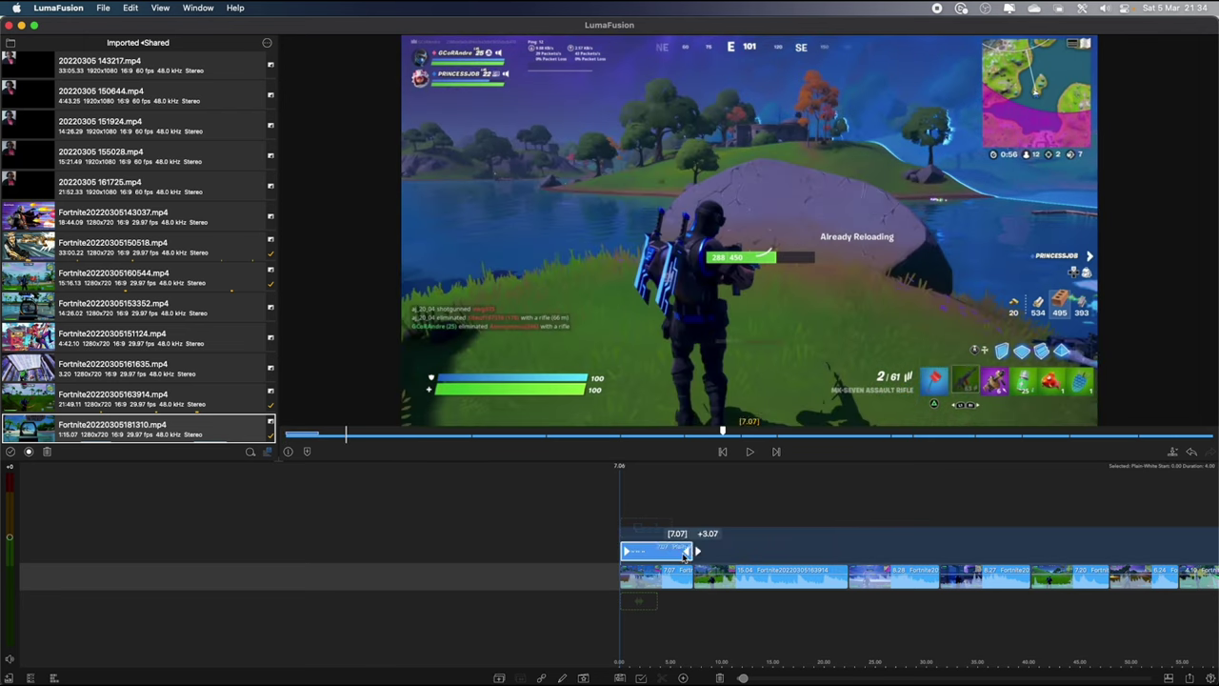
- Open the overlay title for editing and browse the available title presets
left_click_drag(582, 555, 625, 549)
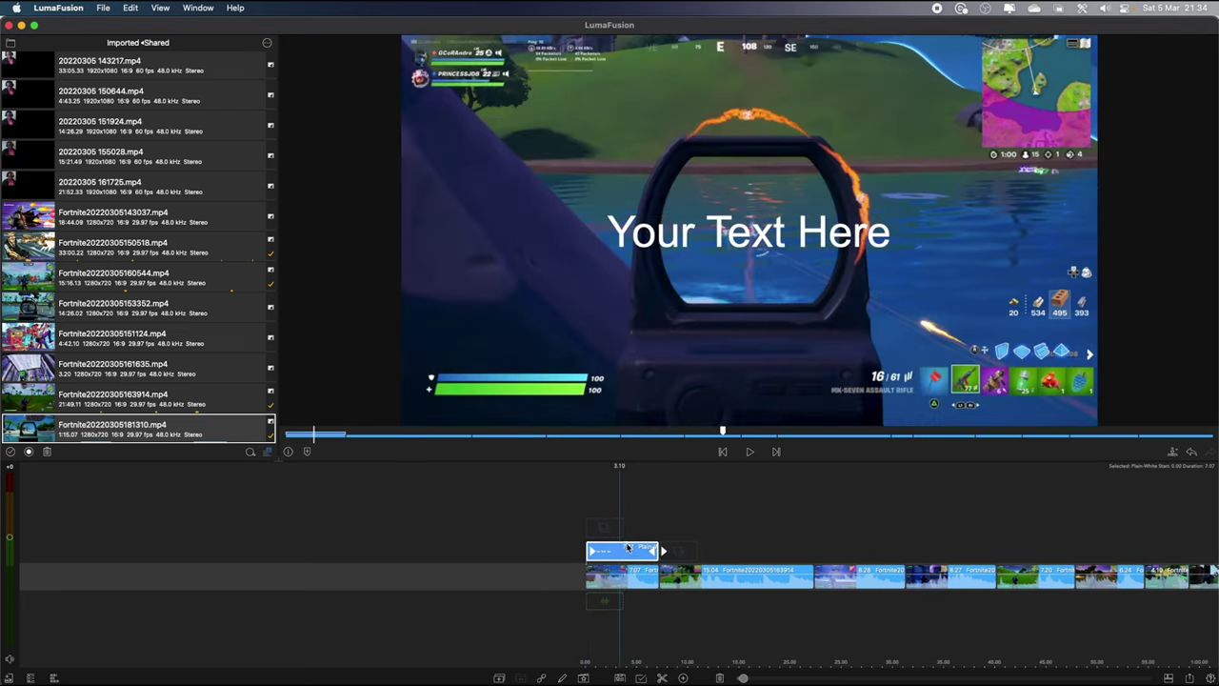
double_click(619, 549)
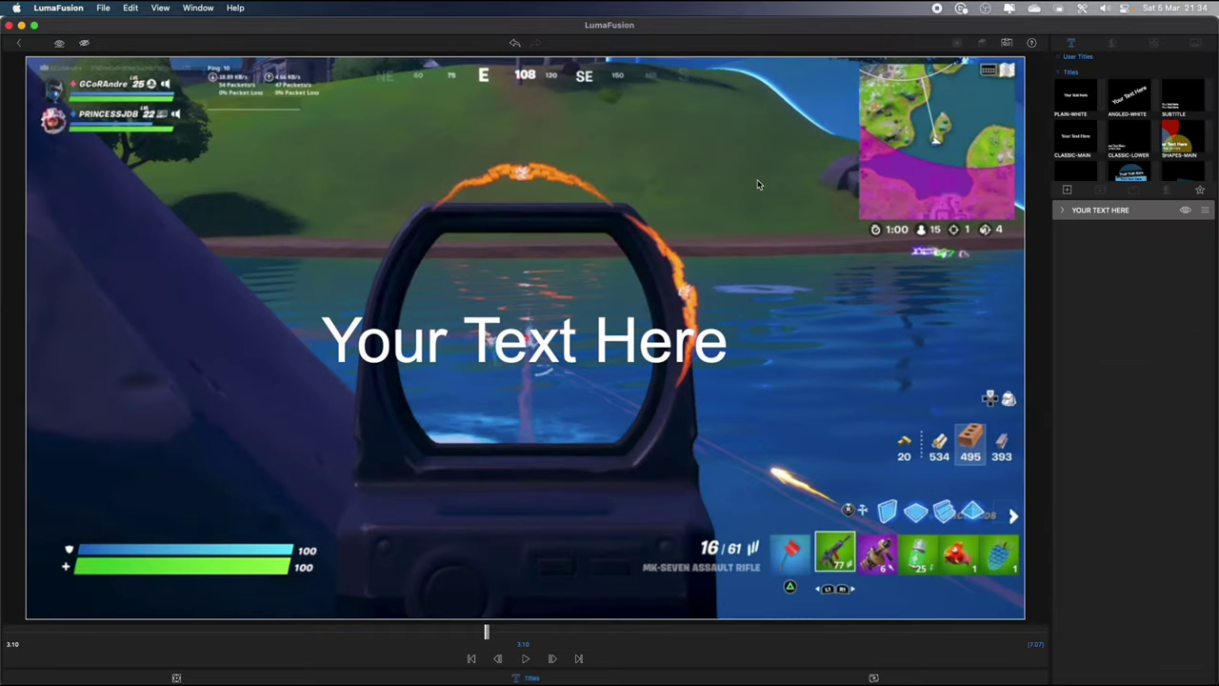
scroll(1127, 141, "down", 8)
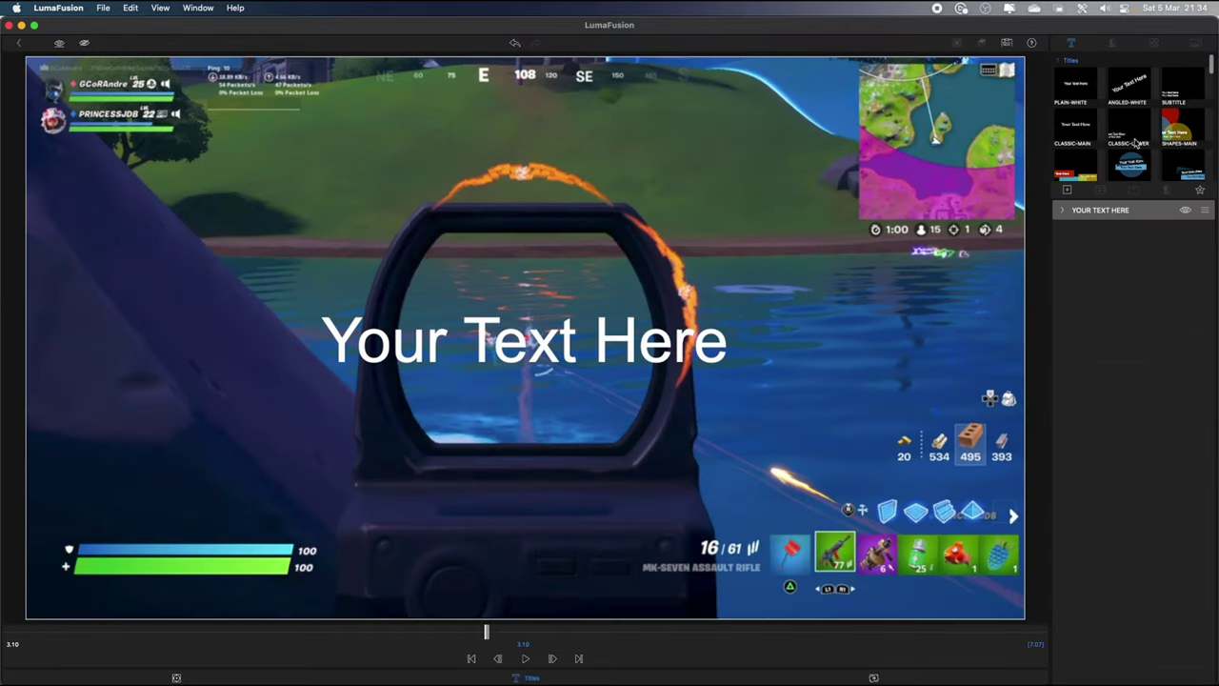
scroll(1141, 140, "down", 10)
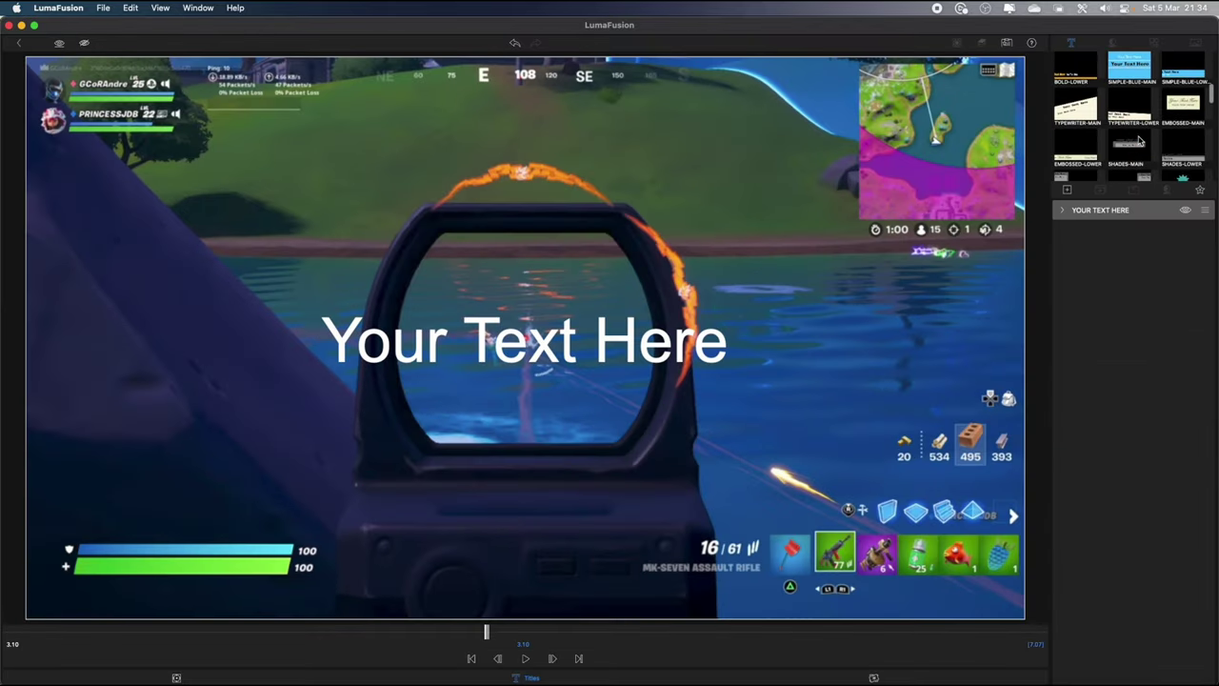
scroll(1132, 141, "down", 10)
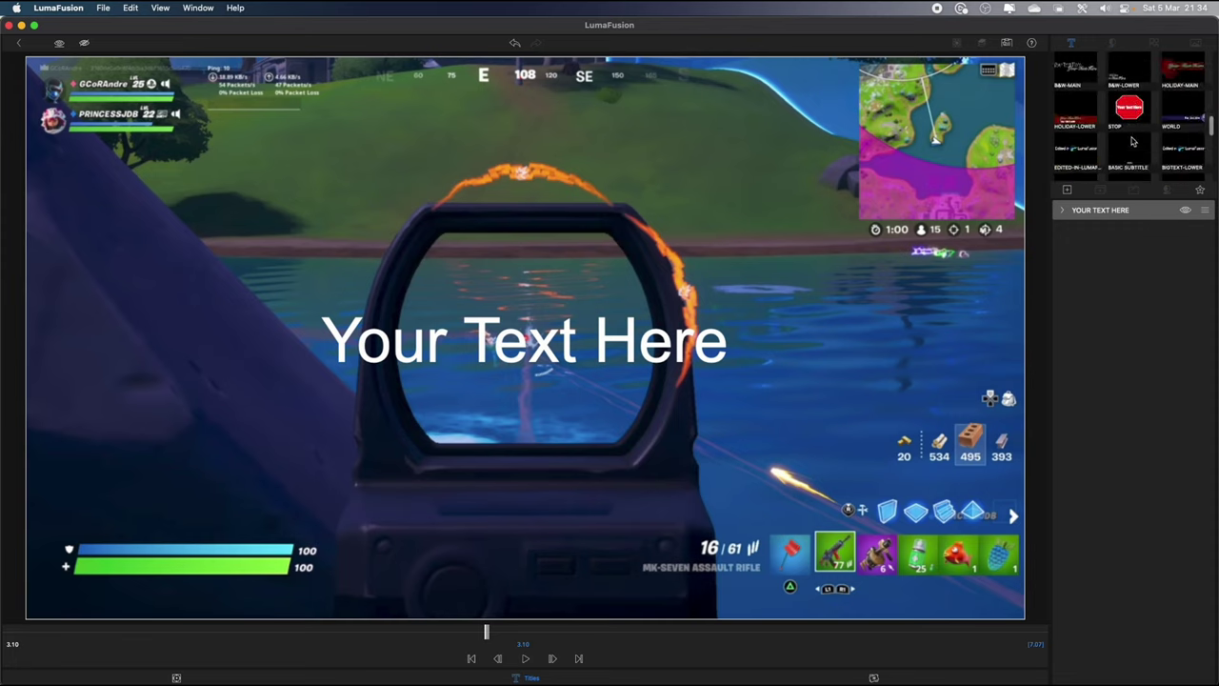
scroll(1132, 141, "down", 5)
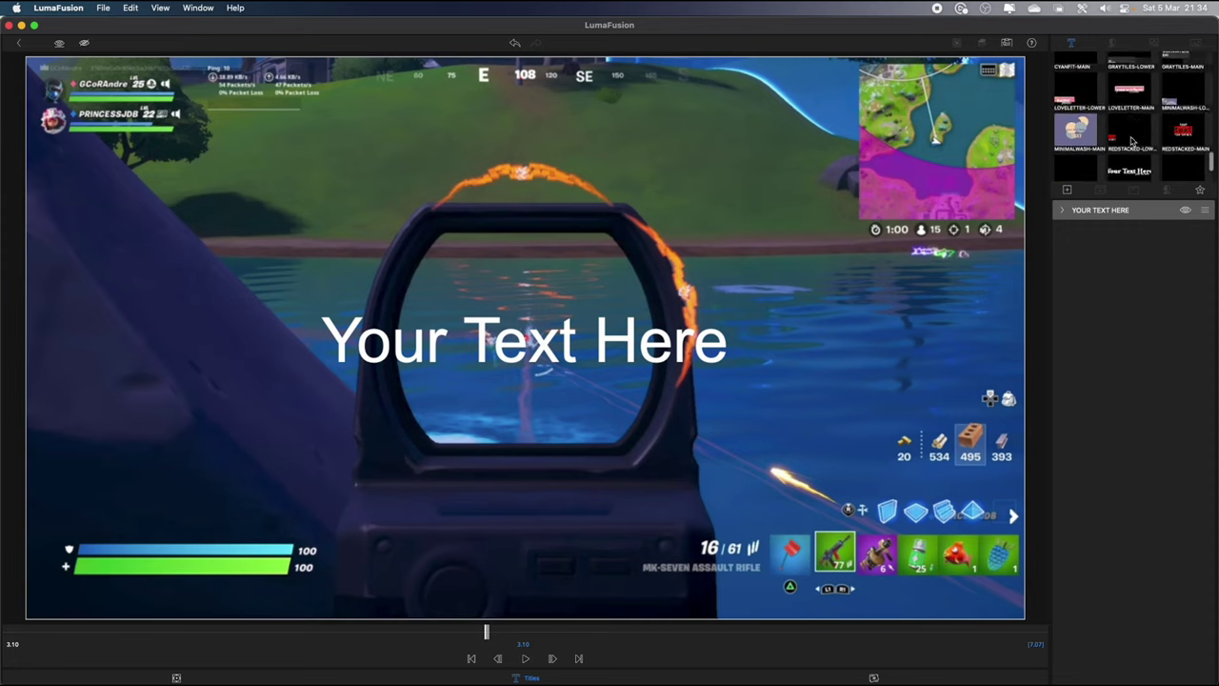
- Replace the title's placeholder text with "10." and place it directly beside the minimap in the picture
left_click(1065, 214)
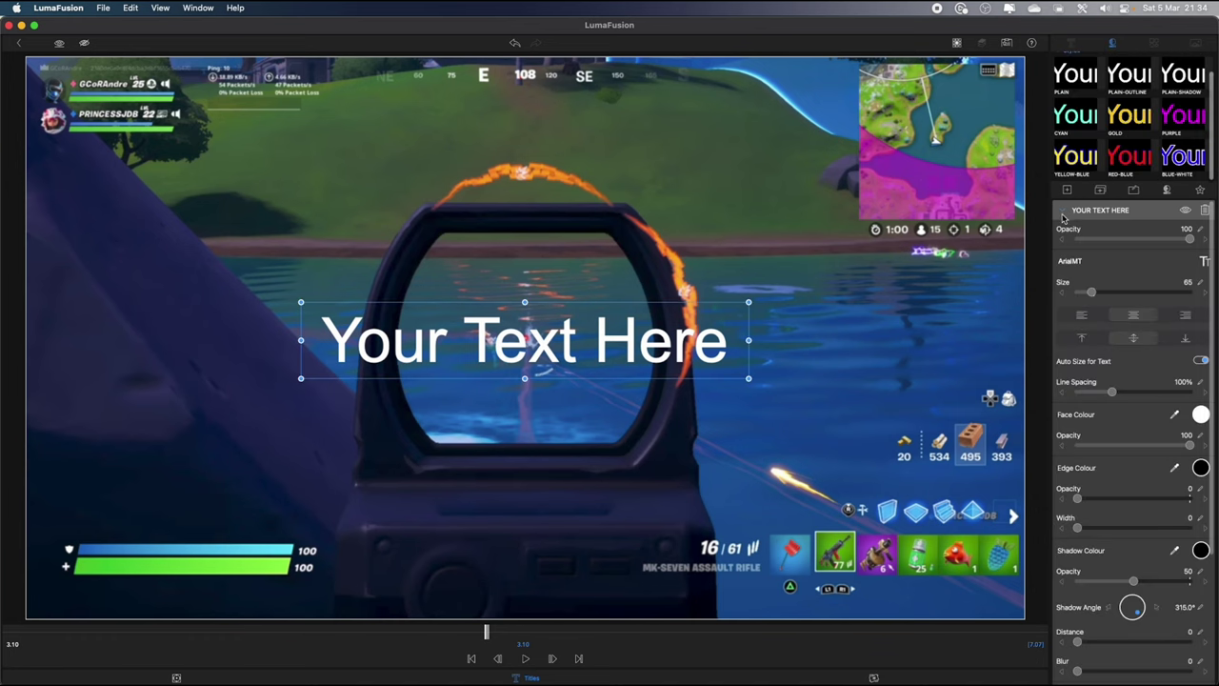
left_click(1135, 212)
left_click(1116, 214)
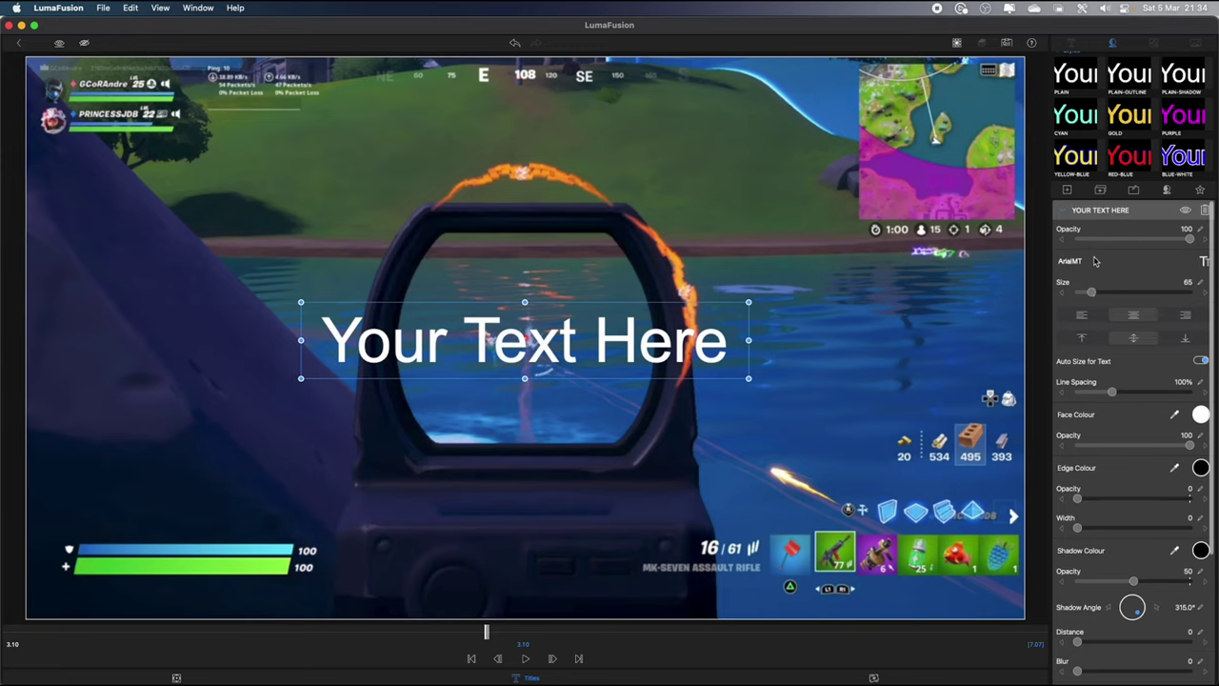
double_click(485, 355)
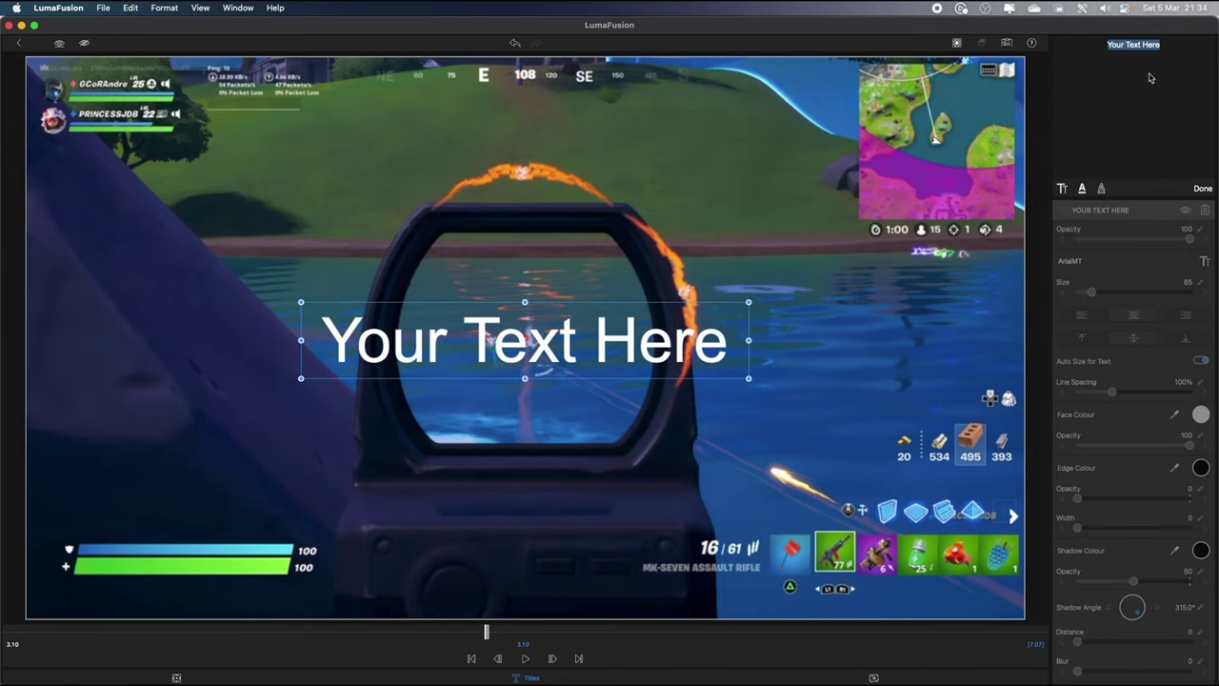
type("10.")
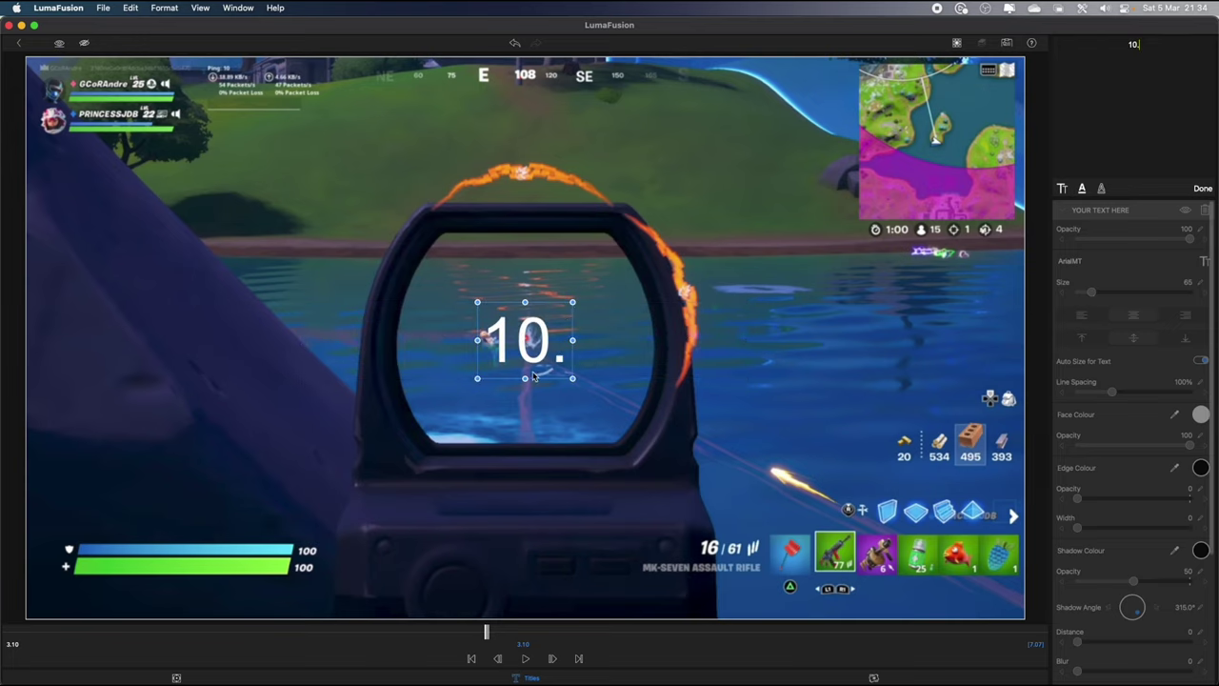
left_click_drag(533, 376, 804, 136)
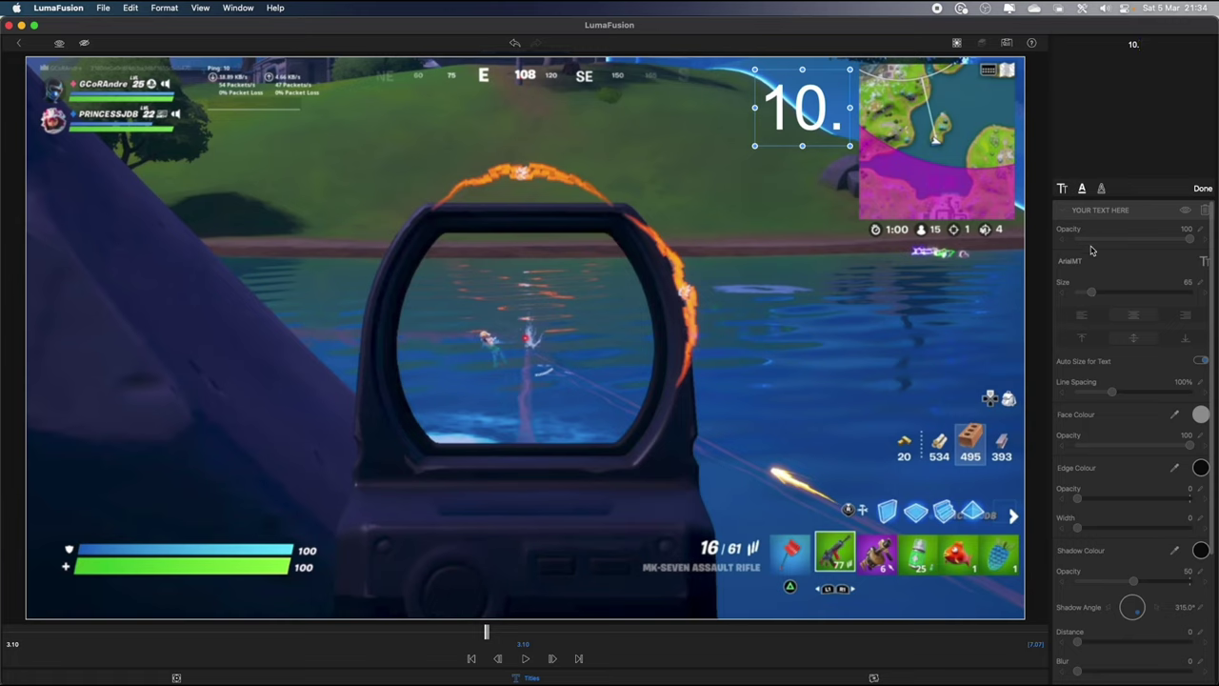
left_click(867, 225)
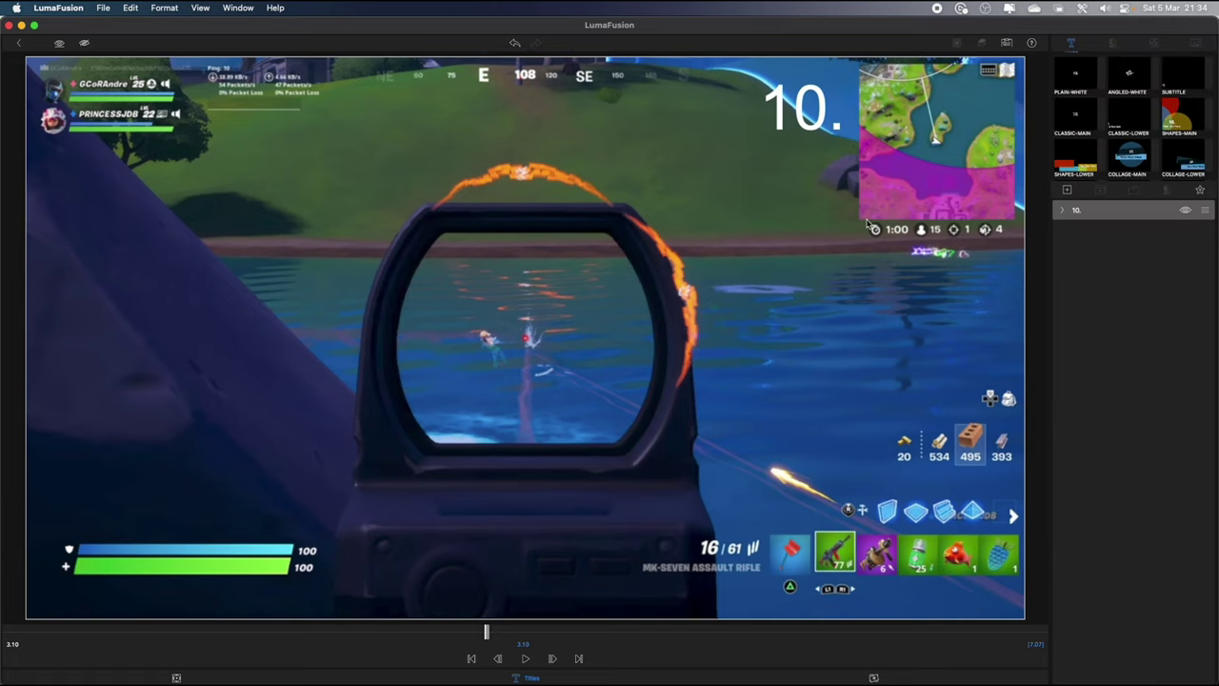
- Try the Impact and Arial Black fonts on the "10." title
left_click(1066, 212)
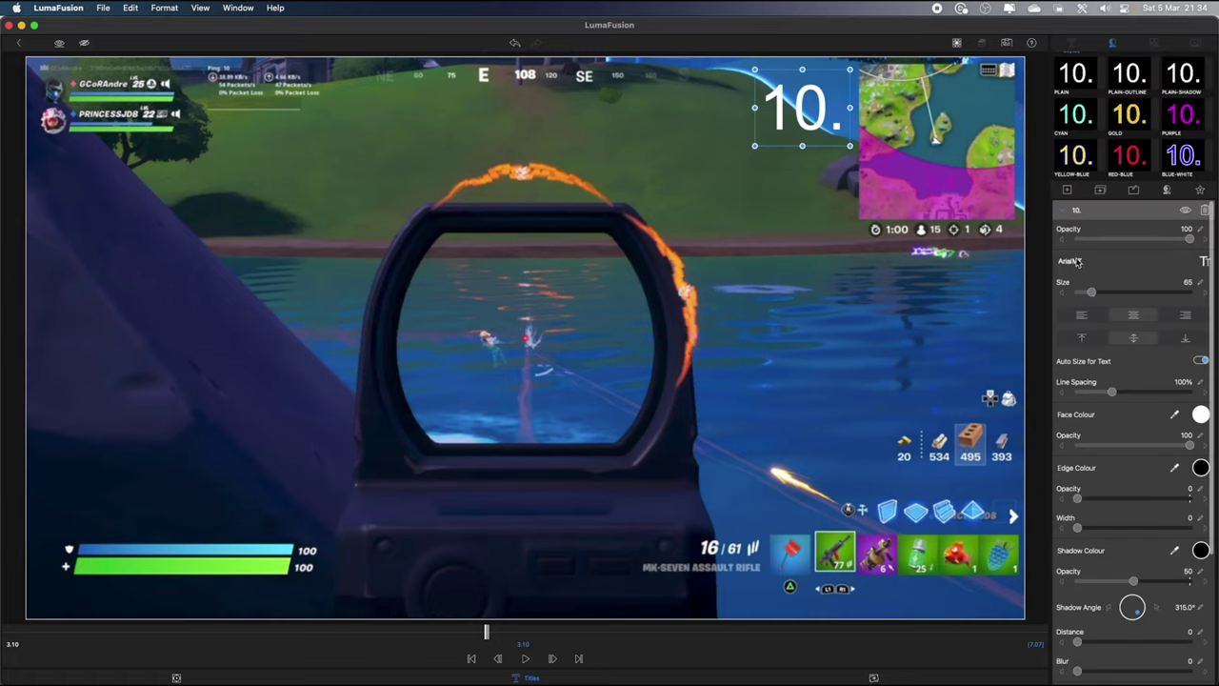
left_click(1205, 261)
left_click(1204, 261)
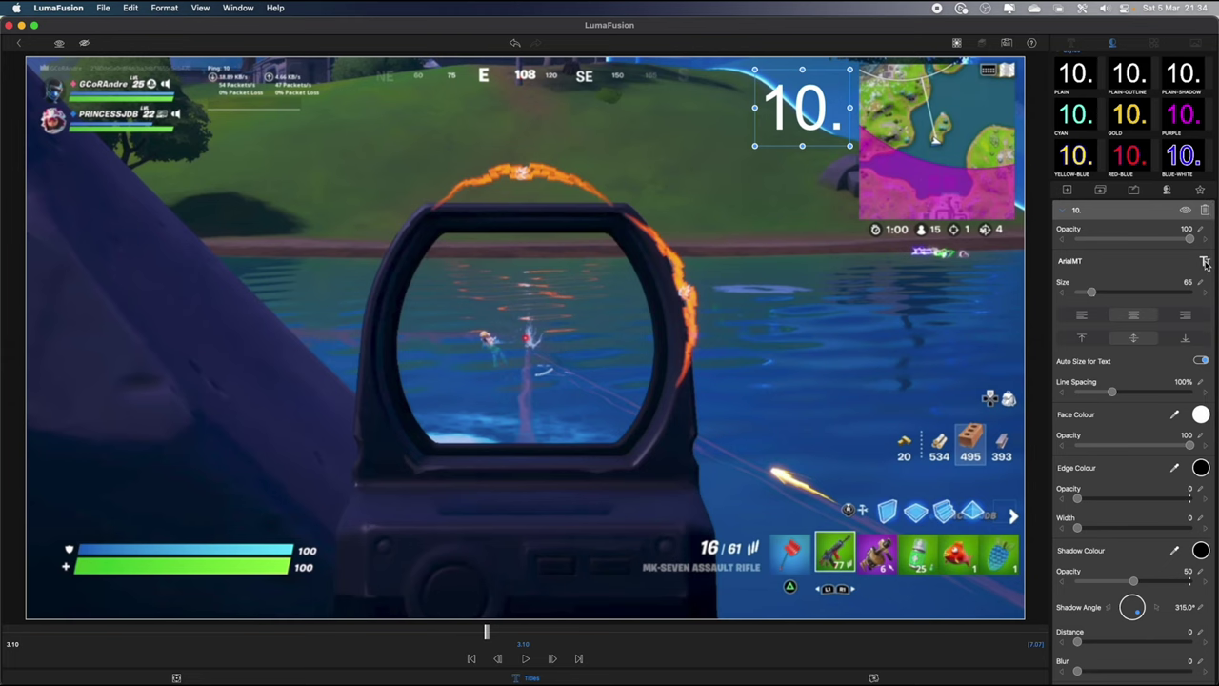
left_click(1076, 265)
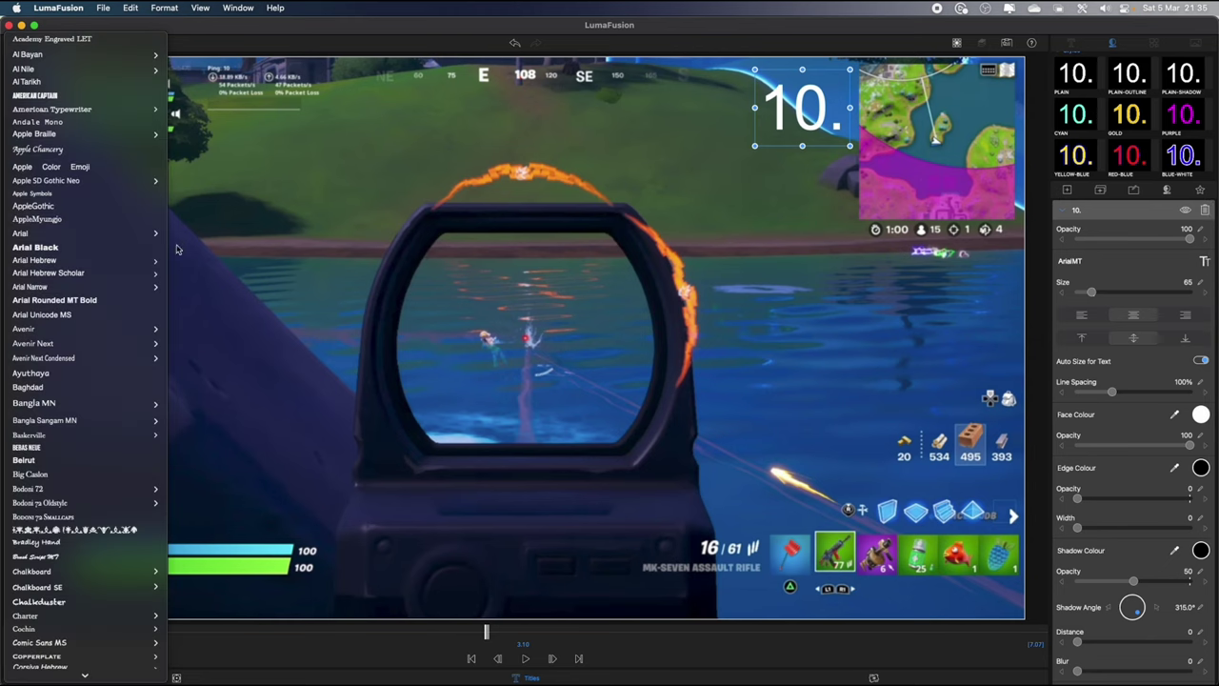
scroll(91, 224, "down", 20)
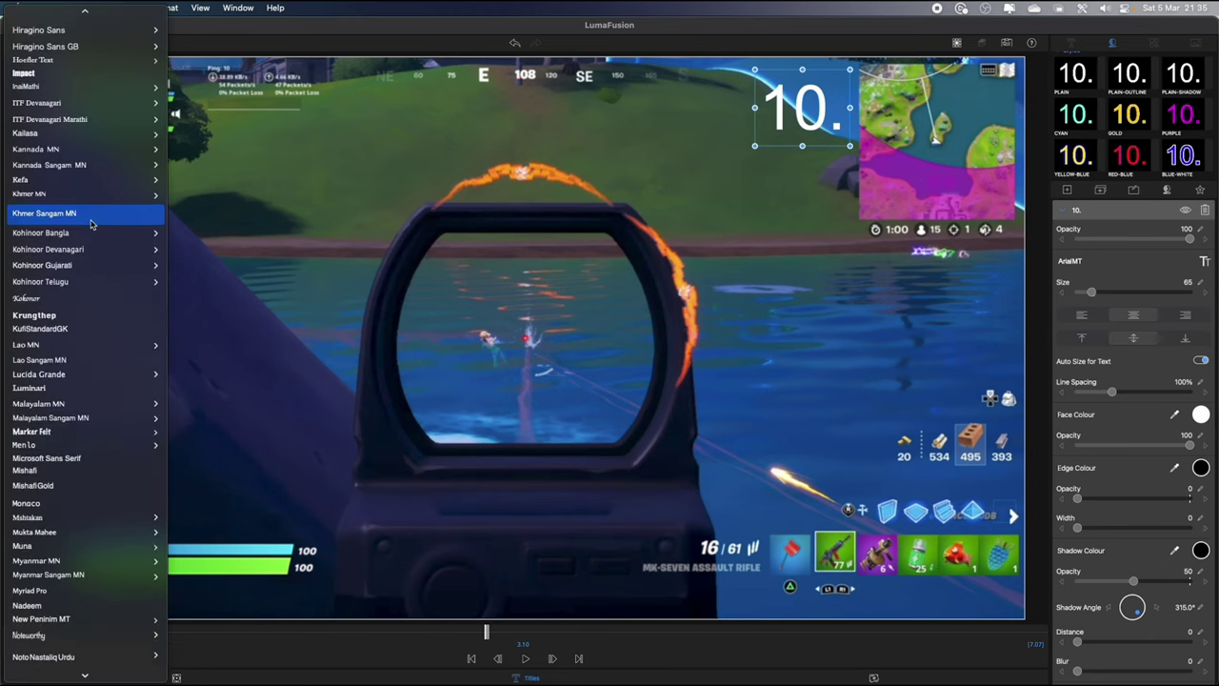
scroll(88, 229, "up", 3)
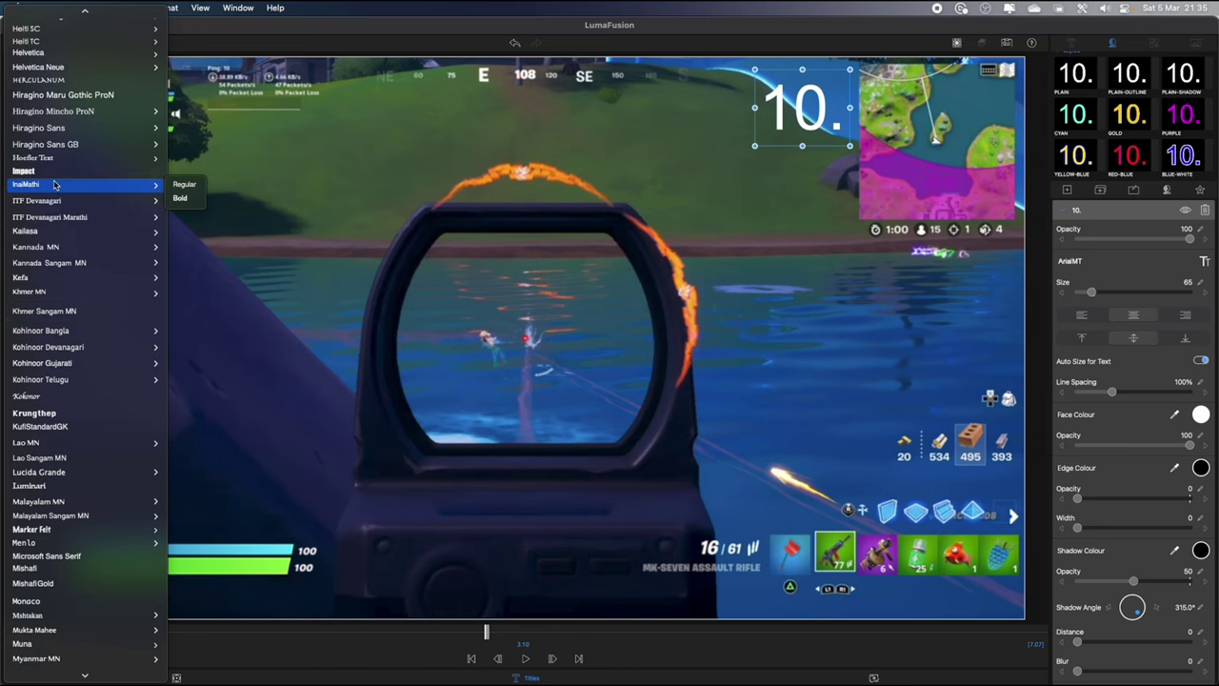
left_click(53, 174)
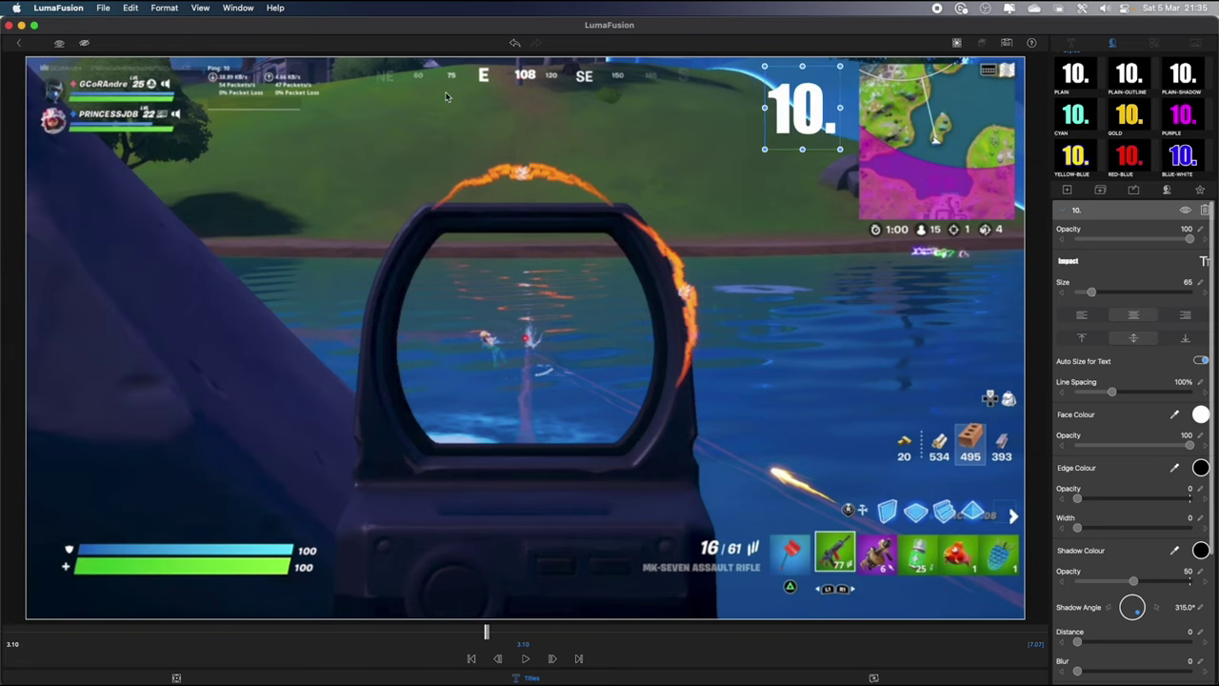
left_click(1062, 262)
left_click(47, 269)
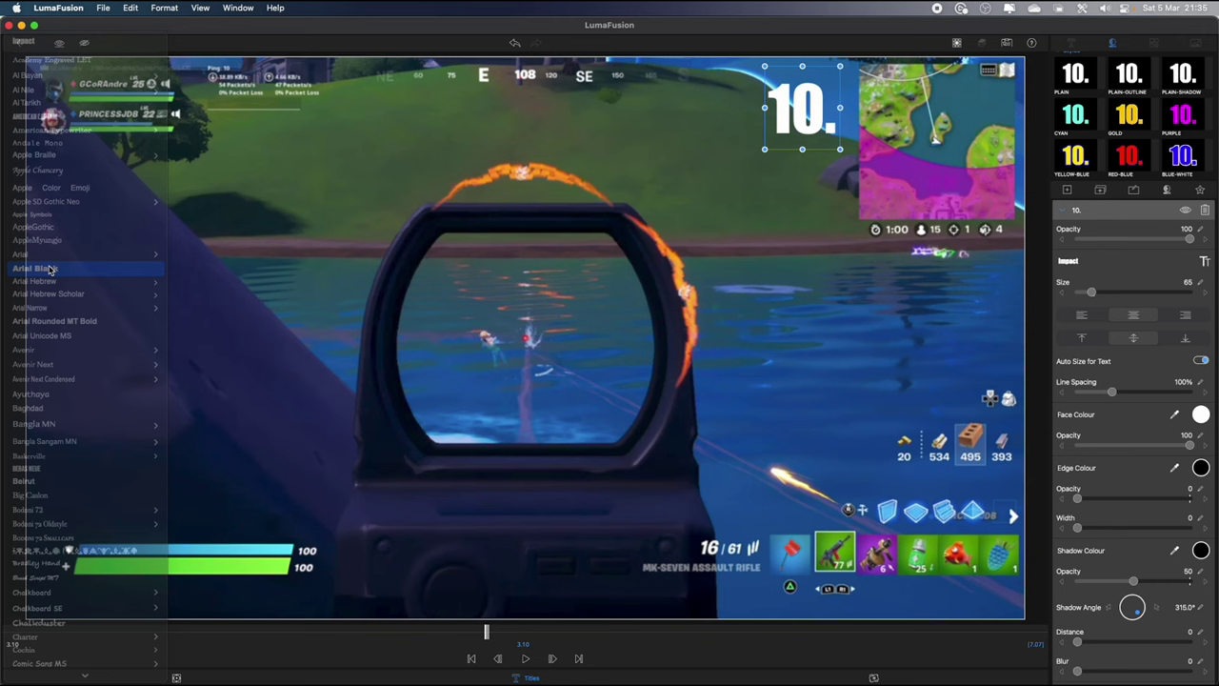
- Set the "10." title's font to Apple SD Gothic Neo Bold, nudge the title slightly downwards and return to the timeline
left_click(1073, 268)
scroll(87, 233, "down", 2)
scroll(87, 234, "up", 1)
mouse_move(86, 186)
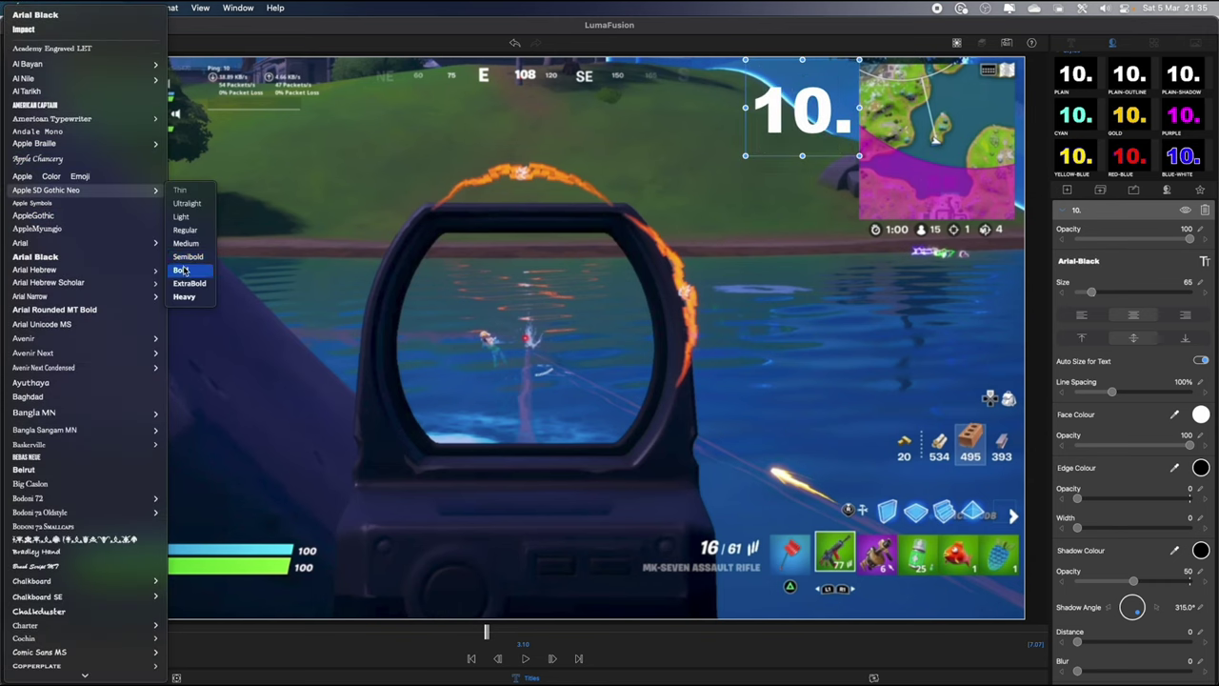
left_click(190, 269)
left_click_drag(776, 143, 774, 150)
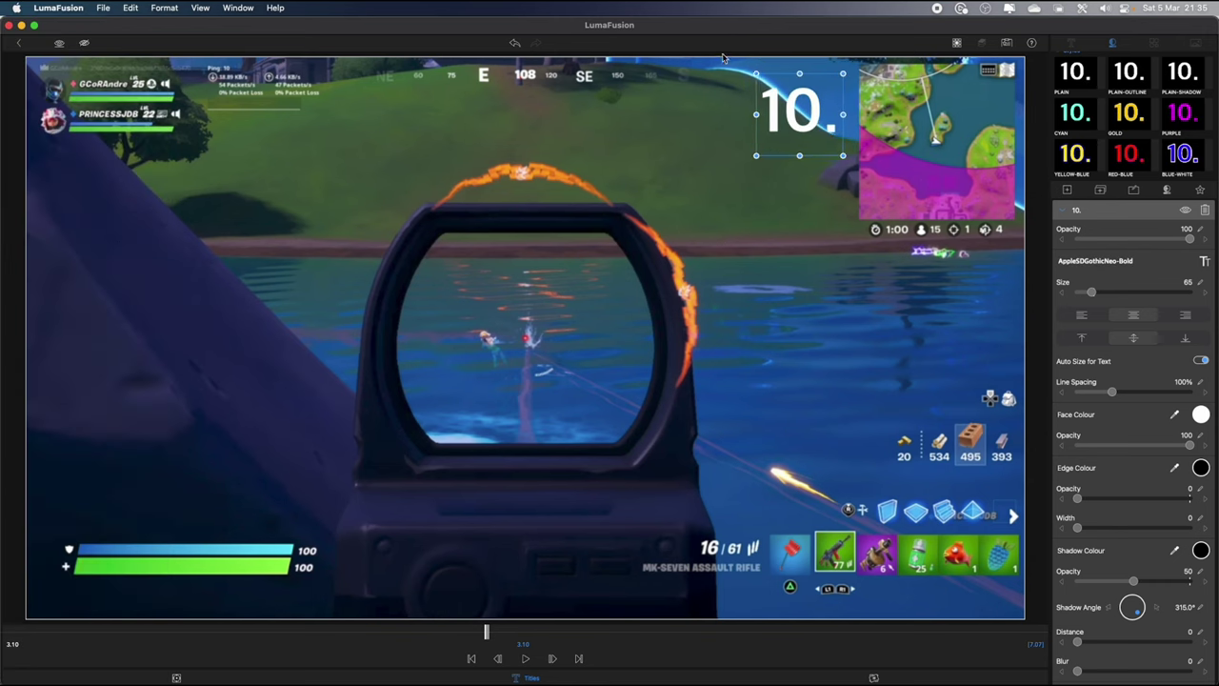
left_click(13, 45)
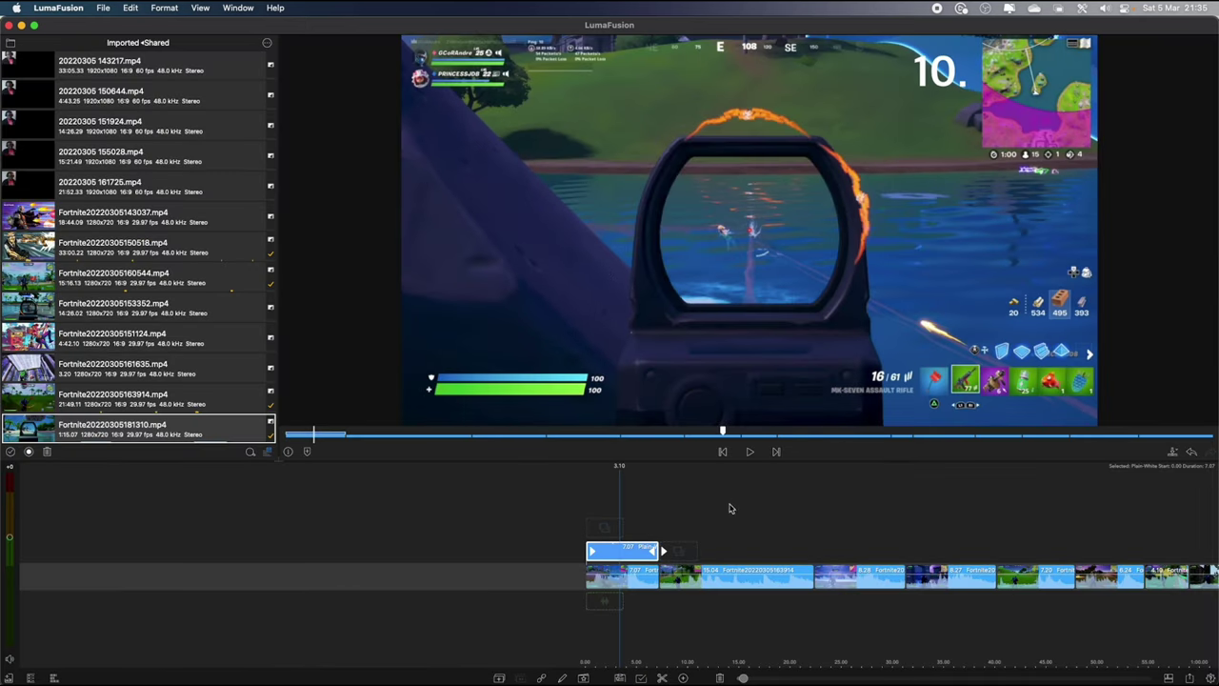
- Reopen the "10." title and move it to mid-height beside the left edge of the picture
double_click(606, 558)
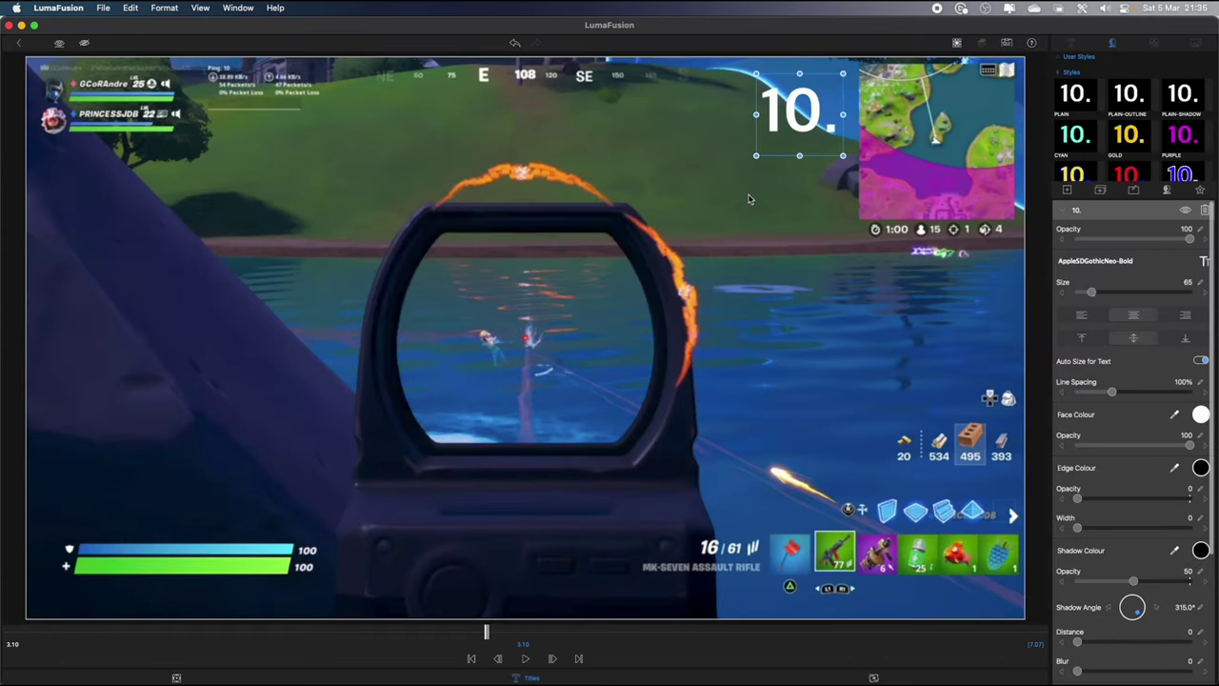
left_click_drag(141, 305, 64, 348)
left_click(18, 43)
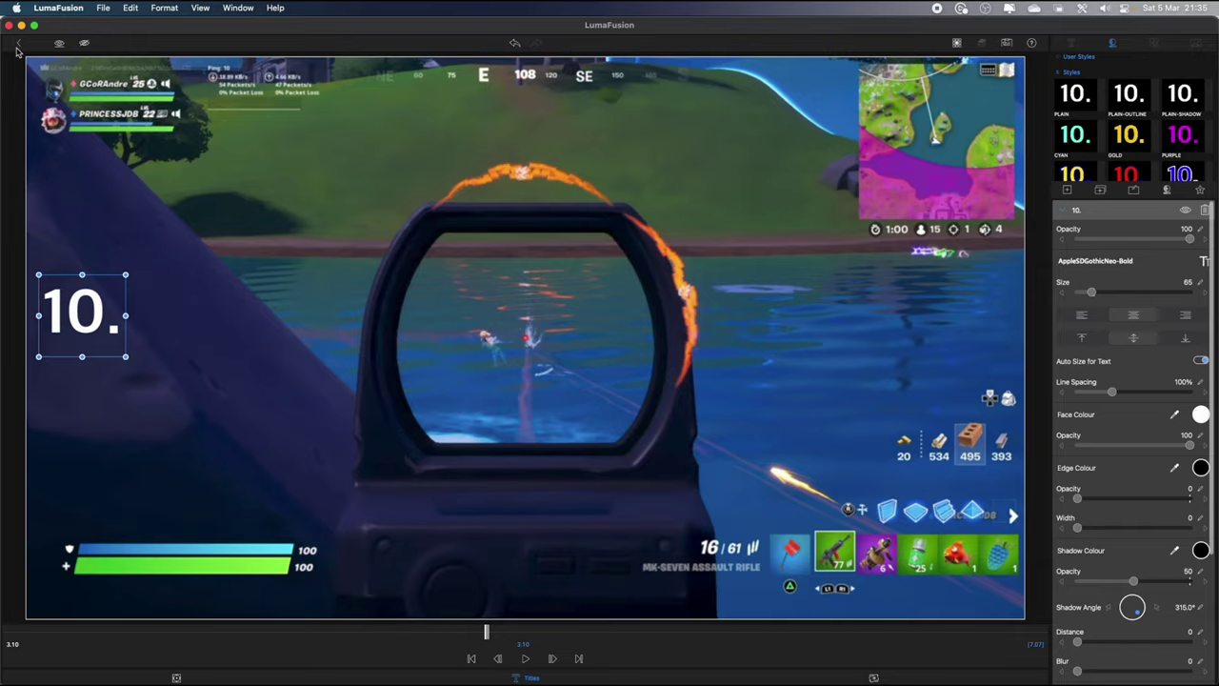
mouse_move(540, 508)
left_mouse_down()
mouse_move(580, 508)
mouse_move(530, 504)
mouse_move(548, 506)
left_mouse_up()
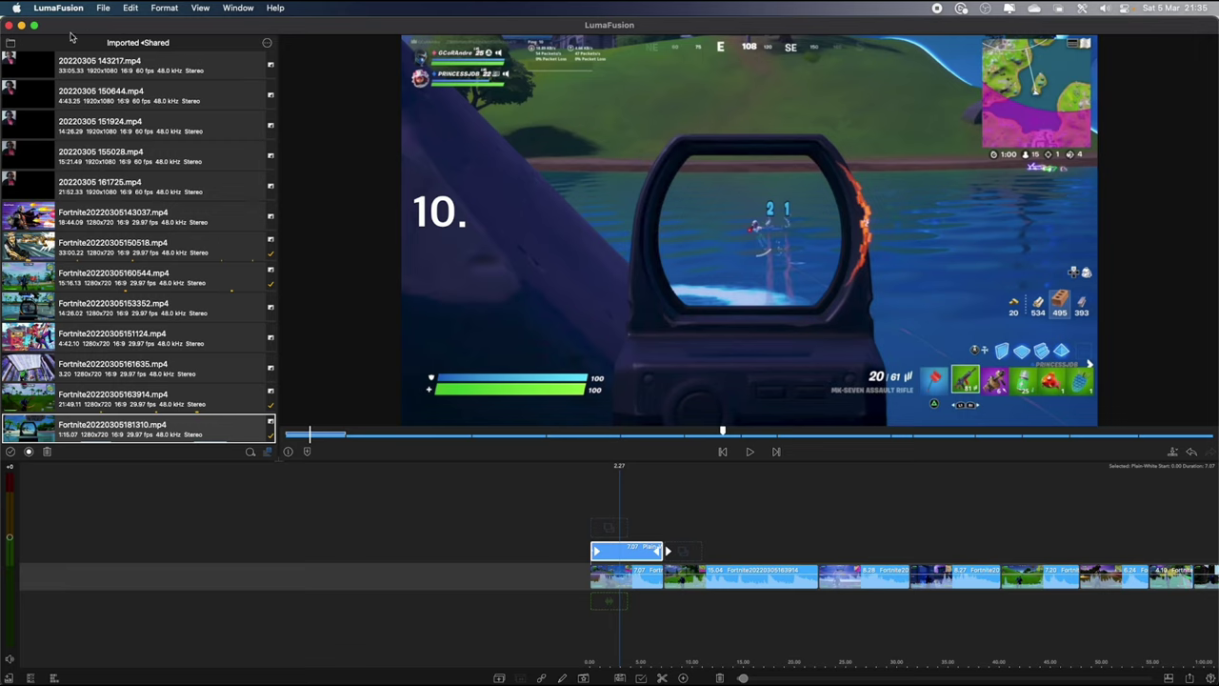
- Try a Burst transition at the start of the "10." title, play it back and undo it
left_click(11, 45)
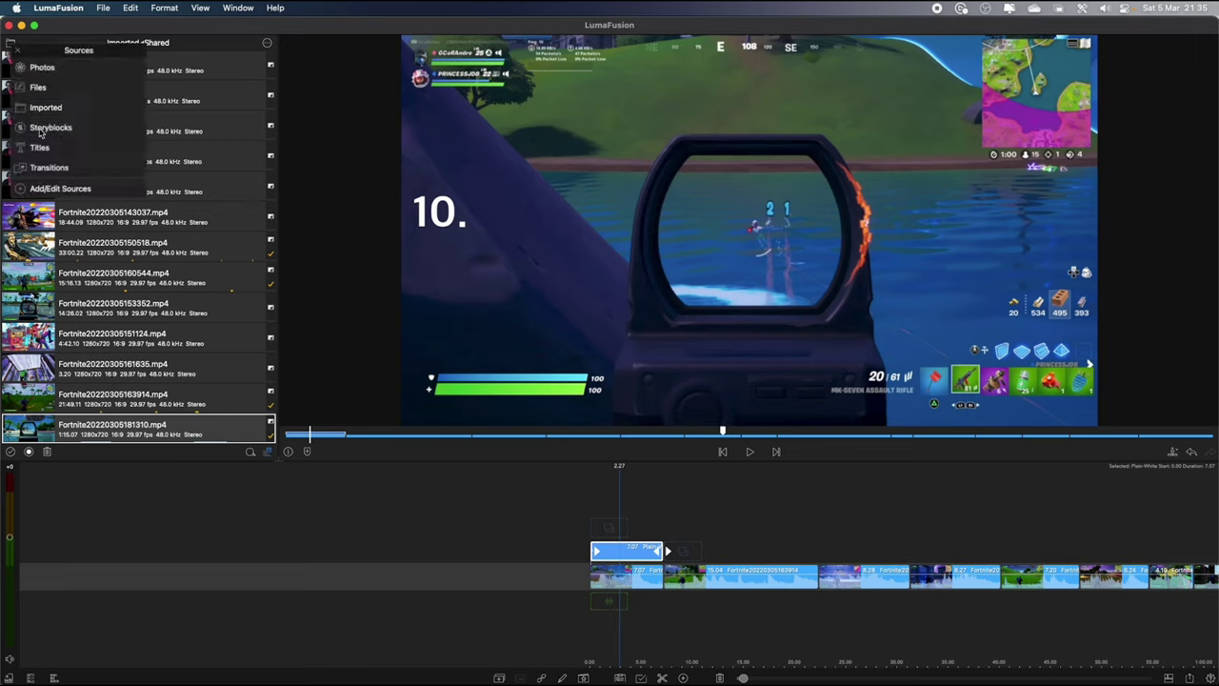
left_click(40, 167)
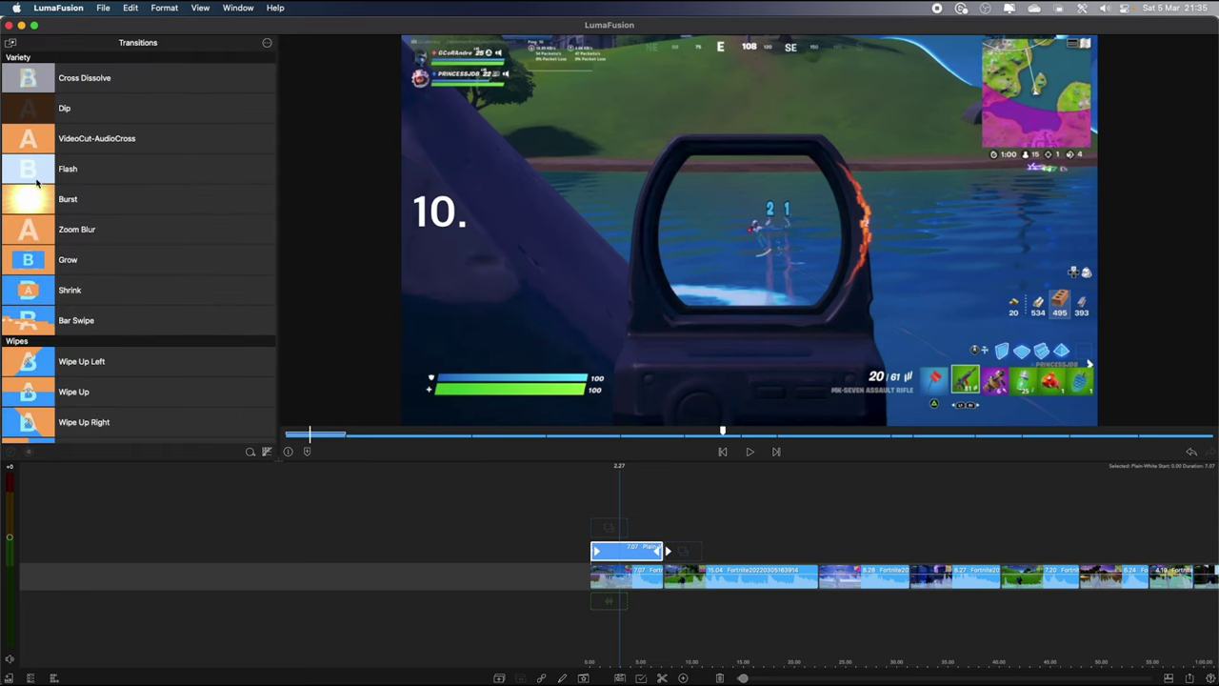
left_click_drag(34, 204, 588, 555)
key("space")
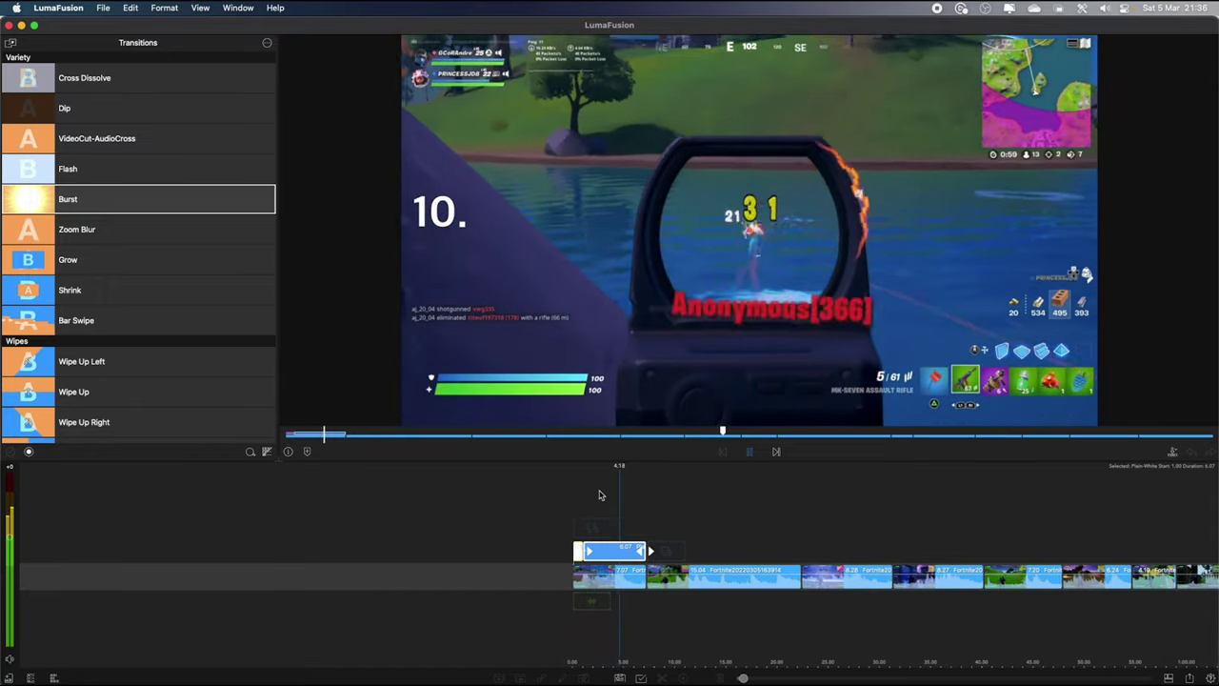
key("space")
left_click_drag(582, 505, 644, 511)
key("space")
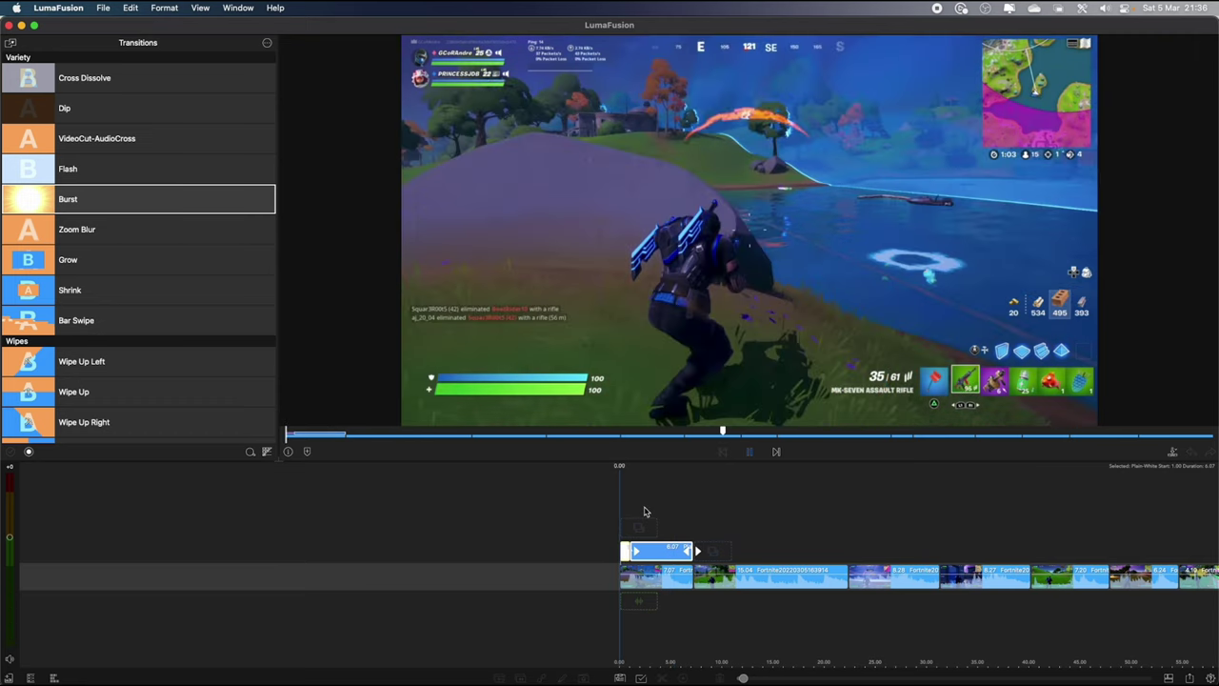
key("space")
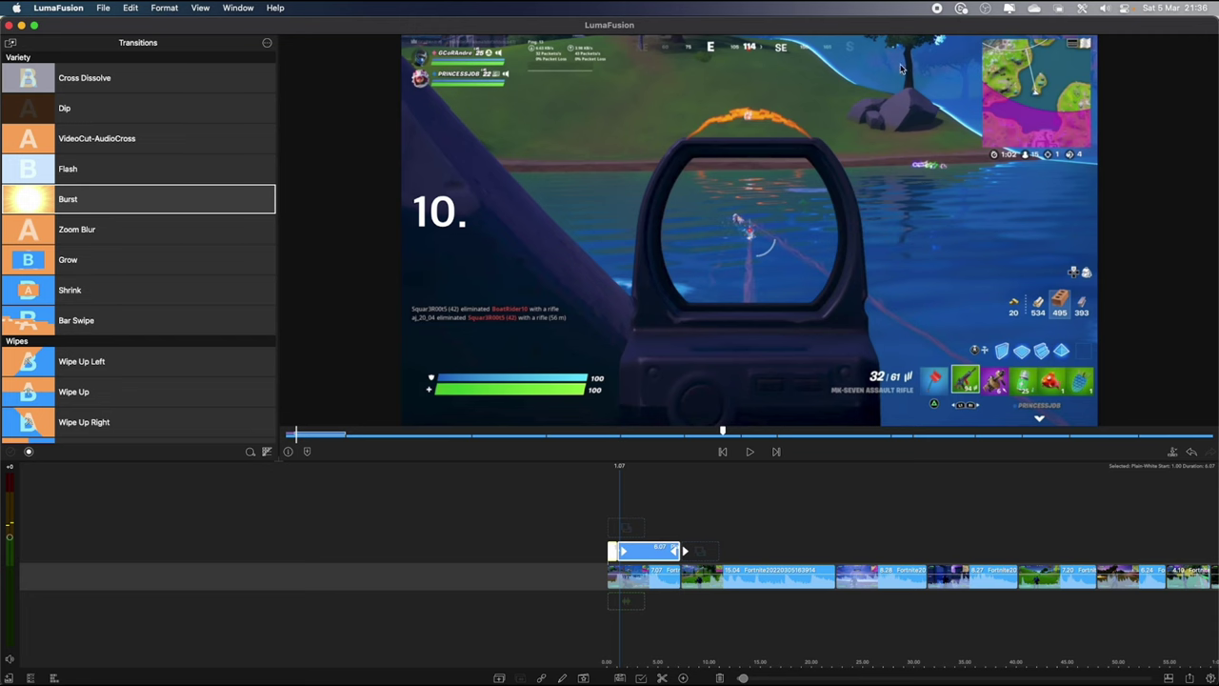
left_click(1192, 452)
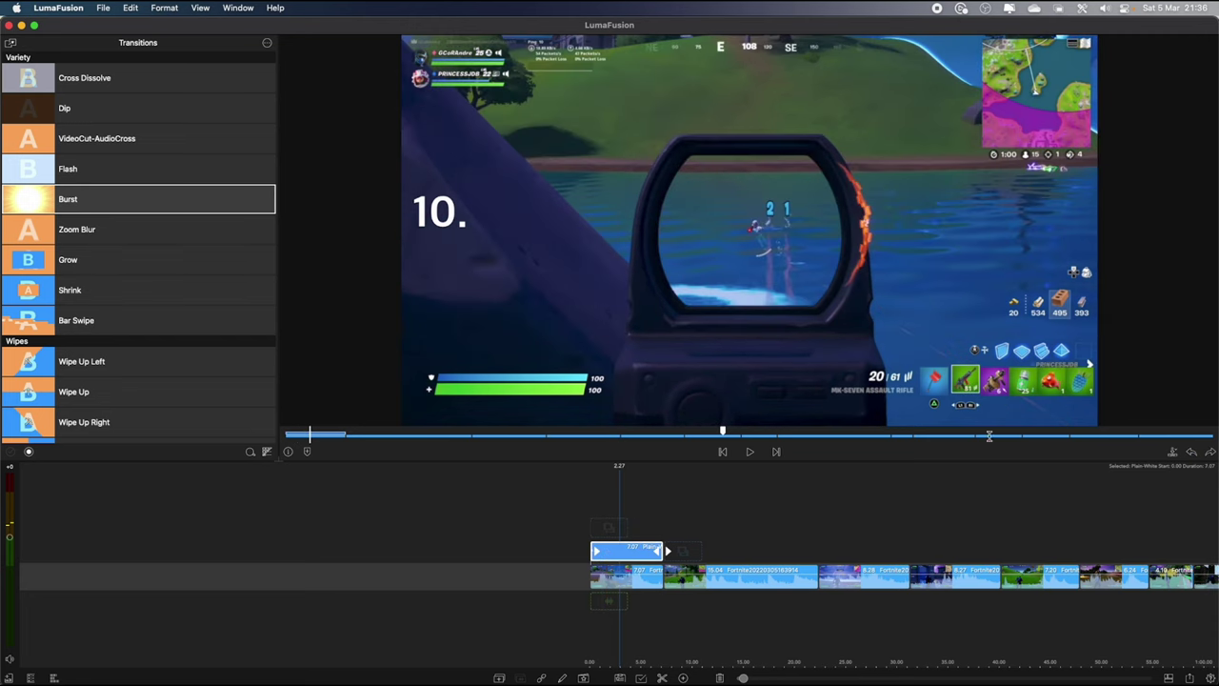
- Add a Flash transition at the start of the "10." title and play the section through
scroll(120, 229, "down", 10)
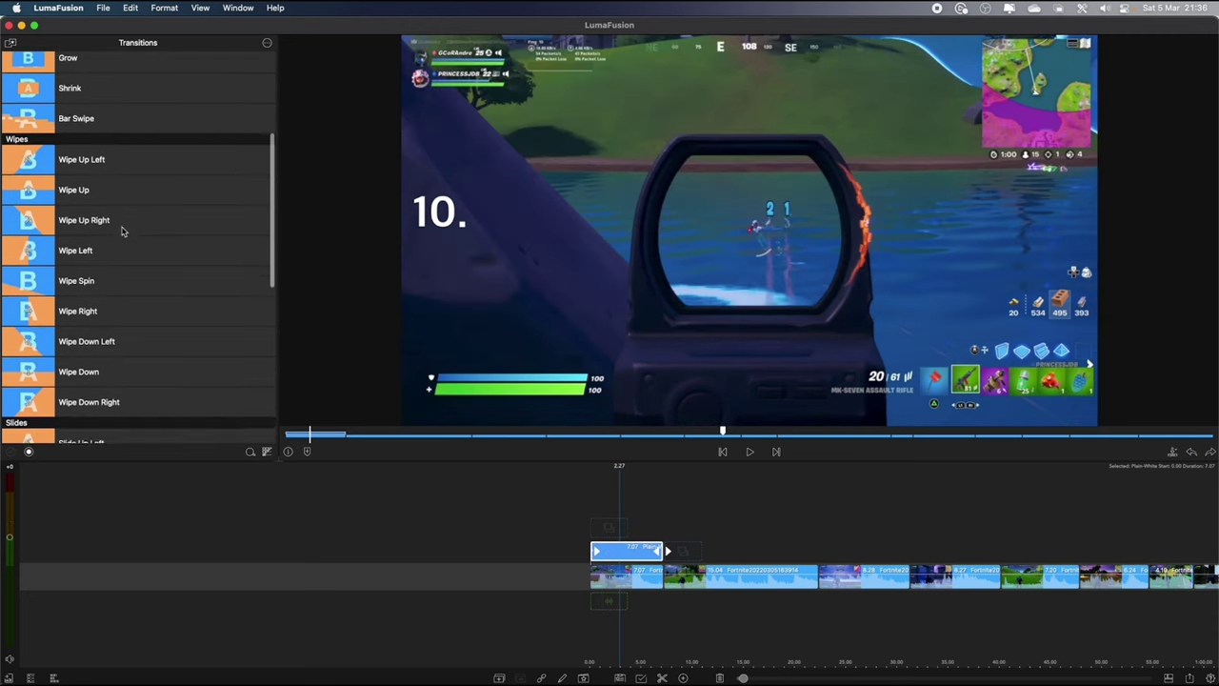
scroll(122, 231, "down", 5)
scroll(116, 236, "up", 13)
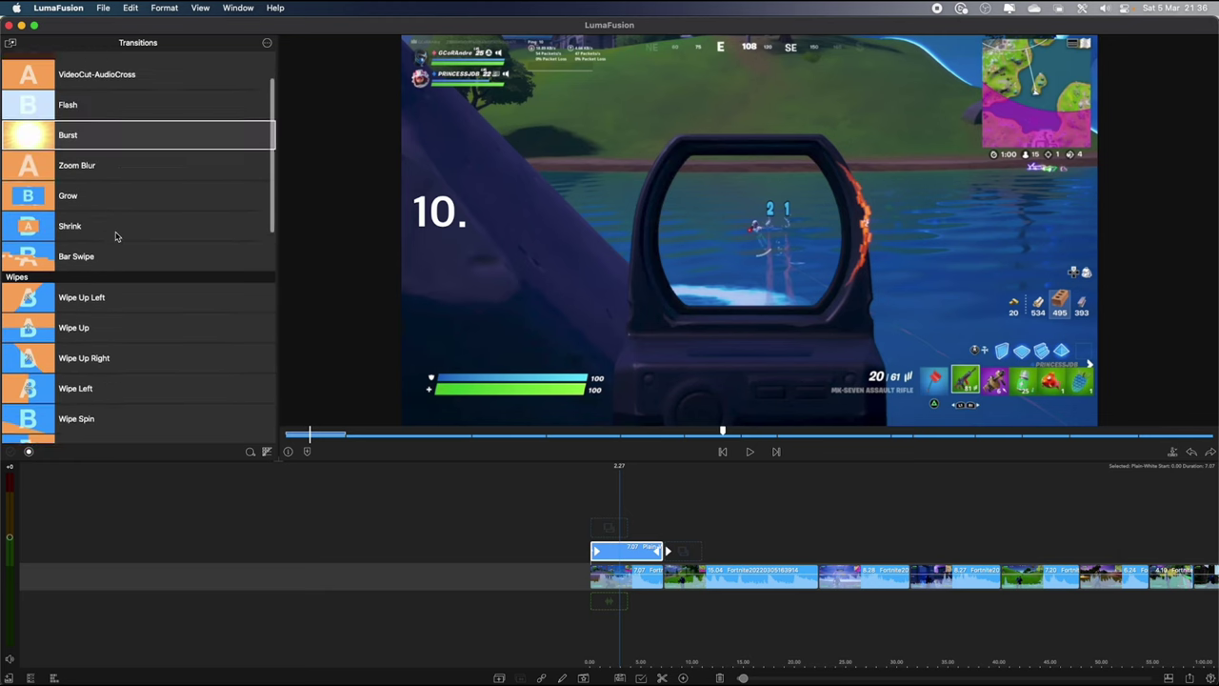
scroll(116, 236, "up", 2)
left_click_drag(44, 175, 596, 553)
key("space")
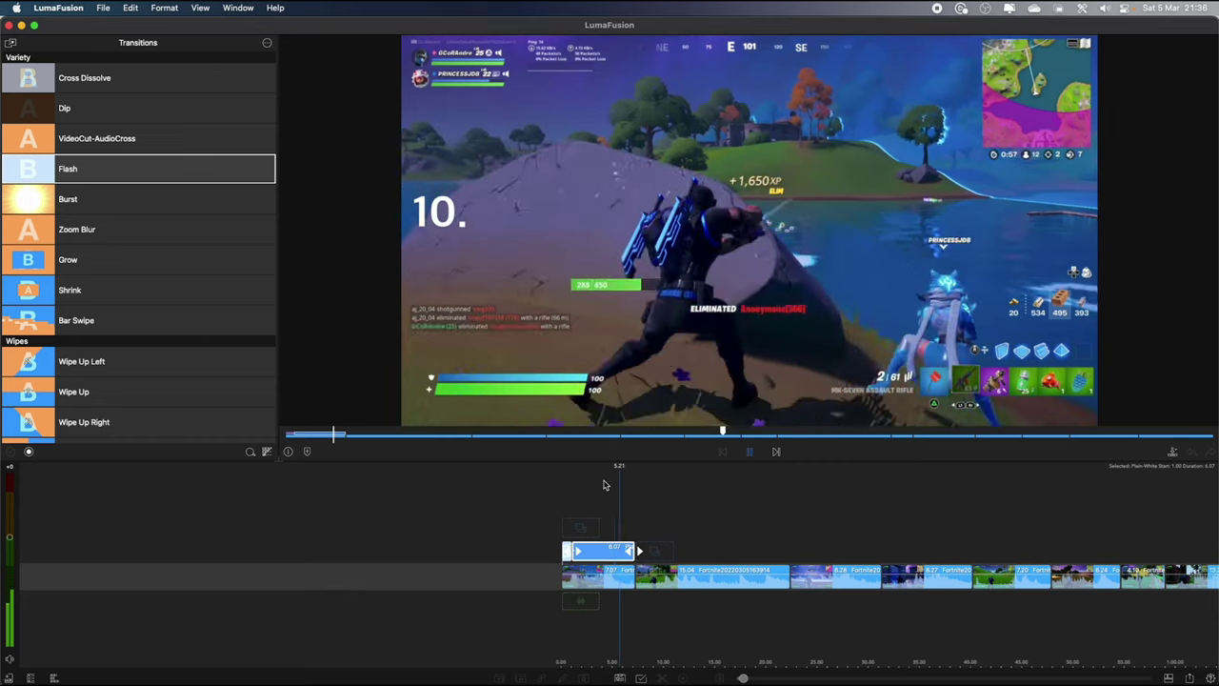
key("space")
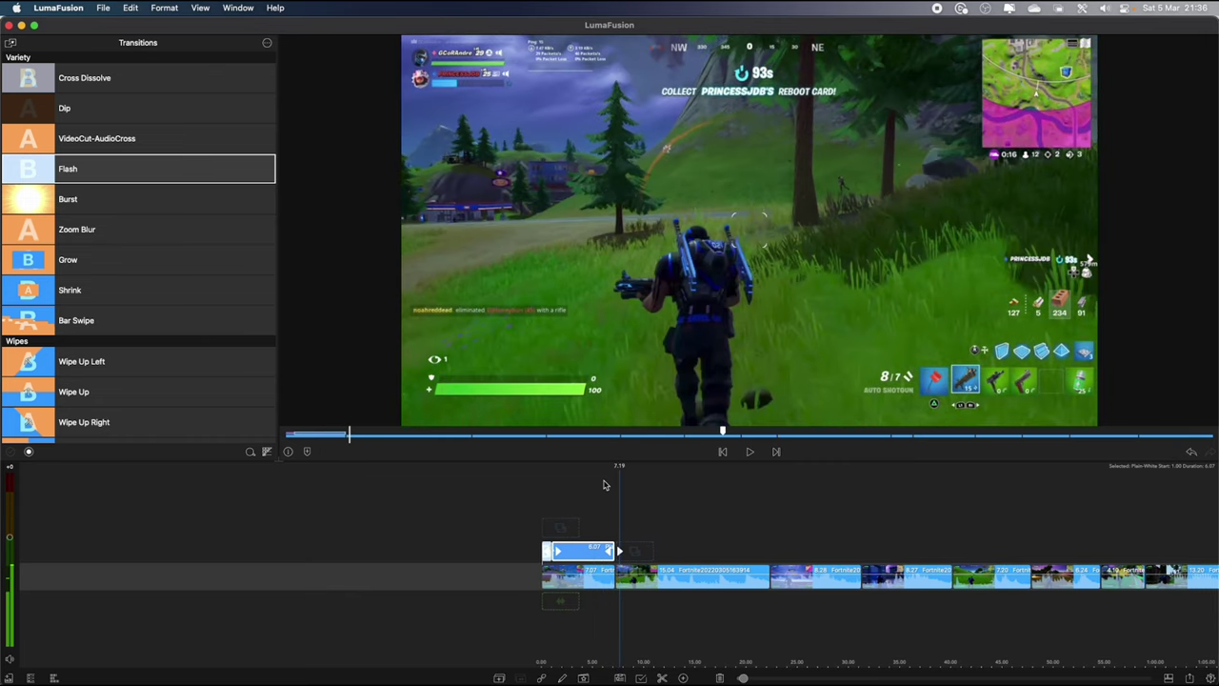
- Copy the "10." title and paste the copy above the start of the second timeline clip
left_click(560, 552)
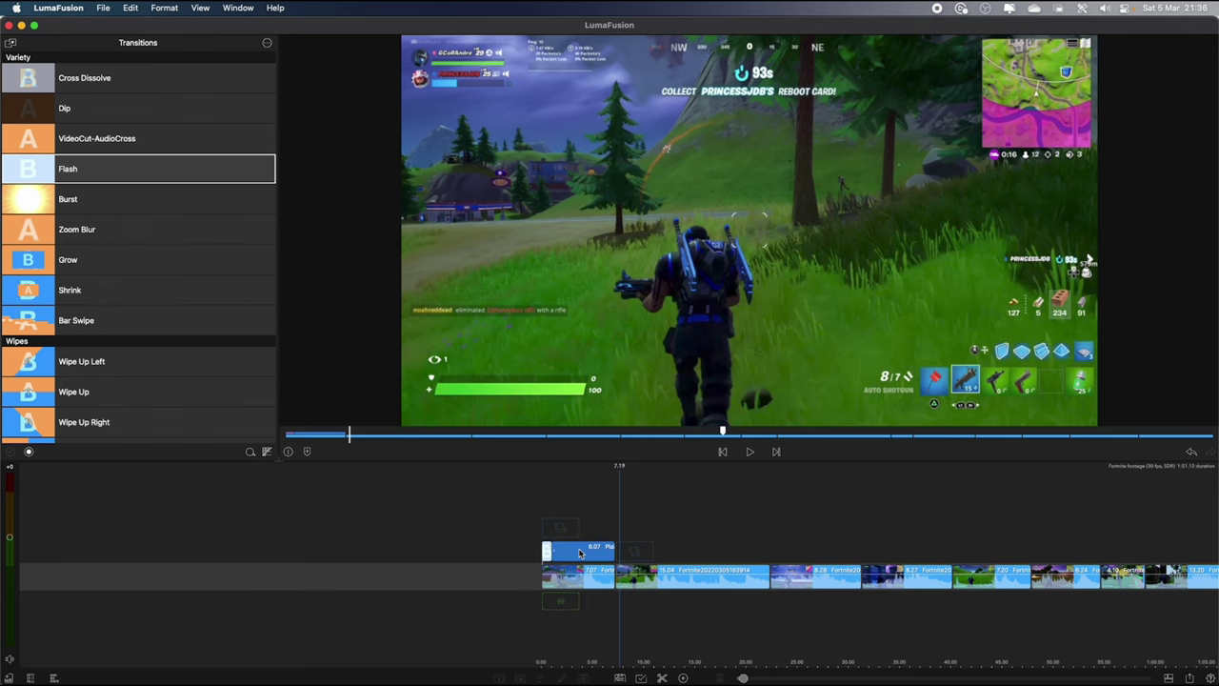
left_click(568, 550)
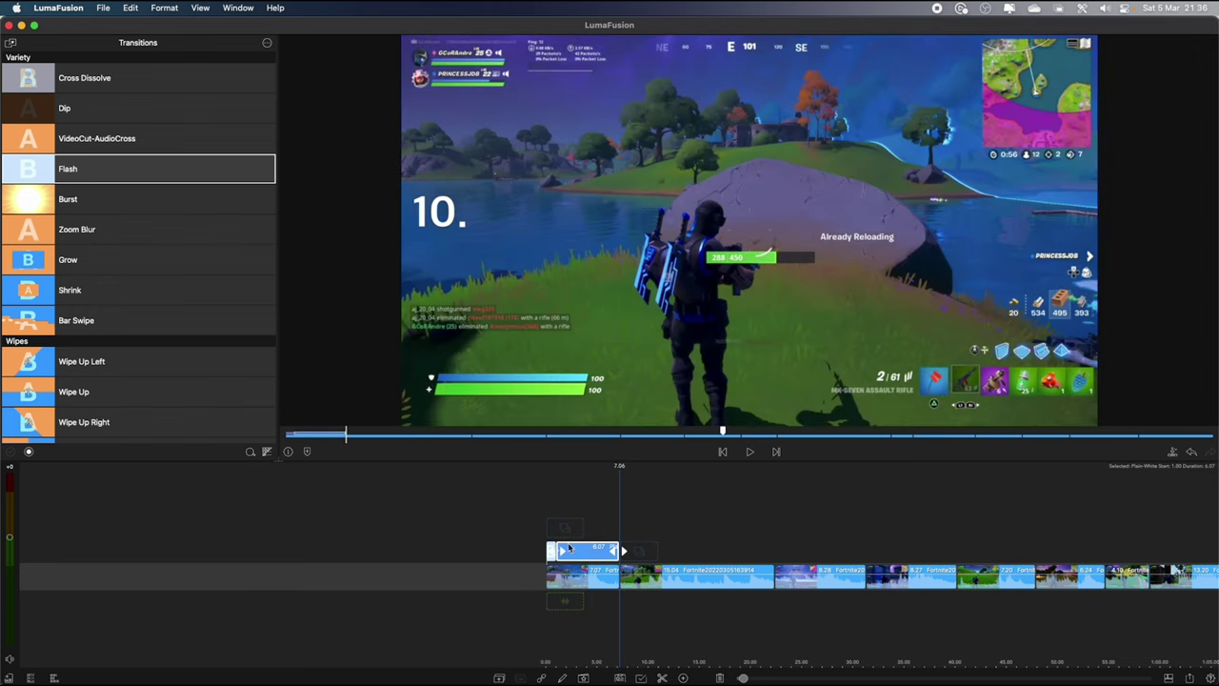
left_click(623, 679)
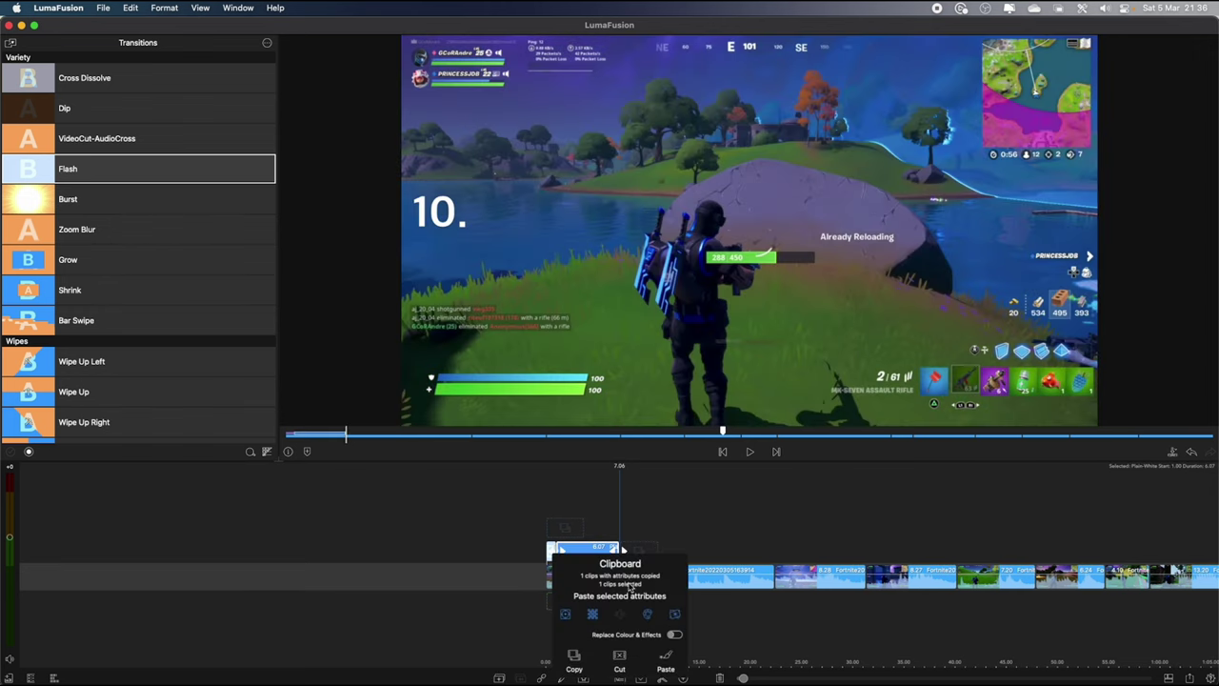
left_click(573, 657)
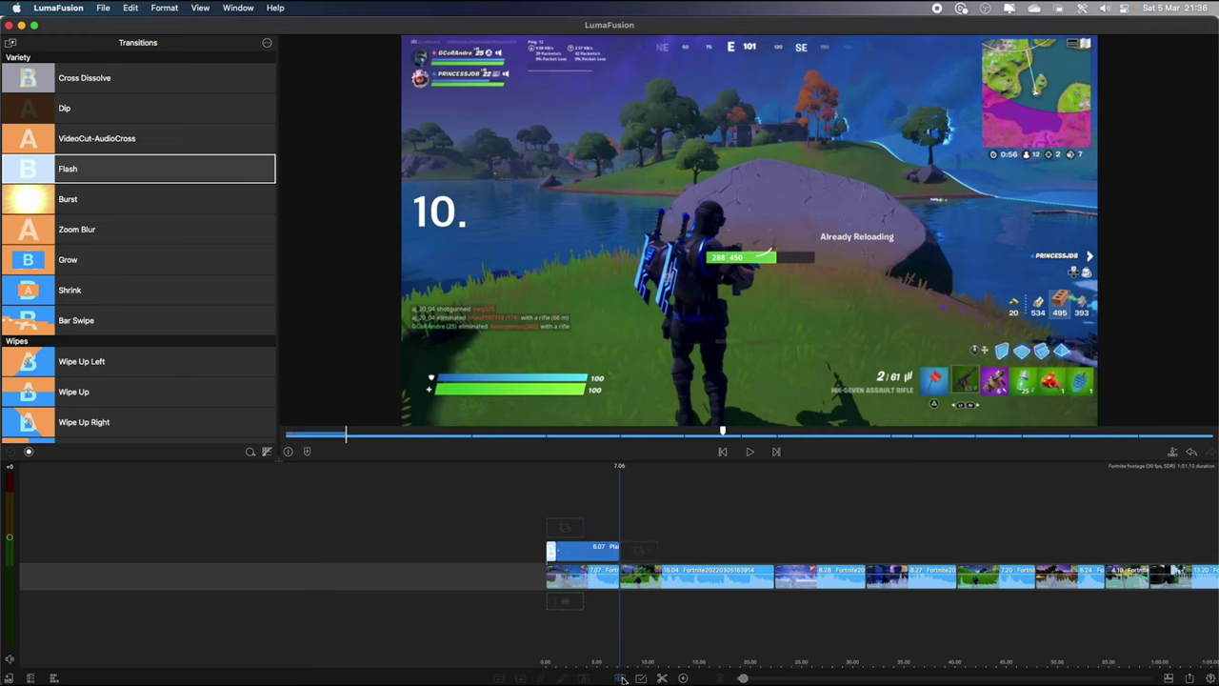
left_click(622, 678)
left_click(665, 655)
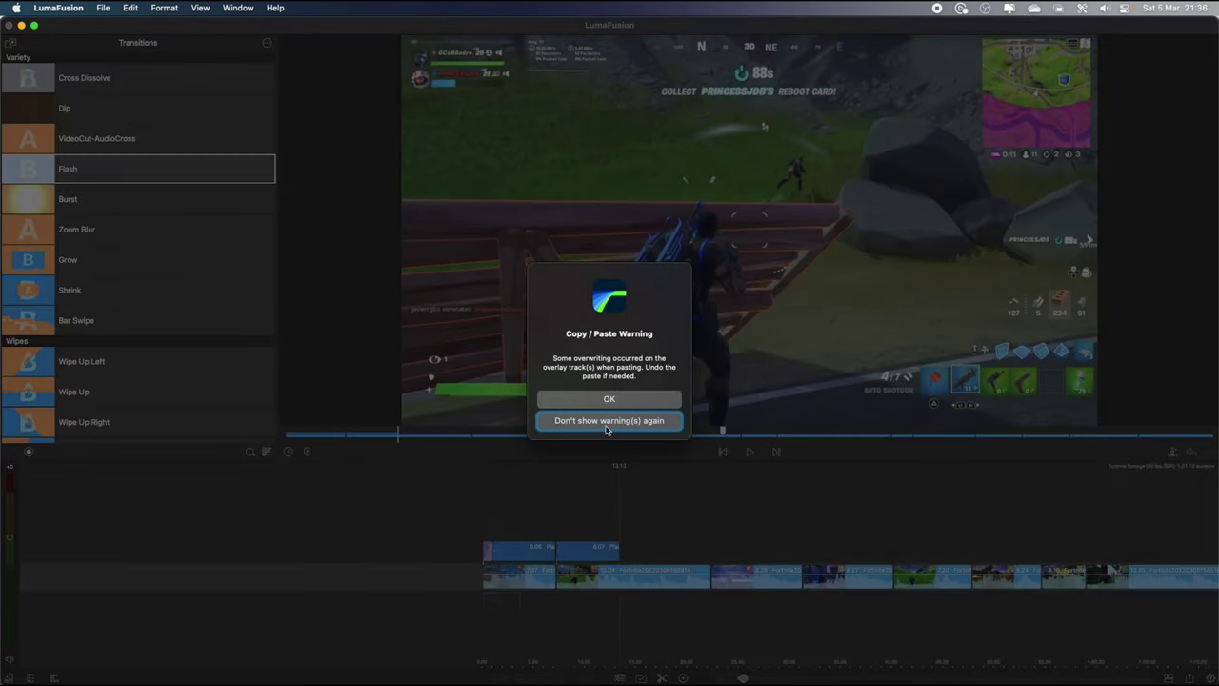
left_click(597, 400)
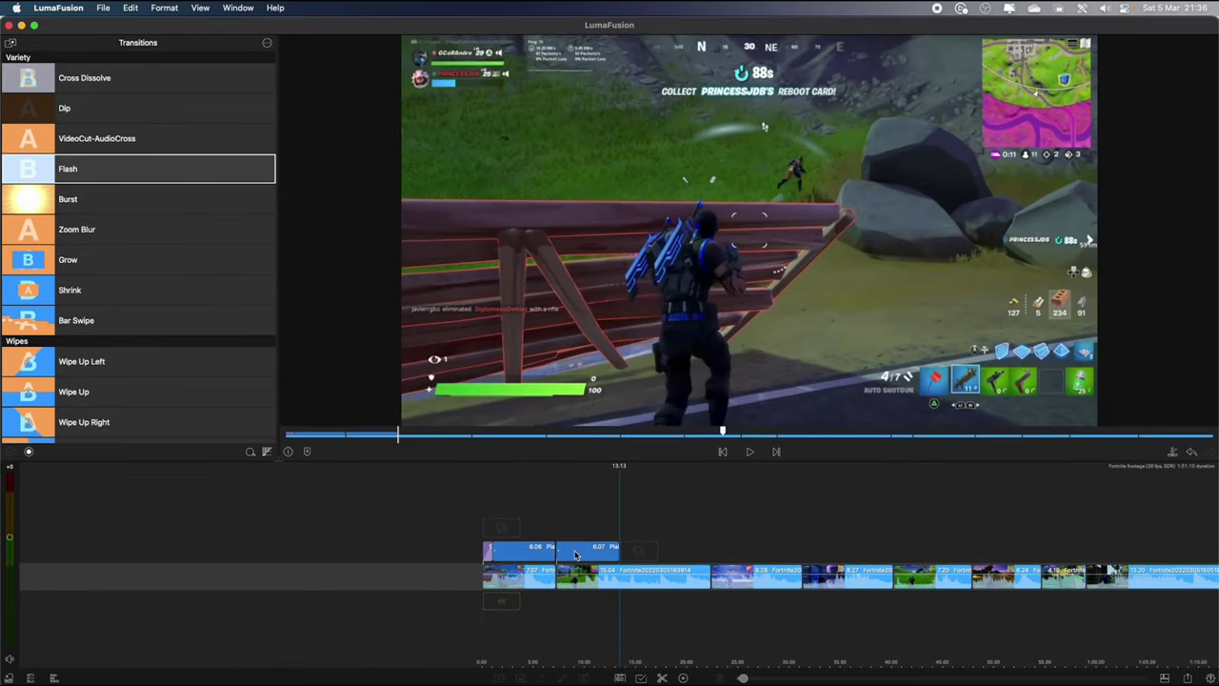
- Extend the pasted title to the end of the second clip and add a Flash transition at its start
left_click(583, 554)
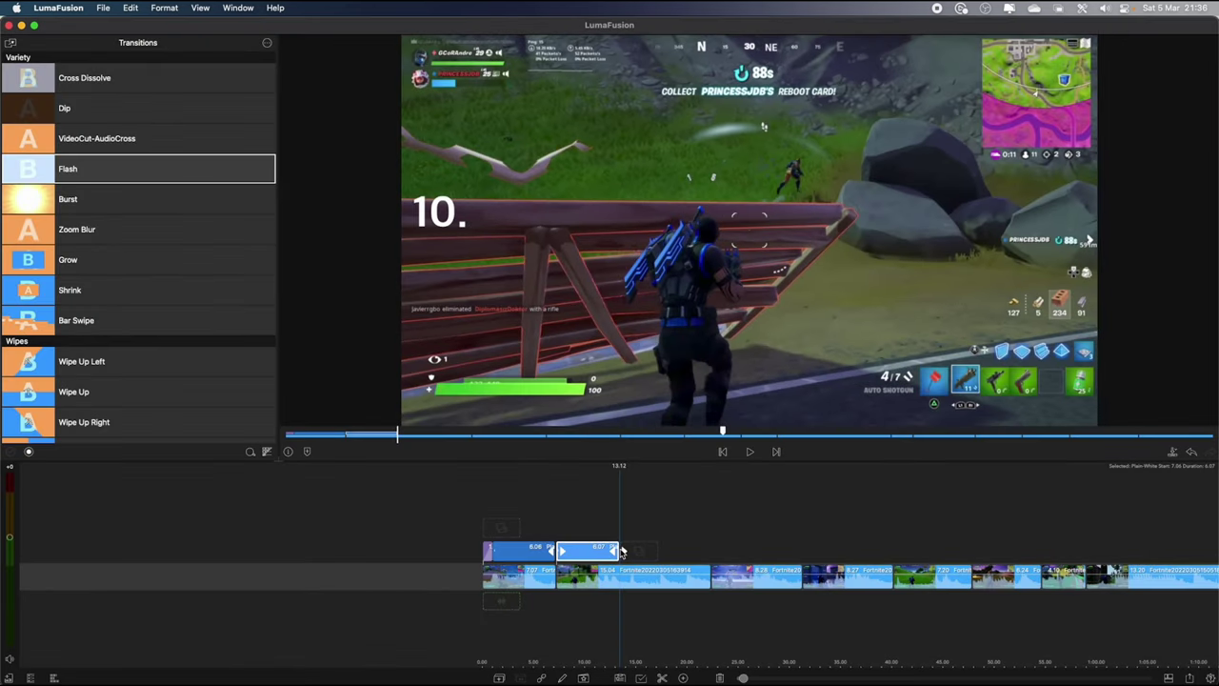
left_click_drag(621, 551, 708, 561)
left_click_drag(478, 518, 617, 507)
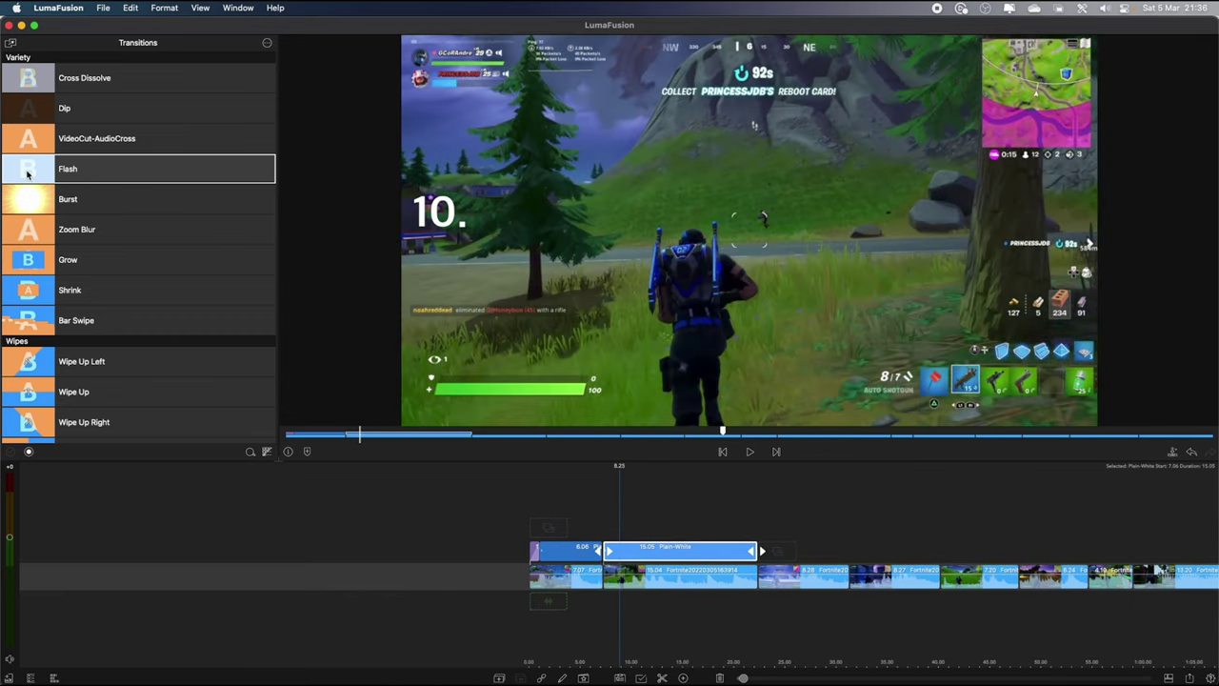
left_click_drag(602, 550, 629, 562)
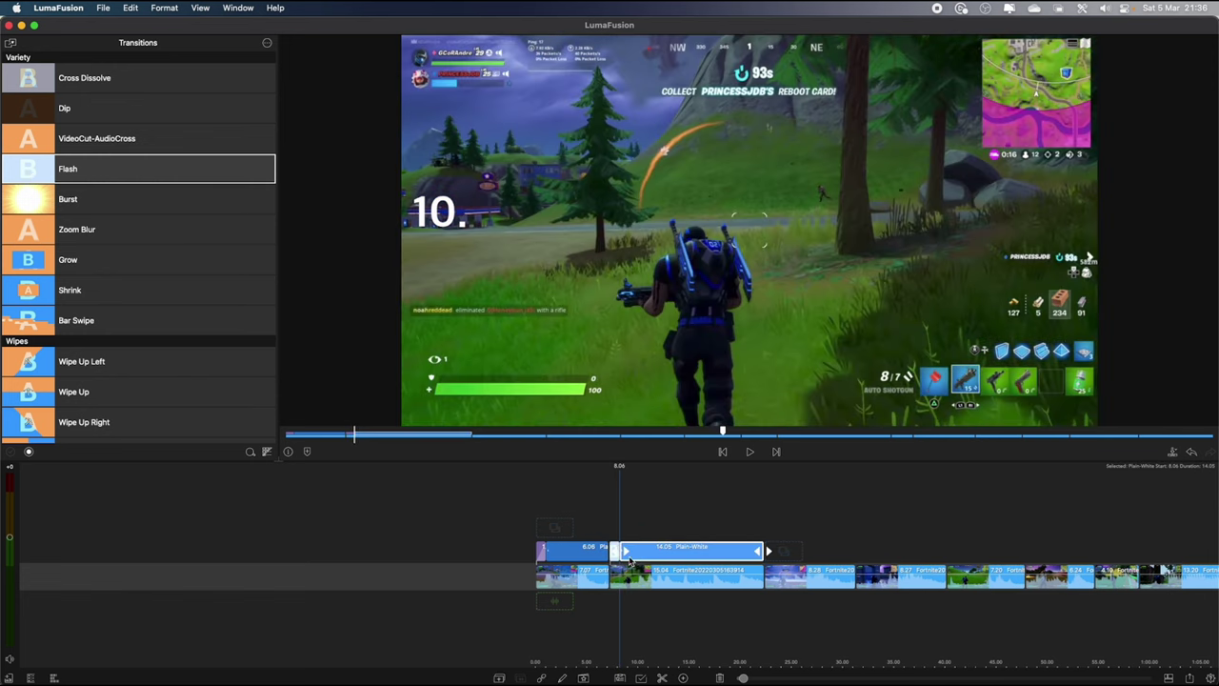
left_click_drag(599, 502, 640, 501)
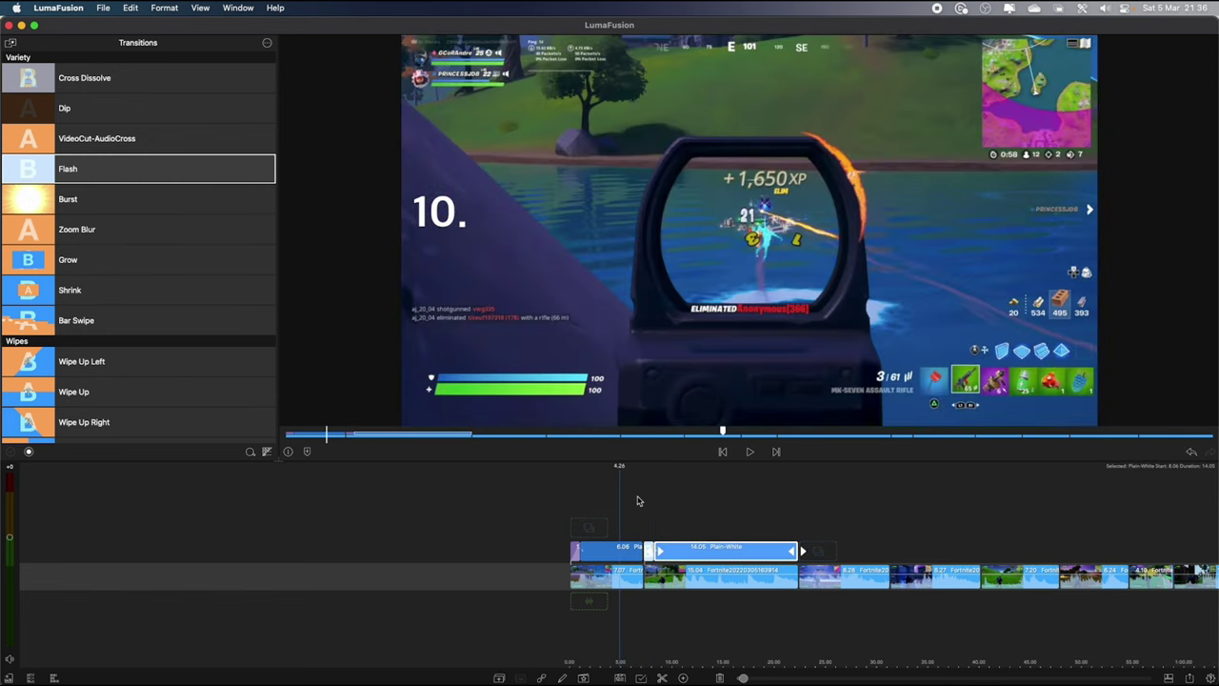
- Change the text of the title above the second clip to "9." and play the timeline from the first clip
double_click(682, 550)
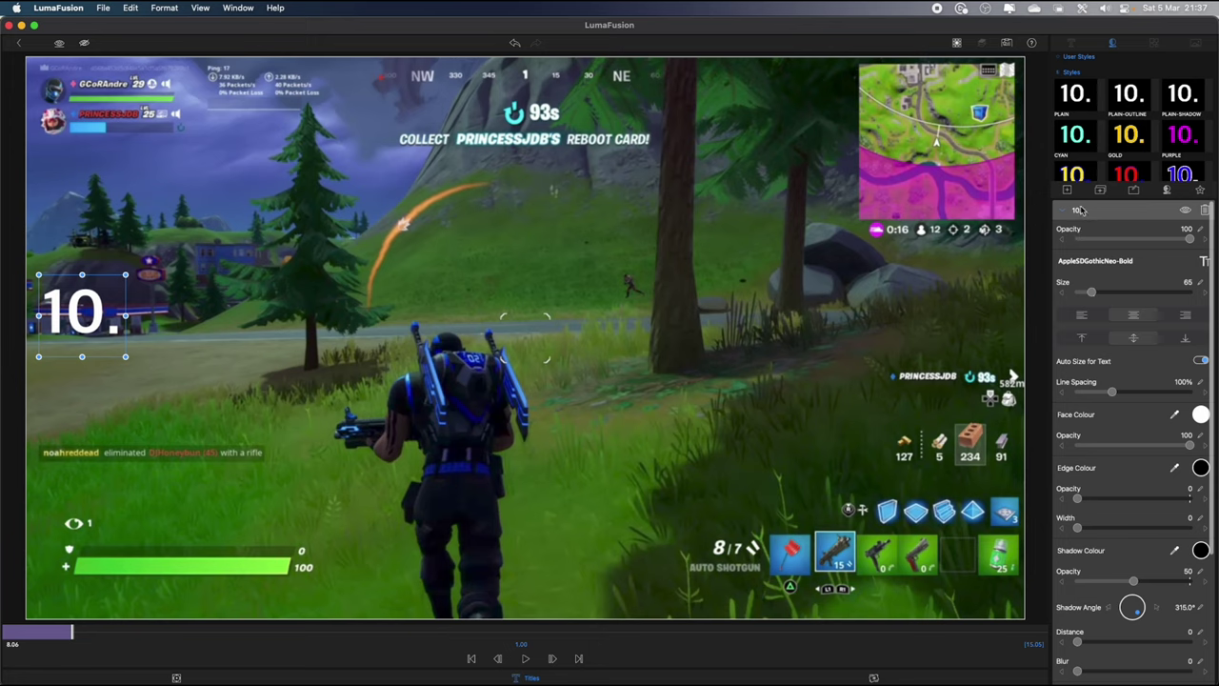
double_click(95, 311)
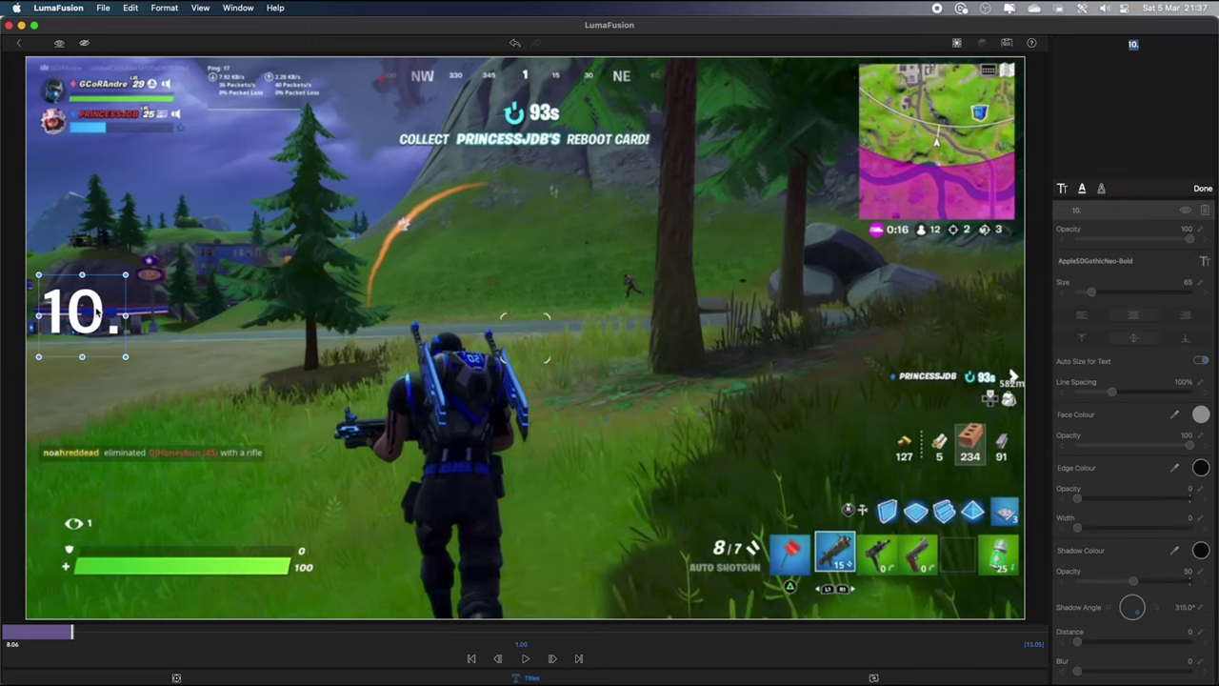
key("BackSpace")
key("BackSpace")
key("BackSpace")
type("9.")
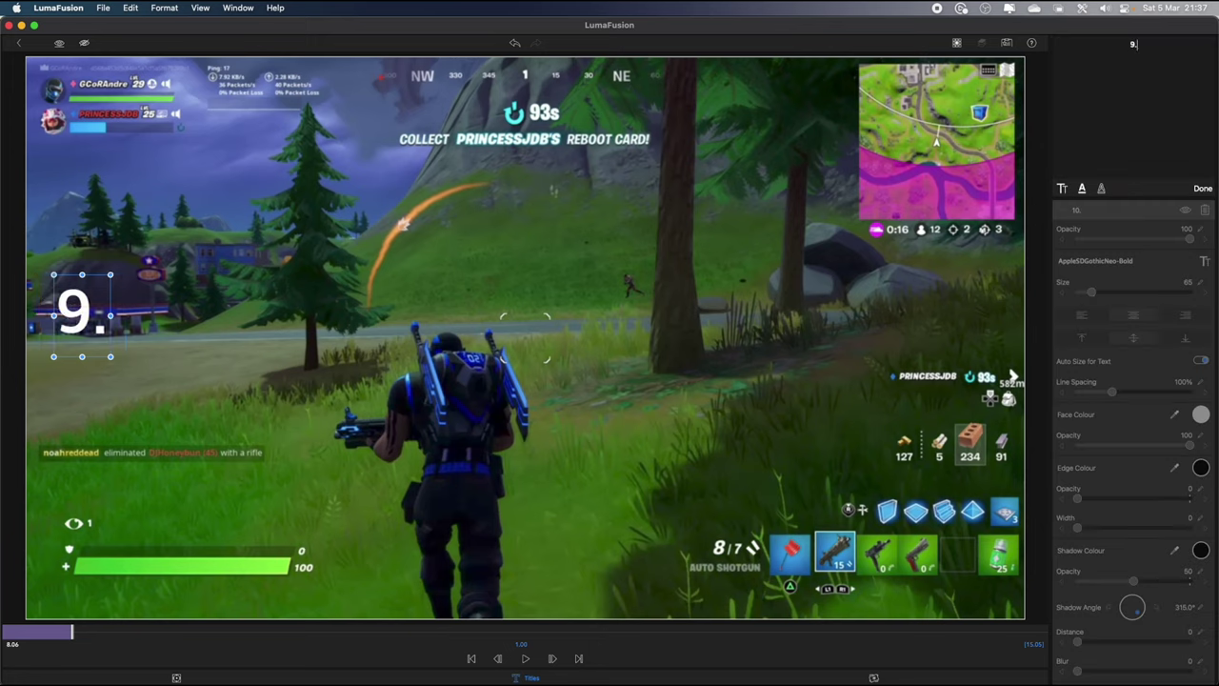
left_click(21, 43)
left_click_drag(590, 493, 638, 508)
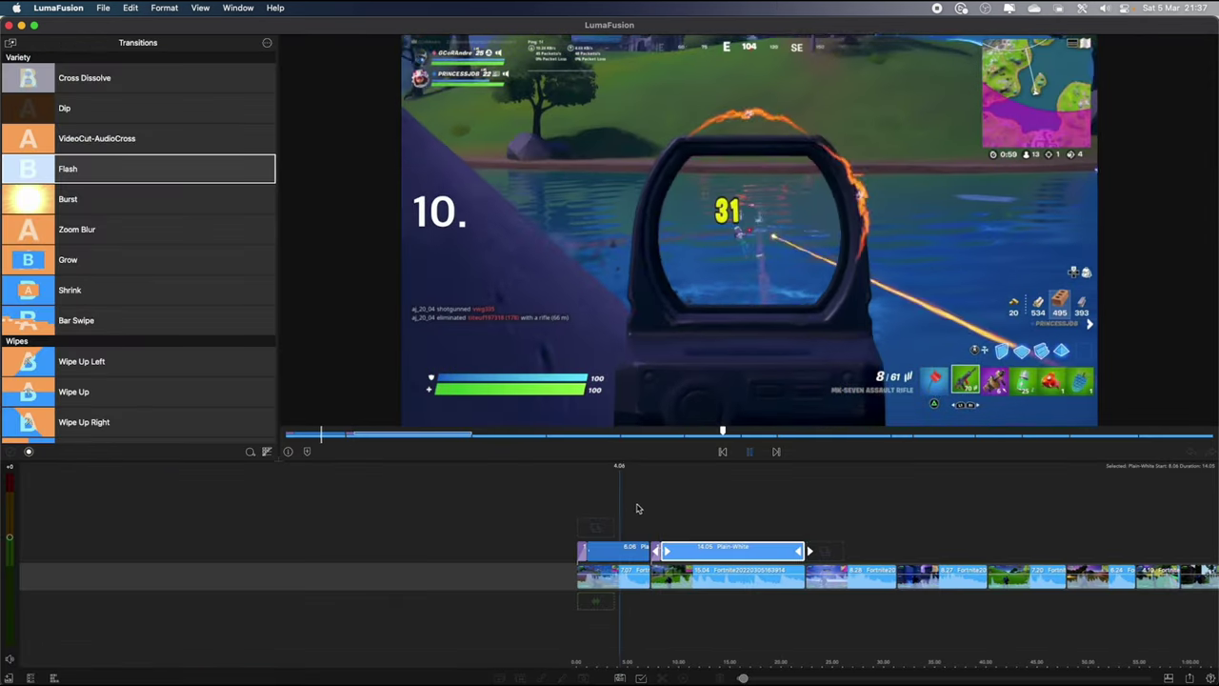
key("space")
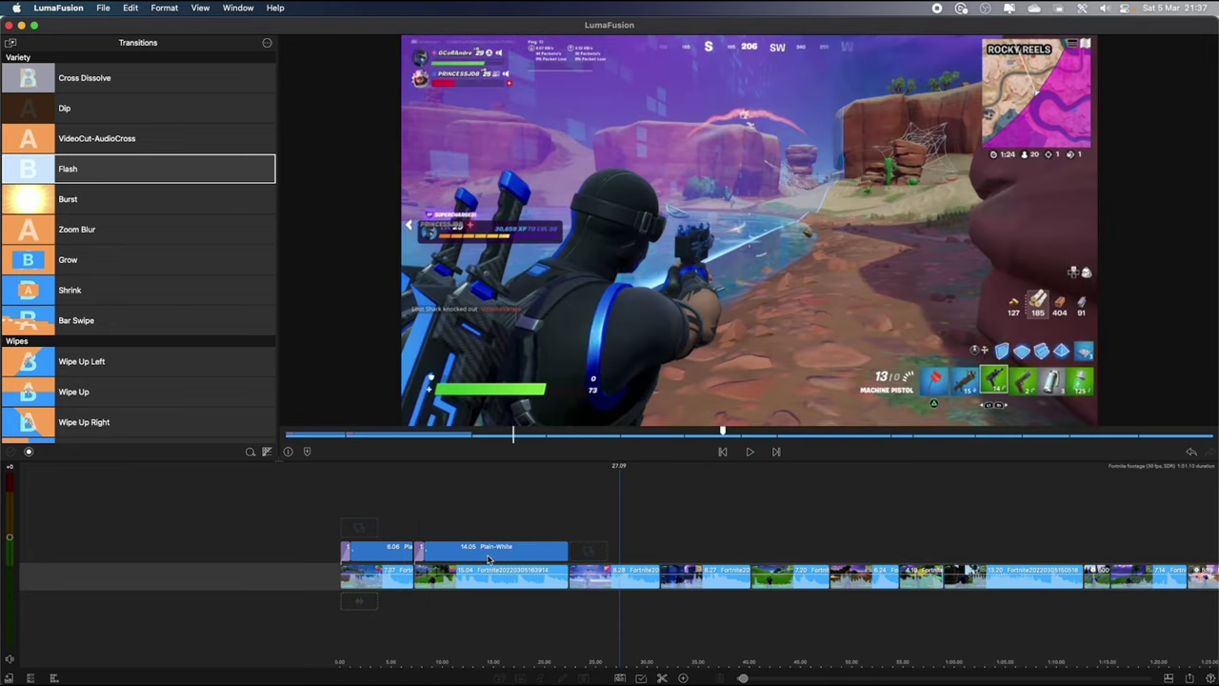
- Duplicate the "9." title above the start of the third clip and shorten the copy to that clip's end
scroll(487, 560, "left", 3)
left_click(485, 556)
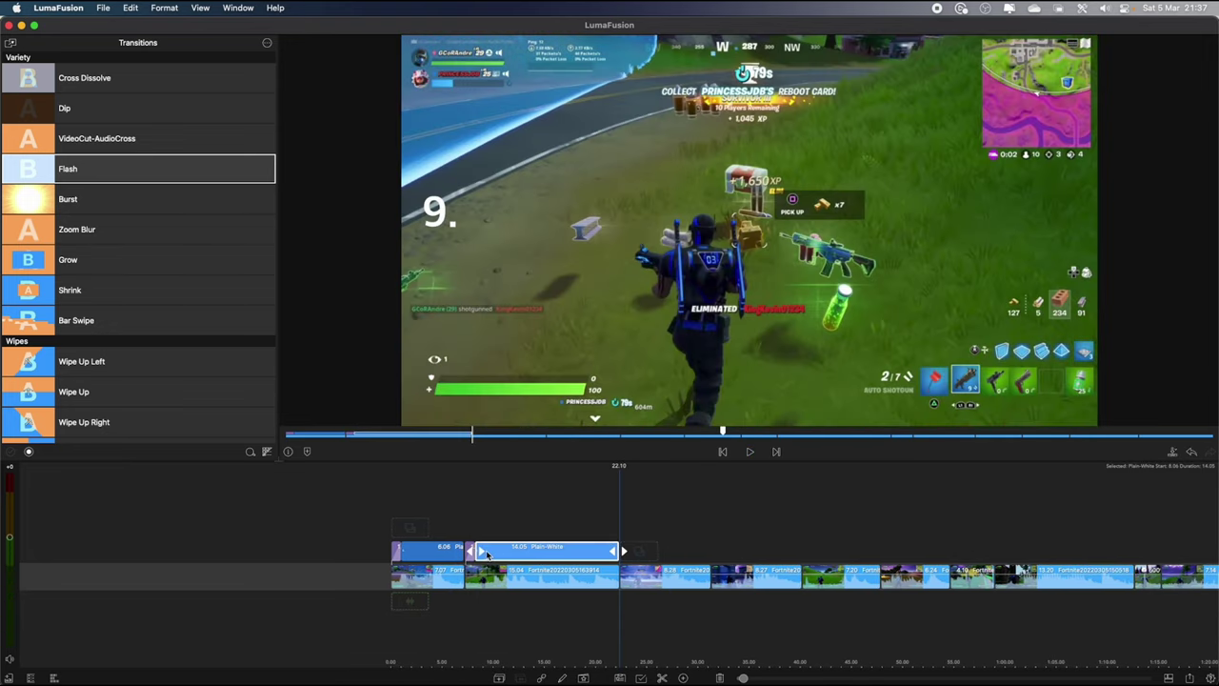
left_click(619, 678)
left_click(575, 662)
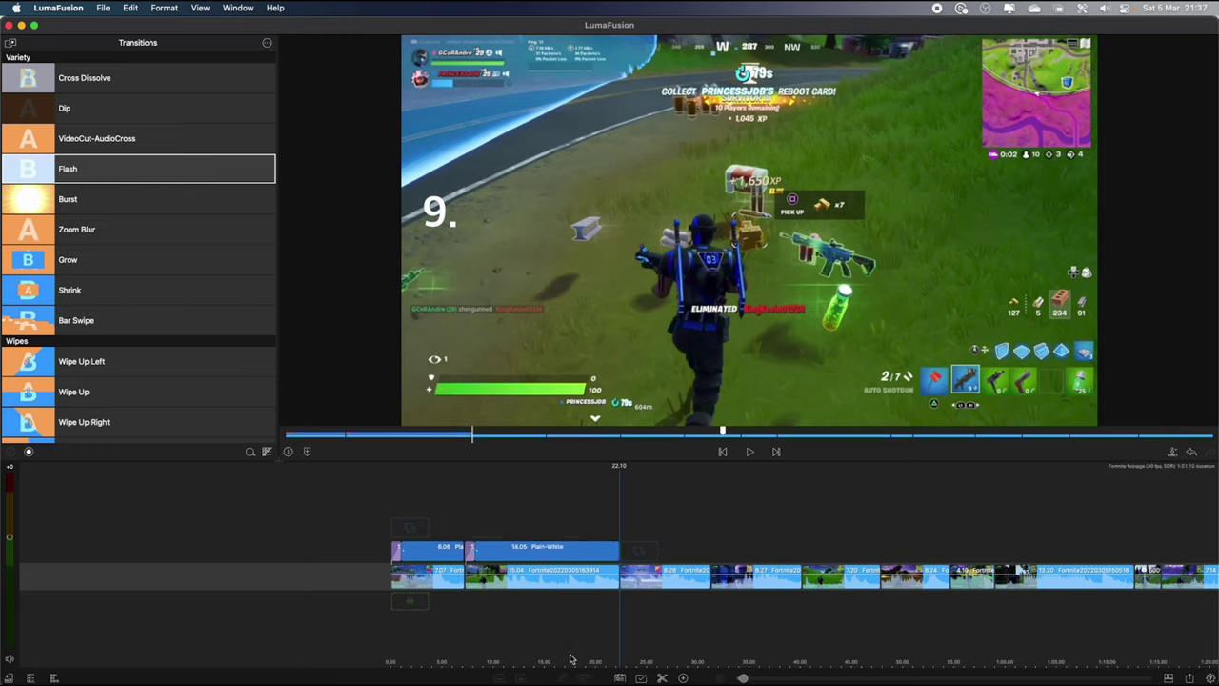
left_click(540, 550)
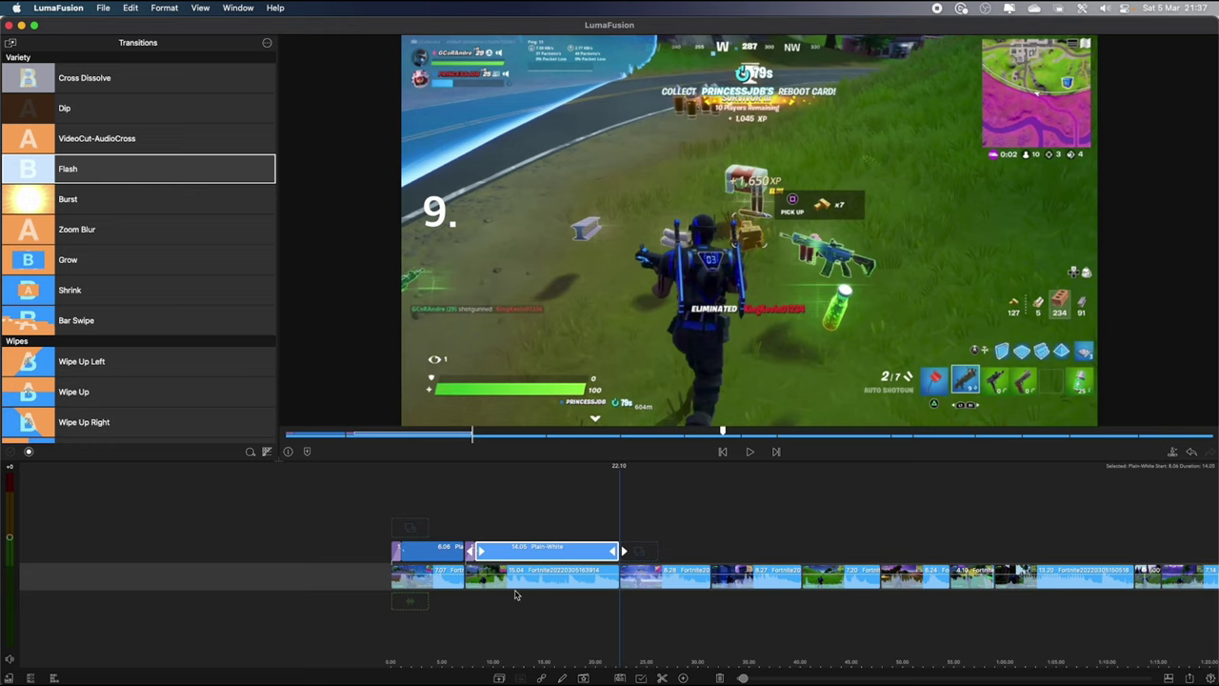
left_click(499, 678)
left_click_drag(531, 539, 693, 560)
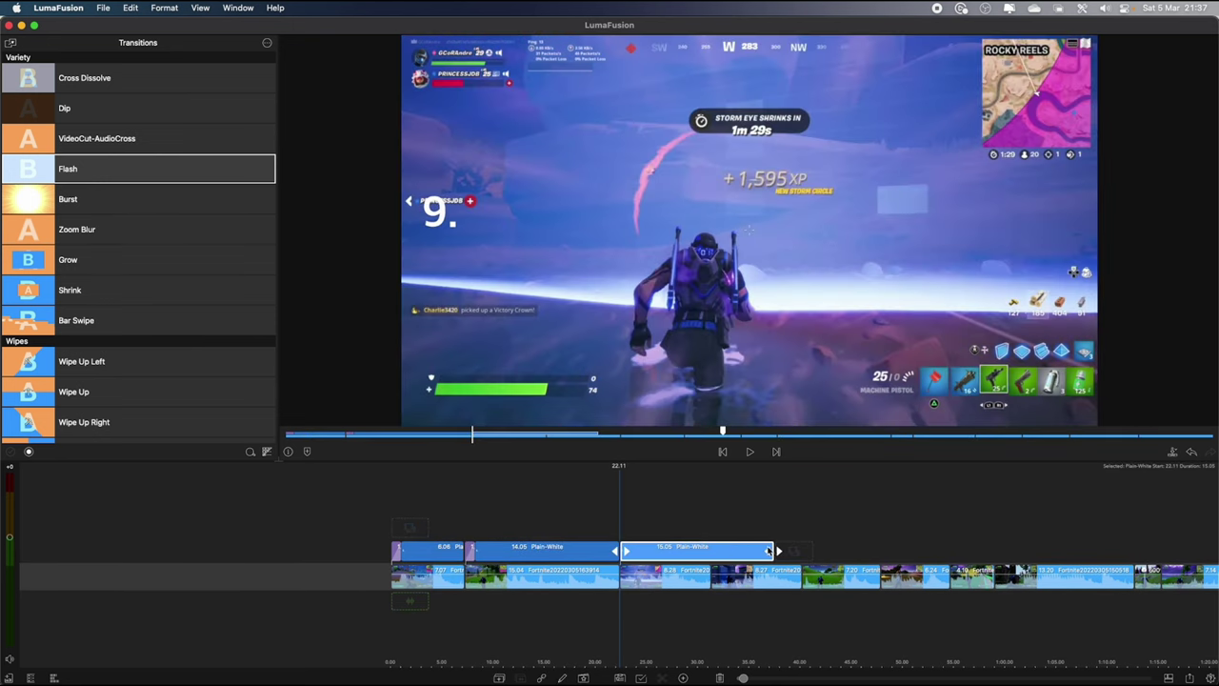
left_click_drag(777, 550, 682, 556)
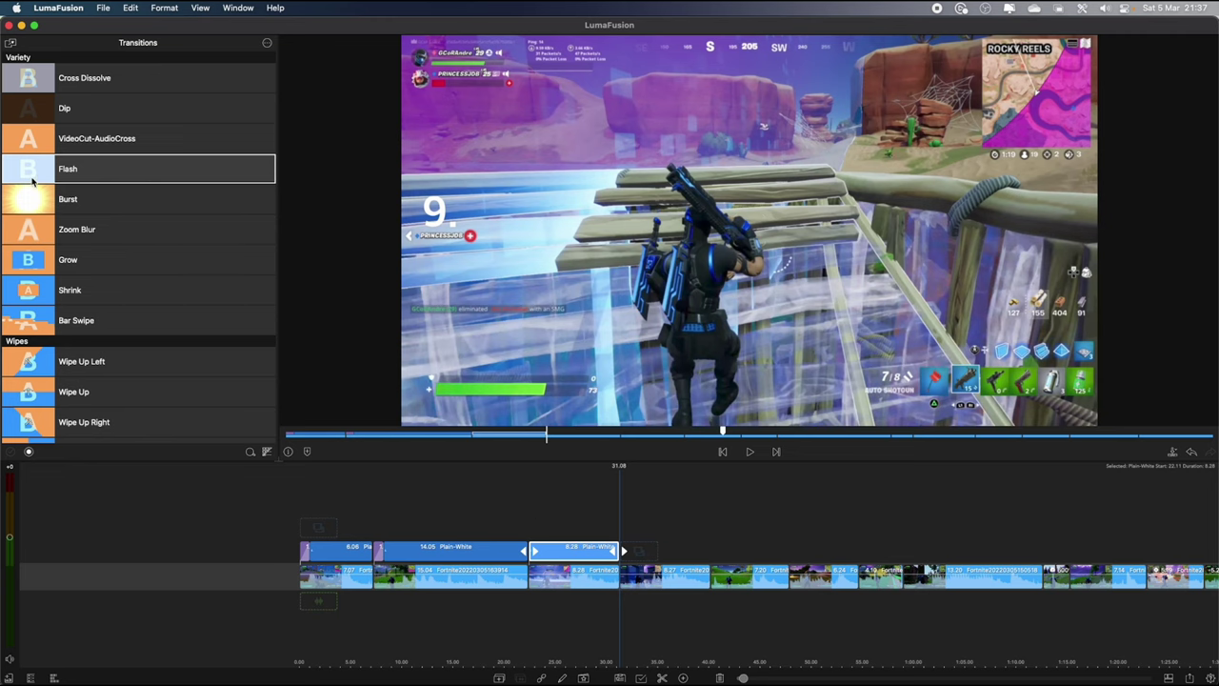
- Add a Flash transition at the start of the third title and change its text to "8."
left_click_drag(32, 181, 625, 550)
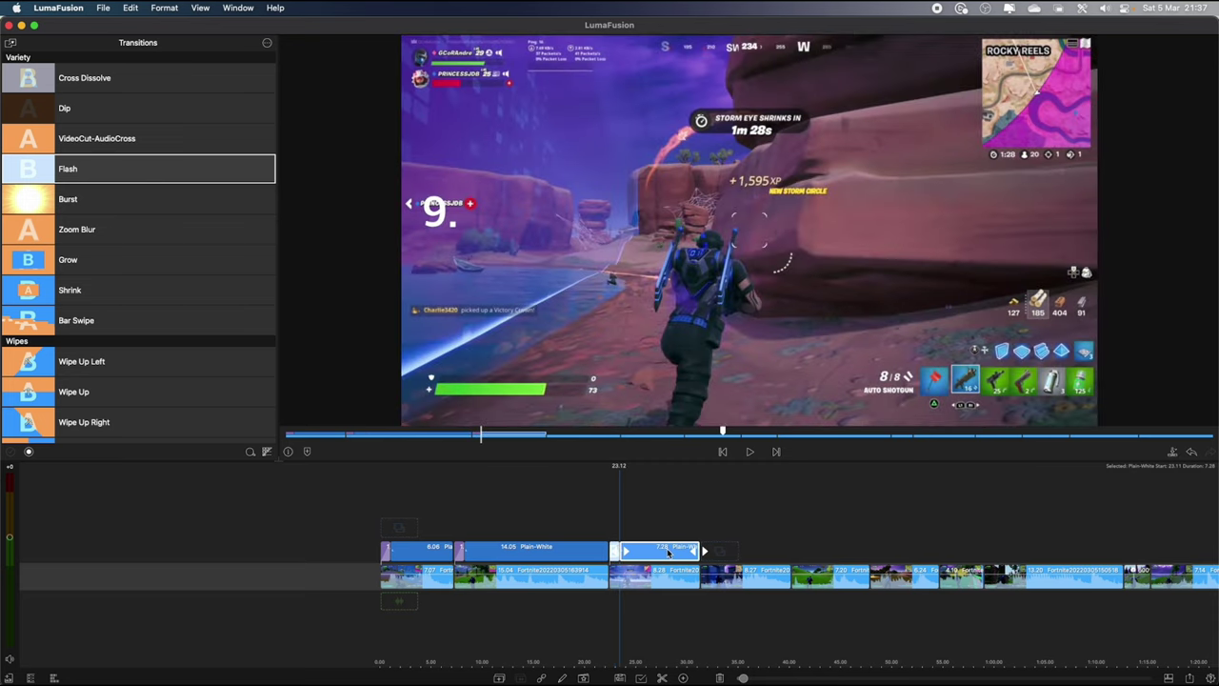
key("e")
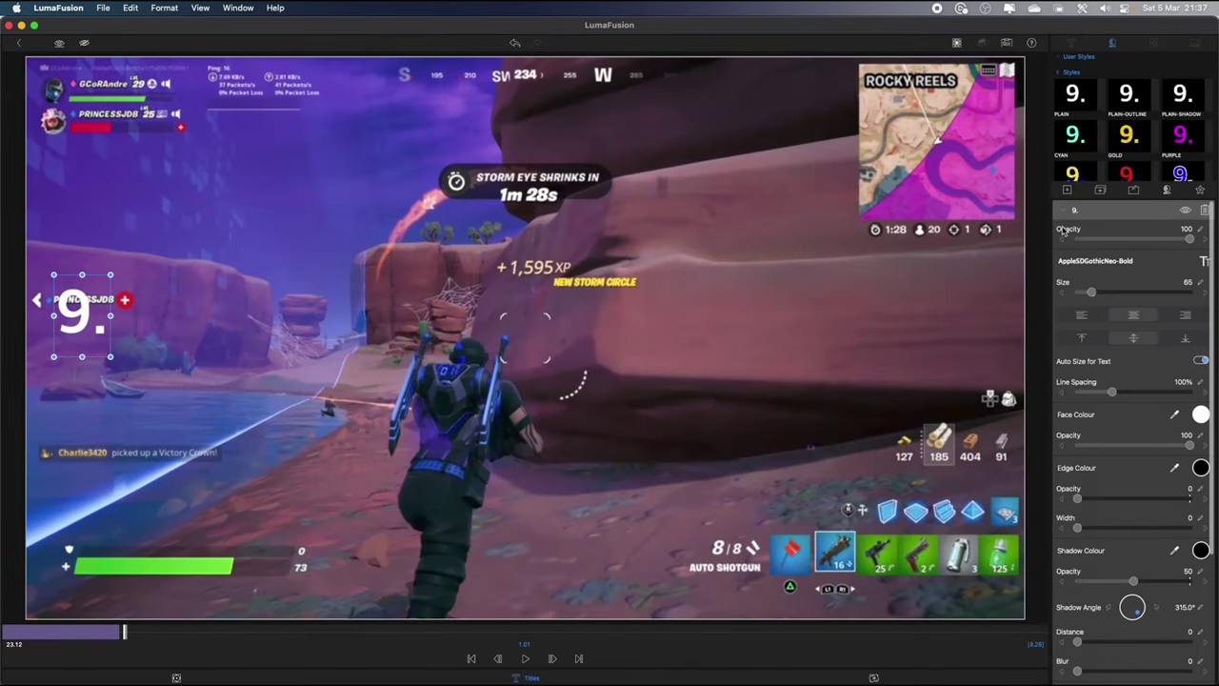
double_click(86, 301)
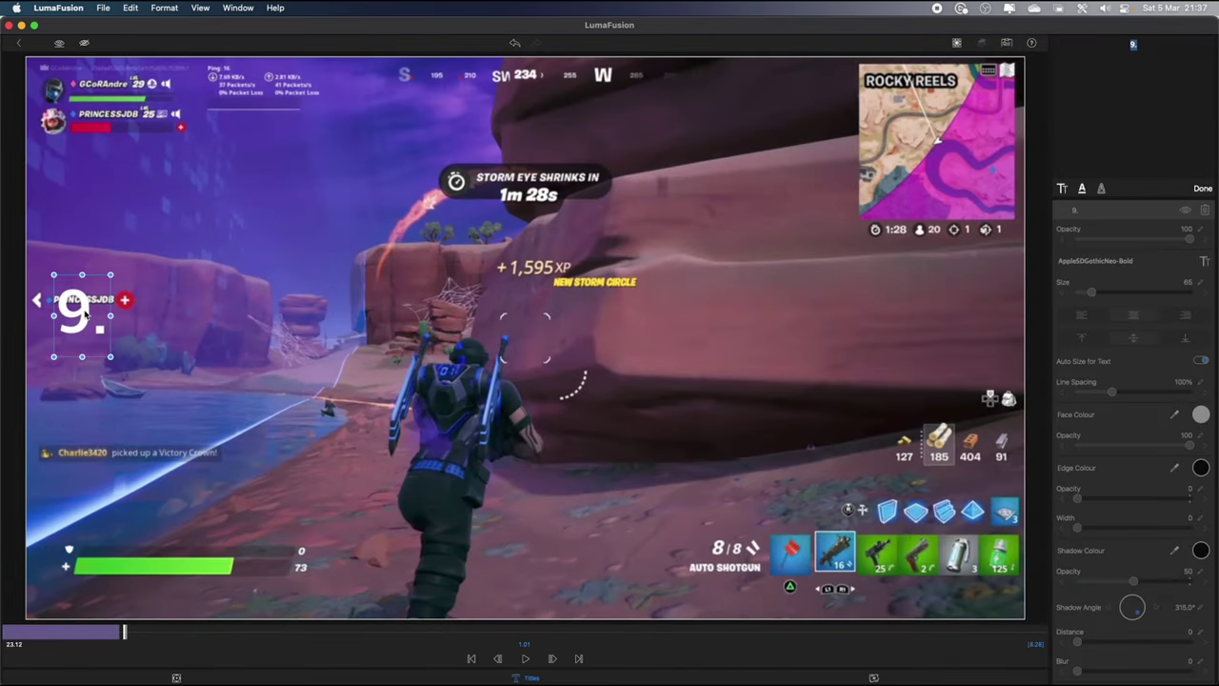
type("8.")
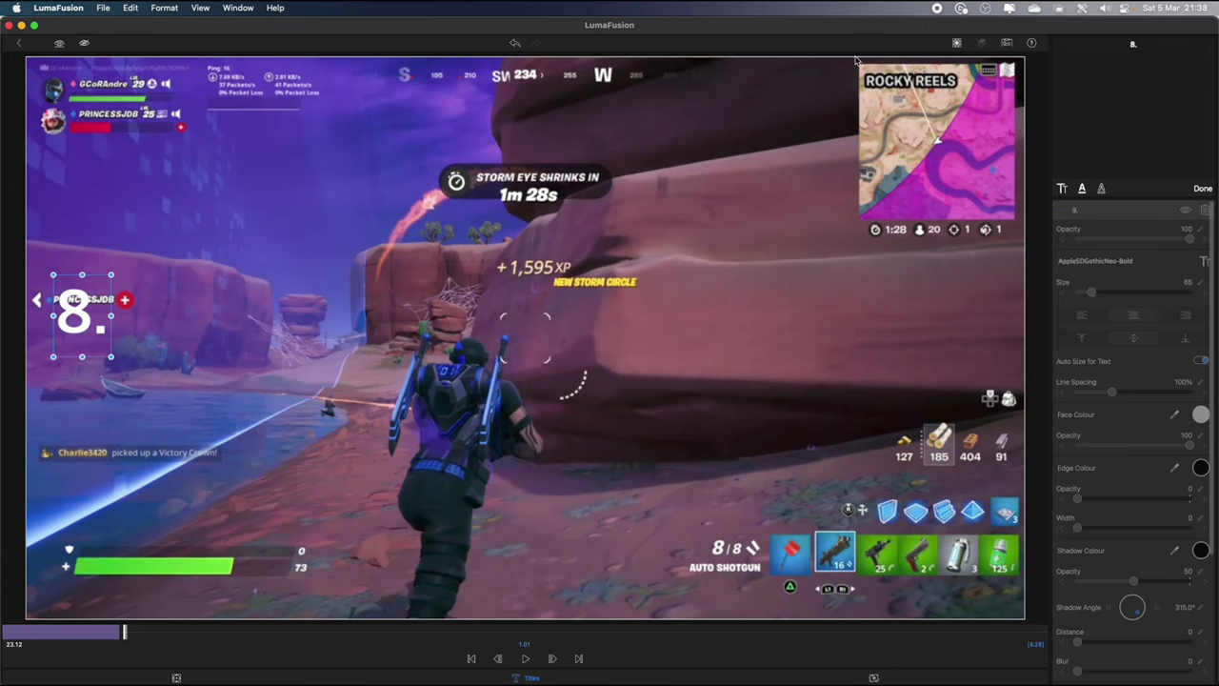
left_click(18, 43)
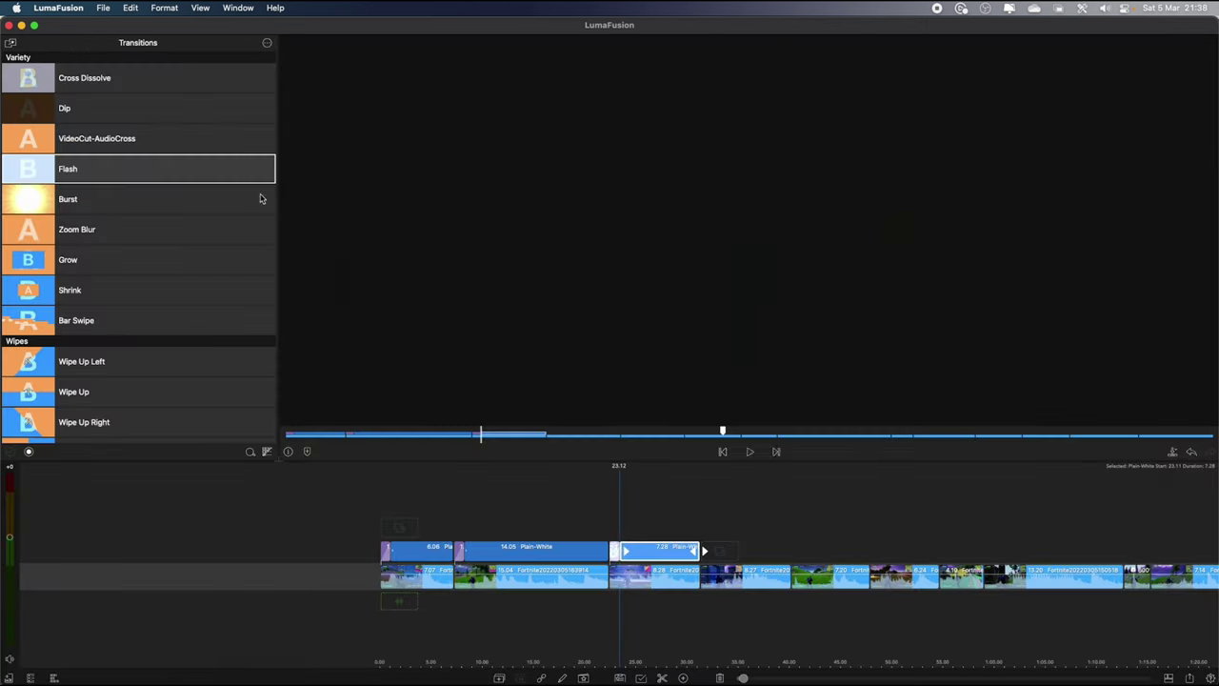
key("space")
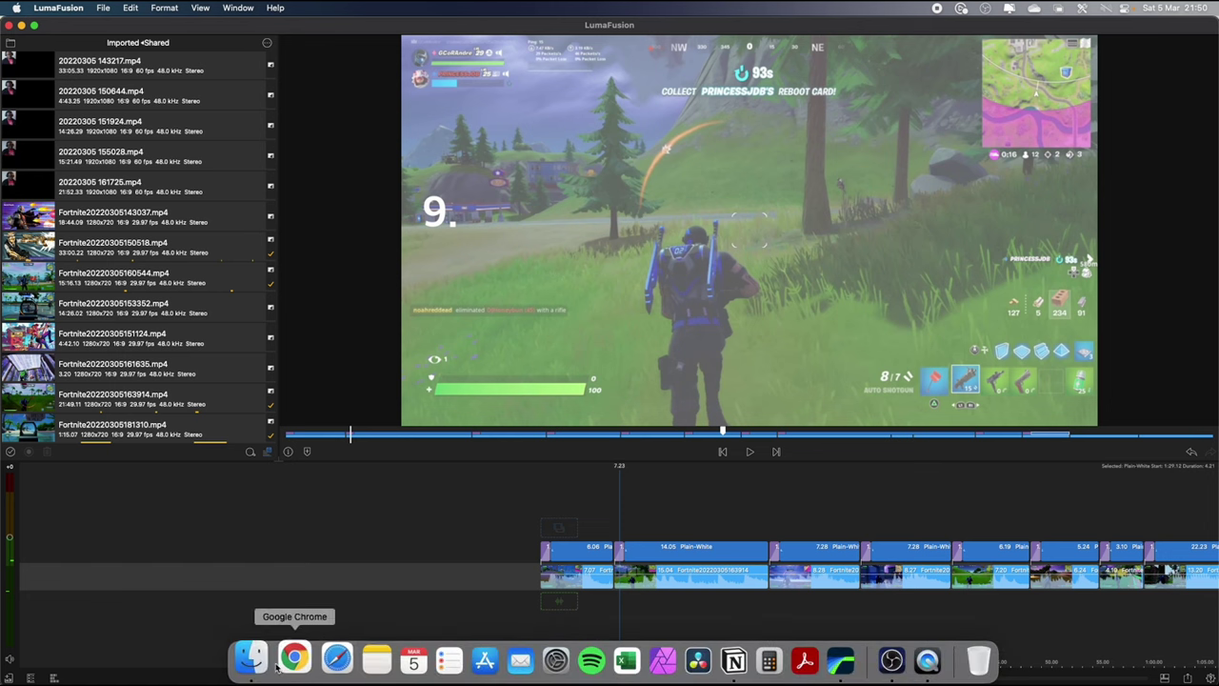
left_click(252, 659)
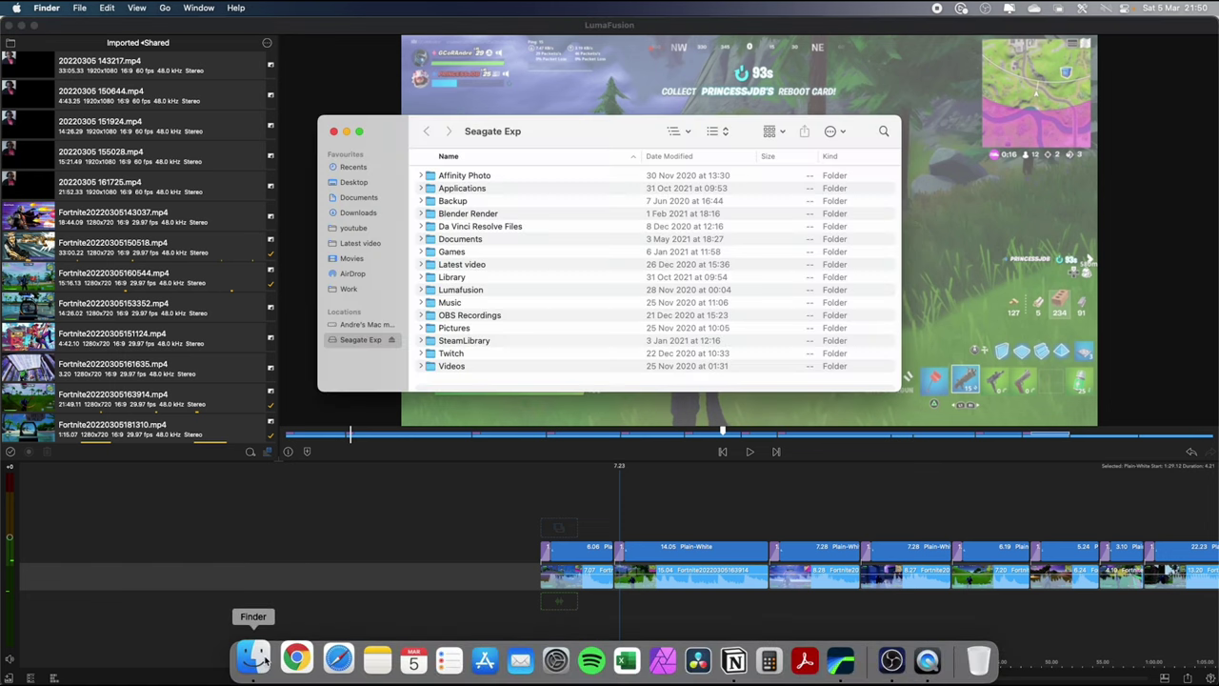
double_click(452, 316)
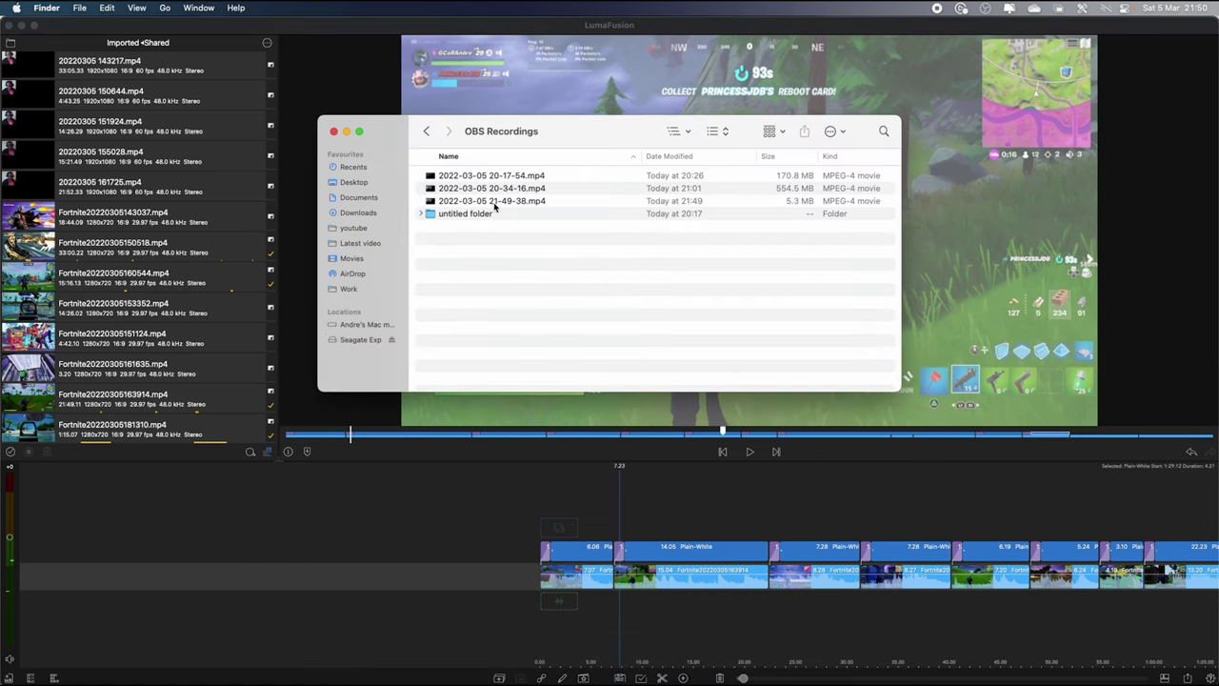
left_click_drag(493, 203, 222, 210)
left_click(81, 431)
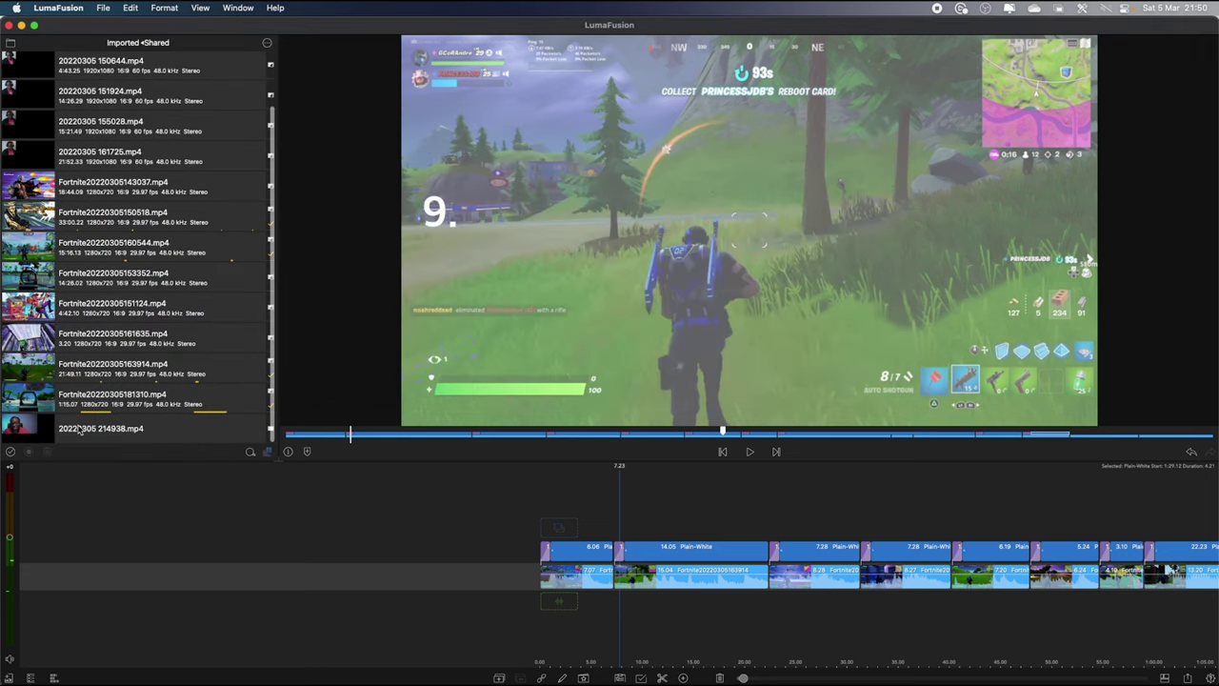
- Place a 7.19 section of 20220305 214938.mp4 on a new track above the "10." title at the timeline start
left_click(40, 429)
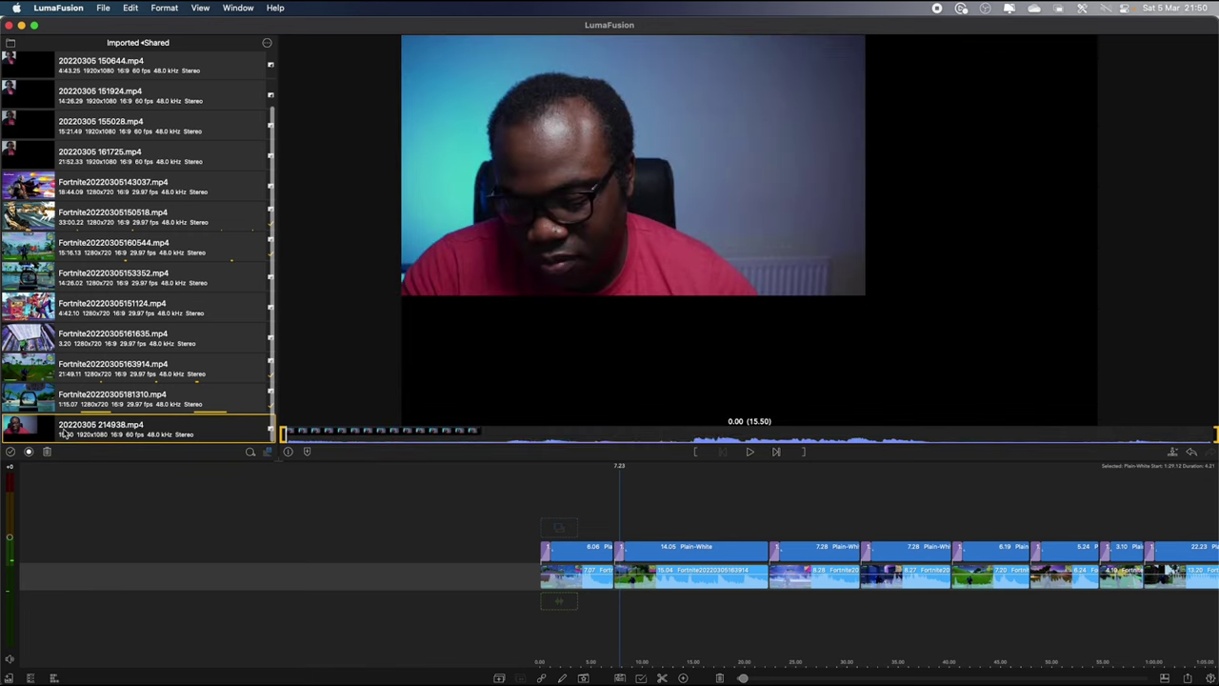
left_click_drag(62, 432, 713, 539)
key("space")
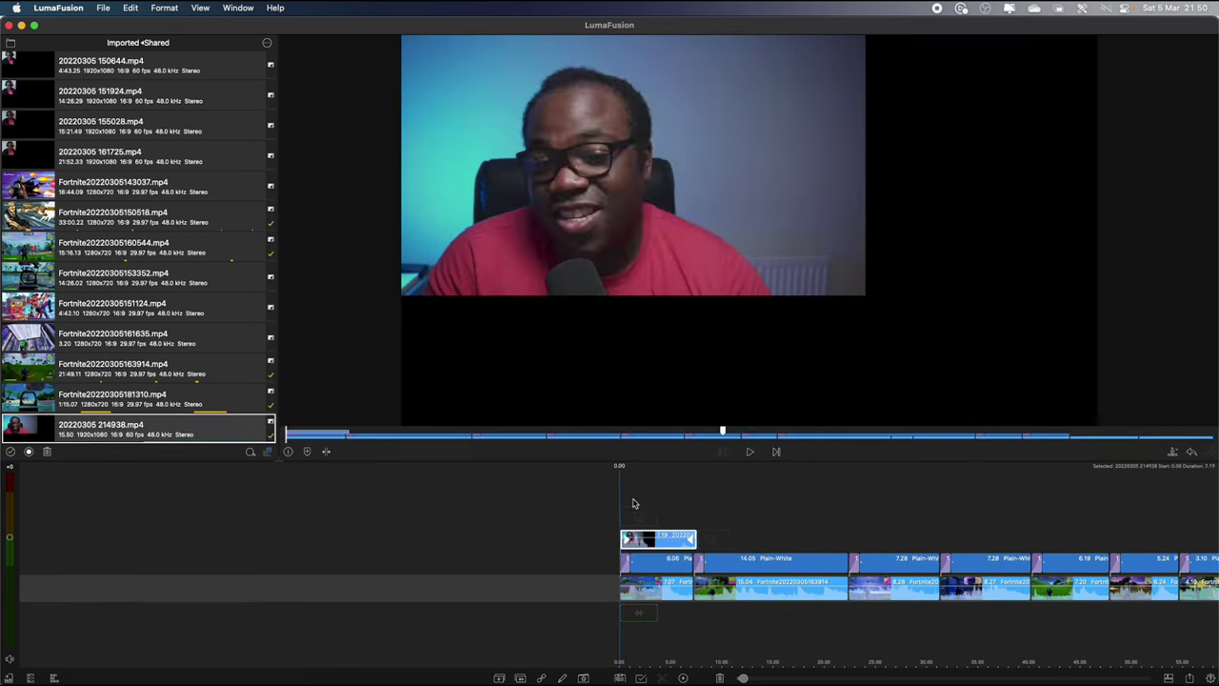
- Unmute the system sound and play the webcam overlay from the timeline start
left_click(749, 452)
left_click(1106, 8)
left_click(1048, 46)
left_click_drag(653, 492, 690, 488)
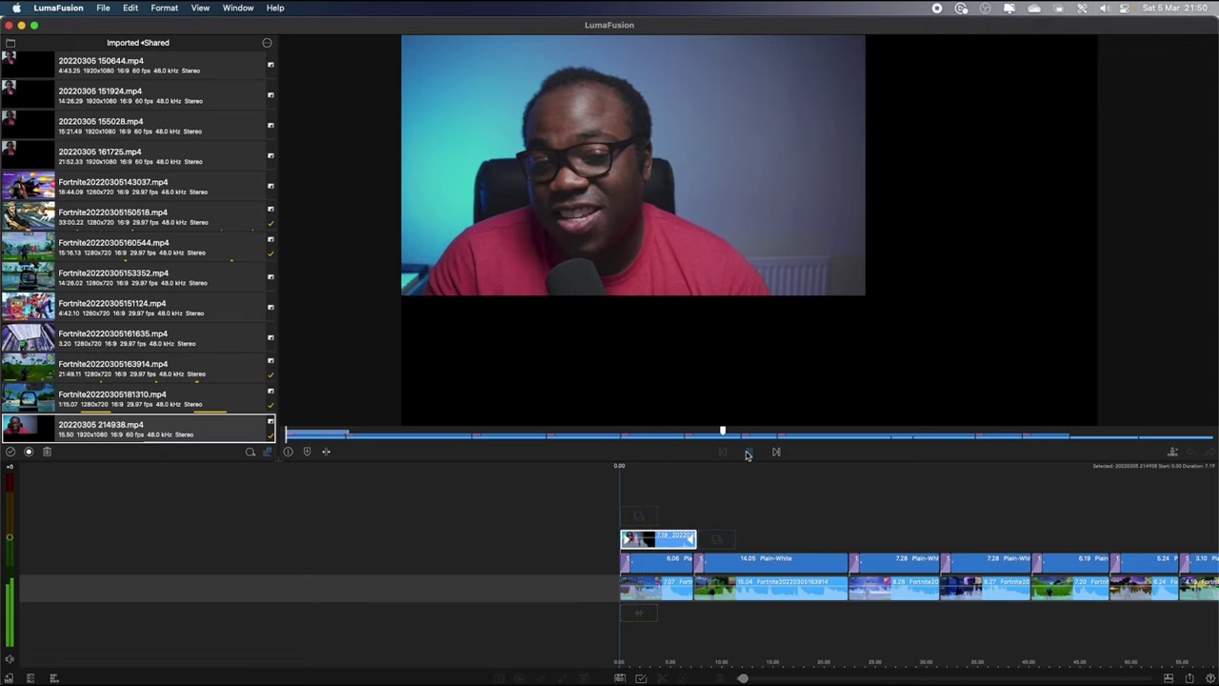
left_click(749, 453)
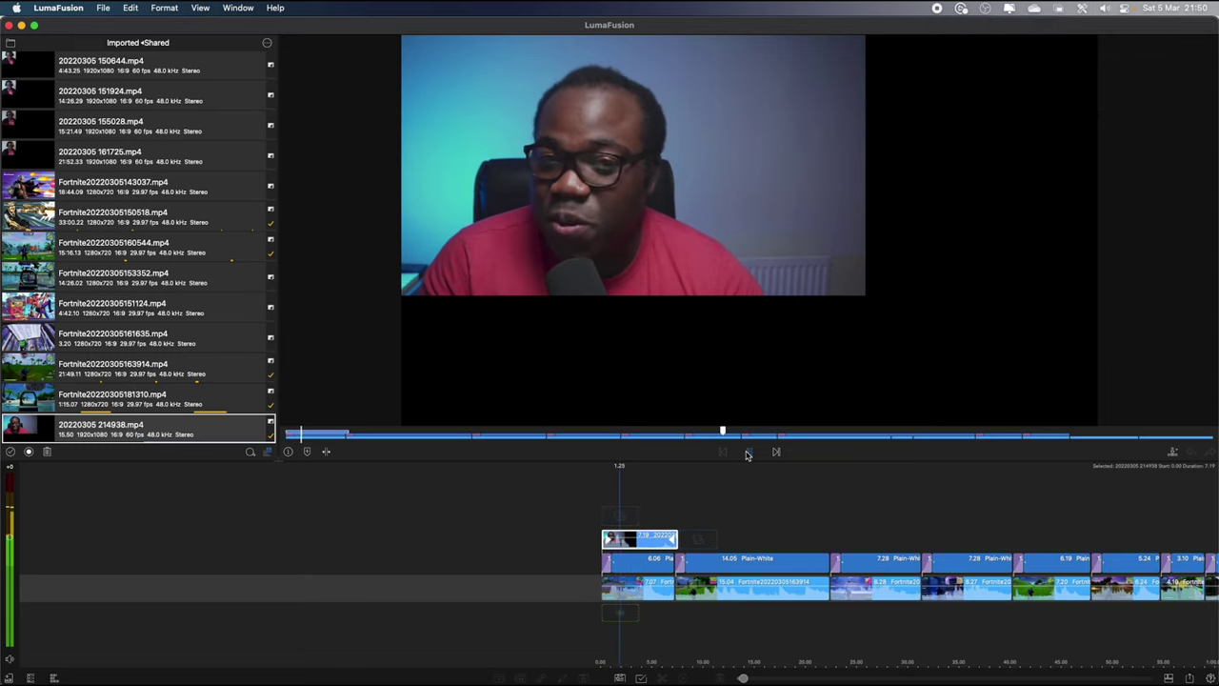
left_click(748, 455)
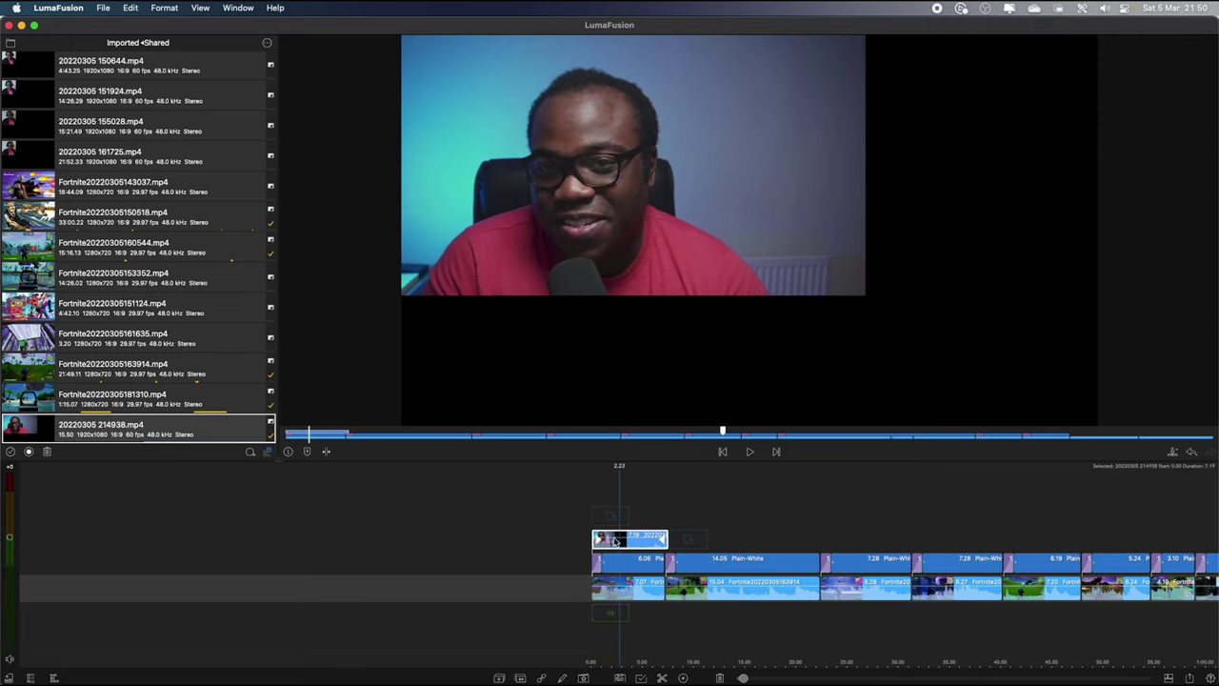
- Trim the webcam overlay to a duration of 6.07 and split it at 2.13
mouse_move(630, 544)
left_mouse_down()
mouse_move(667, 544)
mouse_move(606, 543)
mouse_move(620, 540)
left_mouse_up()
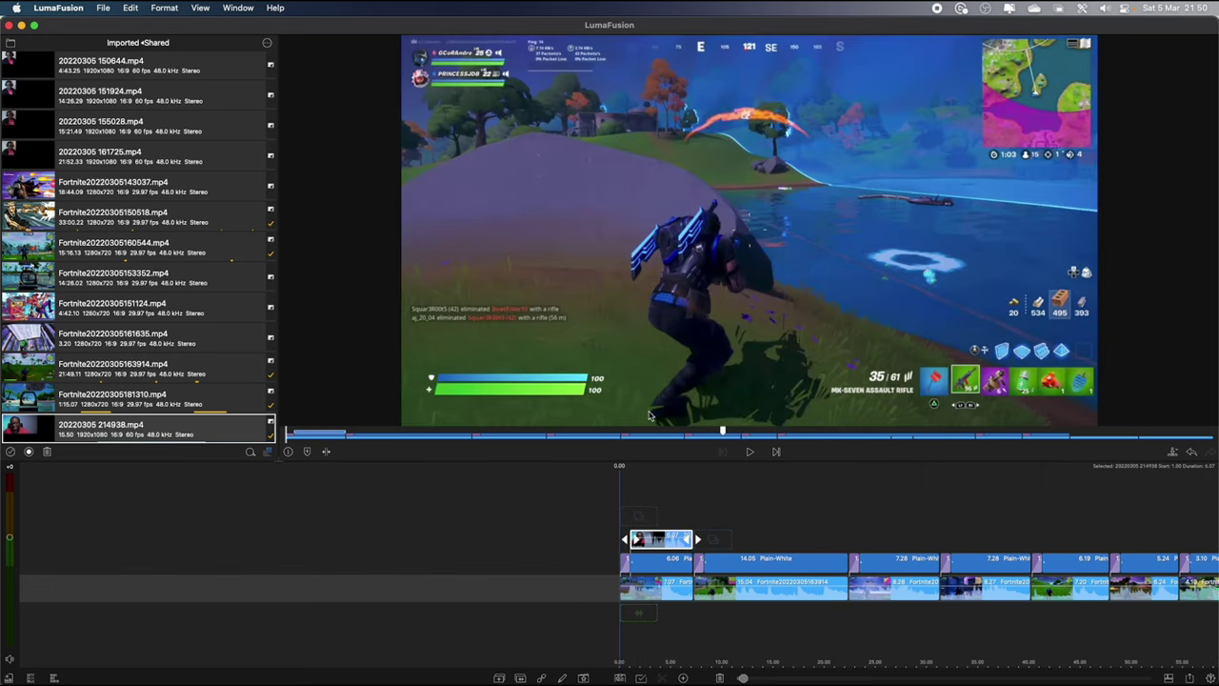
left_click(749, 454)
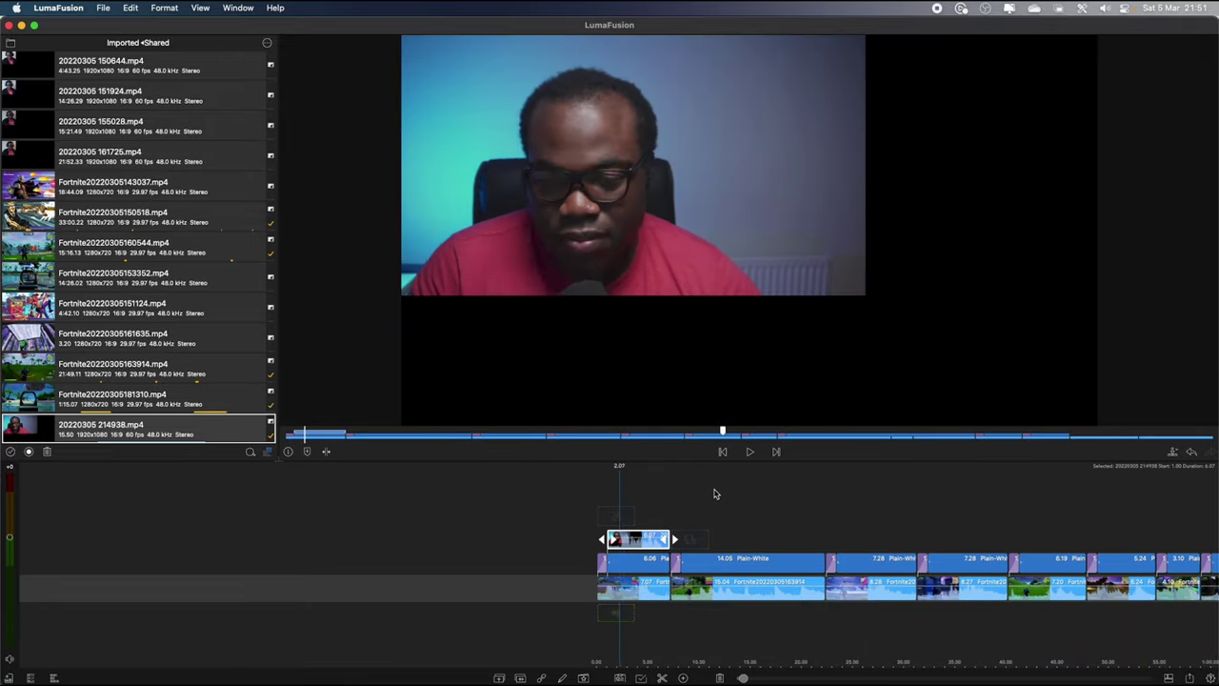
key("space")
left_click(663, 678)
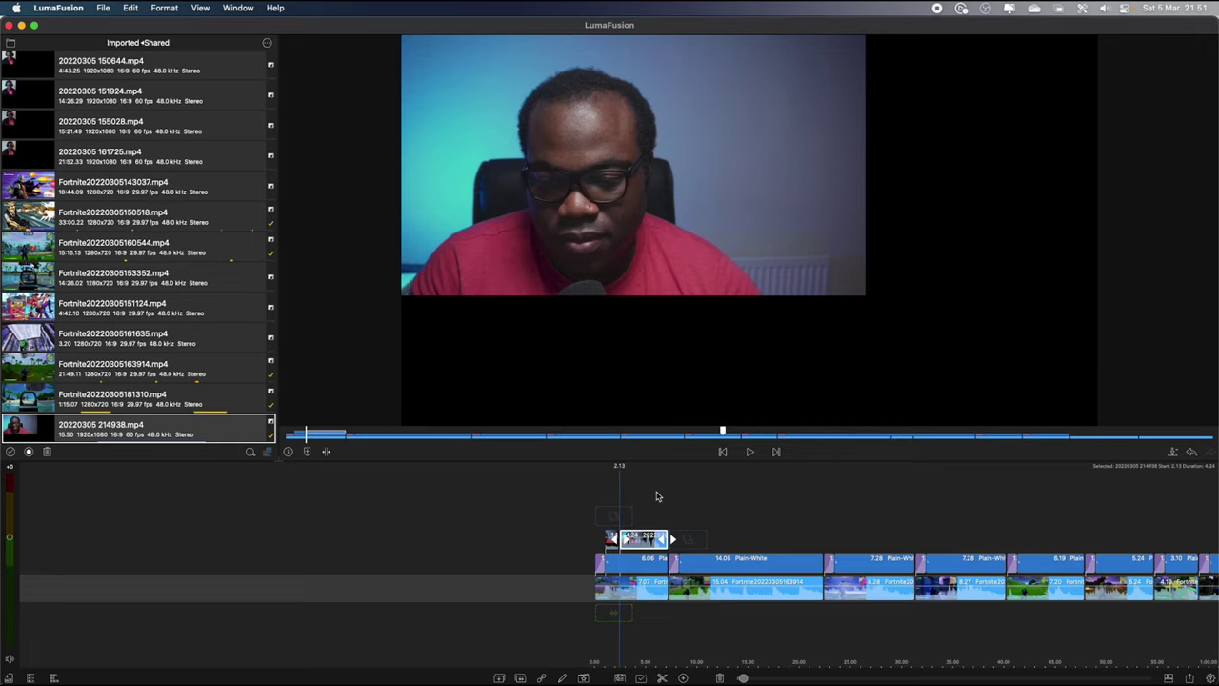
- Delete the webcam part before the split and move the remaining part to the timeline start
scroll(655, 500, "up", 10)
left_click_drag(433, 496, 578, 514)
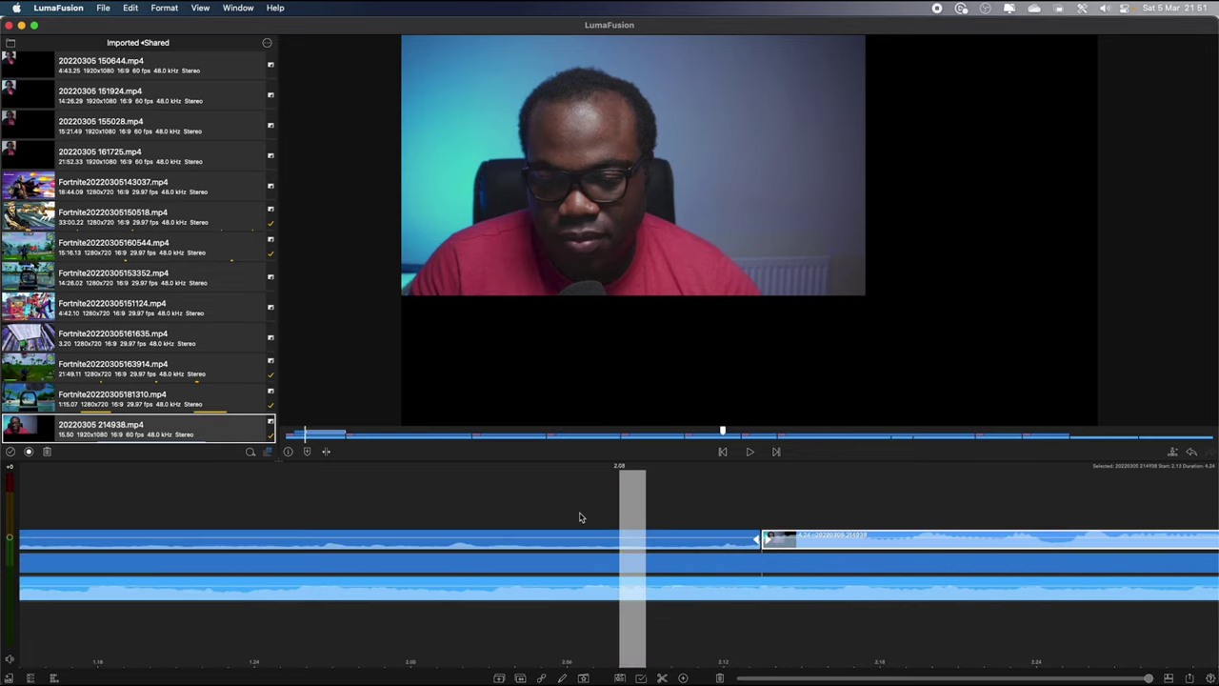
left_click(528, 541)
left_click(720, 678)
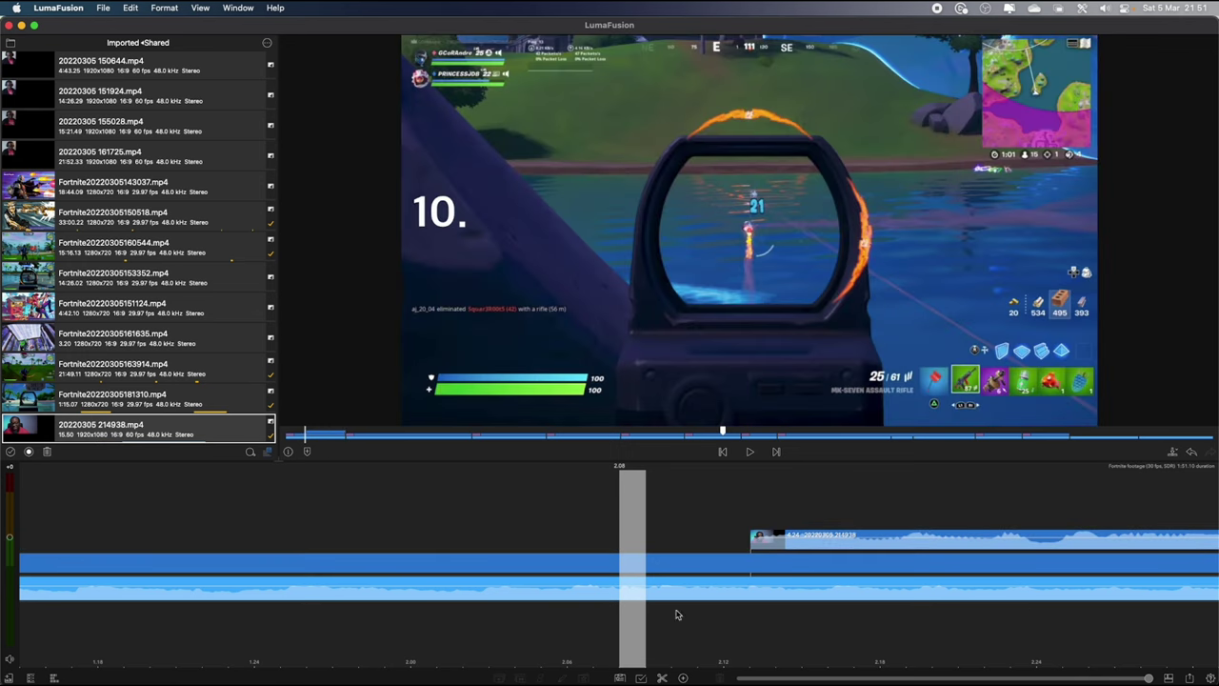
scroll(690, 525, "down", 10)
left_click_drag(646, 538, 620, 538)
left_click_drag(596, 495, 620, 495)
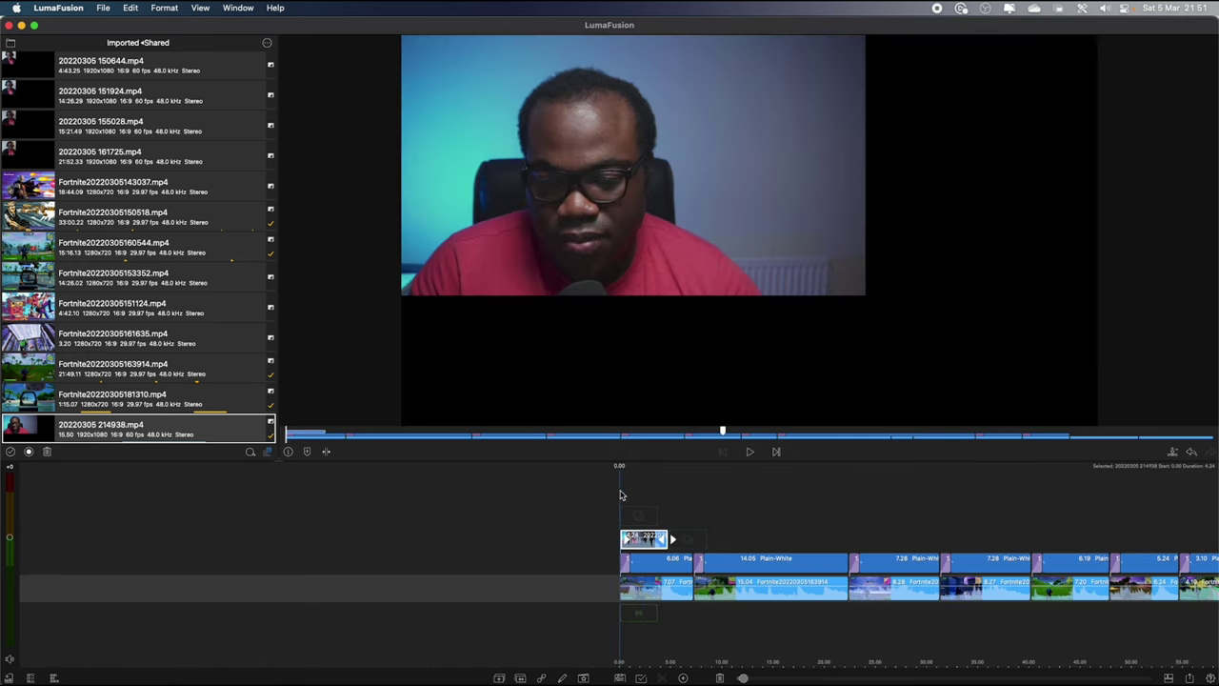
- Play the webcam overlay through, extend its end to a duration of 7.06 and play it again from the start
left_click(750, 452)
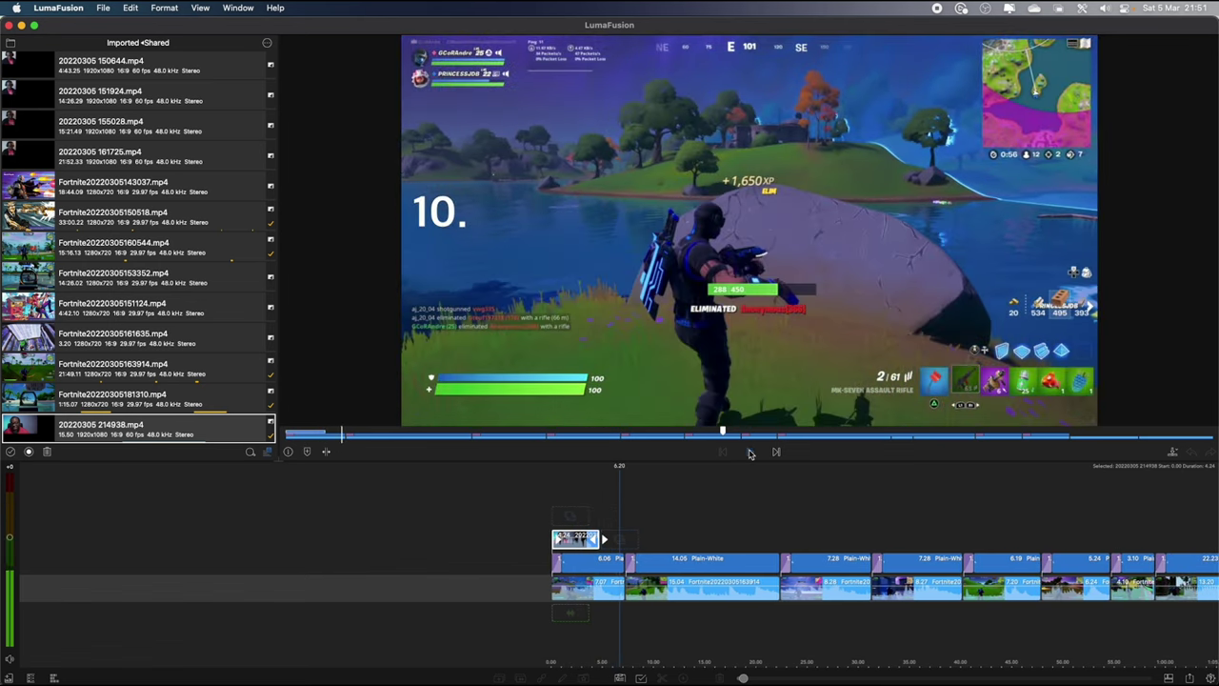
left_click(751, 453)
left_click_drag(597, 493, 644, 495)
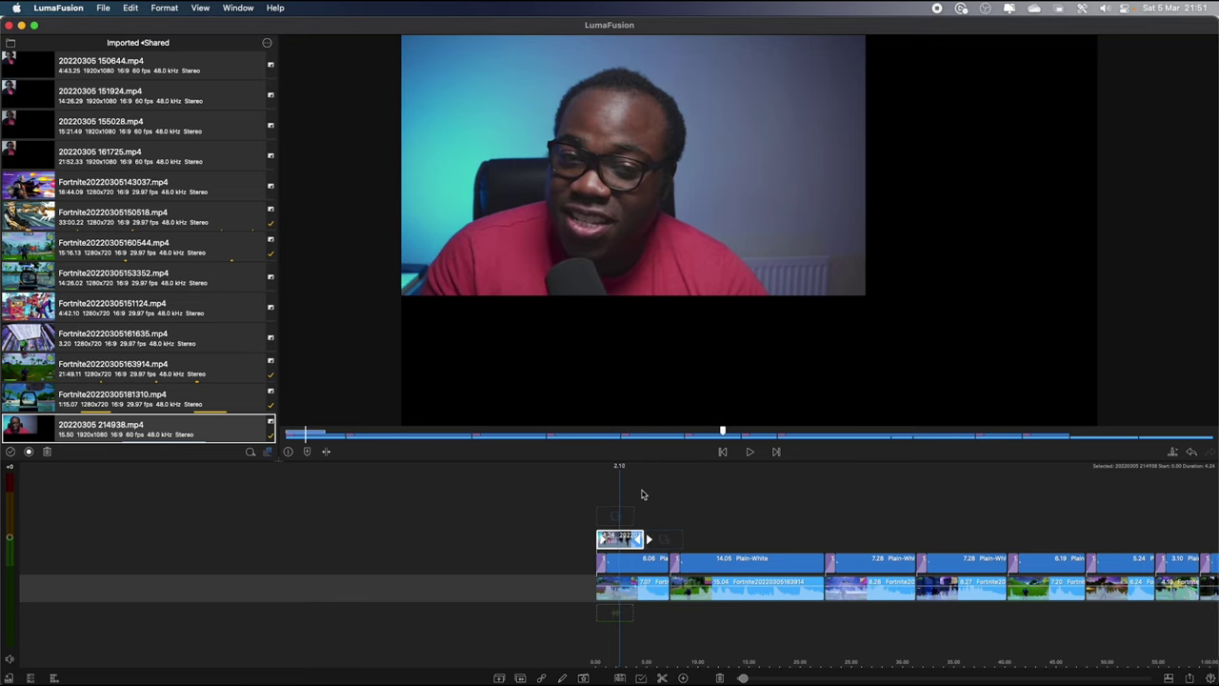
left_click_drag(643, 540, 692, 506)
scroll(704, 503, "left", 3)
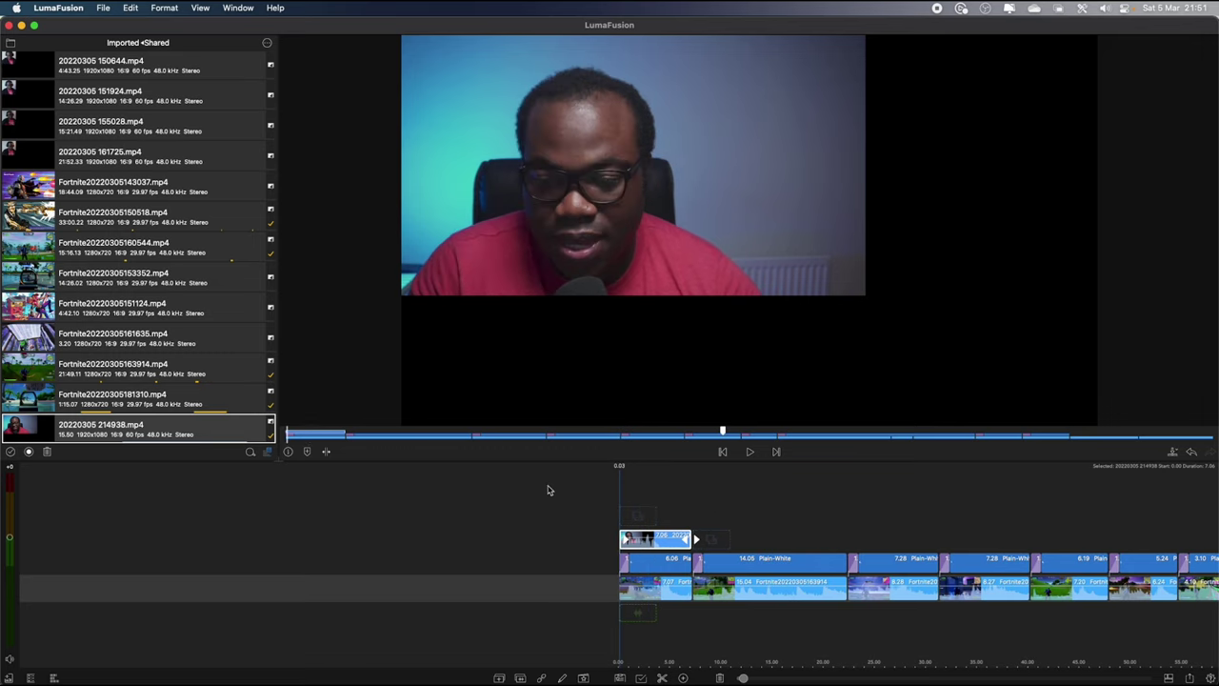
left_click(749, 451)
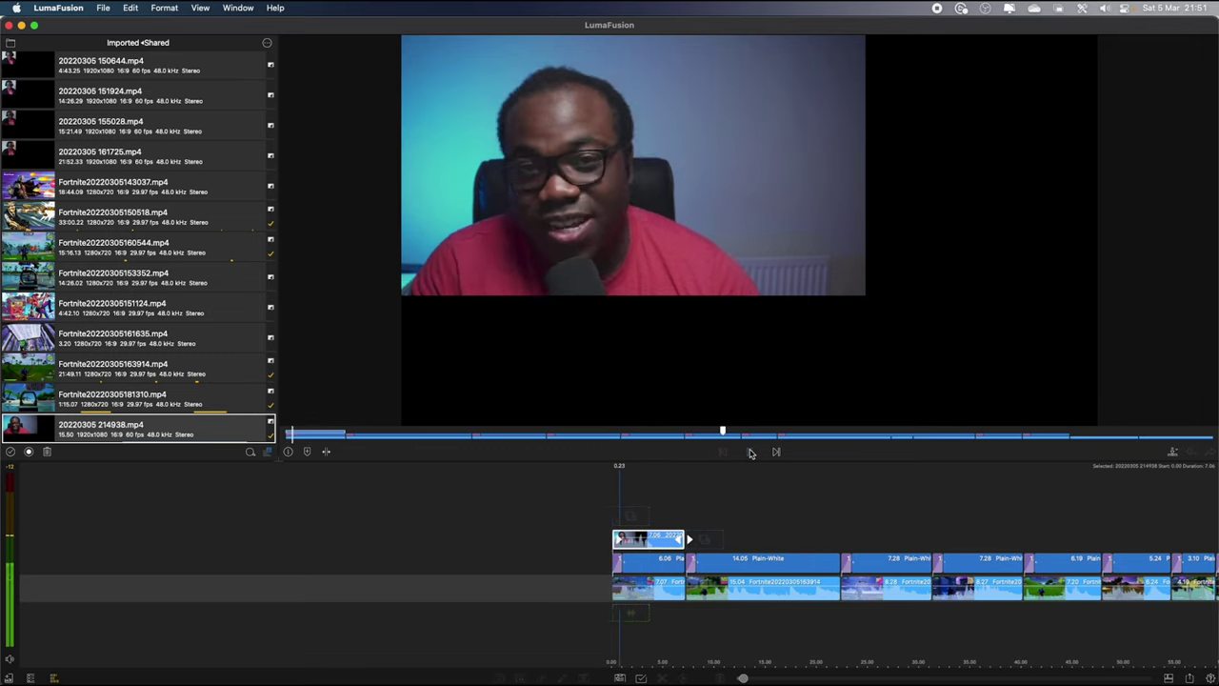
- Crop the webcam overlay by 9.7 left, 7.1 top, 56.5 right and 37.4 bottom, with edge softness 11.1 and corner radius 35.4
double_click(590, 539)
left_click(525, 678)
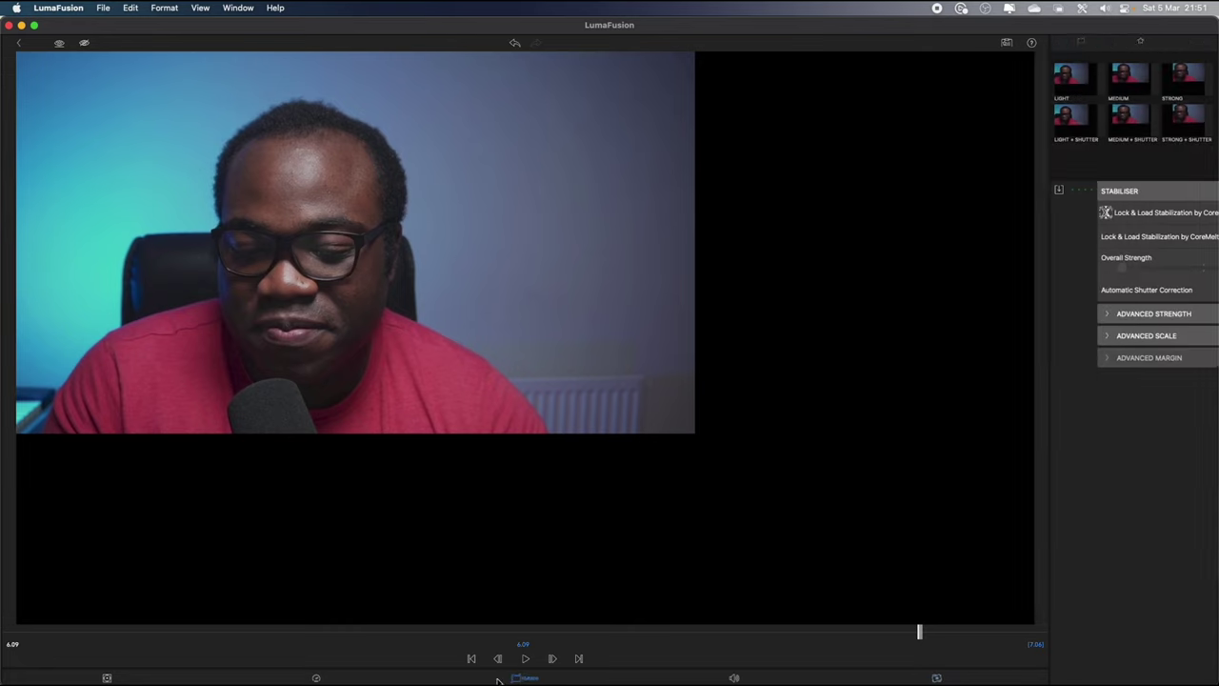
left_click(107, 678)
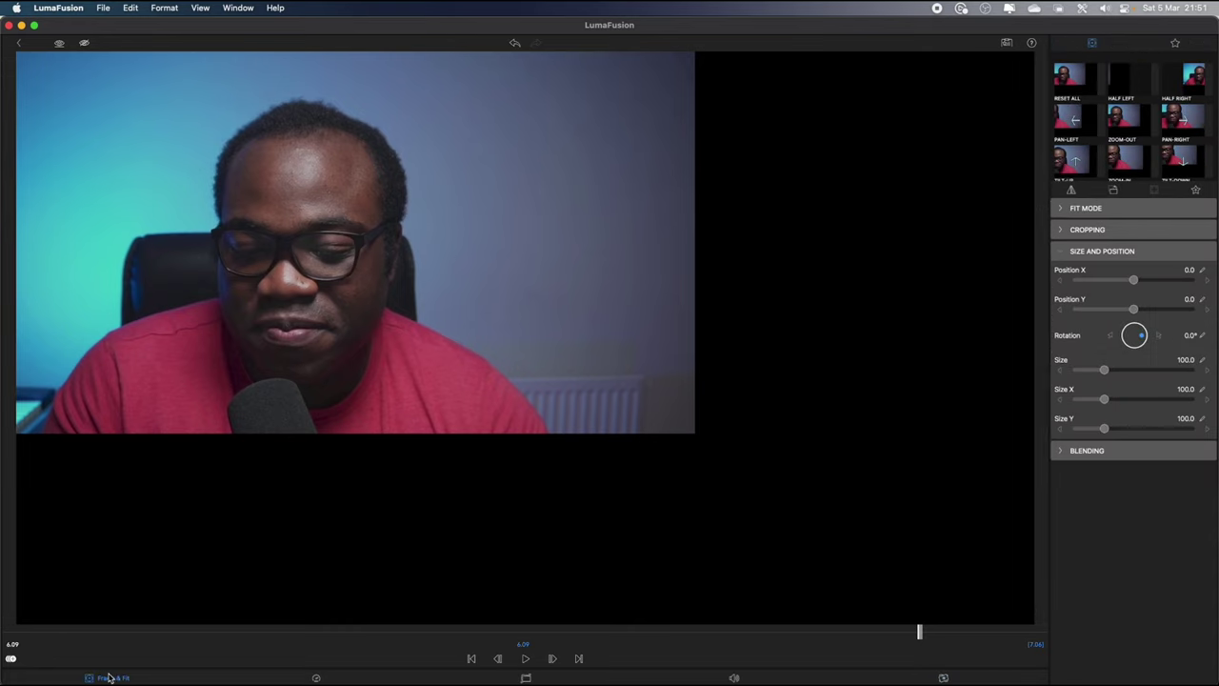
left_click(1063, 231)
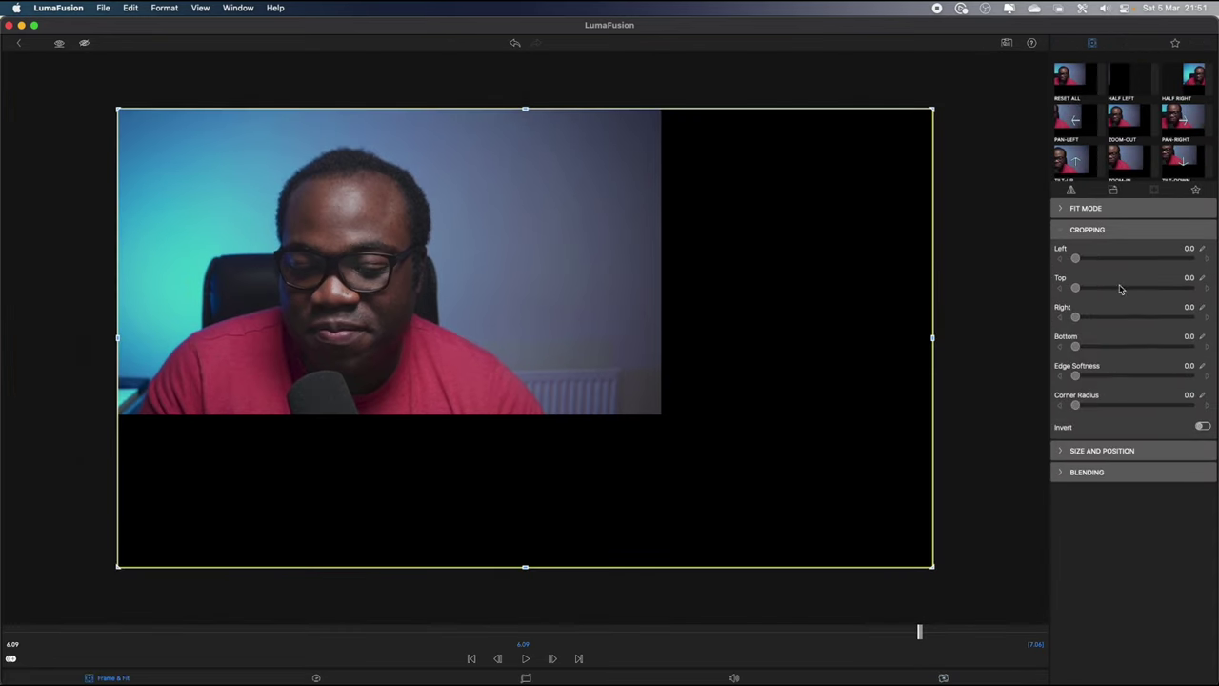
left_click_drag(1075, 262, 1142, 315)
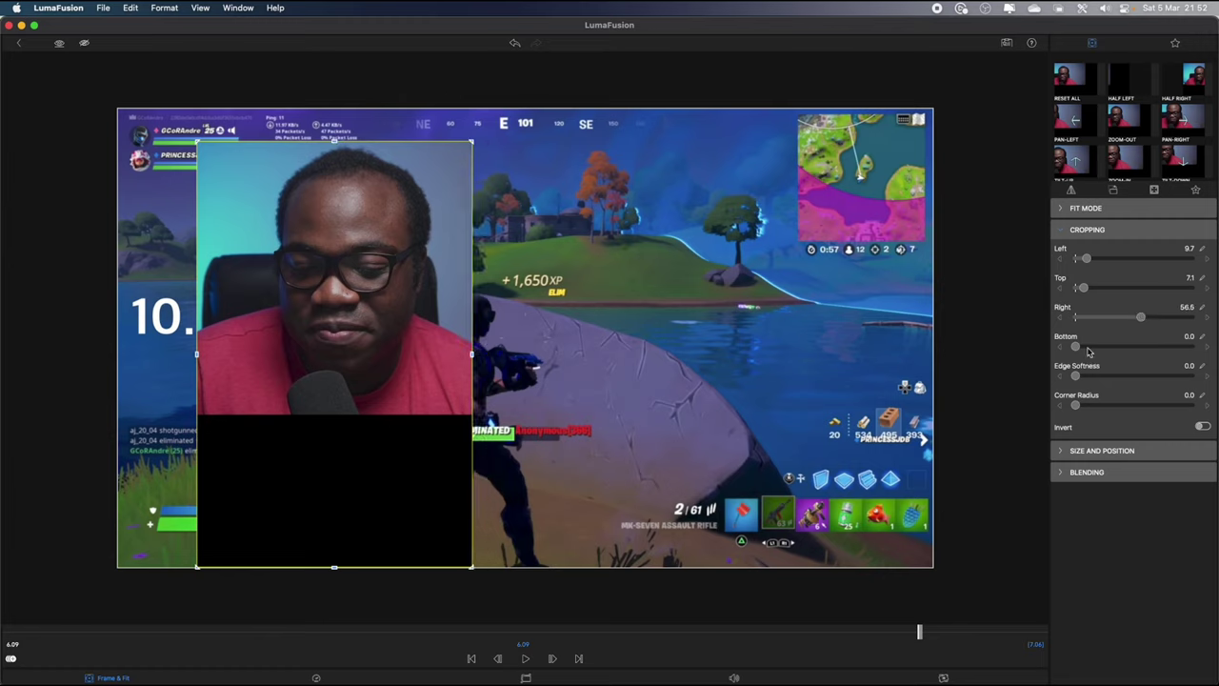
left_click_drag(1077, 347, 1109, 407)
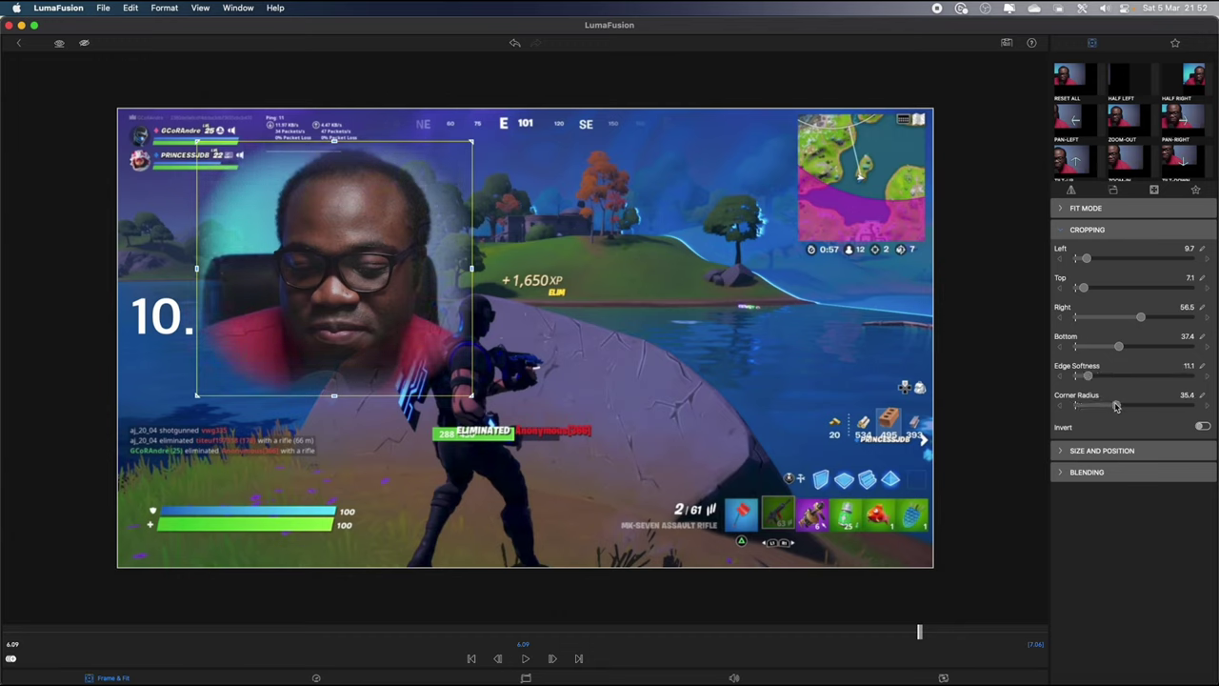
- Scale the webcam overlay to a size of 43.2 and place it below the minimap at about X 102.4, Y 4.3
left_click(1073, 210)
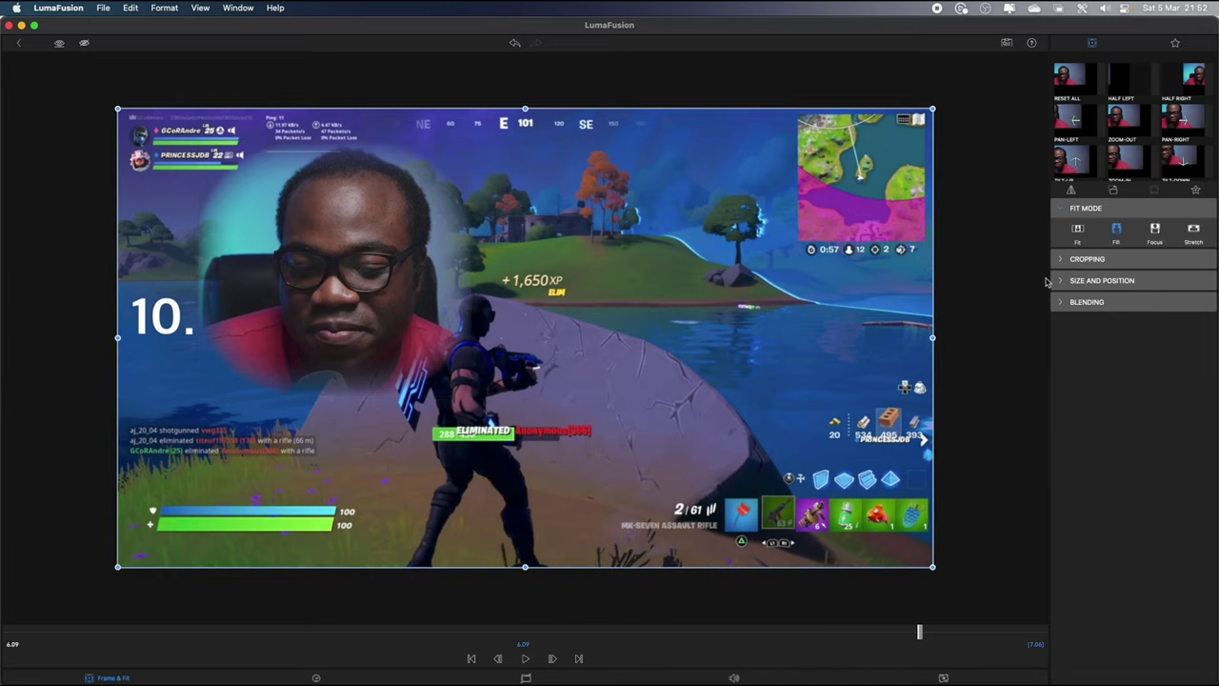
left_click(1058, 281)
left_click_drag(1102, 367, 1082, 372)
left_click_drag(491, 358, 886, 353)
left_click_drag(1084, 370, 1088, 370)
left_click_drag(969, 304, 988, 320)
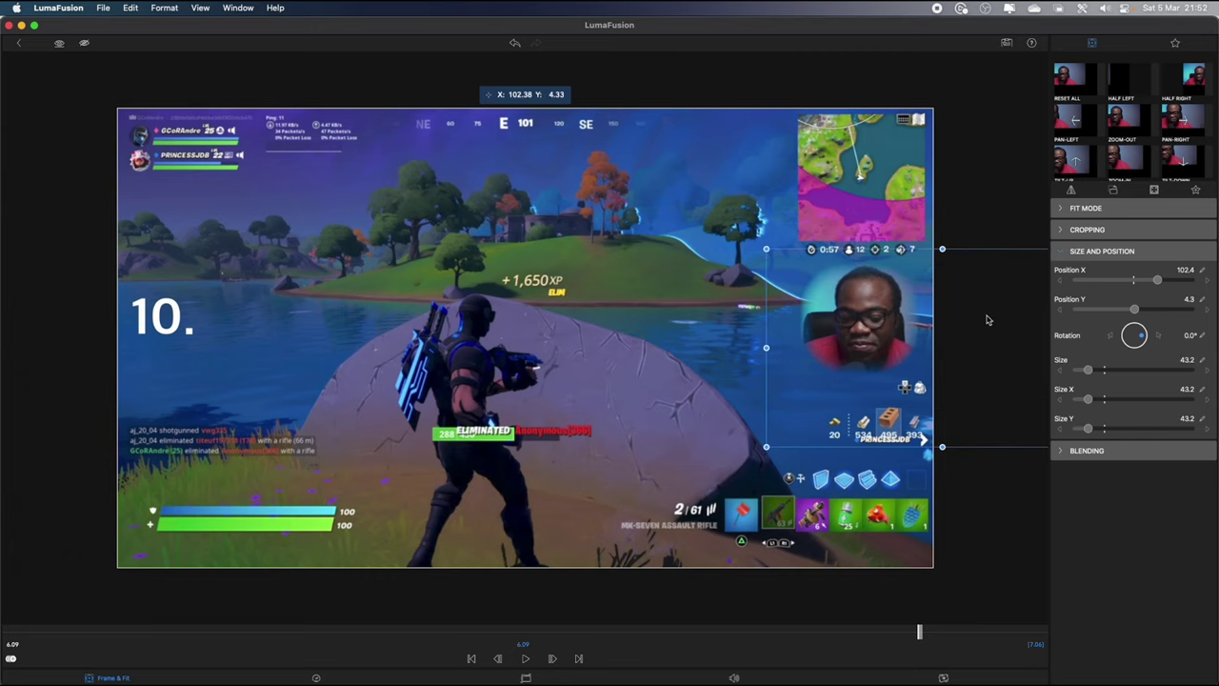
- Switch the webcam crop's inversion on and back off, play the overlay to its end and return to the timeline
left_click(1058, 233)
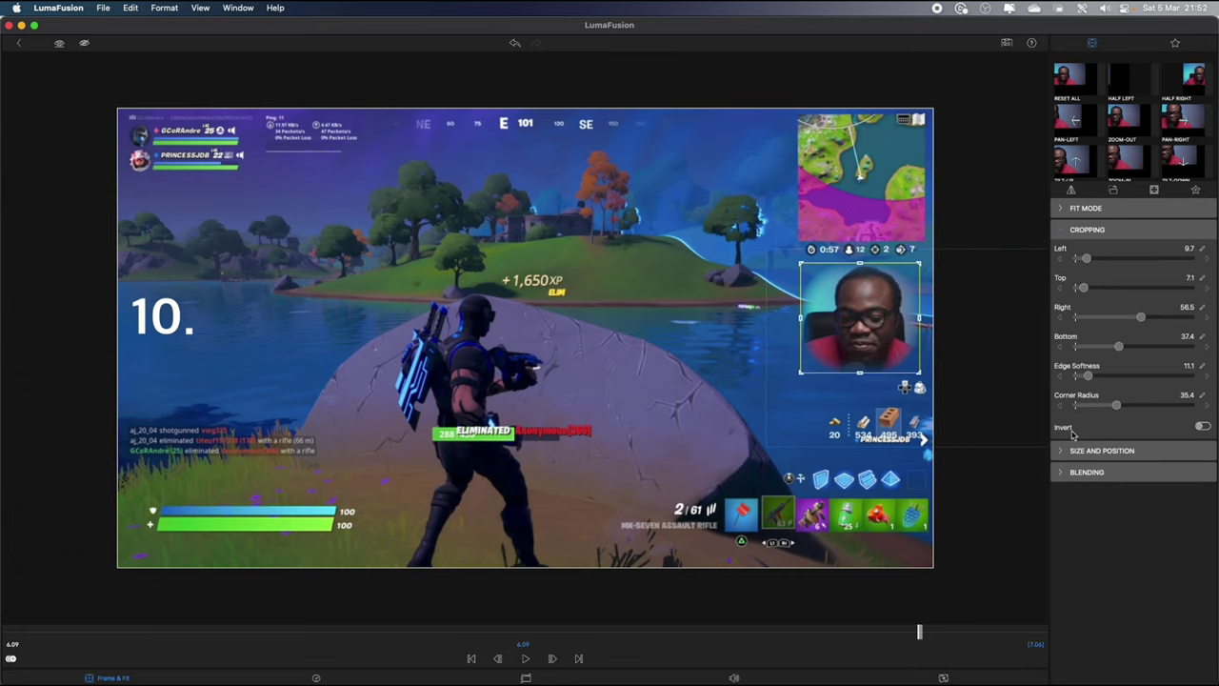
left_click(1205, 427)
left_click(1205, 427)
left_click(525, 658)
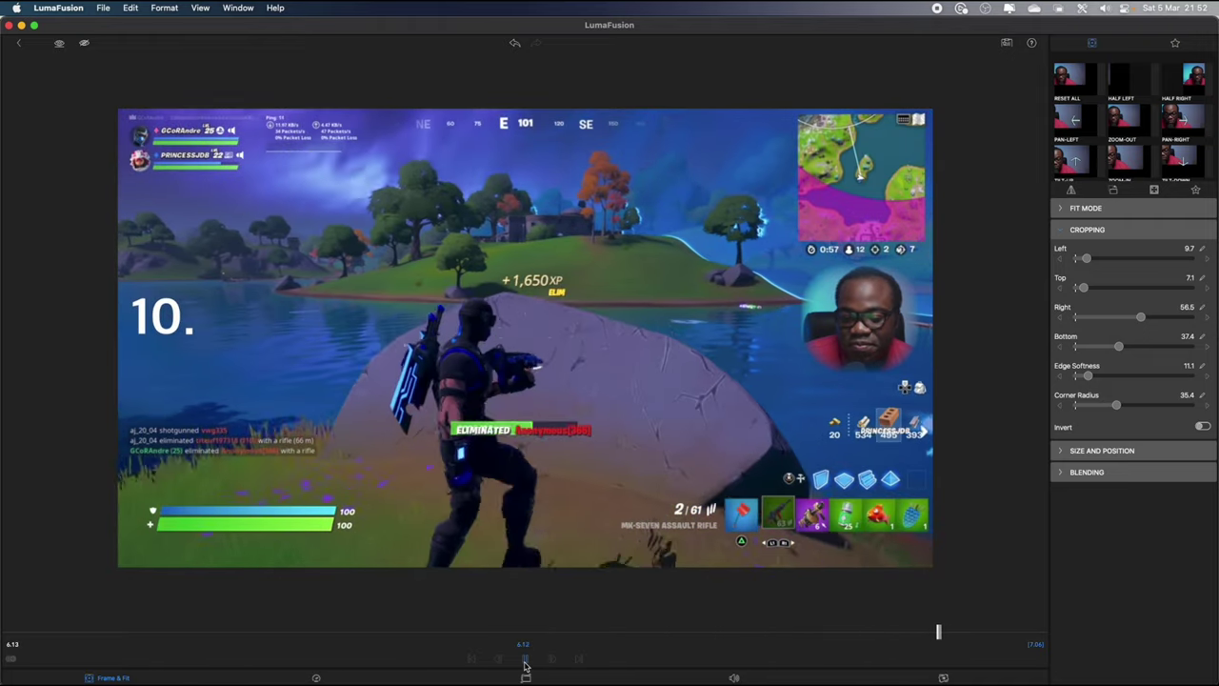
left_click(524, 662)
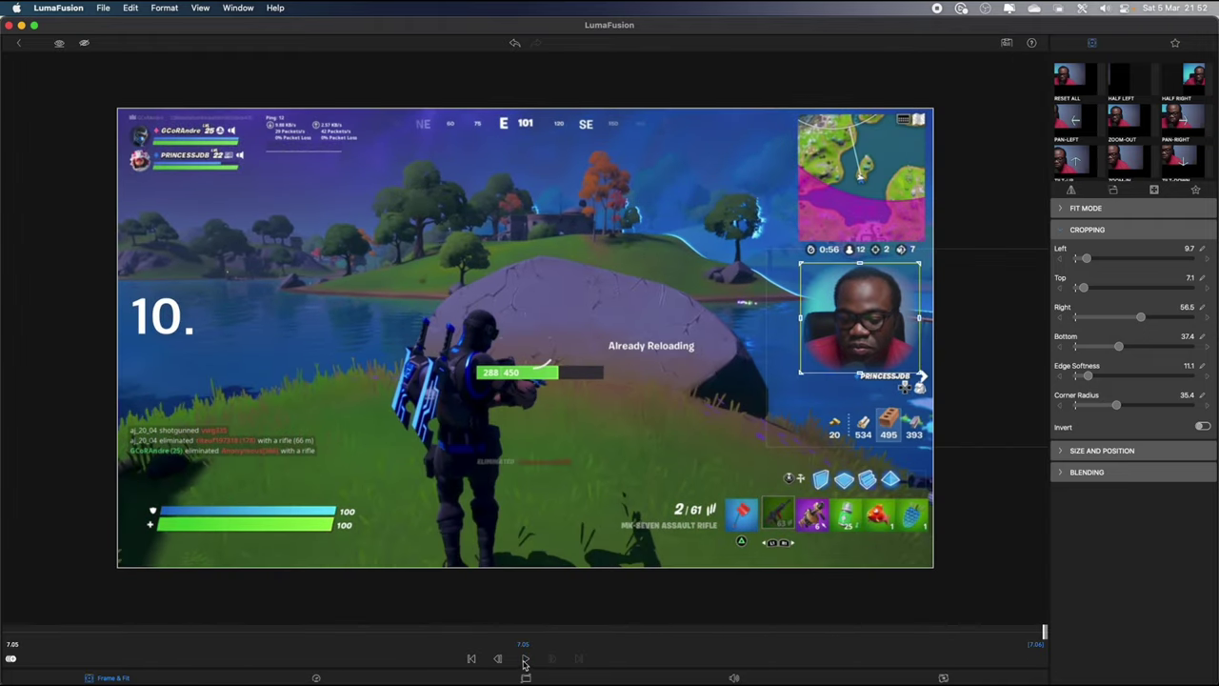
left_click(22, 45)
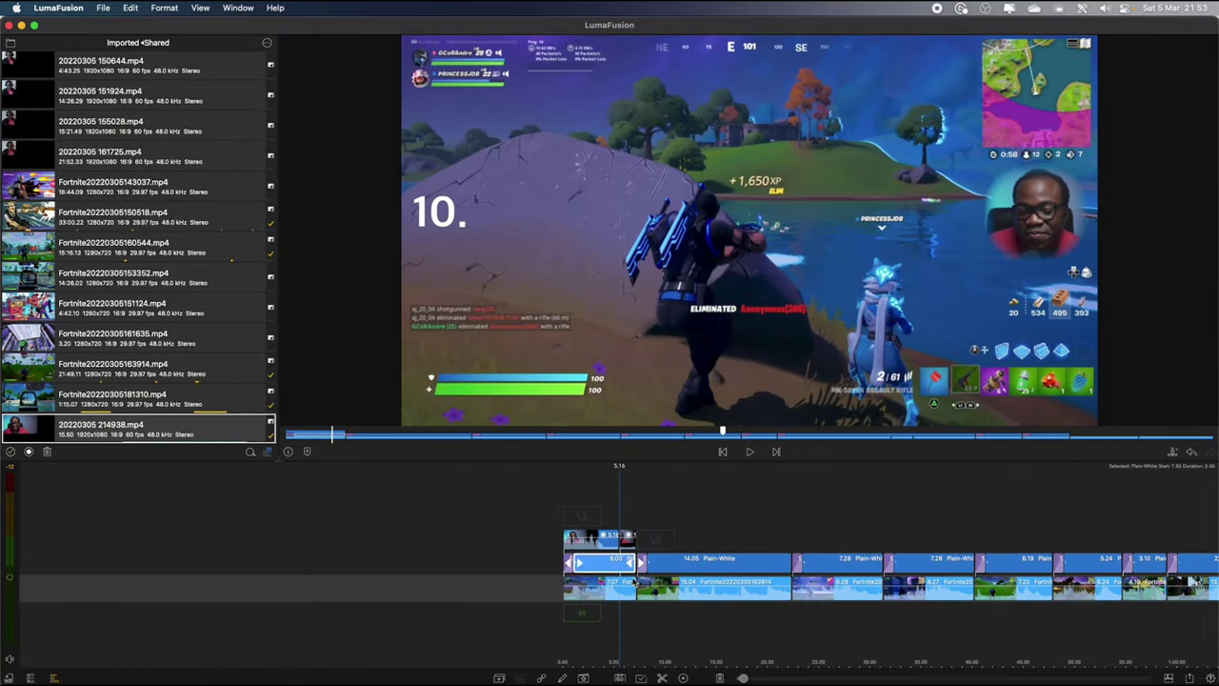
- Split the "10." title and the first gameplay clip at 5.16 and delete the remainder after the split
left_click(663, 676)
left_click(617, 592)
left_click(662, 677)
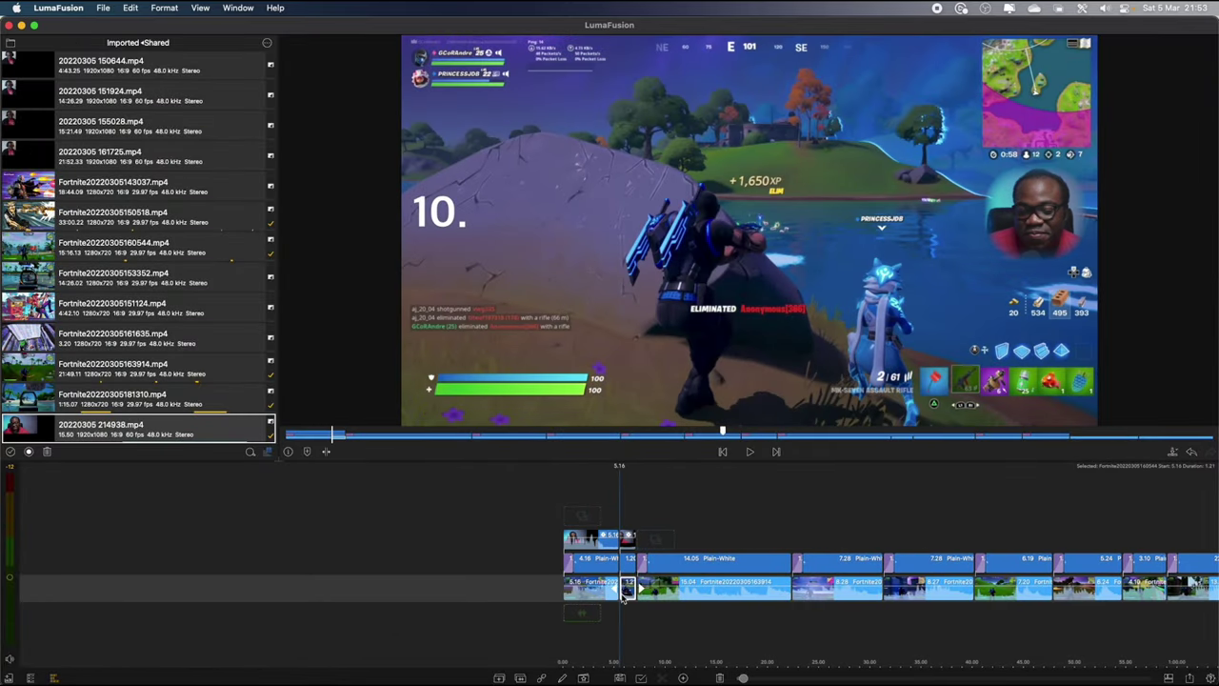
key("Delete")
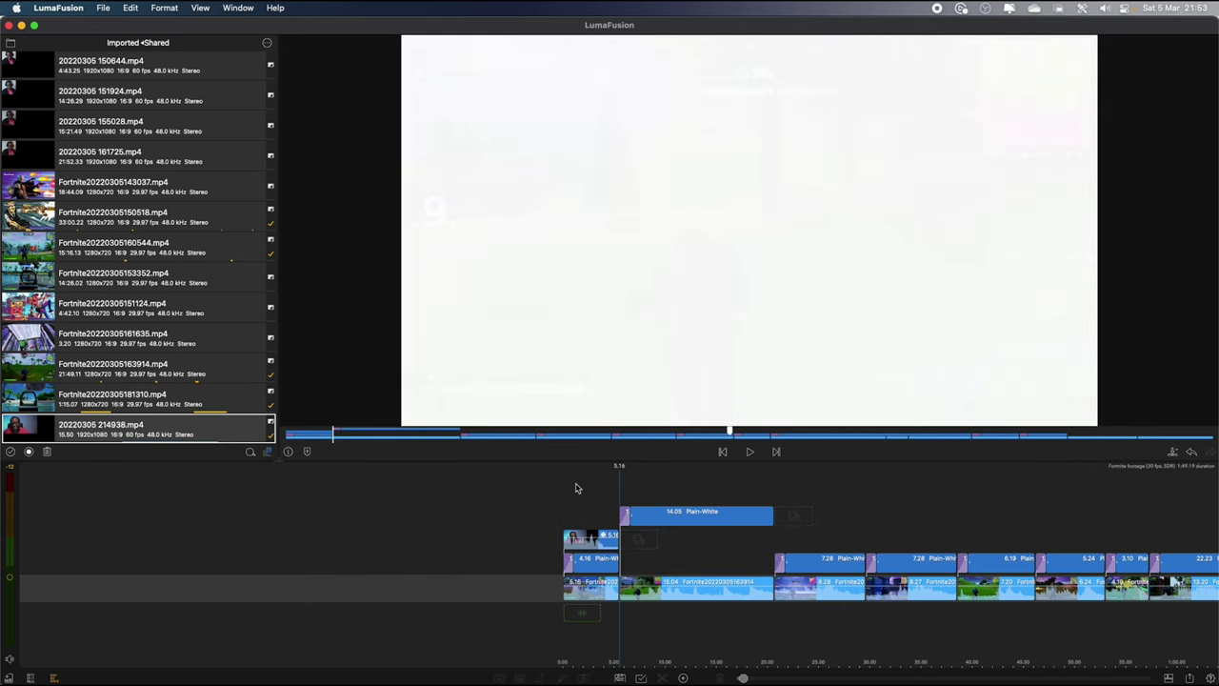
- Move the displaced titles back onto the title track, shorten the "9." title to 14.04 and play the result
left_click_drag(643, 522, 650, 569)
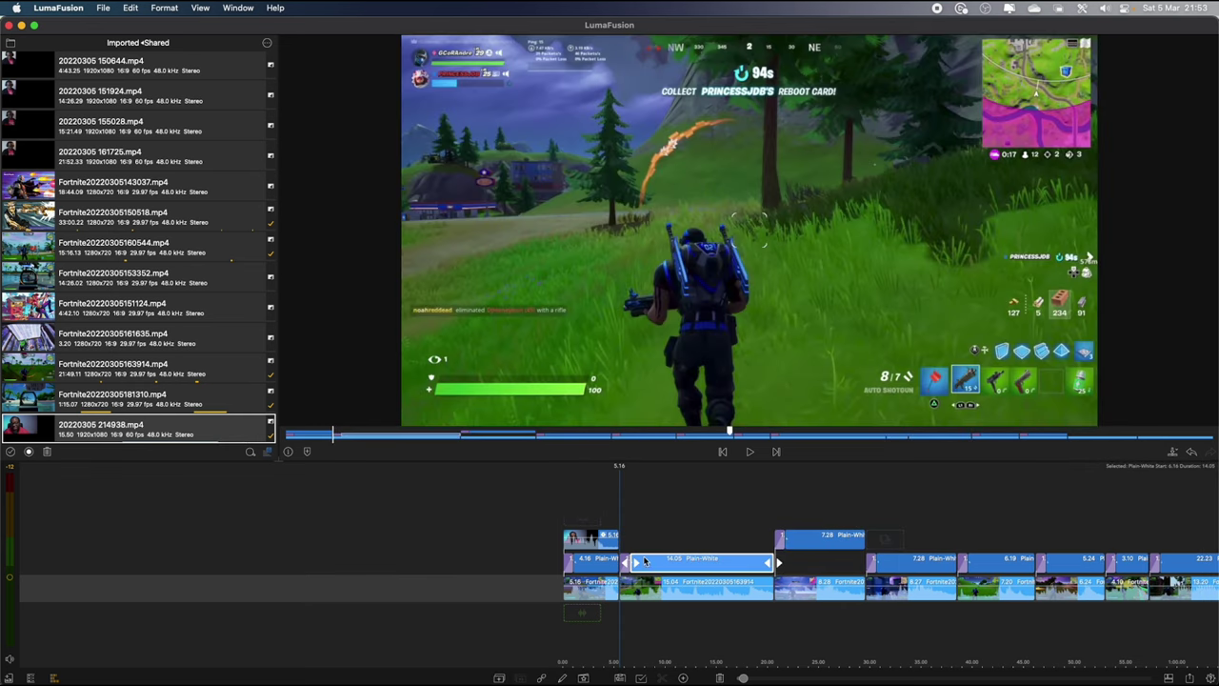
left_click_drag(778, 562, 775, 563)
left_click_drag(822, 539, 822, 563)
left_click(751, 453)
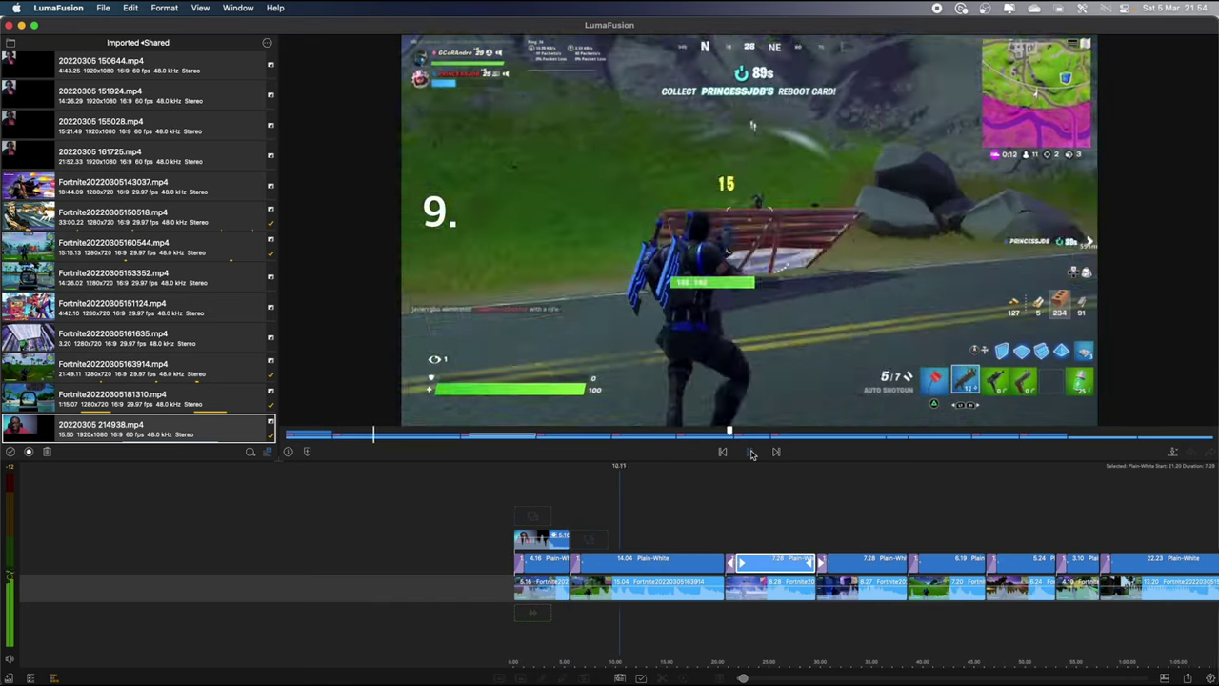
left_click(750, 452)
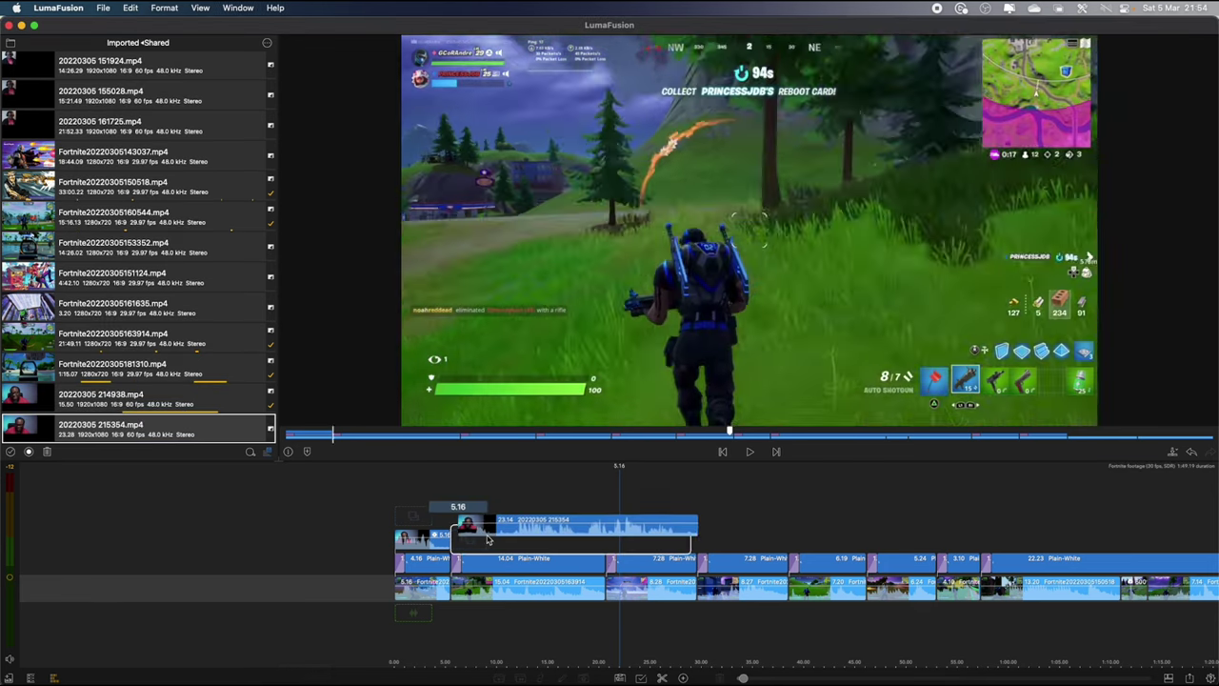
left_click_drag(465, 524, 468, 525)
left_click(750, 453)
left_click(1106, 7)
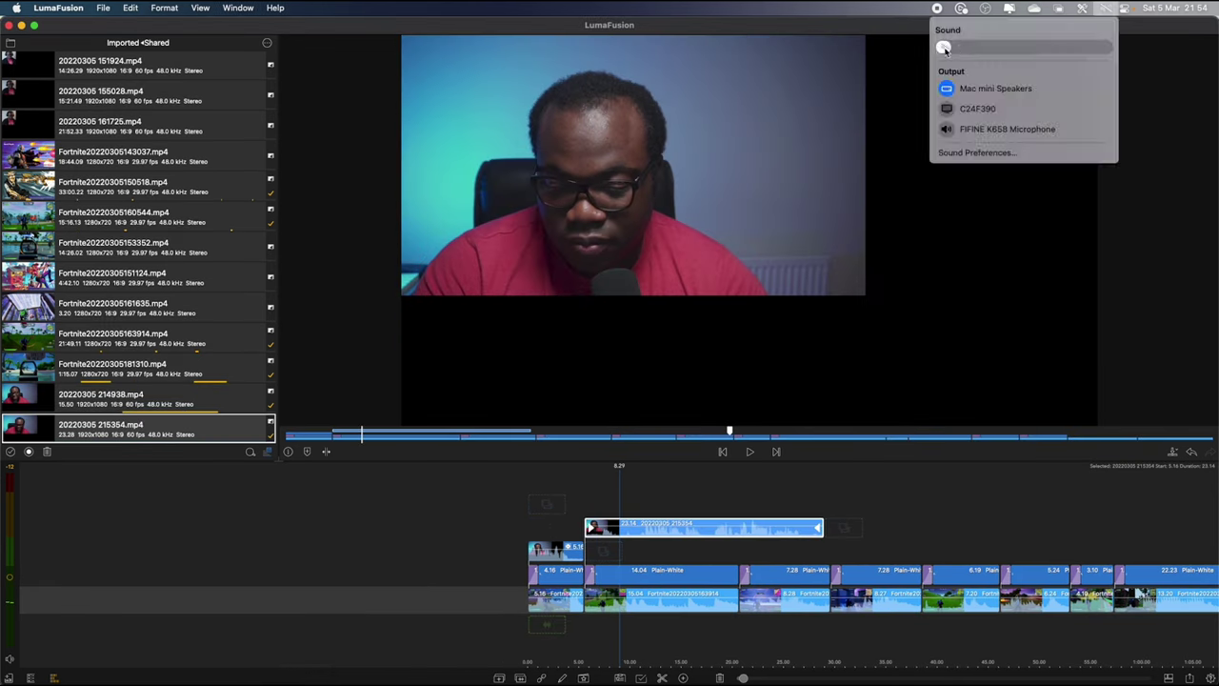
left_click_drag(942, 46, 991, 47)
left_click(750, 453)
- Cut the opening off the second webcam clip, move the rest to 5.16 and match its framing to the first overlay
key("super+b")
left_click_drag(671, 528, 610, 550)
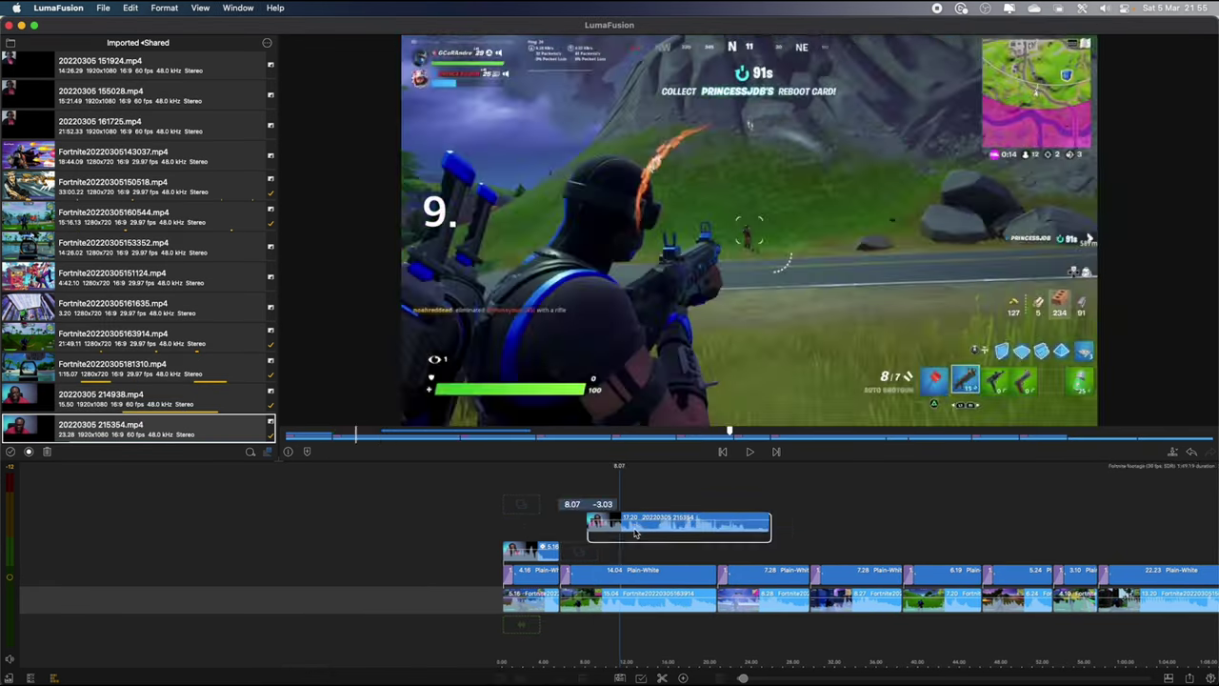
scroll(588, 496, "left", 2)
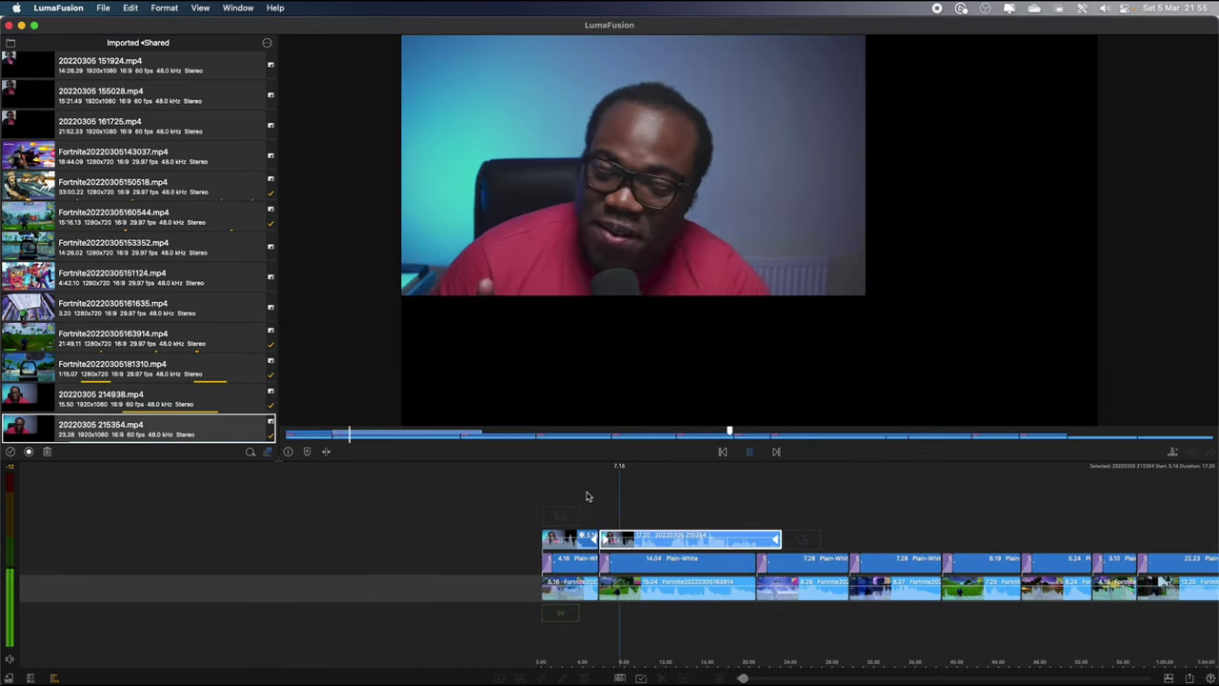
scroll(587, 495, "right", 2)
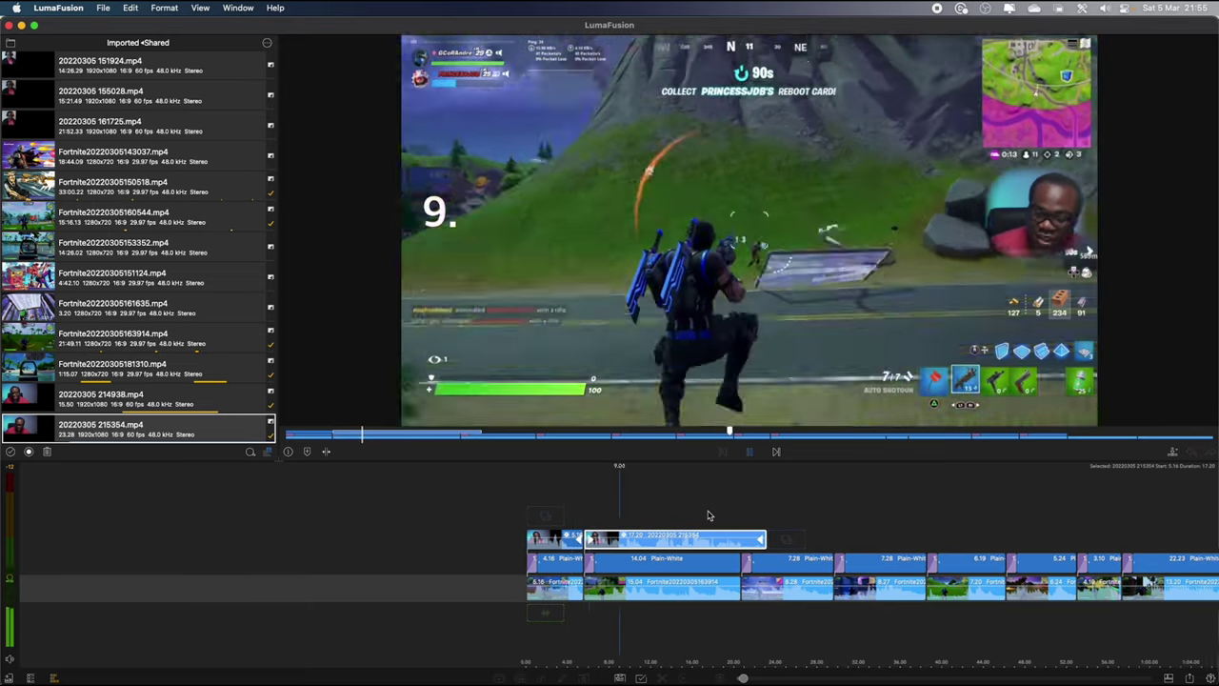
- Split the second webcam clip where the "9." gameplay clip ends and delete the remainder, leaving a duration of 15.01
scroll(707, 515, "right", 3)
scroll(599, 499, "left", 1)
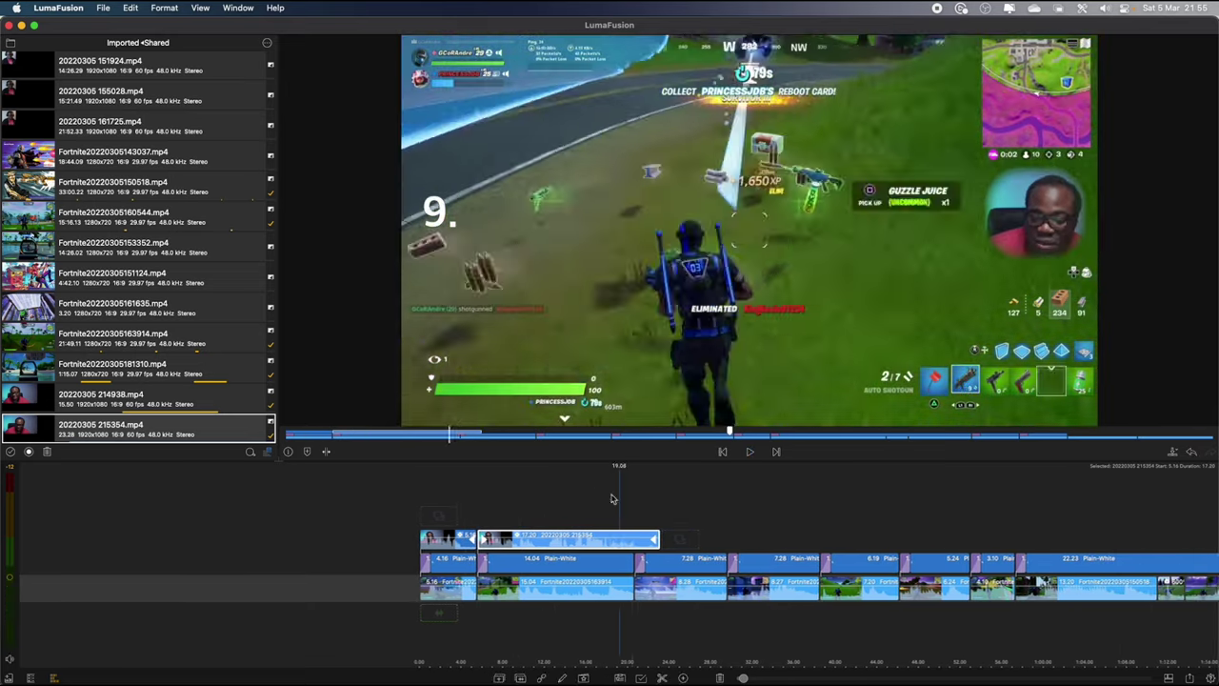
key("super+b")
key("BackSpace")
scroll(644, 527, "left", 2)
left_click_drag(643, 527, 840, 522)
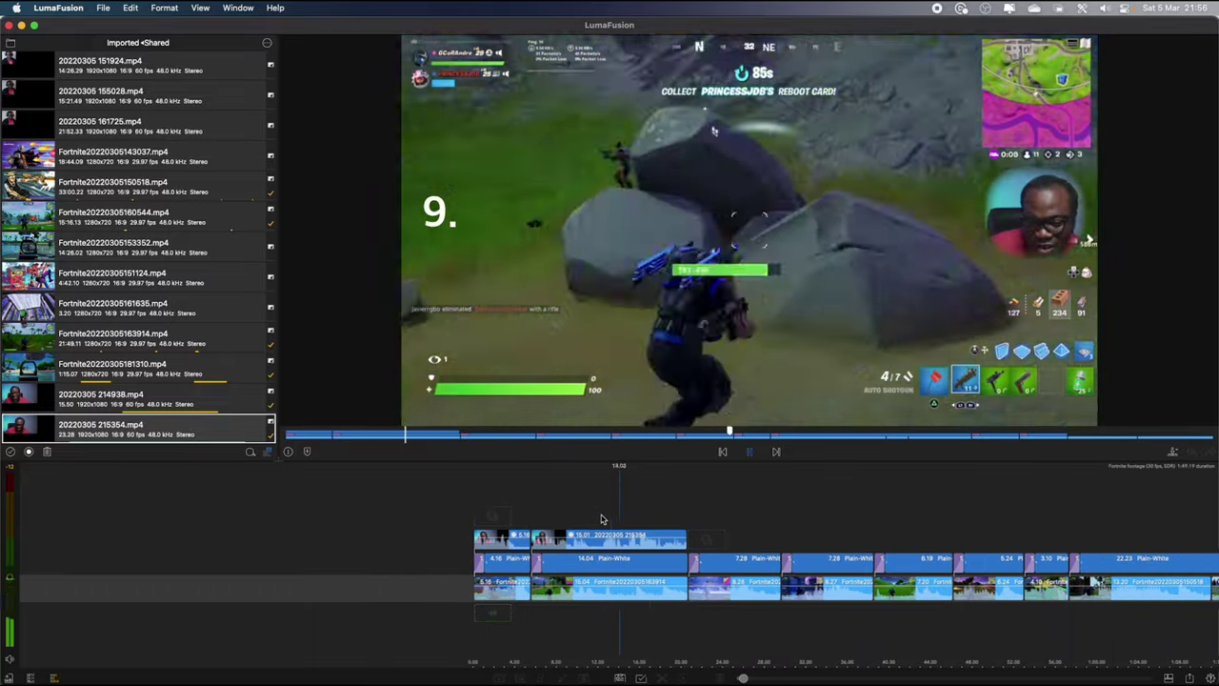
- Play and scrub through the timeline from the "9." clip to the "7." clip to check the footage
left_click_drag(601, 519, 681, 505)
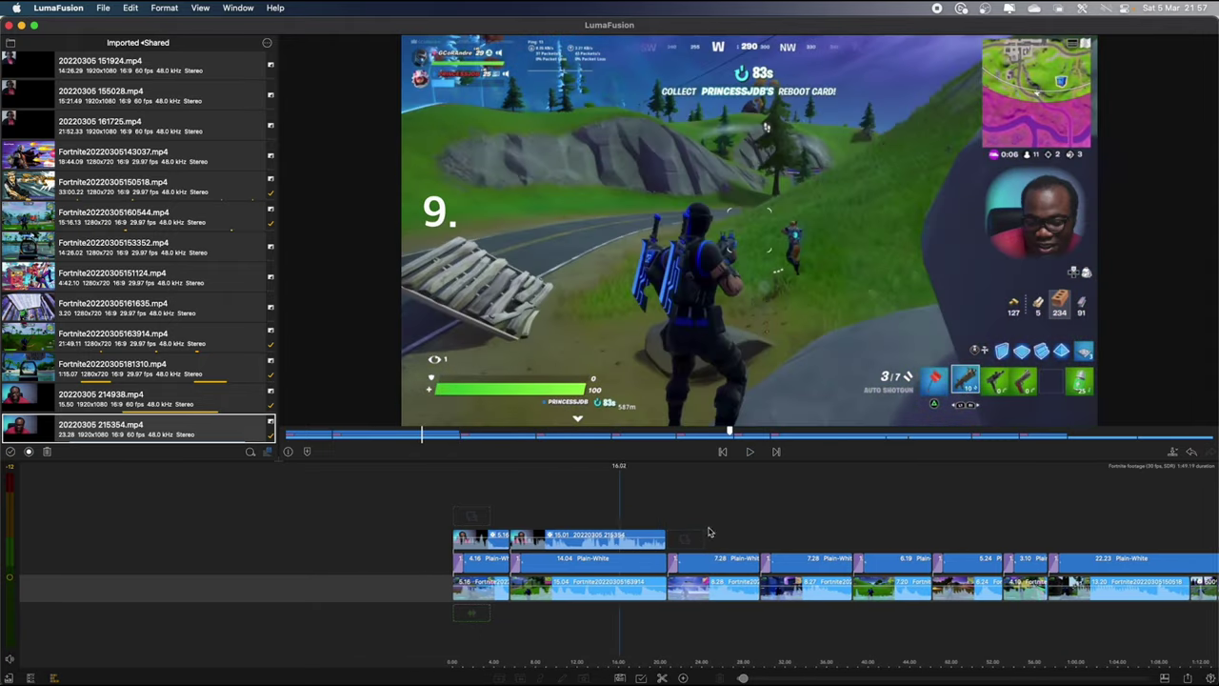
left_click(749, 452)
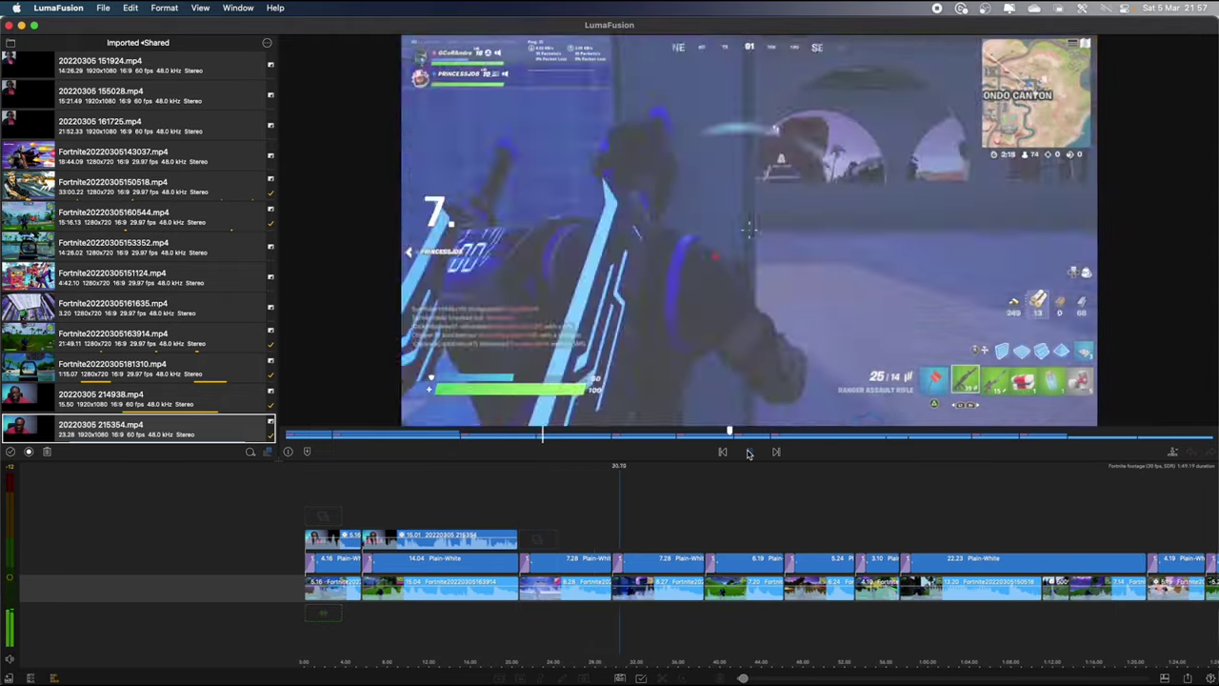
left_click_drag(585, 512, 686, 510)
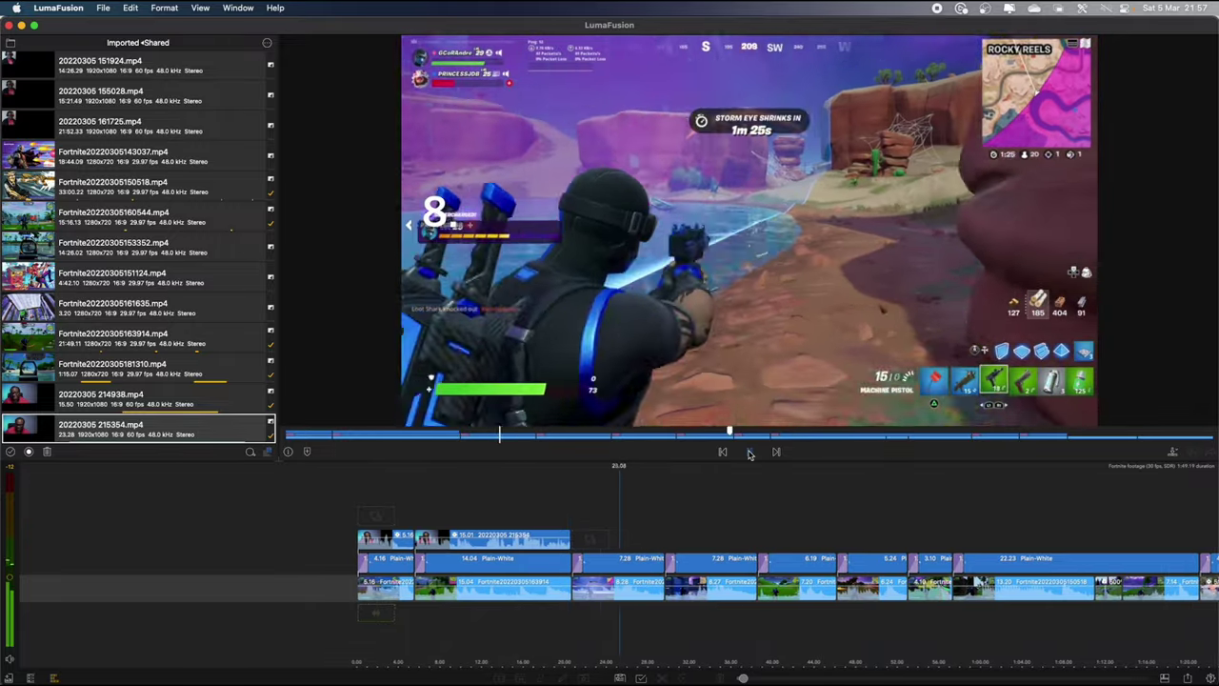
left_click(749, 453)
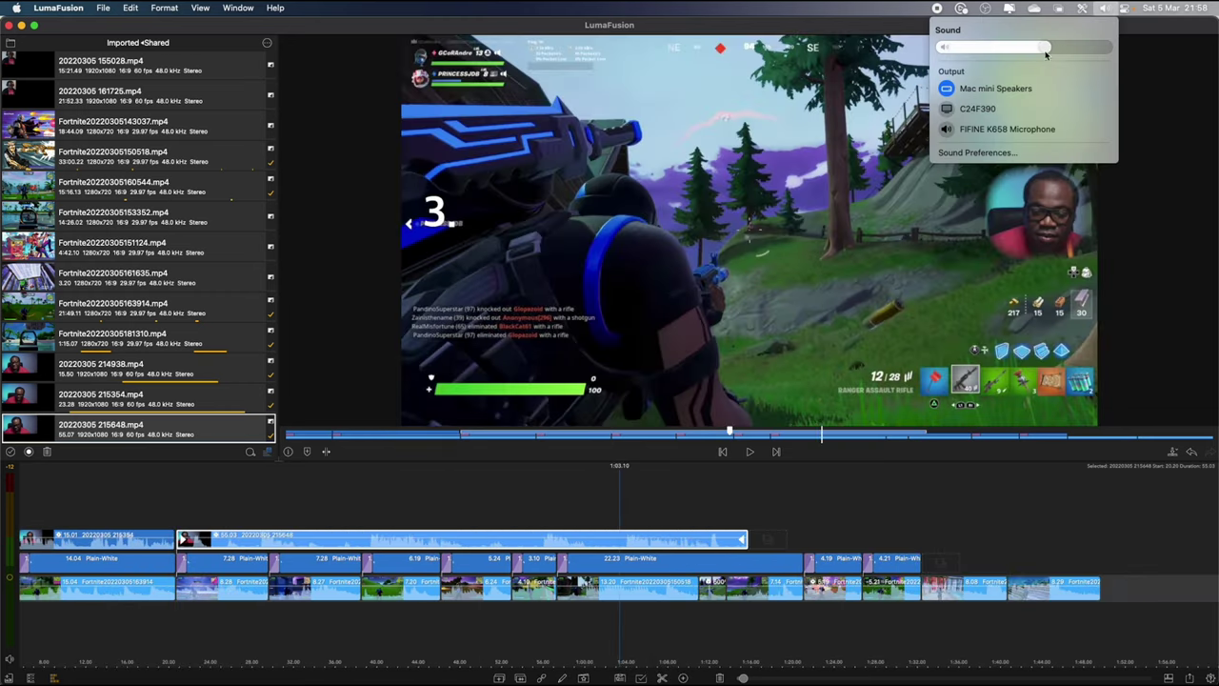
key("[")
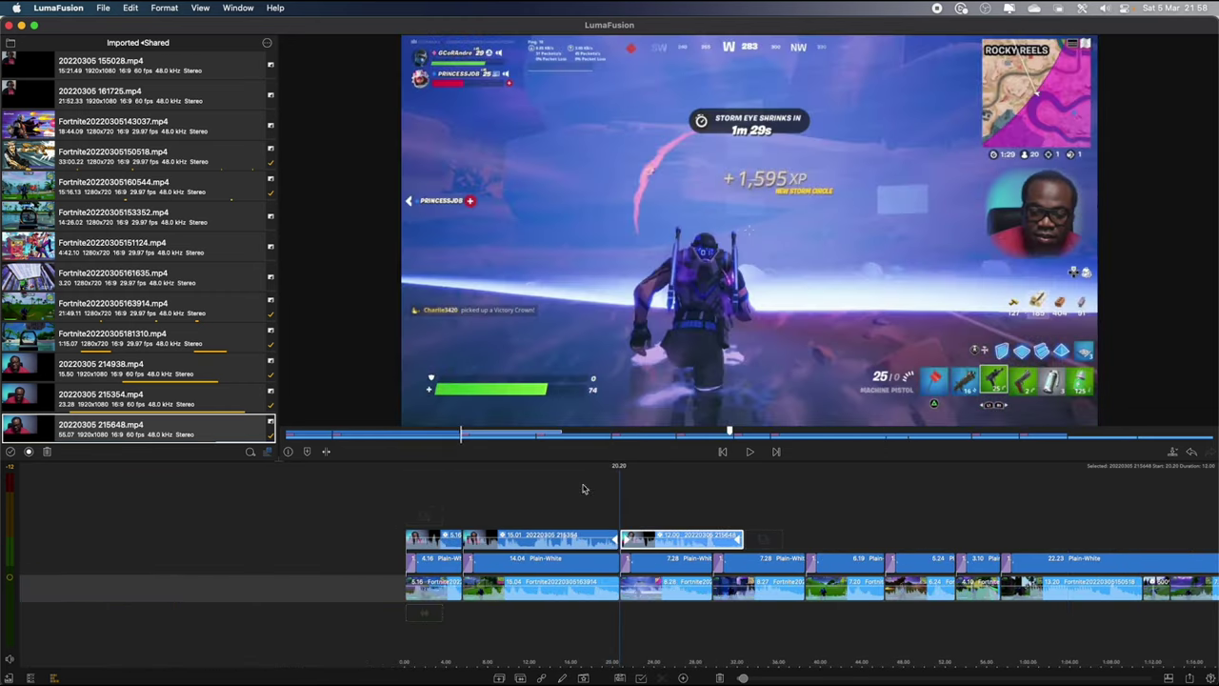
mouse_move(582, 487)
left_mouse_down()
mouse_move(531, 495)
mouse_move(584, 493)
left_mouse_up()
left_click(750, 452)
scroll(627, 514, "right", 5)
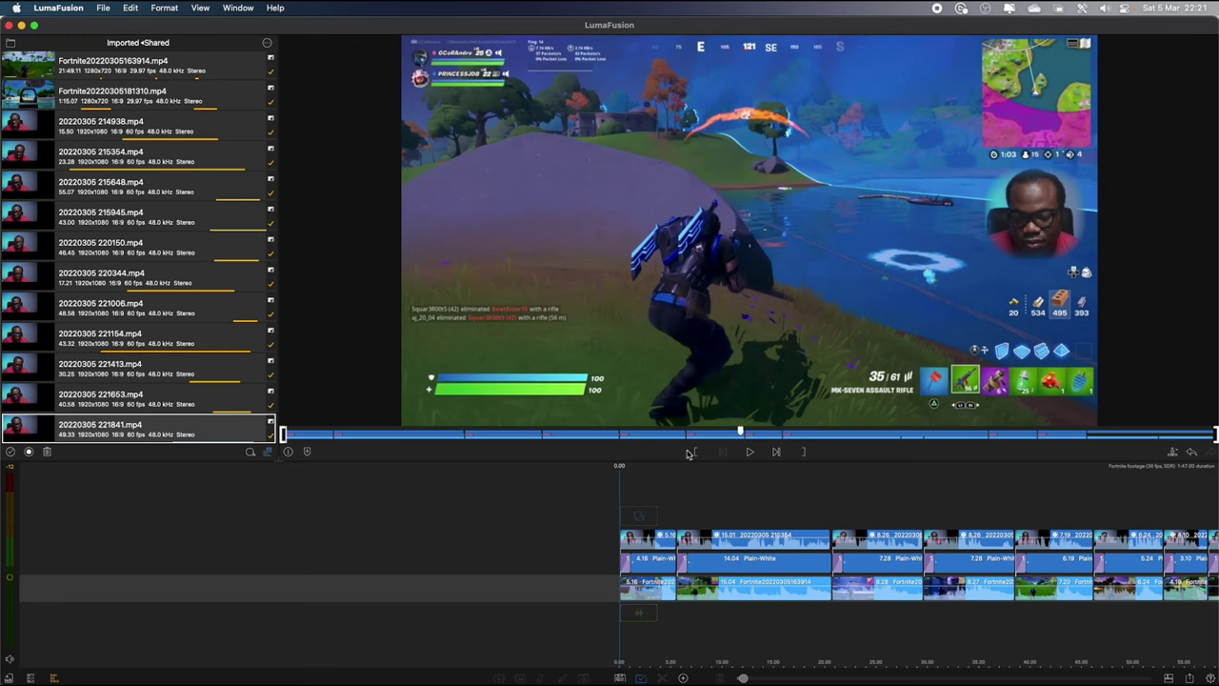
- Select every clip on the timeline and detach the audio onto separate tracks, then clear the selection
key("super+a")
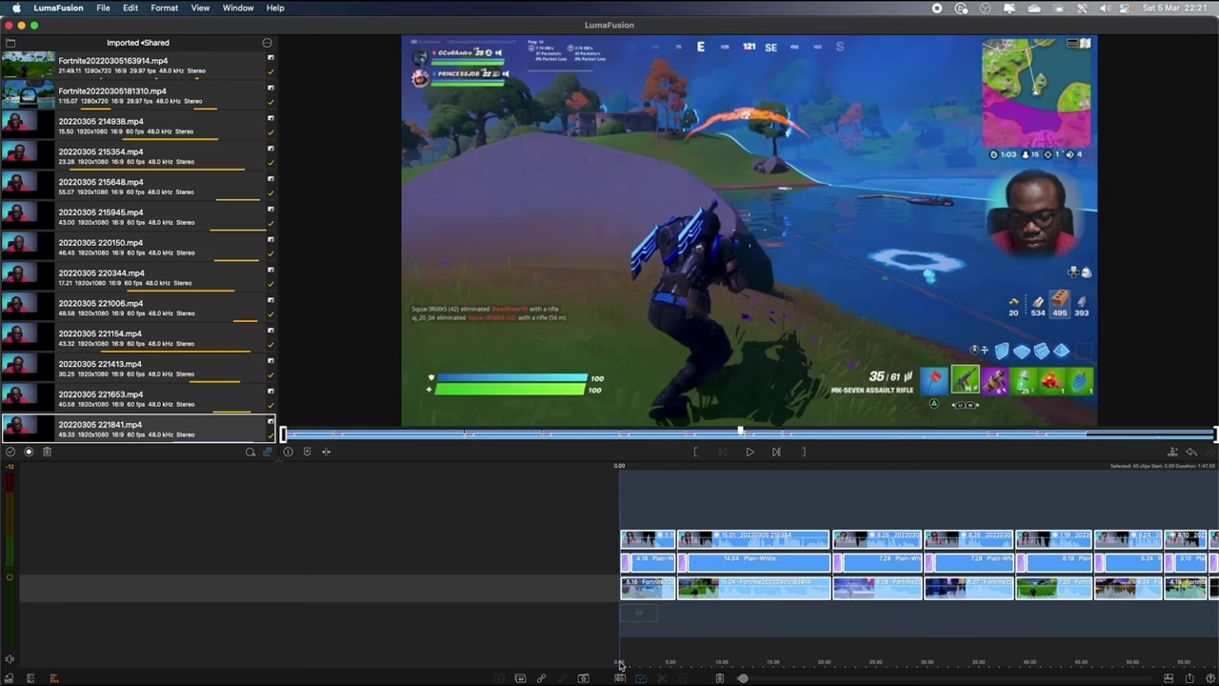
left_click(523, 678)
scroll(501, 569, "right", 3)
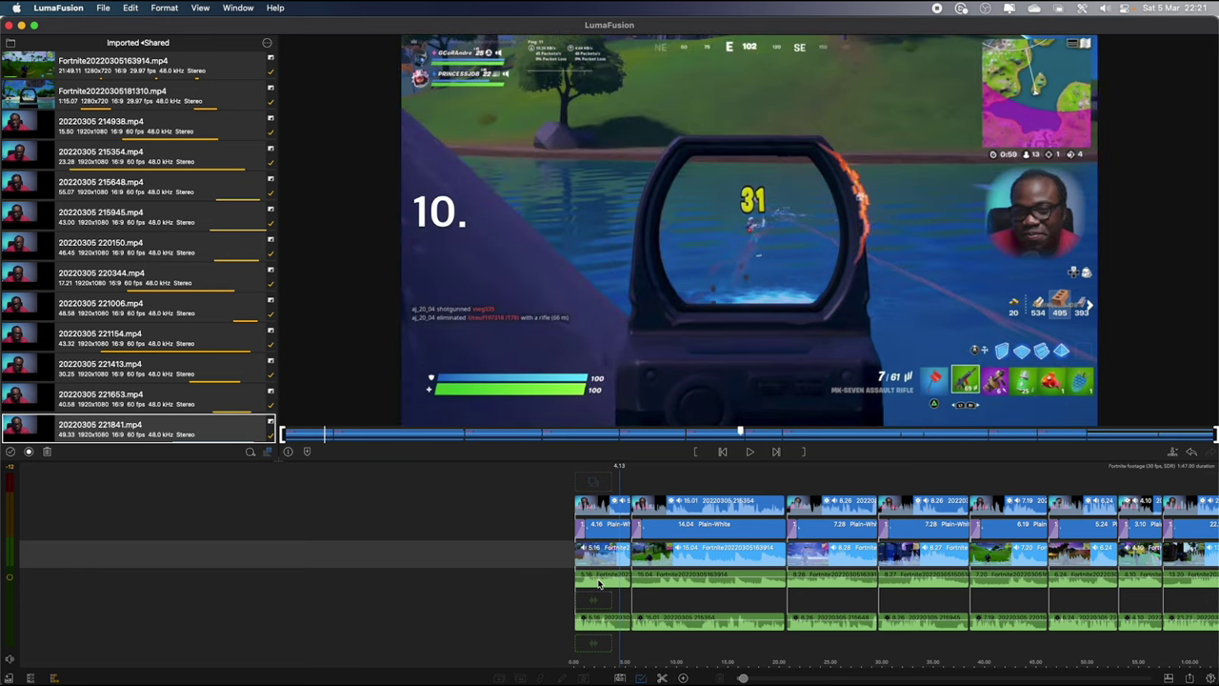
left_click(599, 583)
left_click_drag(535, 583, 504, 585)
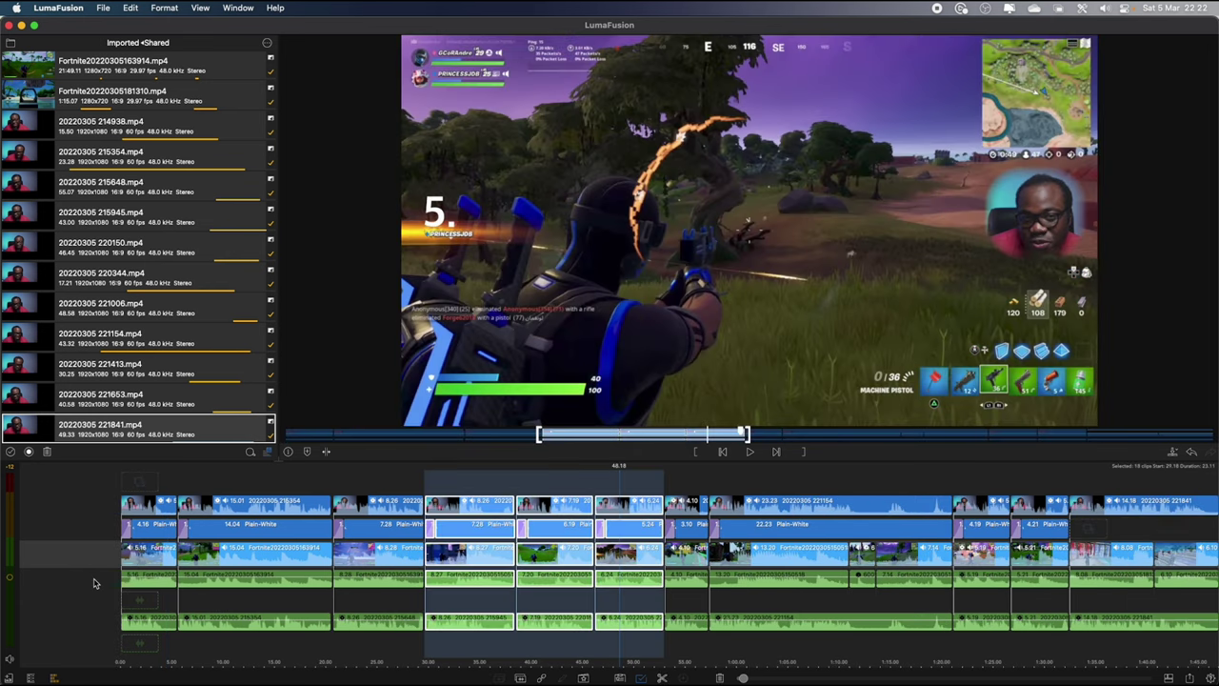
left_click(94, 595)
- Show the track headers and audio mixer, lower the detached gameplay audio track and raise the webcam commentary track to +5
left_click(31, 678)
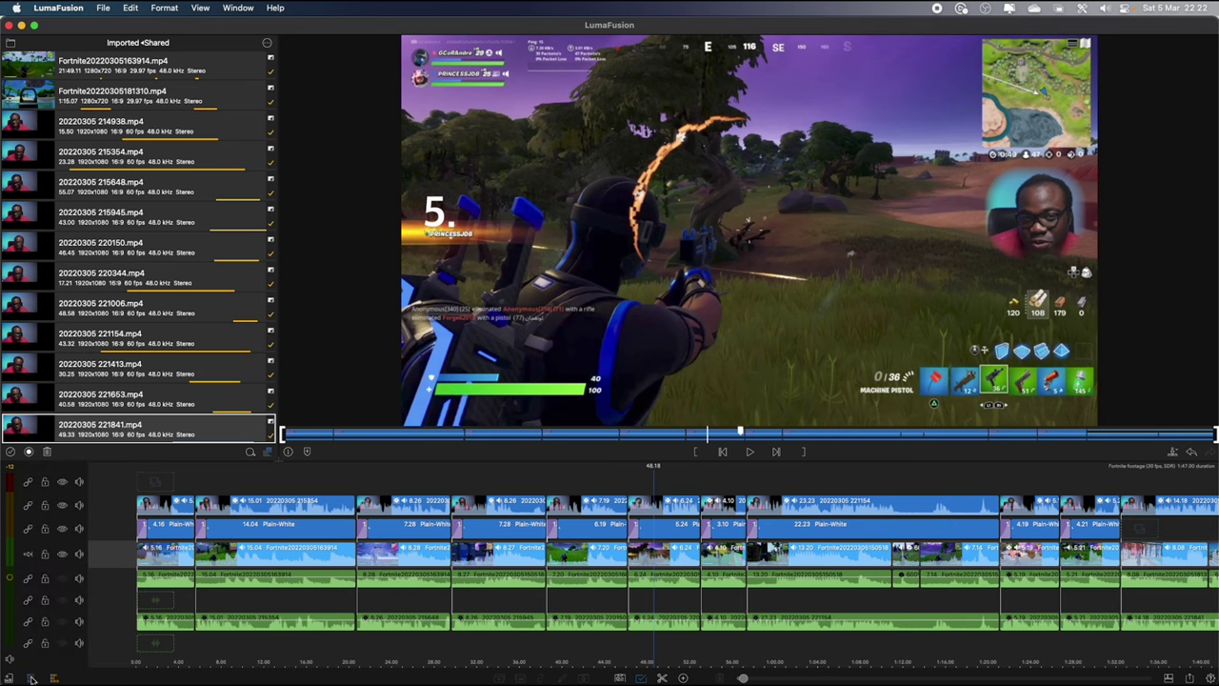
left_click(54, 678)
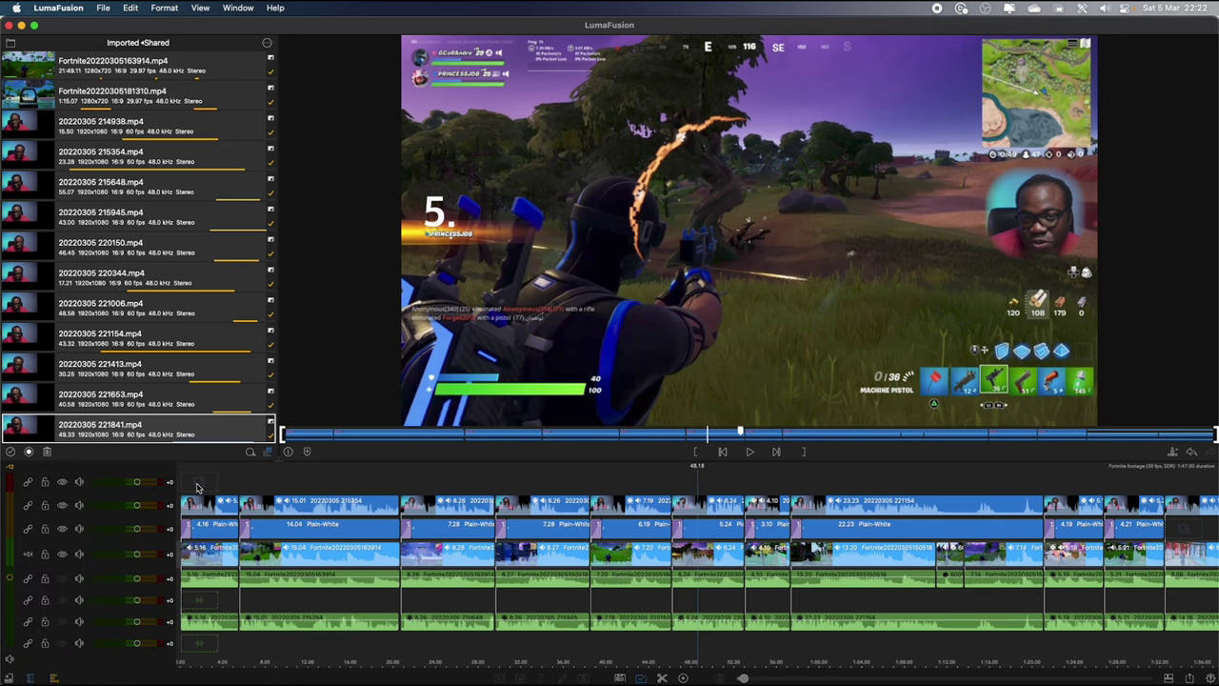
scroll(337, 486, "left", 10)
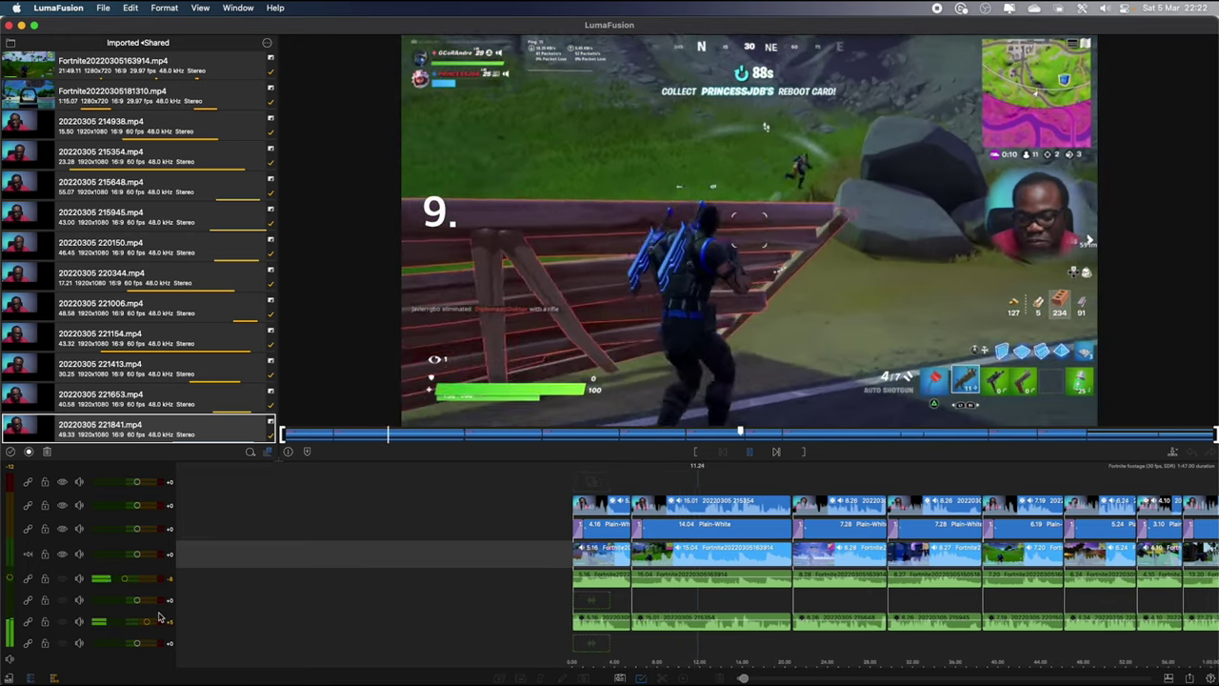
left_click_drag(511, 530, 570, 517)
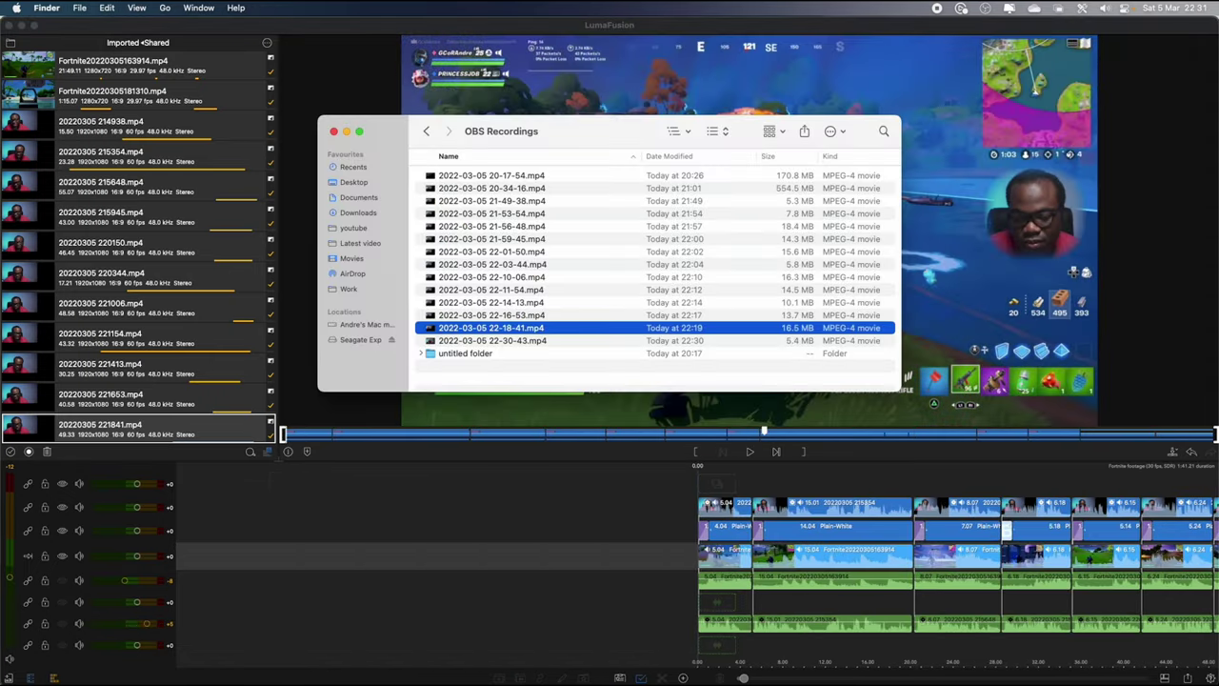
left_click_drag(462, 343, 74, 351)
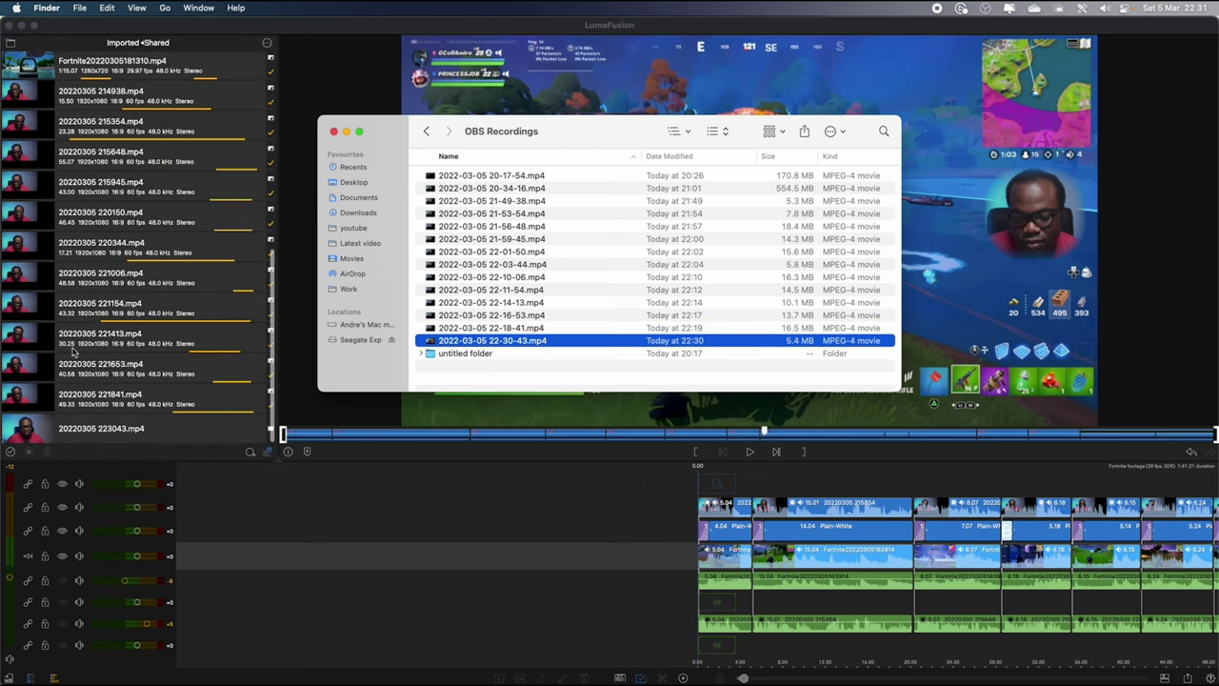
left_click(75, 432)
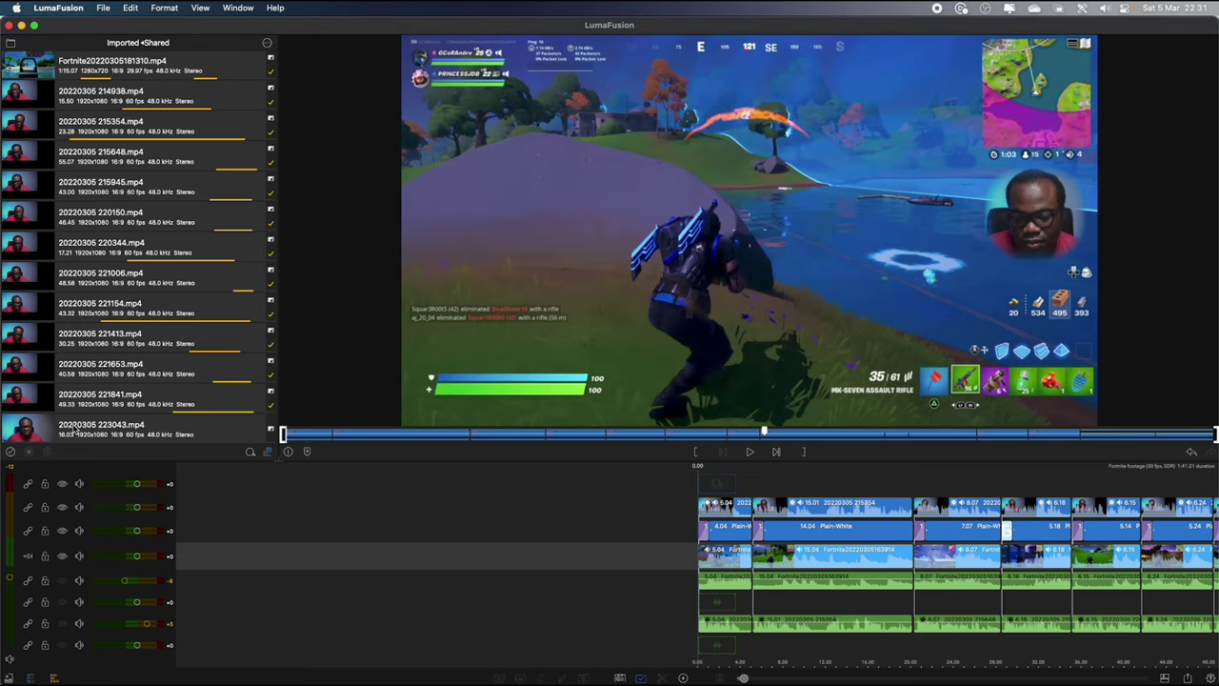
left_click_drag(84, 435, 710, 560)
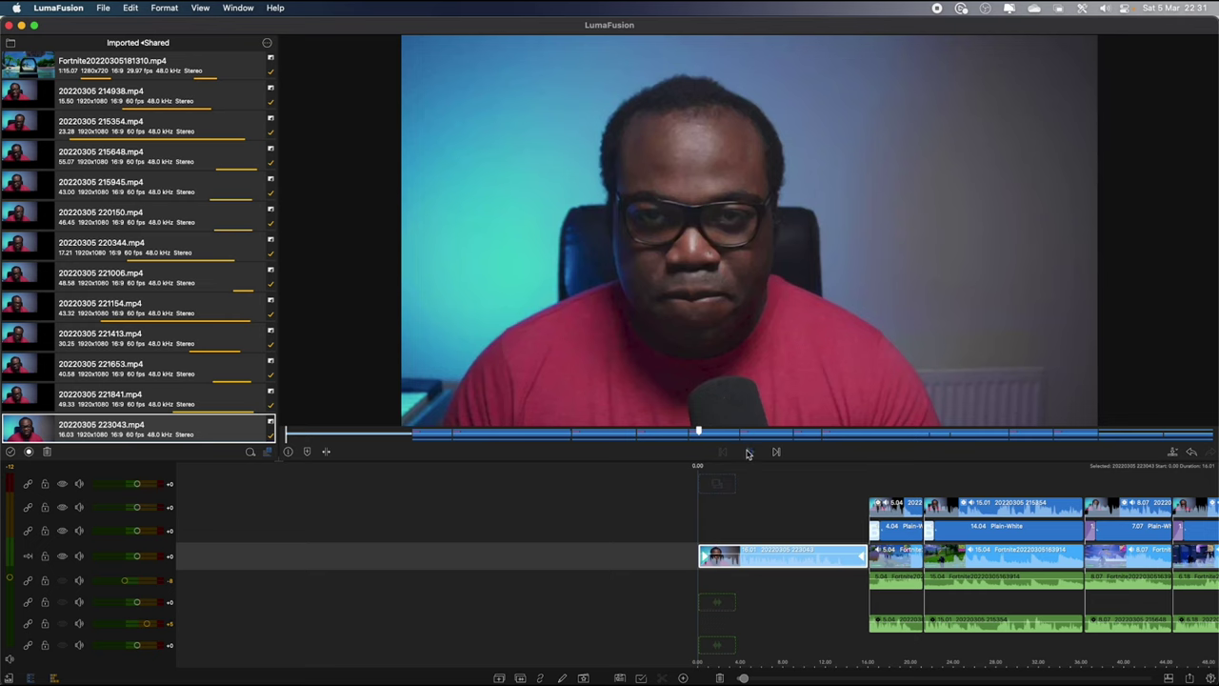
left_click(748, 453)
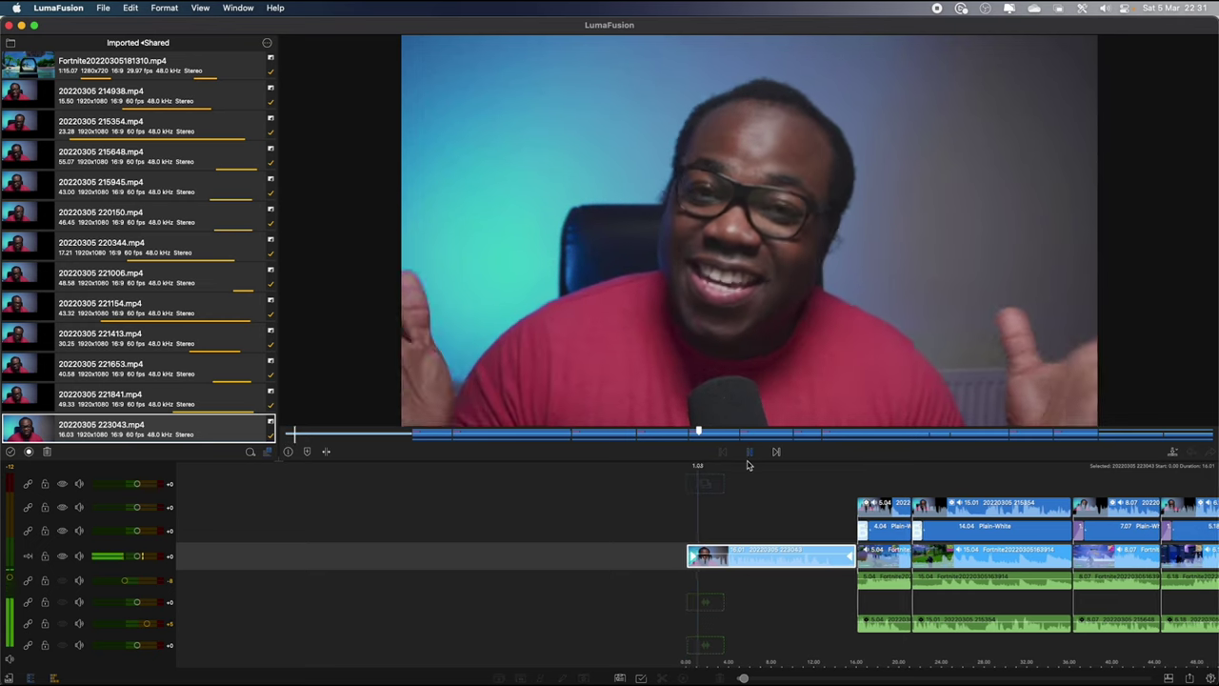
left_click(749, 452)
left_click(662, 678)
left_click(719, 677)
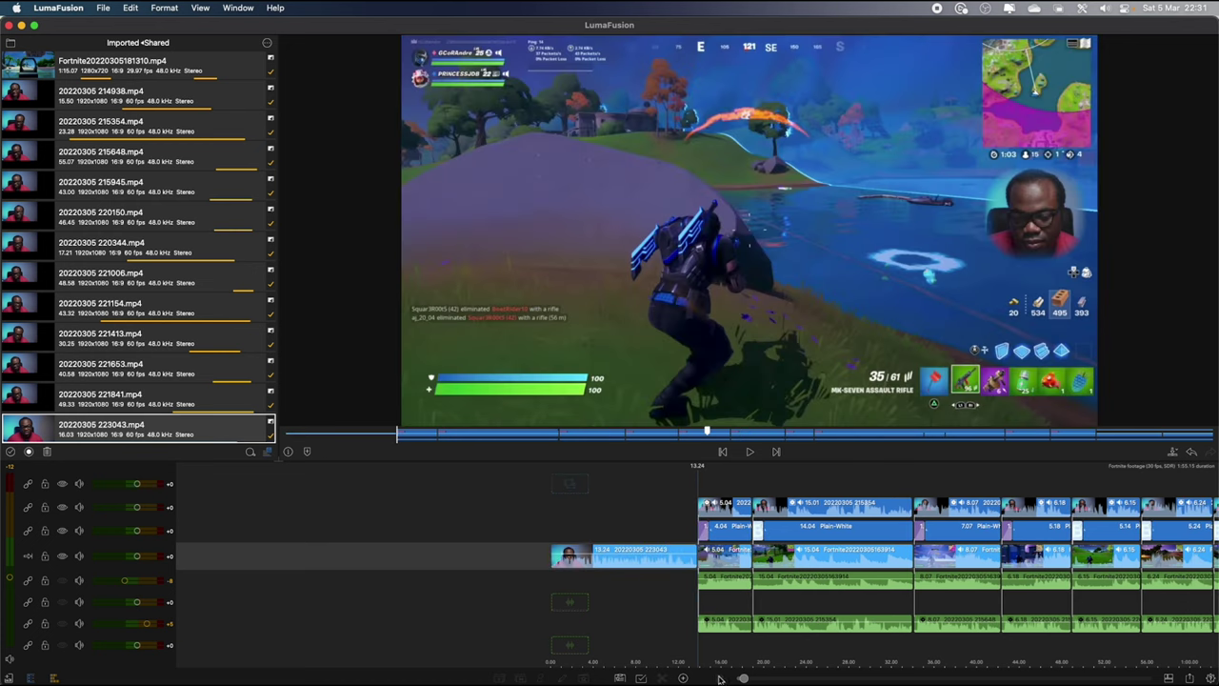
left_click_drag(636, 506, 701, 493)
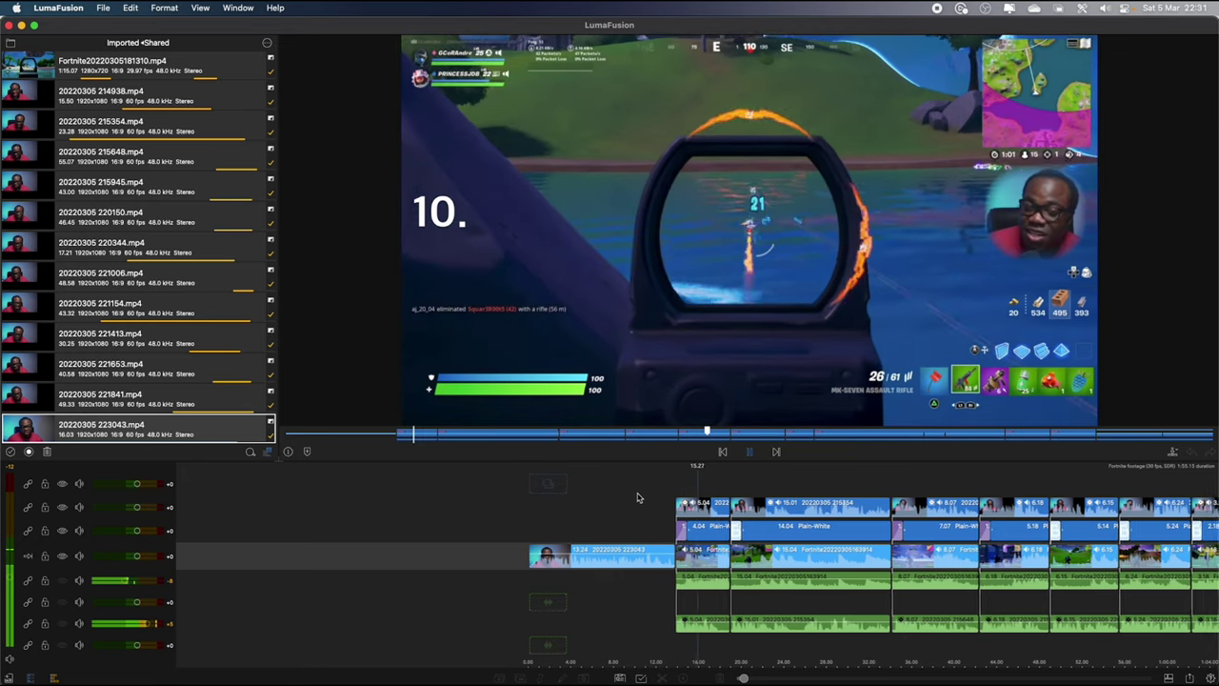
left_click_drag(636, 496, 680, 499)
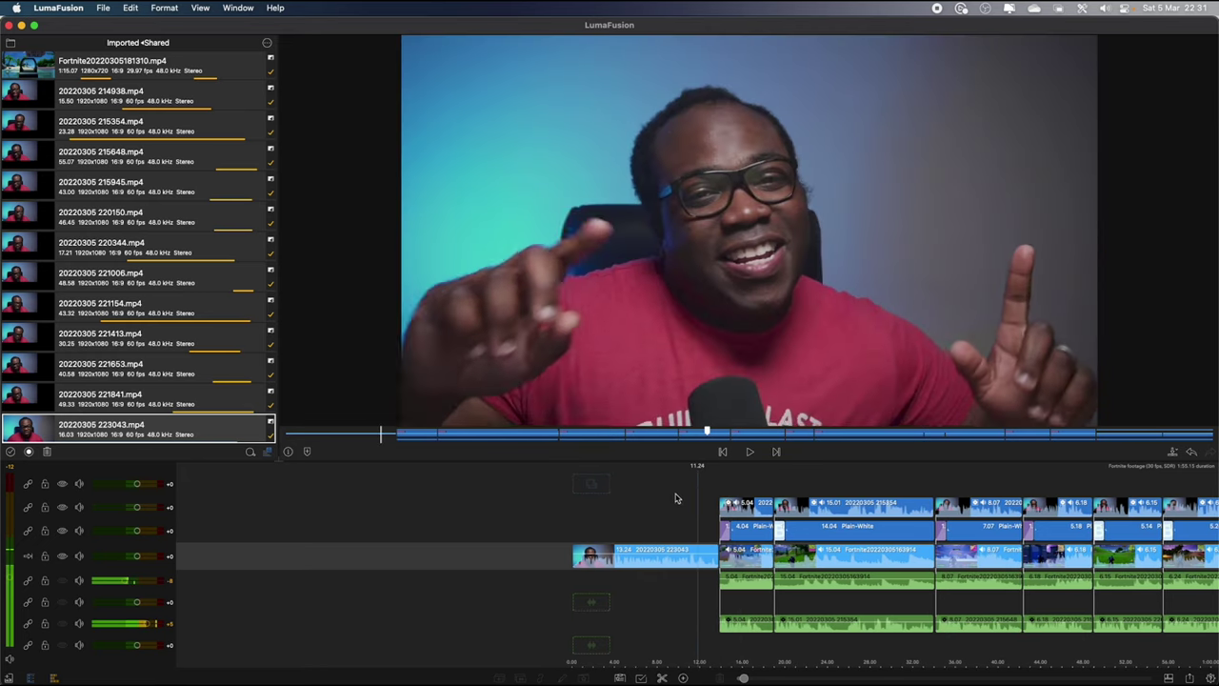
left_click(606, 559)
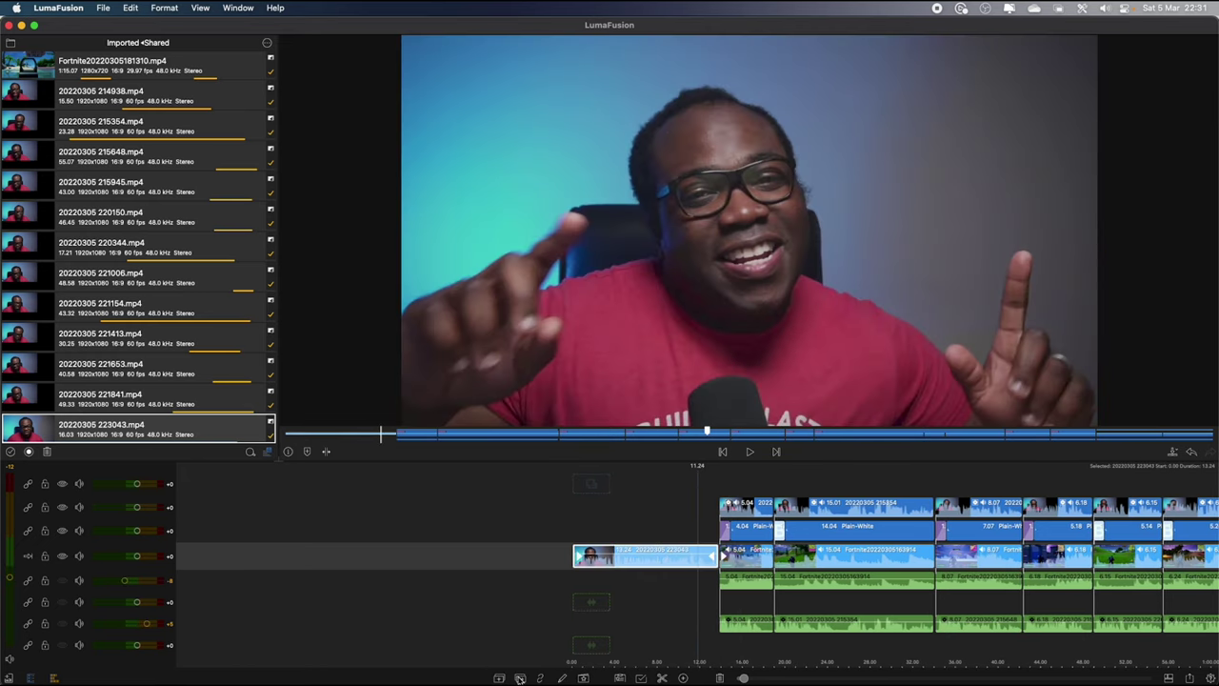
left_click(605, 607)
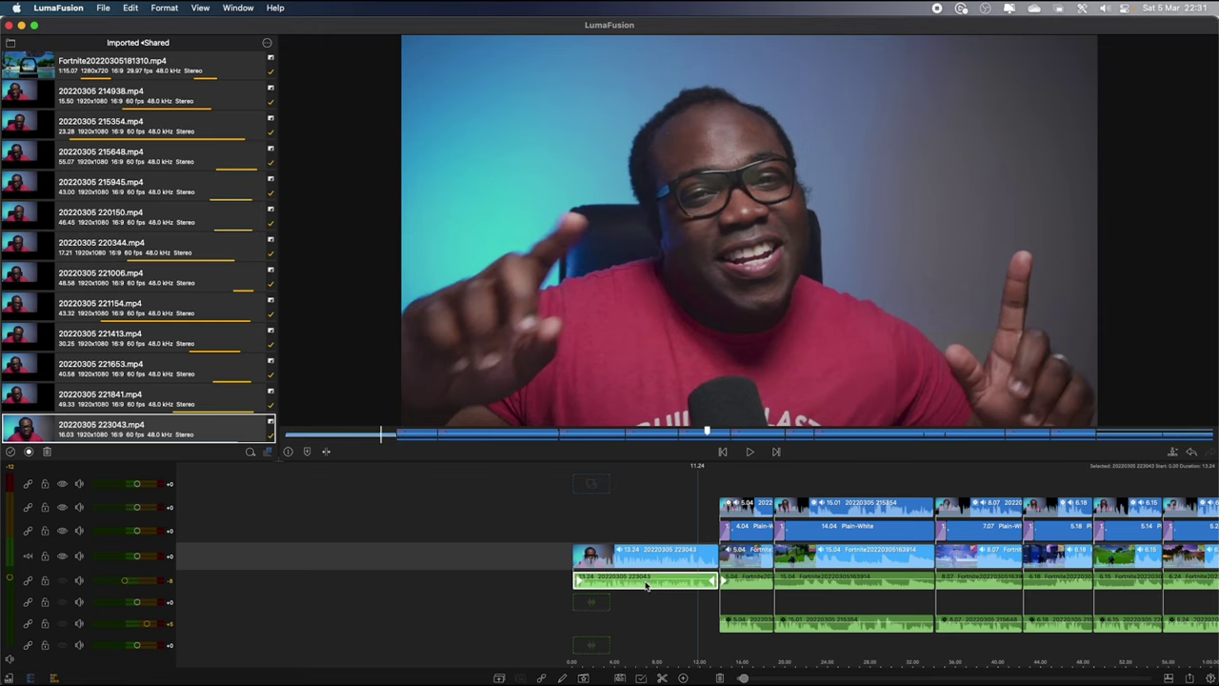
left_click_drag(649, 584, 648, 625)
scroll(674, 499, "left", 3)
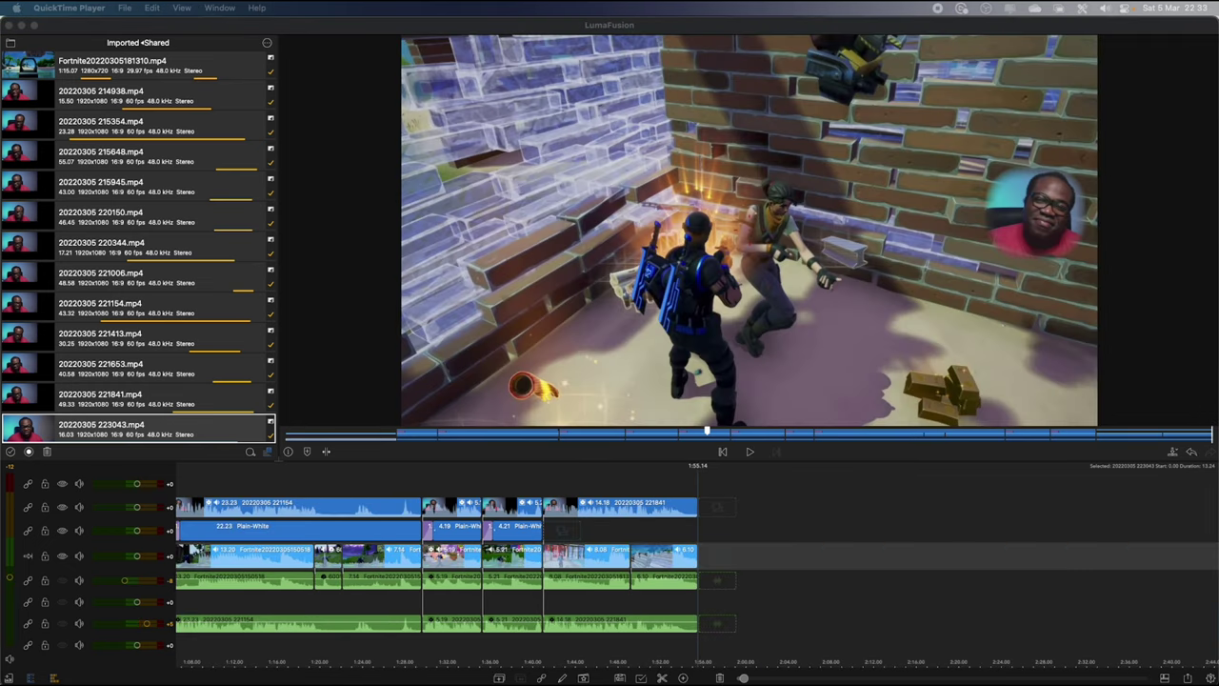
key("super+Tab")
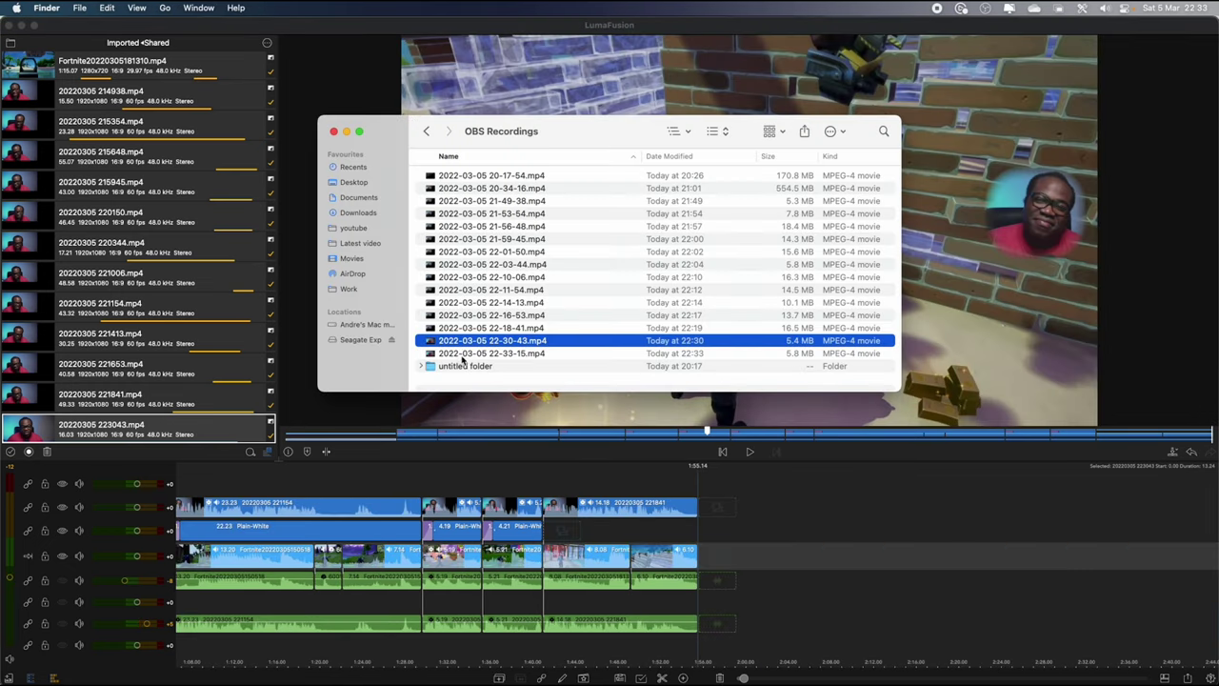
left_click_drag(463, 354, 186, 352)
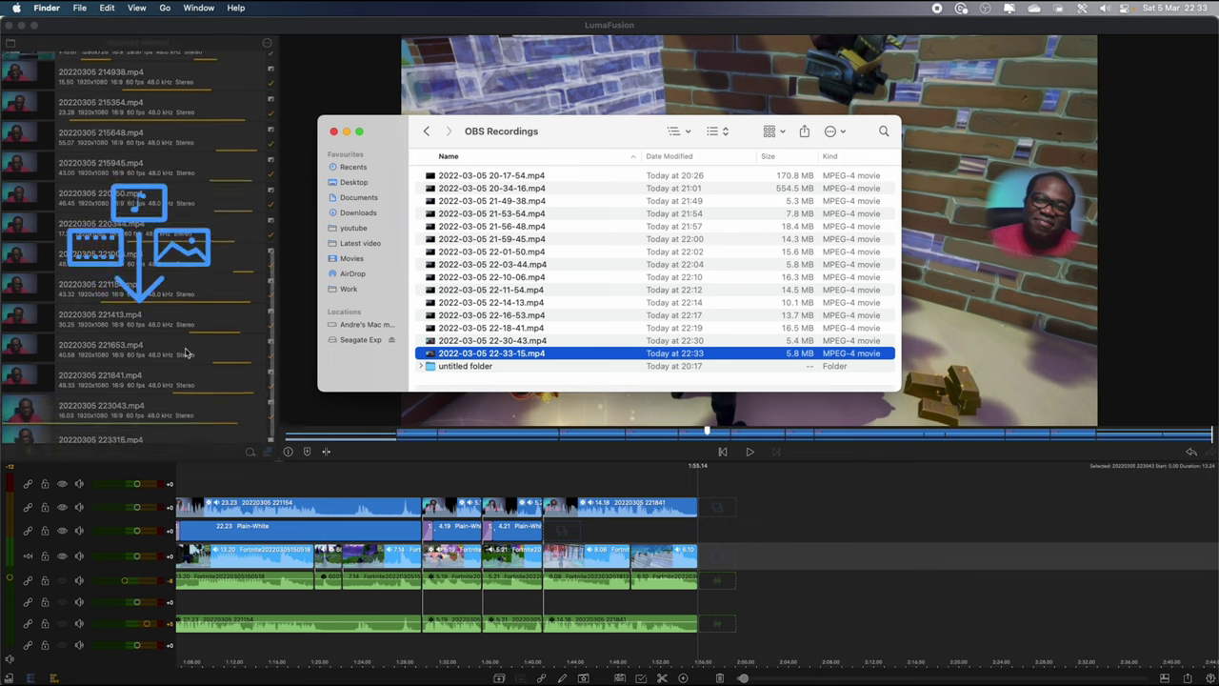
left_click(63, 426)
left_click_drag(63, 426, 734, 569)
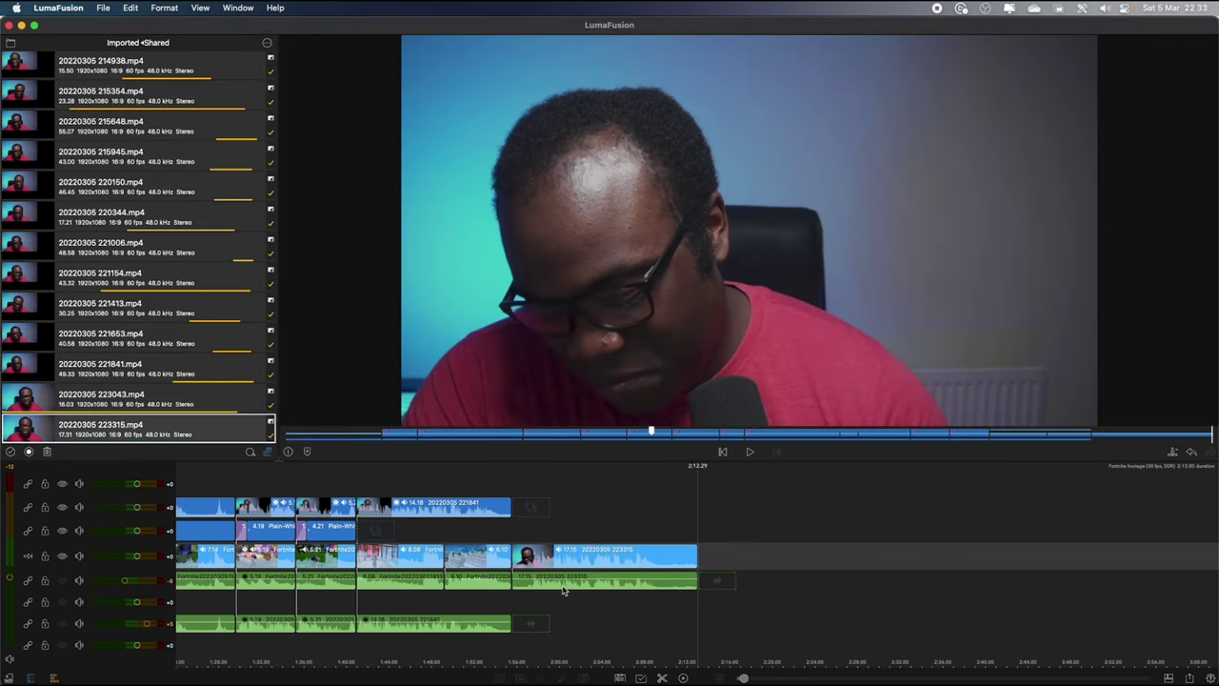
left_click_drag(562, 591, 566, 624)
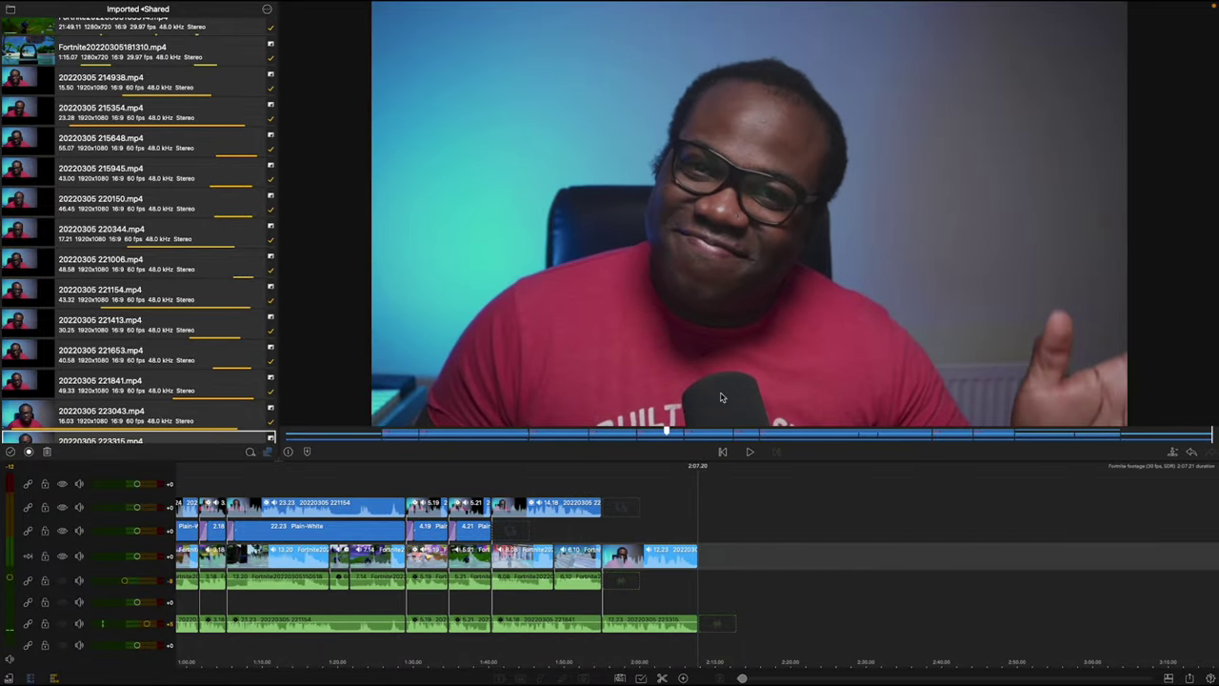
- Set up a movie export to Files with the resolution 3840x2160 - 4K
left_click(1190, 677)
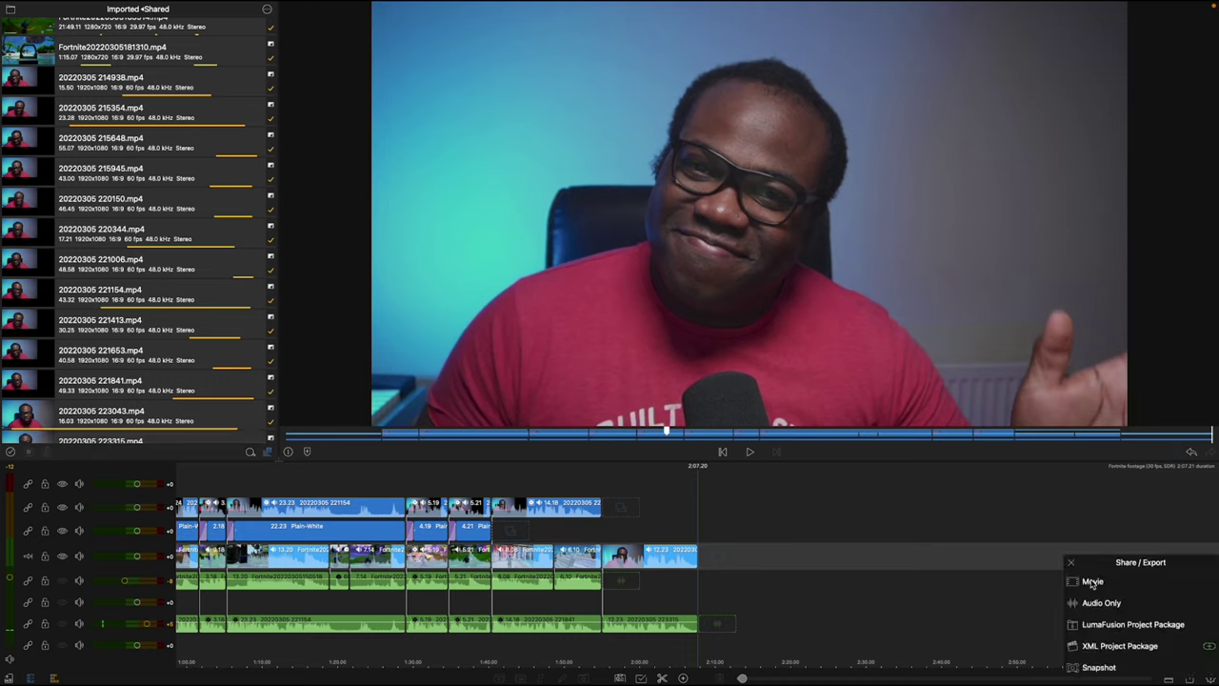
left_click(1092, 581)
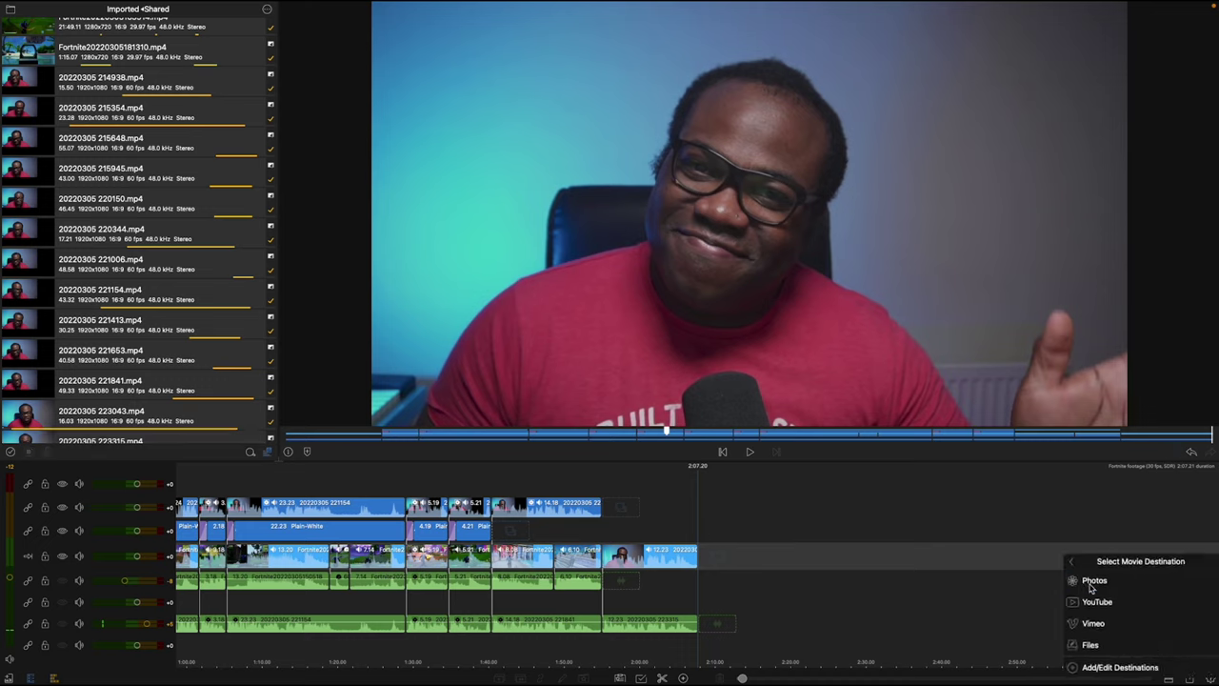
left_click(1092, 645)
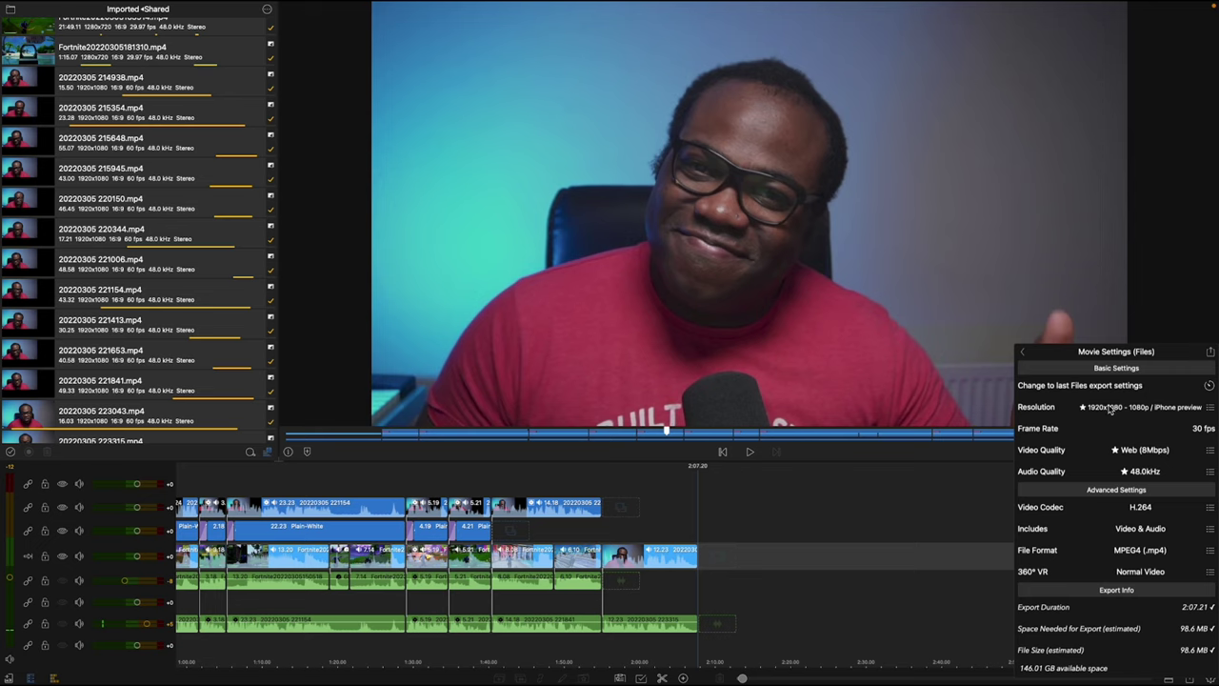
left_click(1110, 408)
scroll(1113, 424, "down", 4)
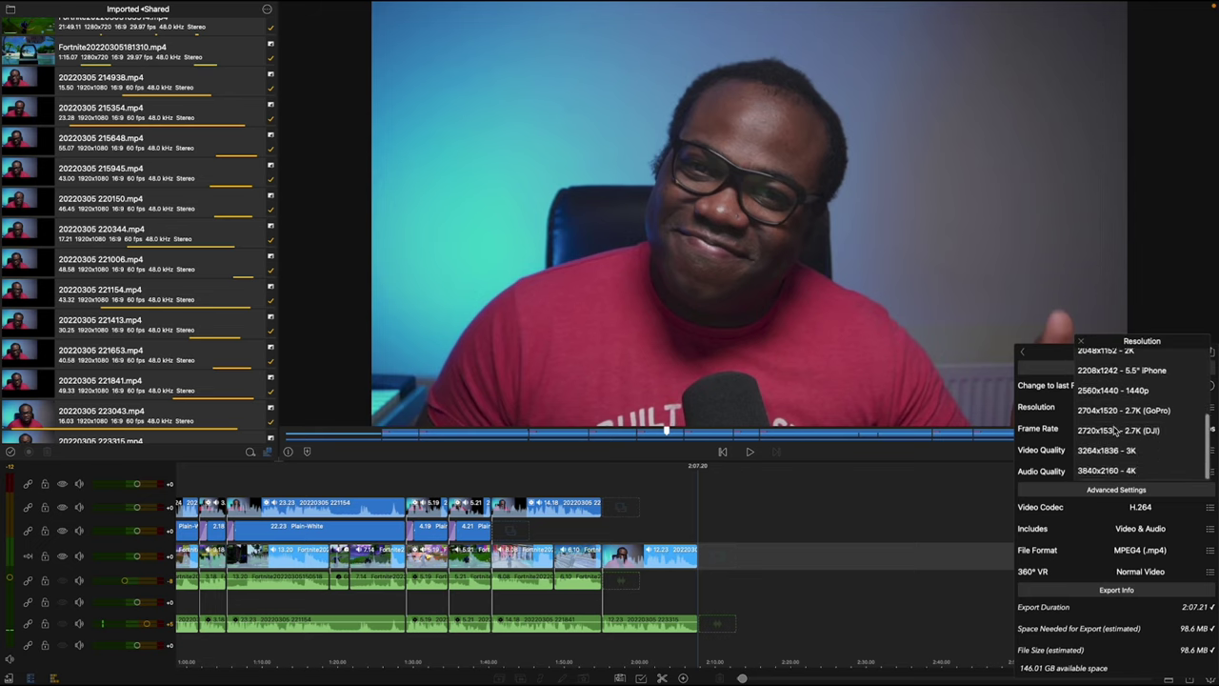
left_click(1108, 471)
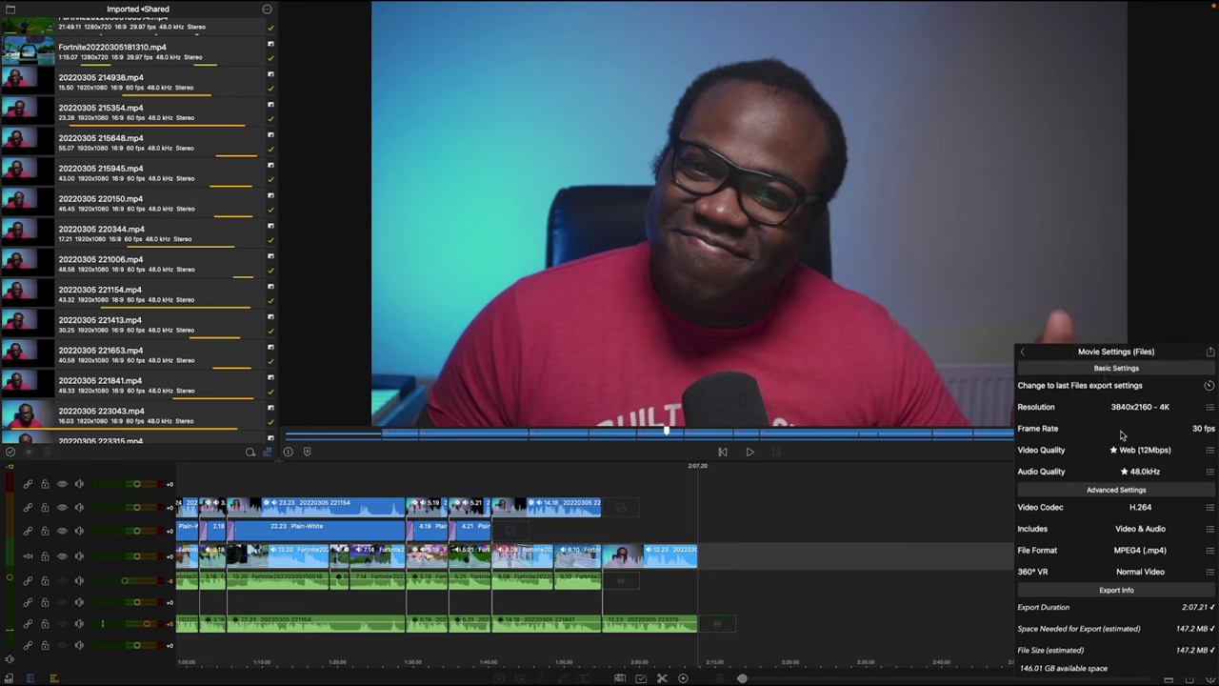
- Set the export's video quality to Ultra (150Mbps) and start exporting the movie as "Fortnite footage"
left_click(1117, 451)
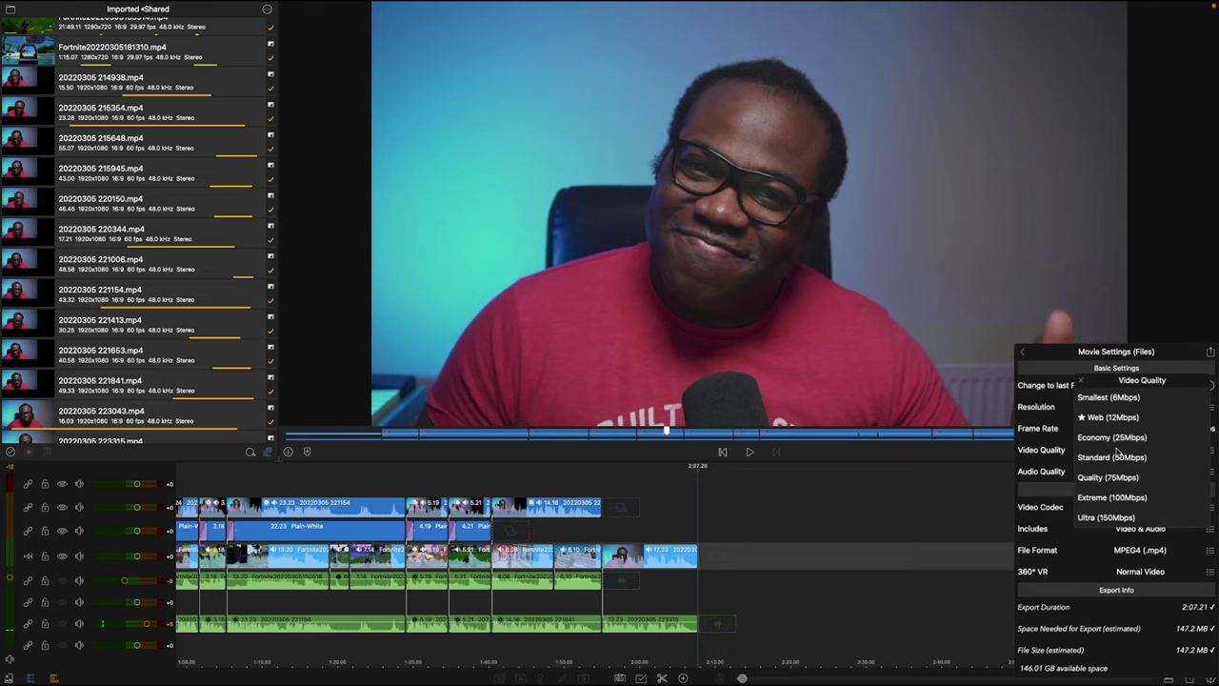
left_click(1095, 517)
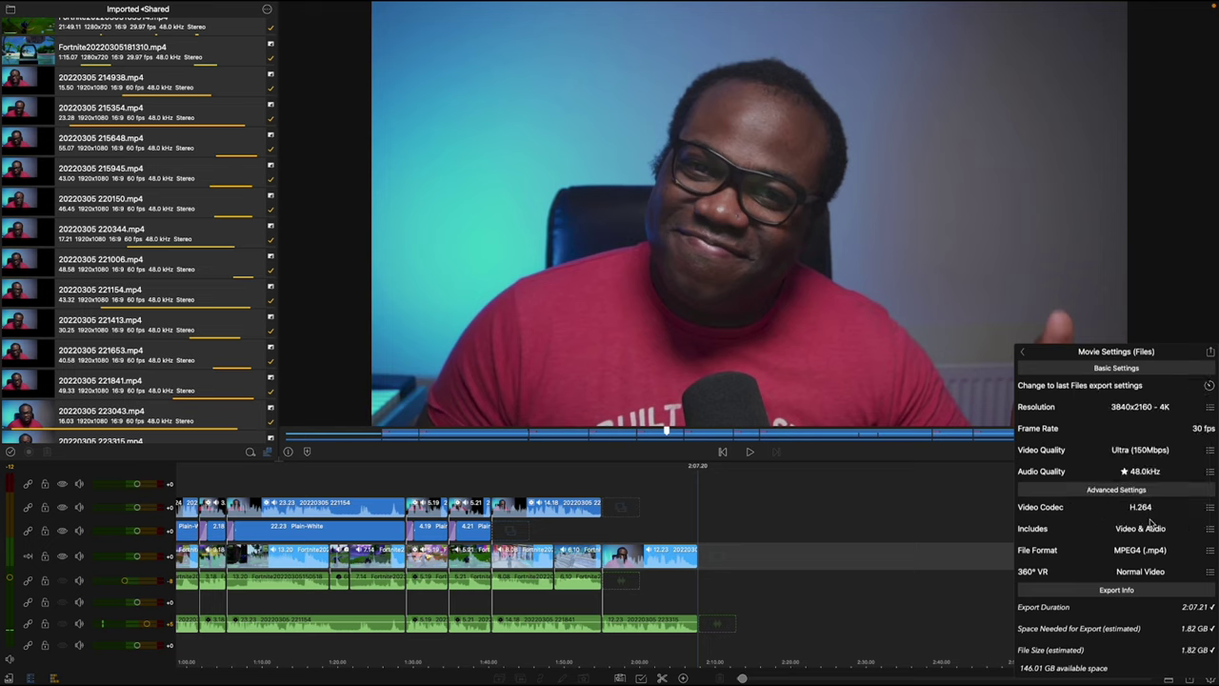
left_click(1210, 354)
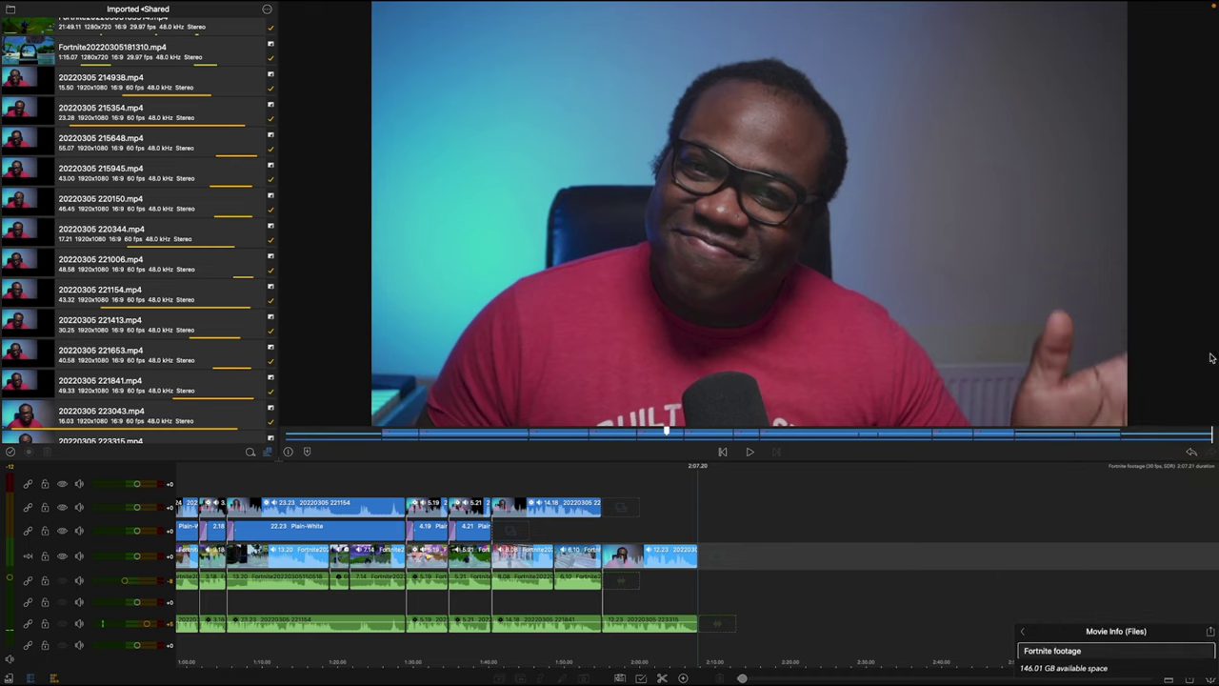
left_click(1212, 634)
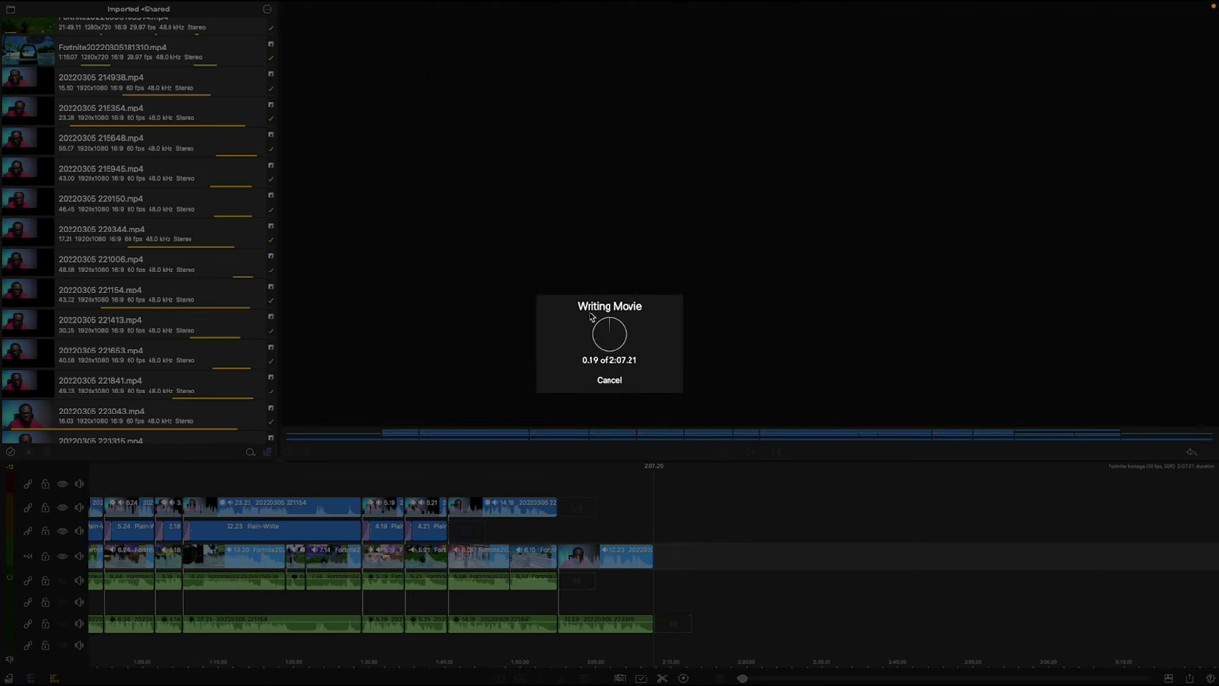